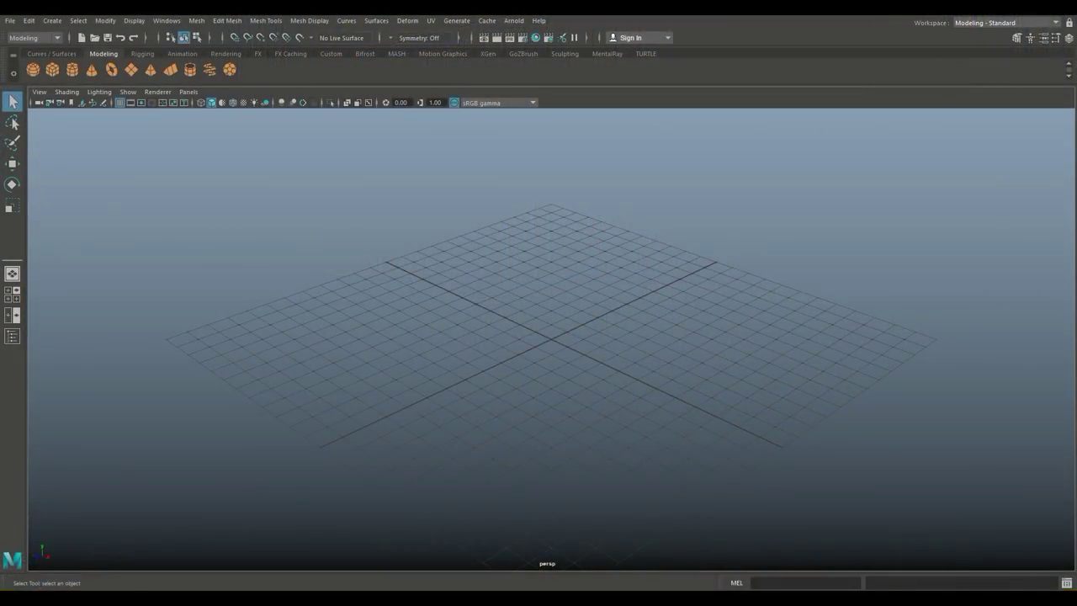
mouse_move(498, 316)
left_mouse_down("alt")
mouse_move(622, 311)
mouse_move(624, 297)
mouse_move(565, 337)
mouse_move(499, 315)
mouse_move(503, 300)
left_mouse_up("alt")
middle_click_drag(503, 300, 440, 300, "alt")
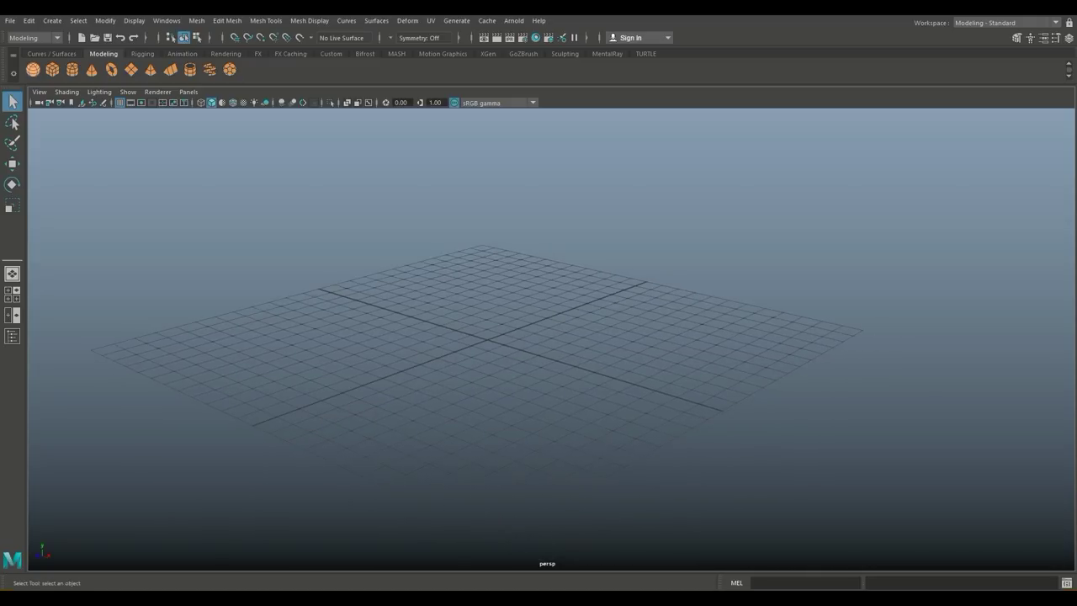
left_click(33, 70)
scroll(487, 340, "up", 8)
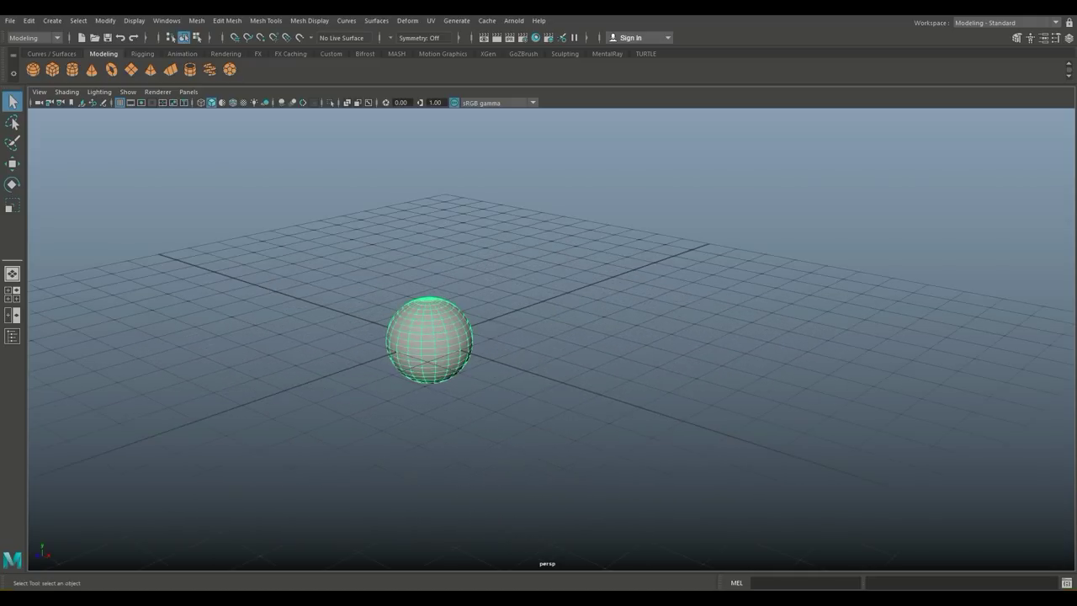
middle_click_drag(345, 340, 528, 353, "alt")
left_click_drag(528, 354, 560, 438, "alt")
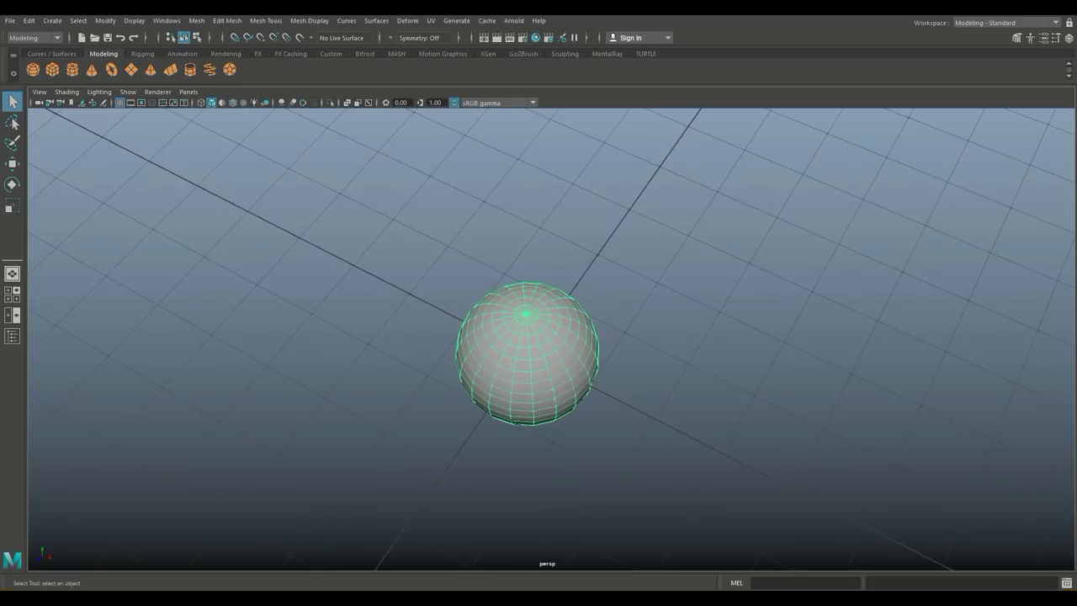
middle_click_drag(560, 437, 559, 455, "alt")
scroll(551, 370, "up", 4)
scroll(517, 382, "up", 5)
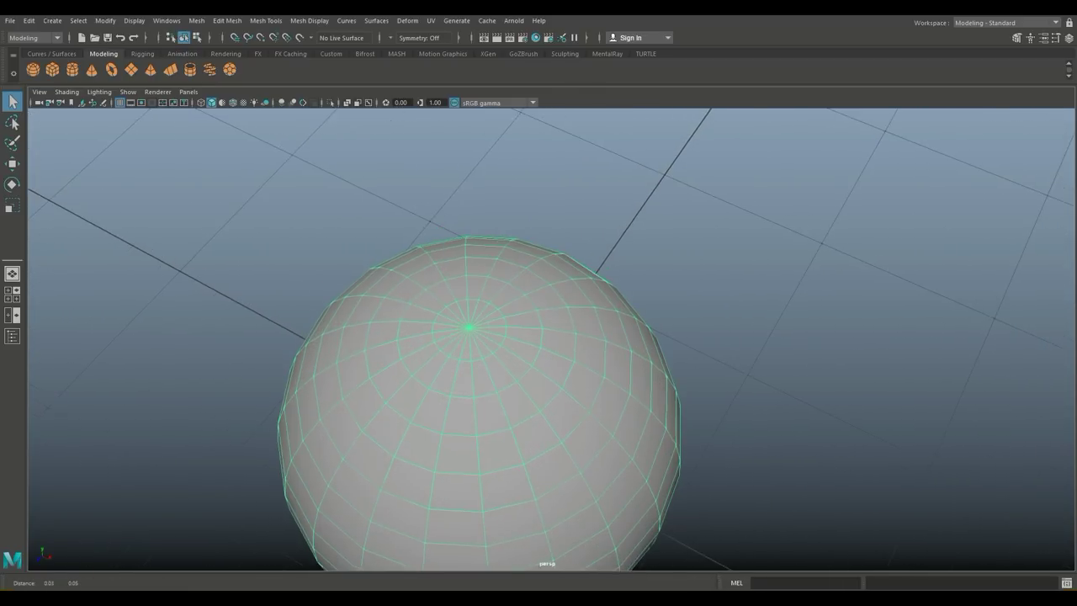
middle_click_drag(518, 383, 515, 378, "alt")
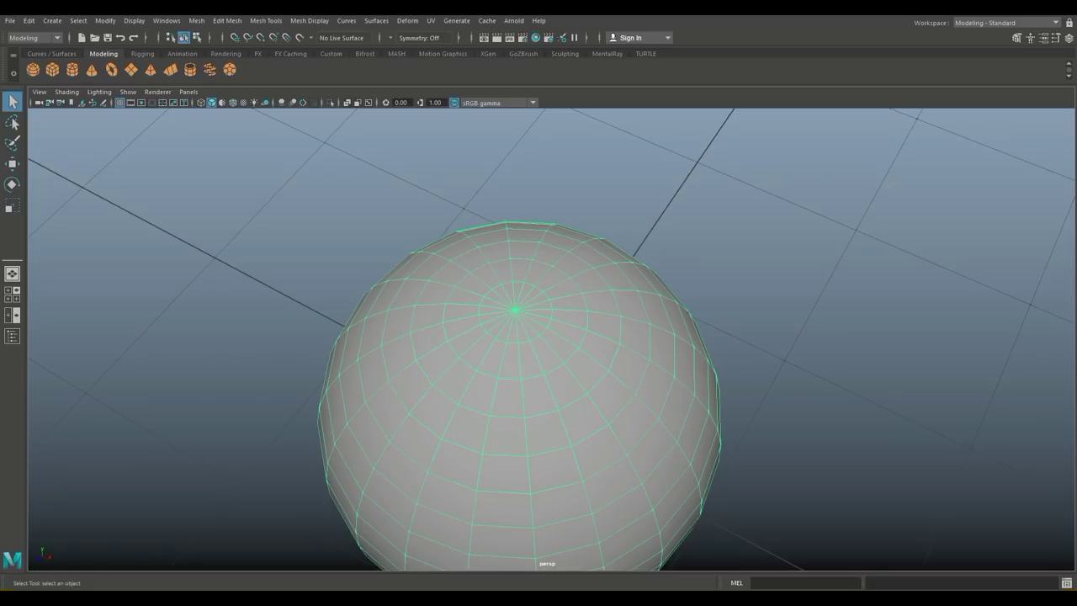
scroll(517, 383, "down", 4)
middle_click_drag(532, 388, 483, 311, "alt")
left_click_drag(483, 310, 551, 234, "alt")
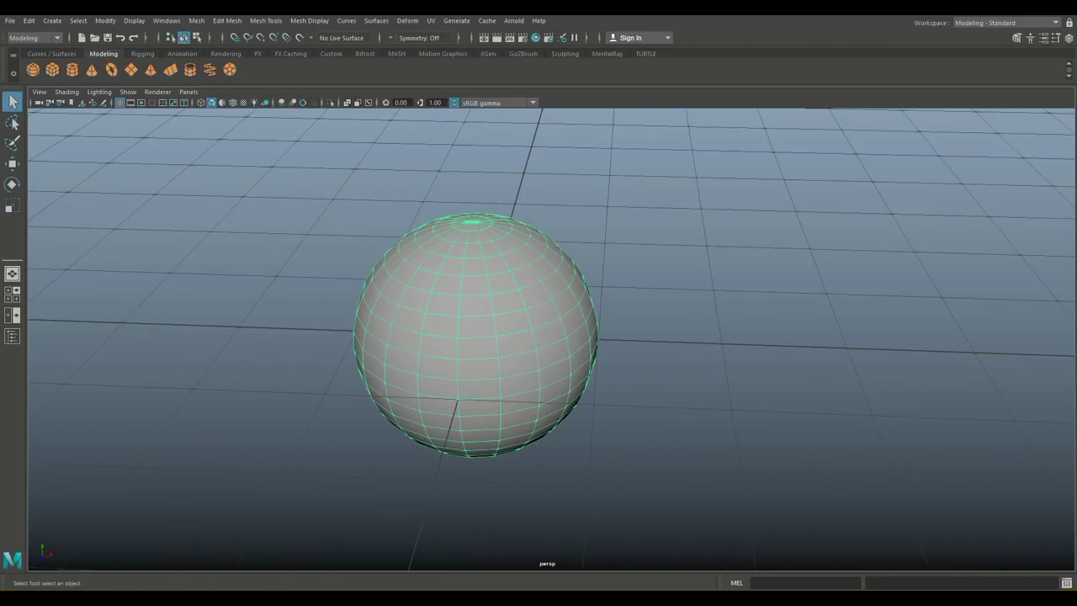
middle_click_drag(551, 234, 576, 275, "alt")
left_click_drag(576, 274, 584, 301, "alt")
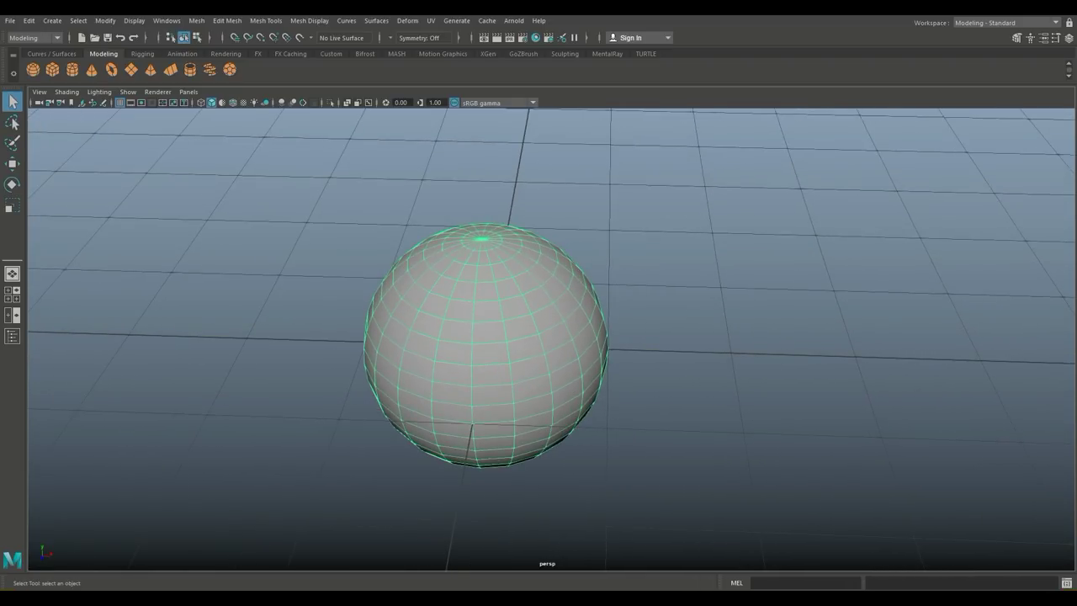
key("Delete")
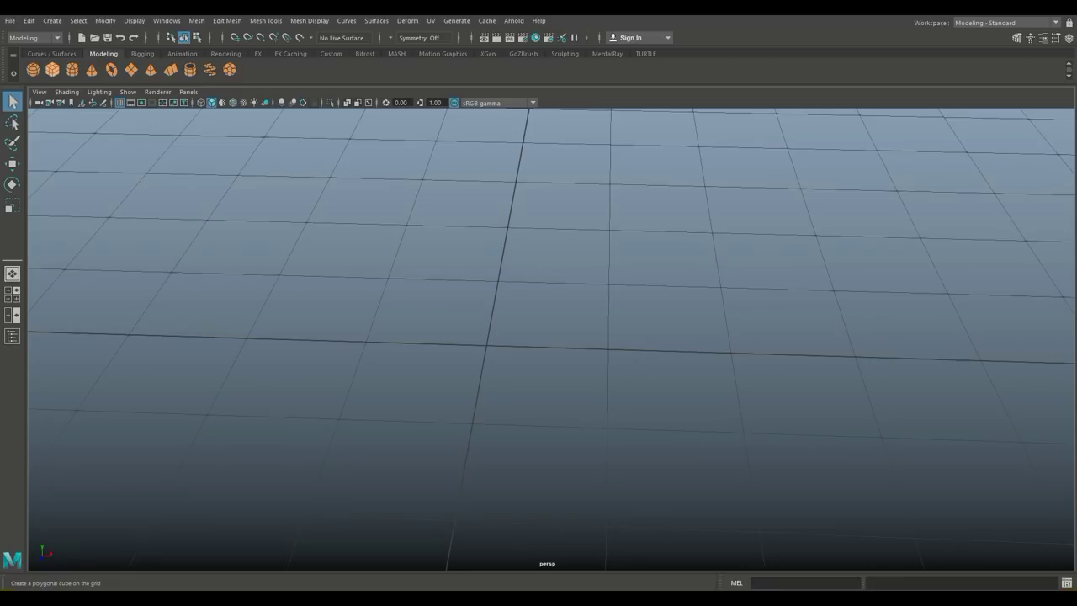
- Create a polygon cube at the centre of the grid
left_click(52, 70)
scroll(551, 339, "down", 8)
left_click_drag(551, 339, 576, 323, "alt")
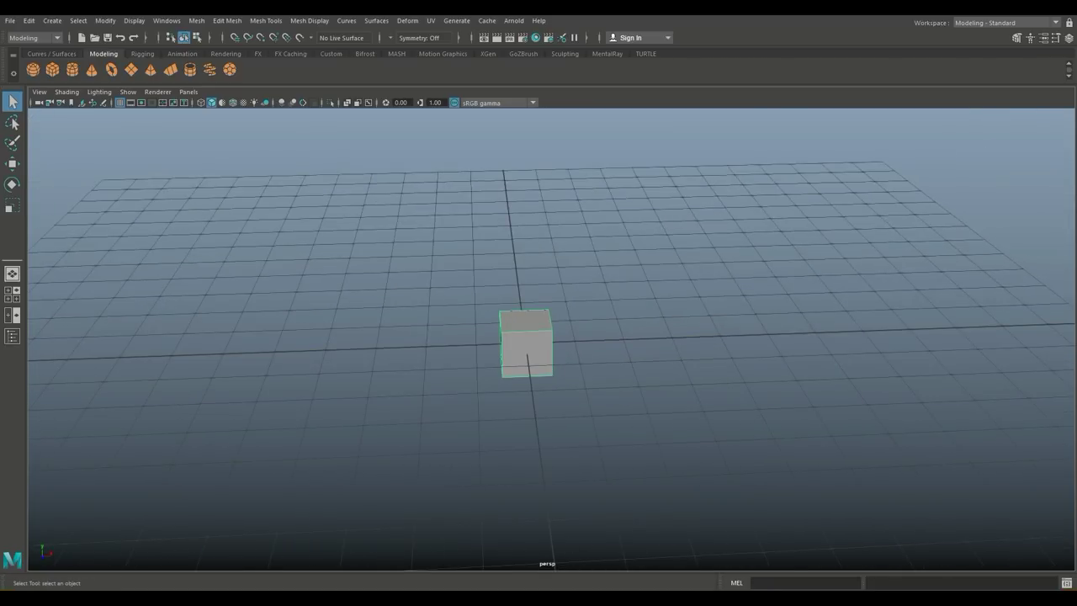
- Set the cube's width, height and depth subdivisions to 3 each
key("ctrl+a")
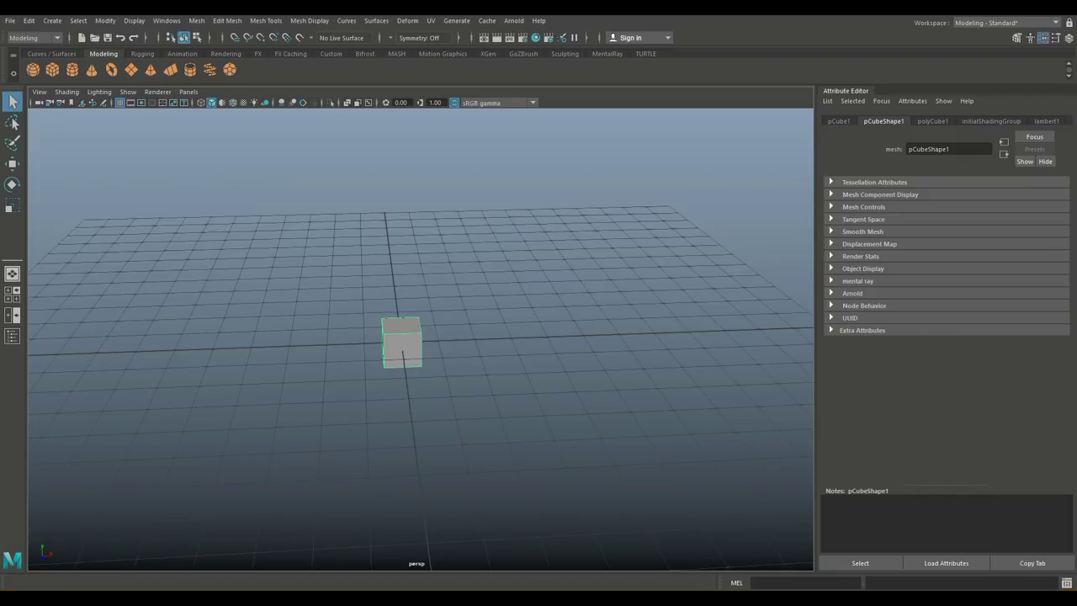
left_click(933, 121)
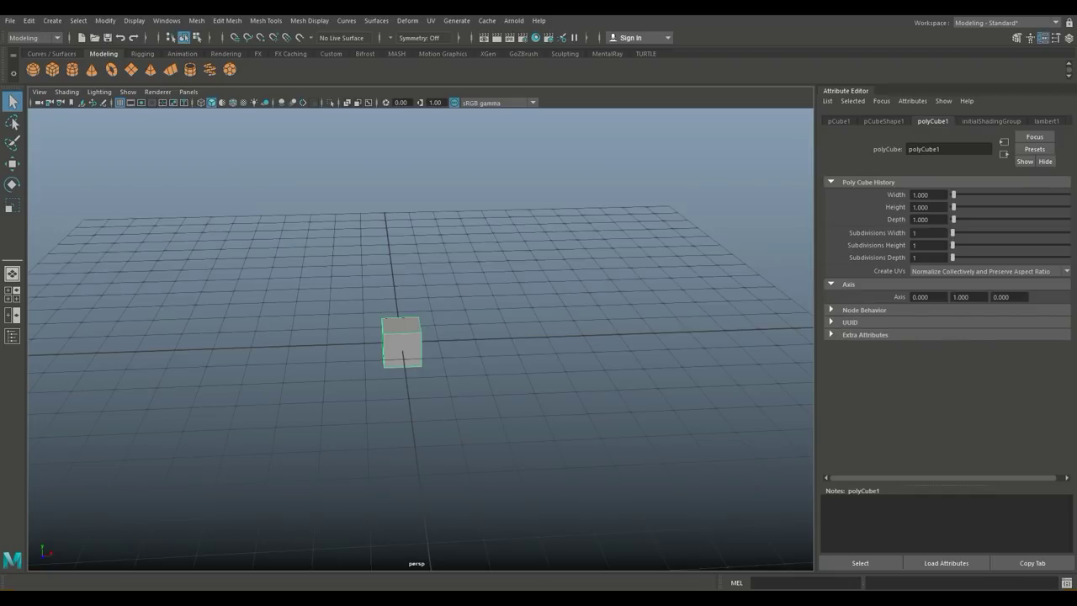
double_click(916, 233)
type("3")
key("Tab")
type("3")
key("Tab")
left_click(925, 245)
scroll(421, 340, "up", 6)
- Delete all the faces on the underside of the cube
left_click_drag(421, 339, 410, 181, "alt")
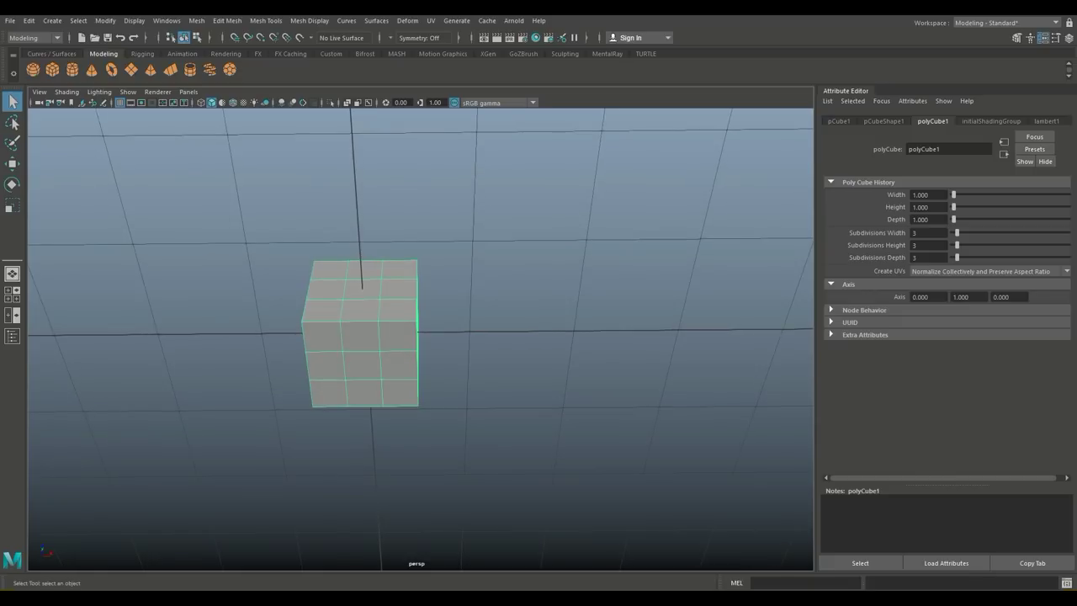
right_click_drag(378, 262, 379, 293)
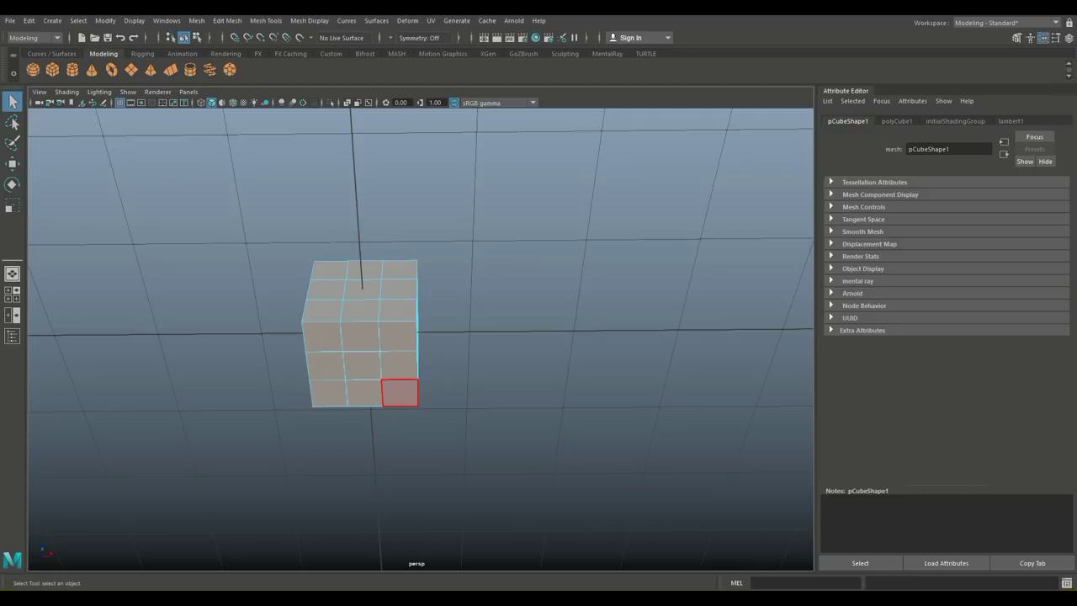
key("Delete")
left_click_drag(539, 370, 421, 386, "alt")
- Return the cube to object selection mode and turn on its smooth mesh preview
right_click_drag(372, 262, 417, 246)
key("3")
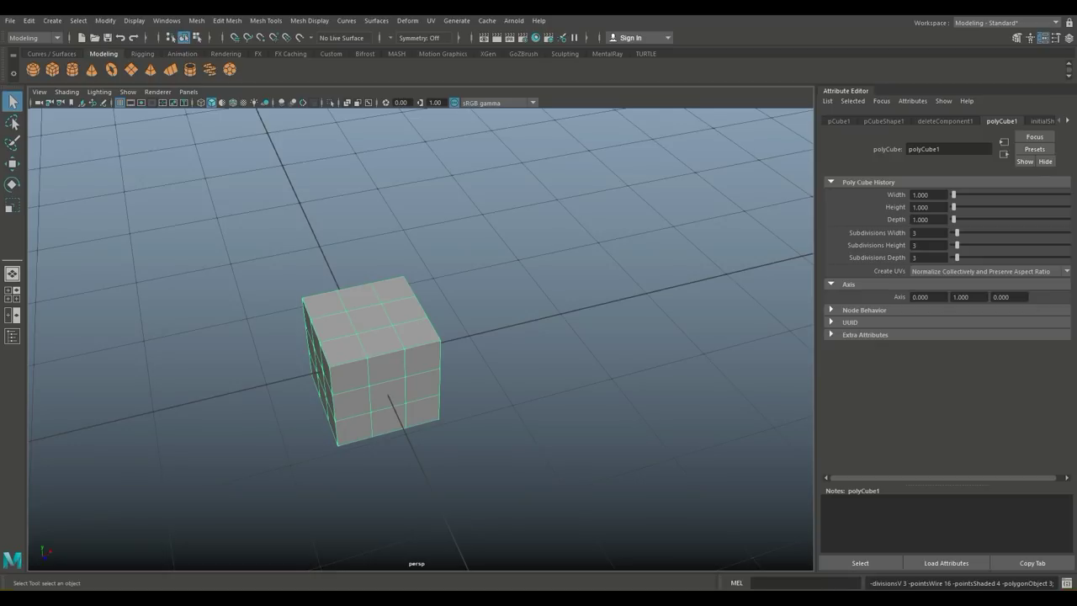
left_click_drag(421, 378, 345, 299, "alt")
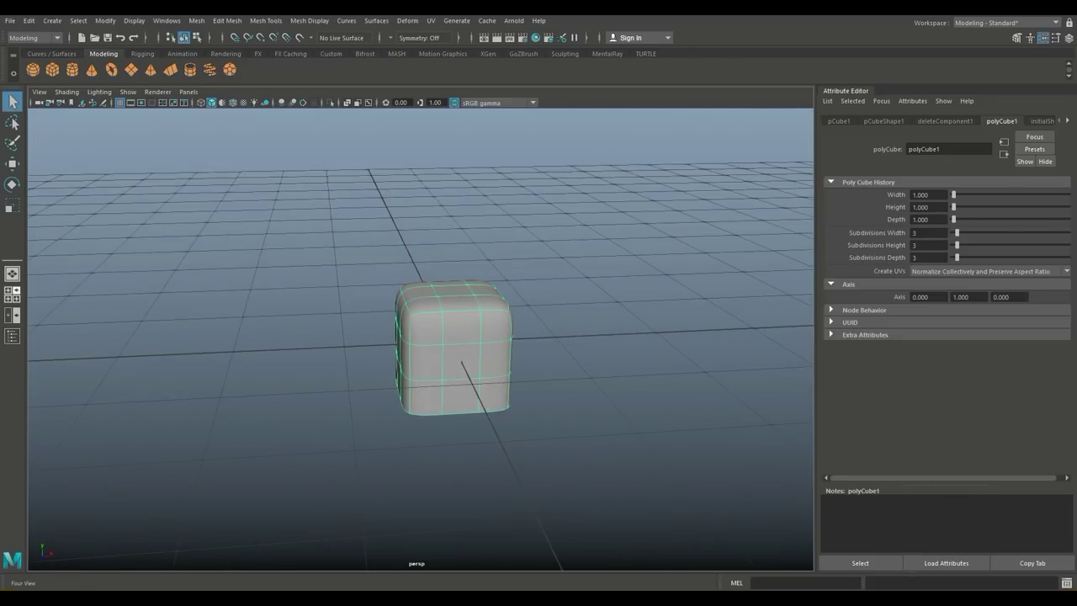
- In the front view, select the cube's top row of vertices and scale it inward horizontally
left_click(11, 295)
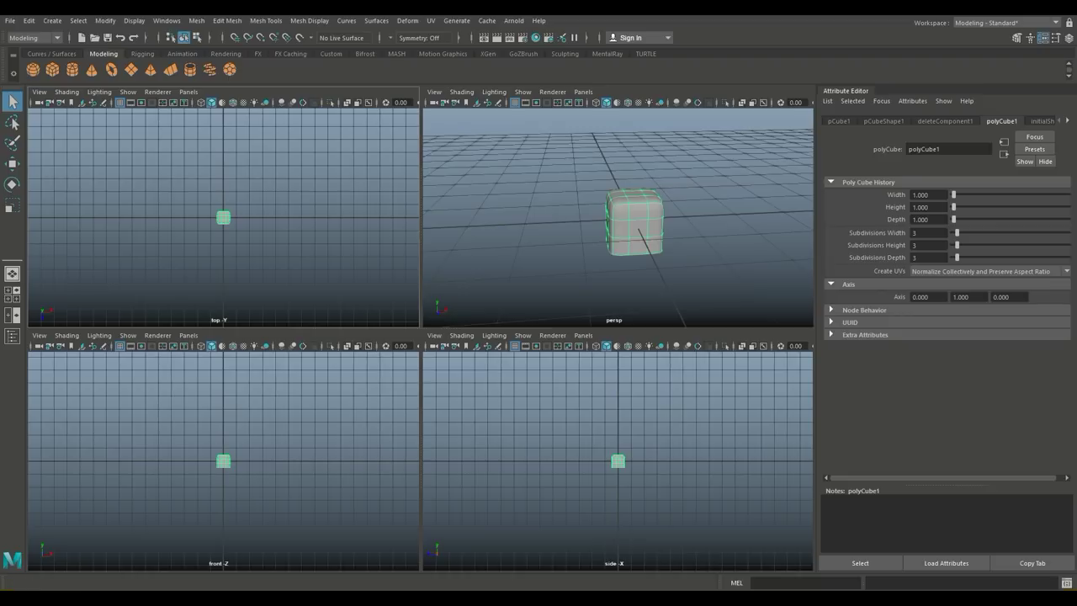
key("space")
key("f")
middle_click_drag(421, 339, 443, 341, "alt")
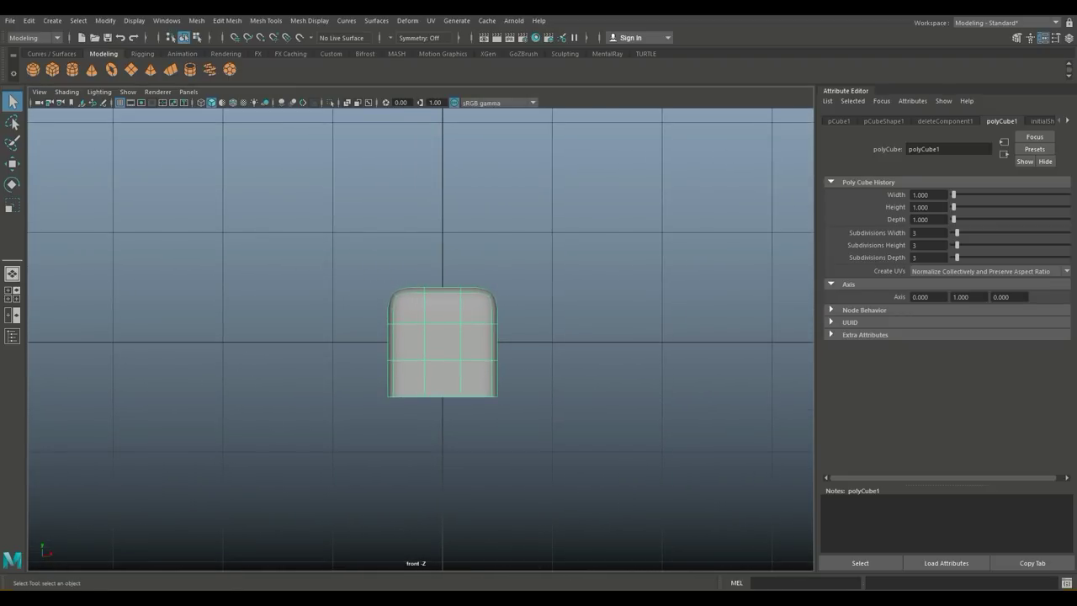
right_click_drag(459, 264, 405, 263)
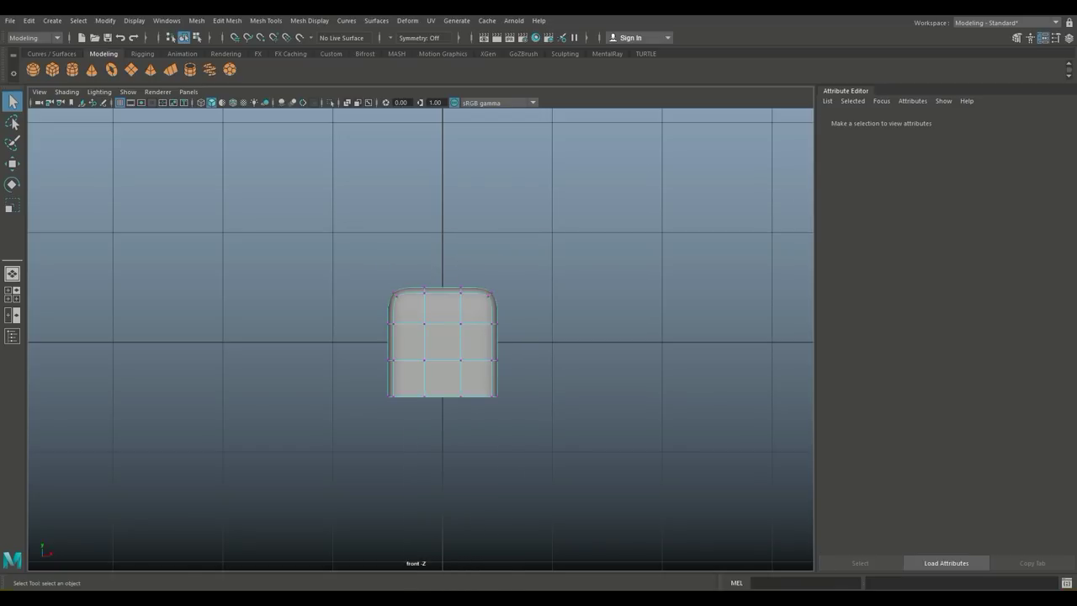
left_click_drag(367, 268, 523, 306)
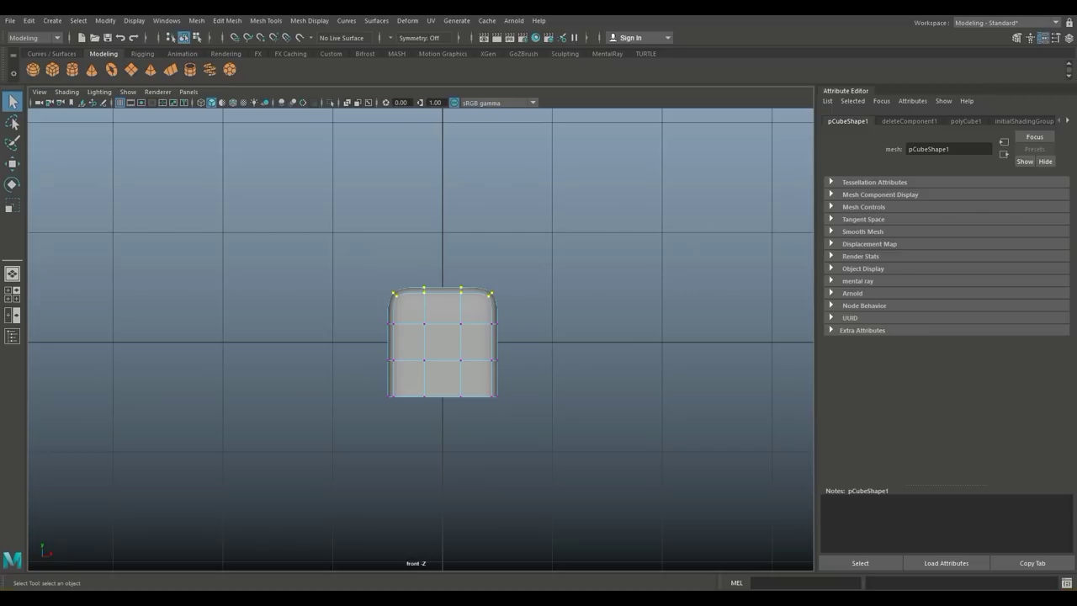
key("r")
left_click_drag(443, 236, 430, 237, "ctrl")
- Scale the vertex rows below the top outward in successive selections, down to the bottom row alone, so the shape flares toward its base
left_click_drag(337, 317, 580, 468)
left_click_drag(443, 360, 456, 360)
left_click_drag(327, 341, 624, 456)
left_click_drag(443, 381, 468, 381)
left_click_drag(283, 389, 651, 452)
left_click_drag(442, 410, 480, 409)
- Scale the second vertex row from the top outward and the top row slightly inward to round the dome profile
left_click_drag(430, 364, 567, 333)
left_click_drag(443, 319, 463, 319)
left_click_drag(363, 271, 524, 301)
left_click_drag(442, 287, 440, 287)
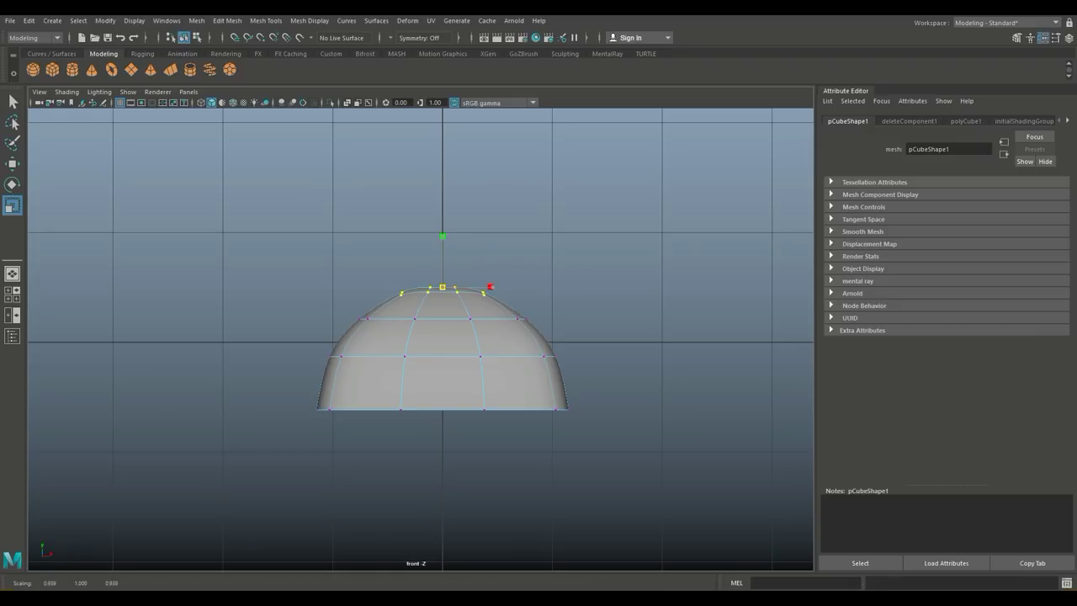
left_click_drag(473, 251, 470, 251)
- Examine the squarish dome from several angles in the perspective view
key("space")
key("space")
scroll(420, 339, "down", 5)
scroll(421, 338, "up", 5)
left_click_drag(421, 338, 530, 455, "alt")
left_click_drag(471, 265, 484, 324, "alt")
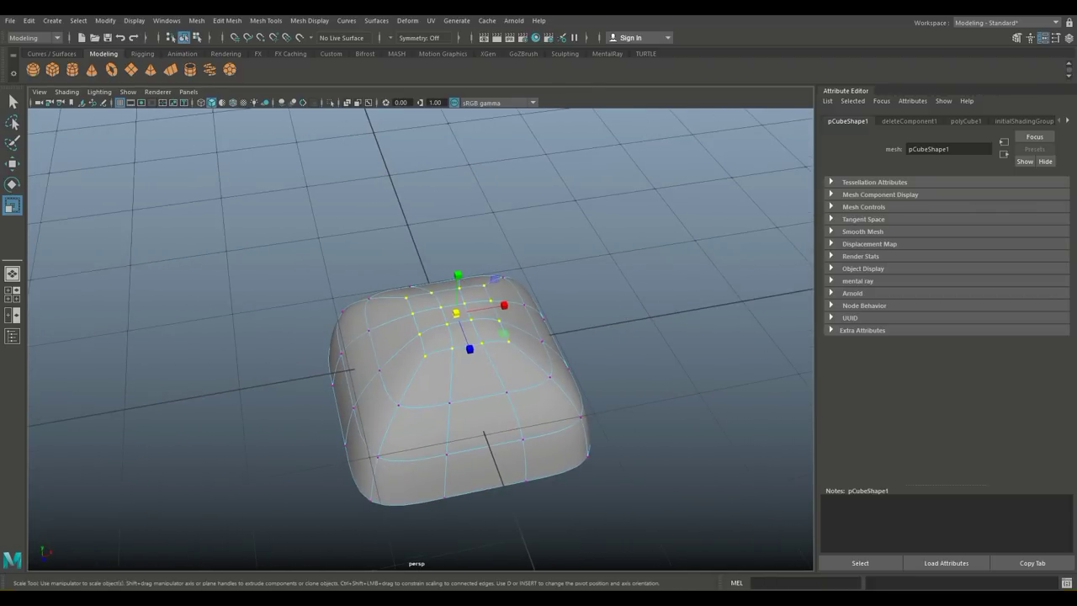
left_click(295, 270)
left_click_drag(337, 286, 512, 296, "alt")
left_click_drag(421, 303, 569, 357, "alt")
left_click_drag(463, 353, 414, 260, "alt")
- Select the two central face strips that cross over the dome in both directions
right_click_drag(414, 260, 413, 288)
left_click(379, 429)
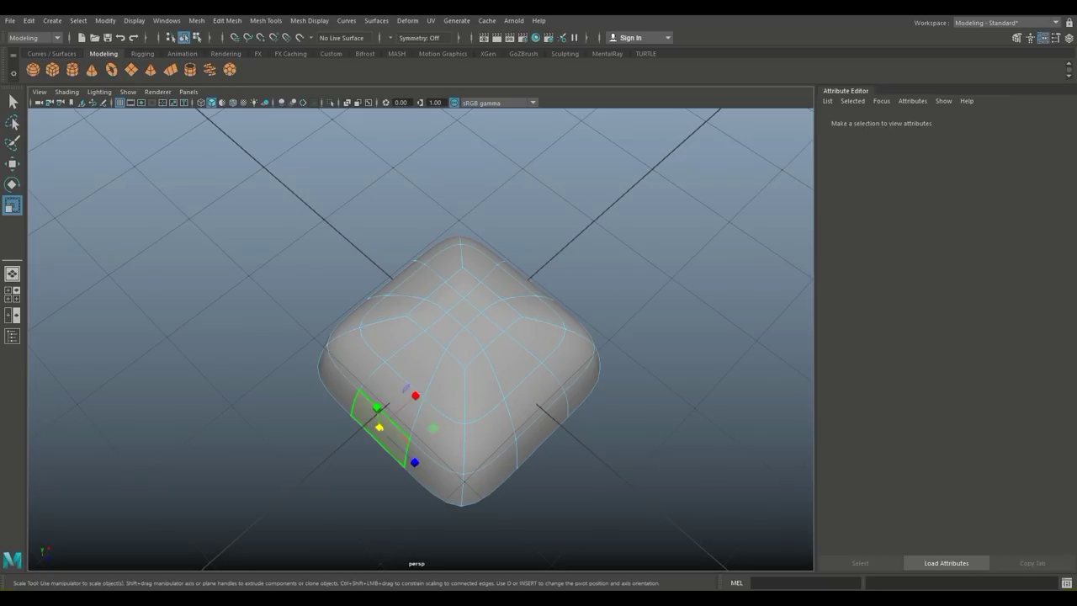
double_click(393, 401, "shift")
left_click_drag(491, 436, 425, 375, "alt")
left_click(466, 476, "shift")
double_click(465, 433, "shift")
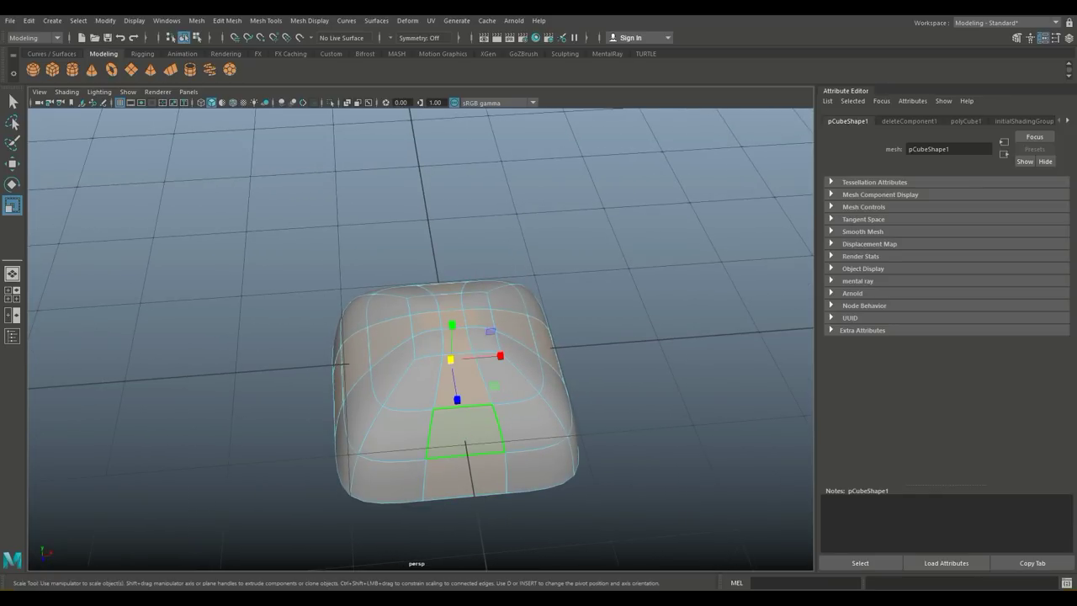
left_click_drag(465, 434, 596, 493, "alt")
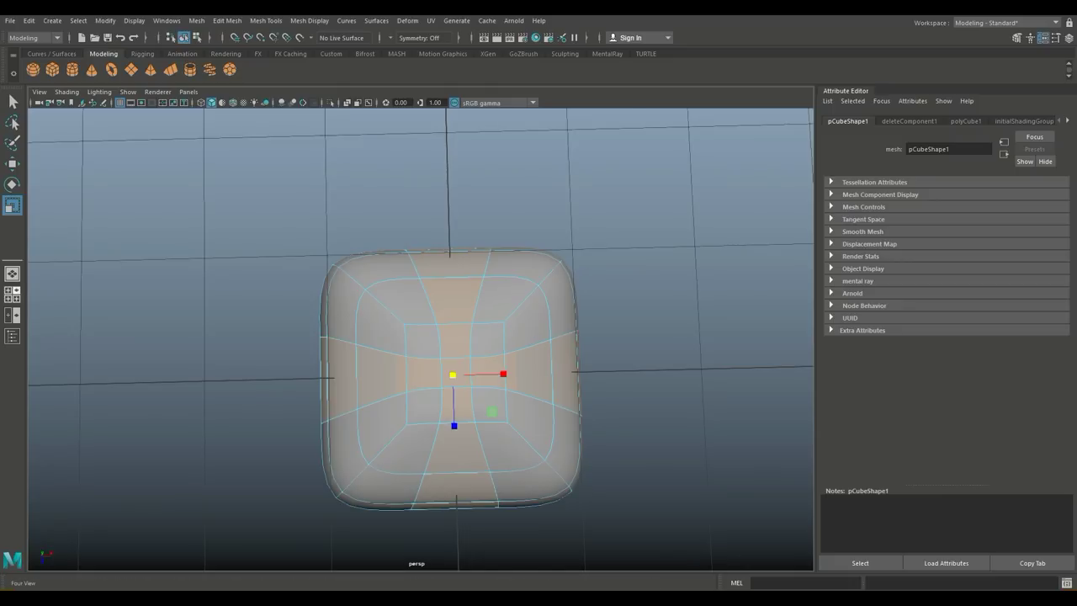
- In the top view, select the middle rows and columns of vertices in both directions and scale them outward
left_click(12, 294)
key("space")
scroll(438, 295, "up", 5)
right_click_drag(418, 262, 363, 262)
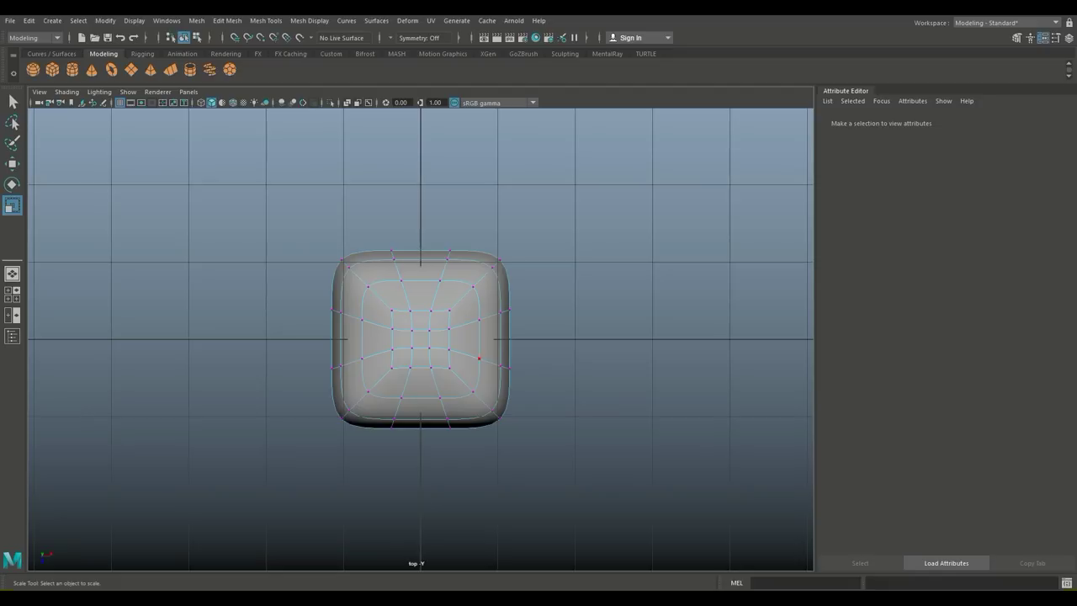
left_click_drag(405, 260, 468, 454)
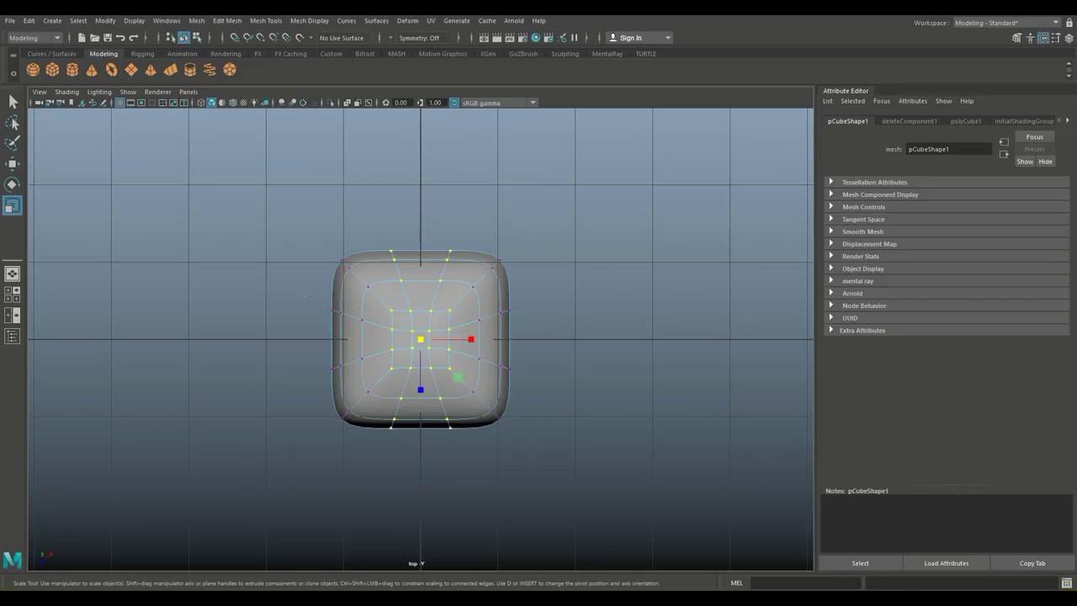
left_click_drag(531, 354, 572, 376)
left_click_drag(421, 339, 483, 339)
- Select the diagonal vertices at all four corners and scale them slightly inward to make the outline rounder
left_click_drag(321, 236, 334, 254)
left_click_drag(370, 289, 370, 288)
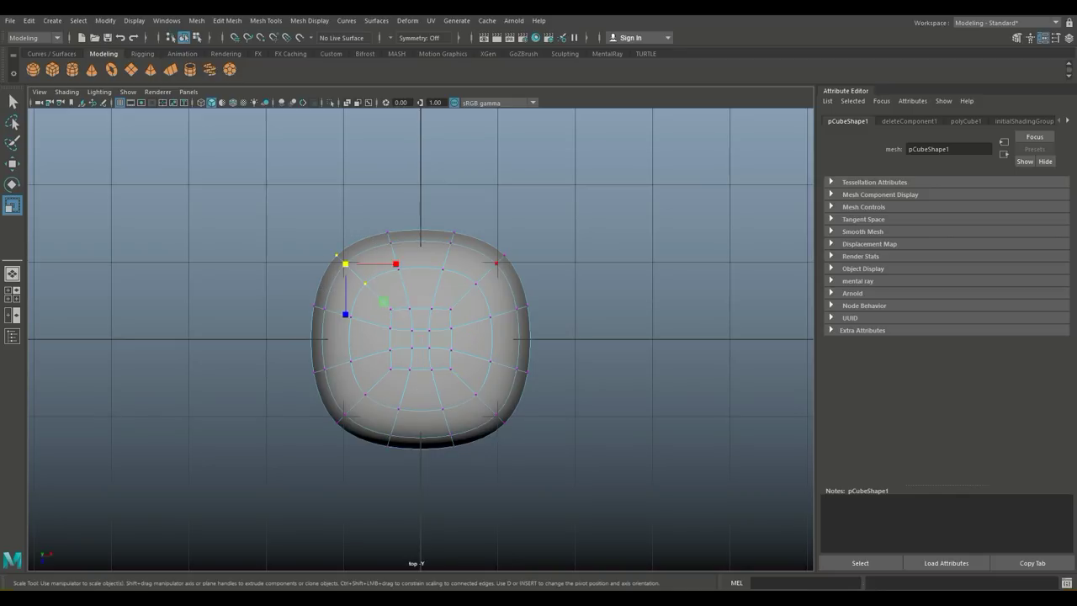
left_click_drag(529, 293, 529, 293, "shift")
left_click_drag(317, 438, 382, 387, "shift")
left_click_drag(510, 436, 467, 385, "shift")
left_click_drag(421, 340, 416, 339)
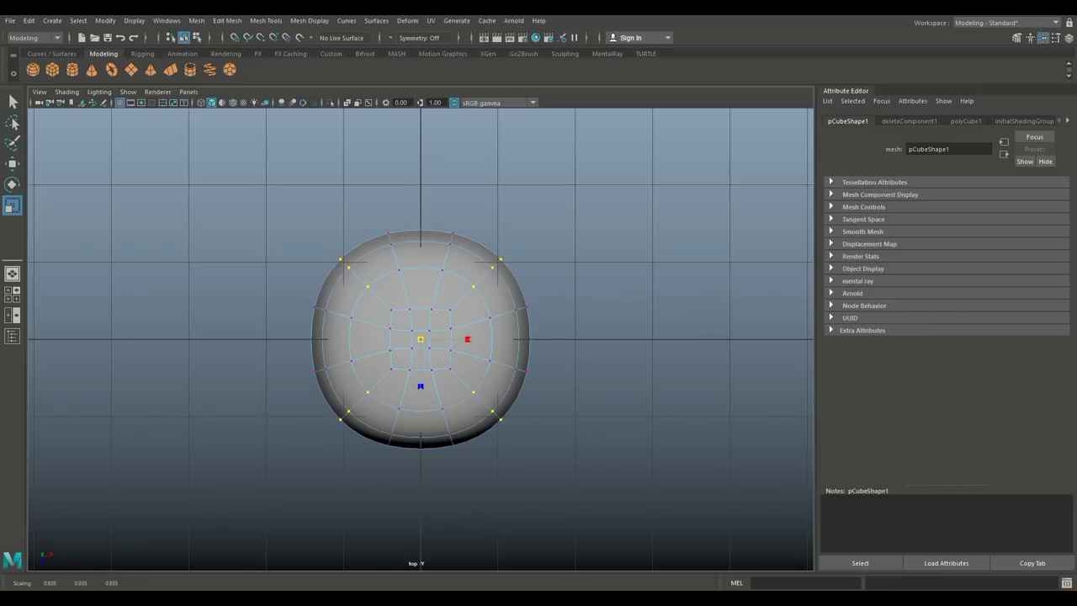
middle_click_drag(442, 377, 443, 377)
- Examine the dome's open bottom edge from below in the perspective view
key("space")
key("space")
scroll(473, 320, "down", 3)
left_click_drag(474, 320, 586, 172, "alt")
scroll(586, 173, "up", 2)
middle_click_drag(586, 172, 582, 111, "alt")
left_click_drag(582, 111, 498, 83, "alt")
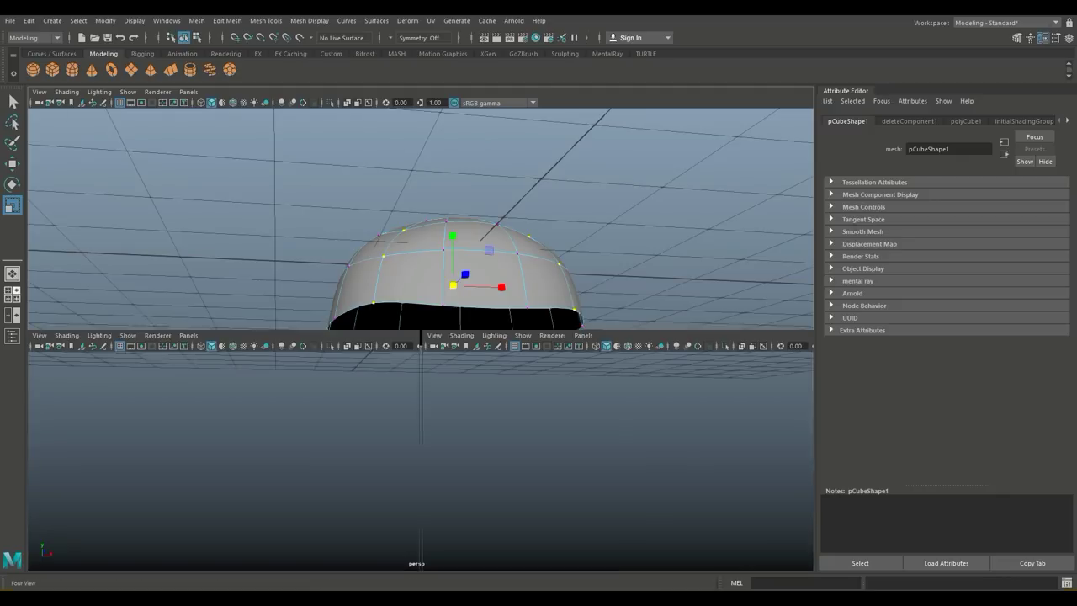
- In the front wireframe view, move the bottom corner vertices down until they line up with the rest of the bottom edge
key("space")
key("space")
middle_click_drag(421, 336, 441, 312, "alt")
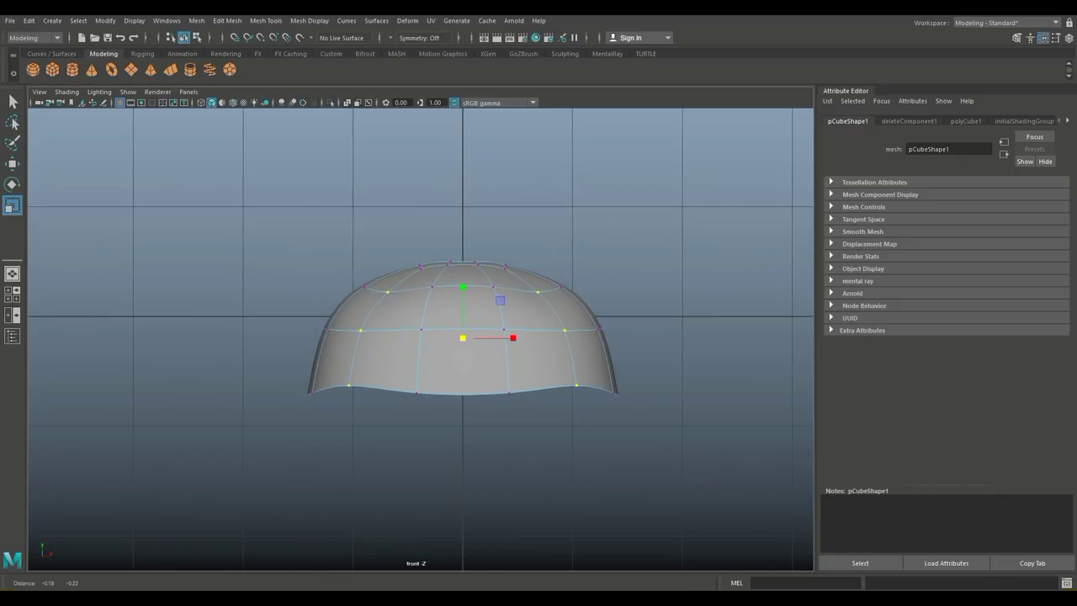
left_click(656, 244)
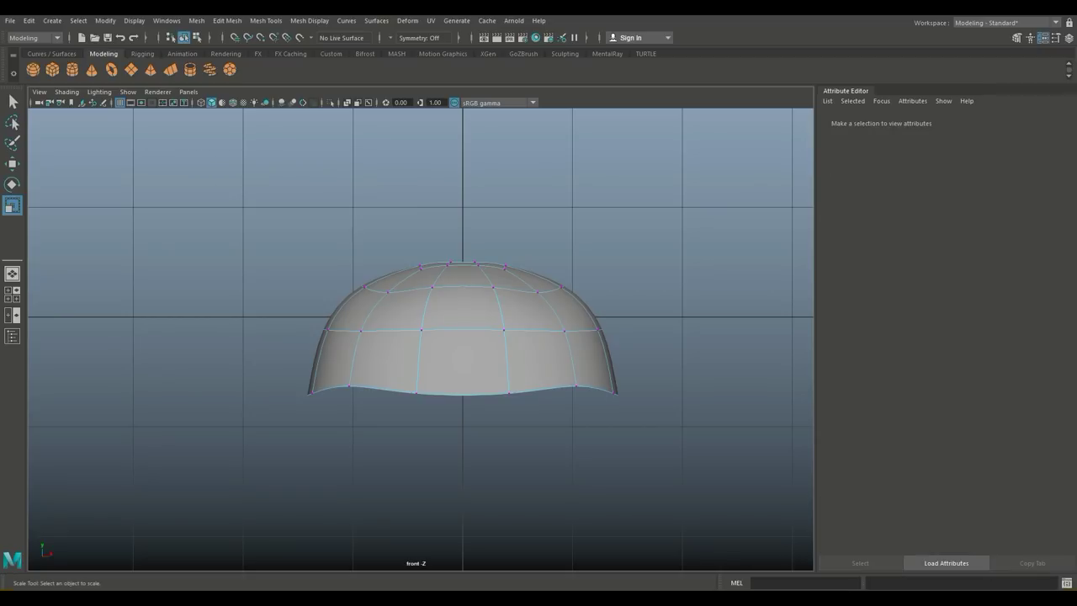
key("4")
scroll(421, 339, "up", 3)
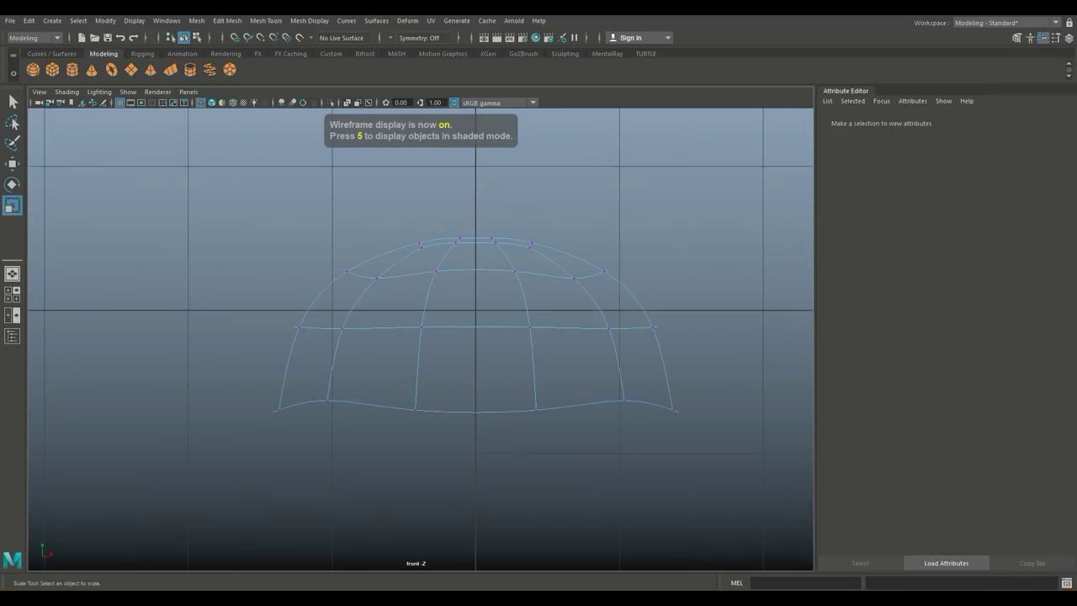
left_click_drag(319, 389, 352, 387)
left_click_drag(609, 437, 653, 391, "shift")
key("w")
left_click_drag(476, 361, 475, 374)
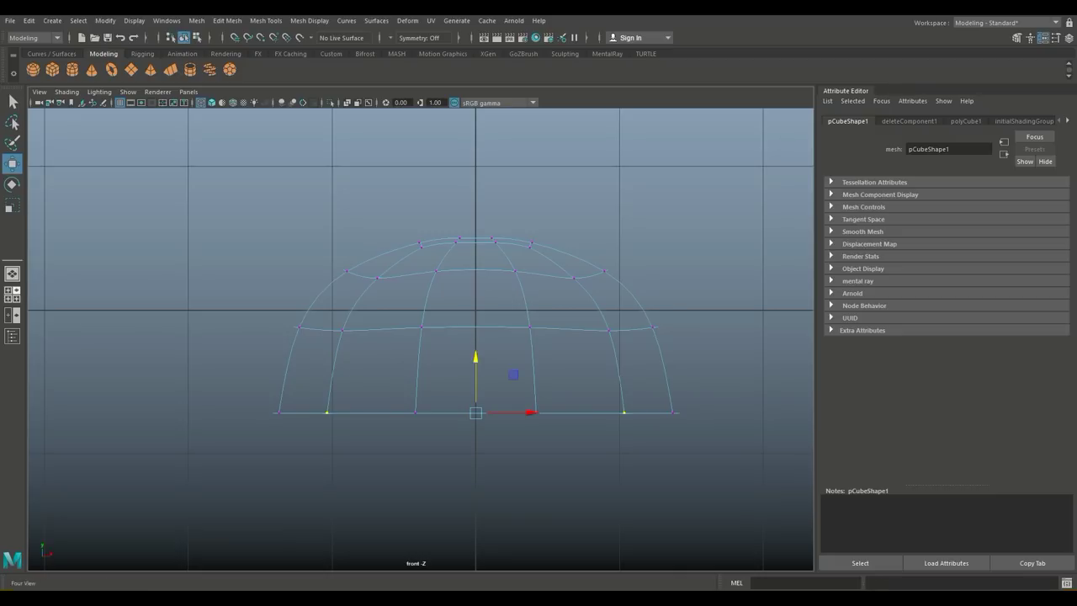
- Insert an edge loop around the dome just above its bottom edge, using Equal distance from edge
key("space")
key("space")
left_click(615, 220)
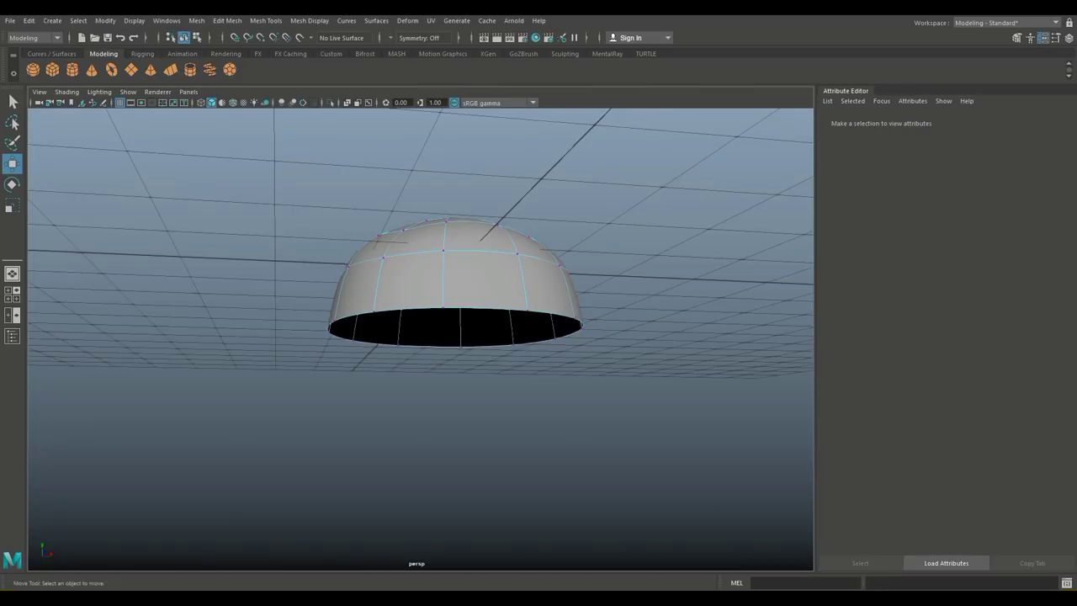
left_click_drag(471, 278, 535, 337, "alt")
left_click(266, 21)
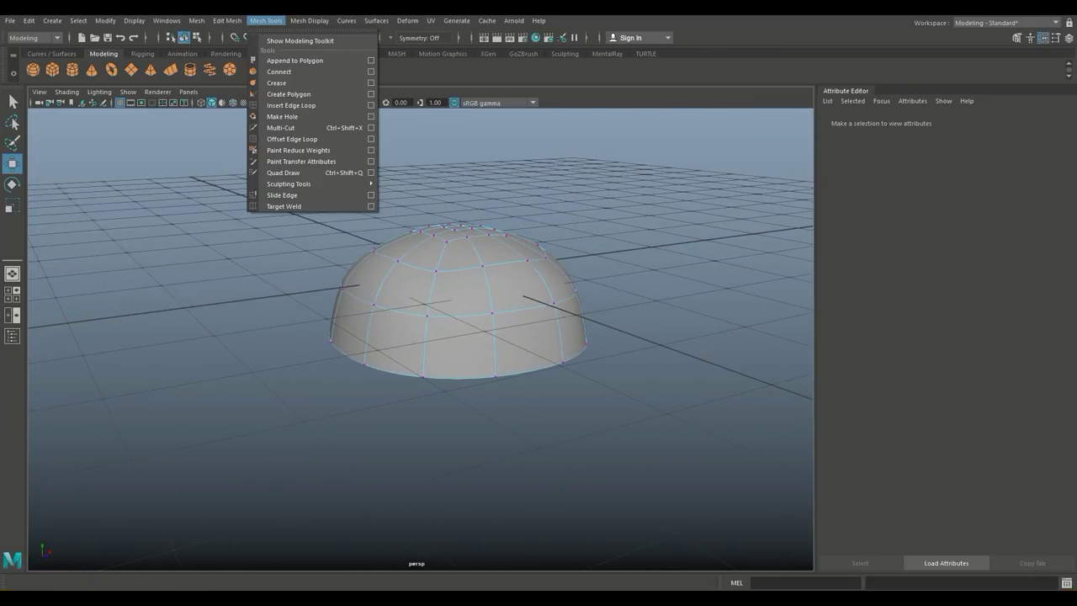
left_click(371, 106)
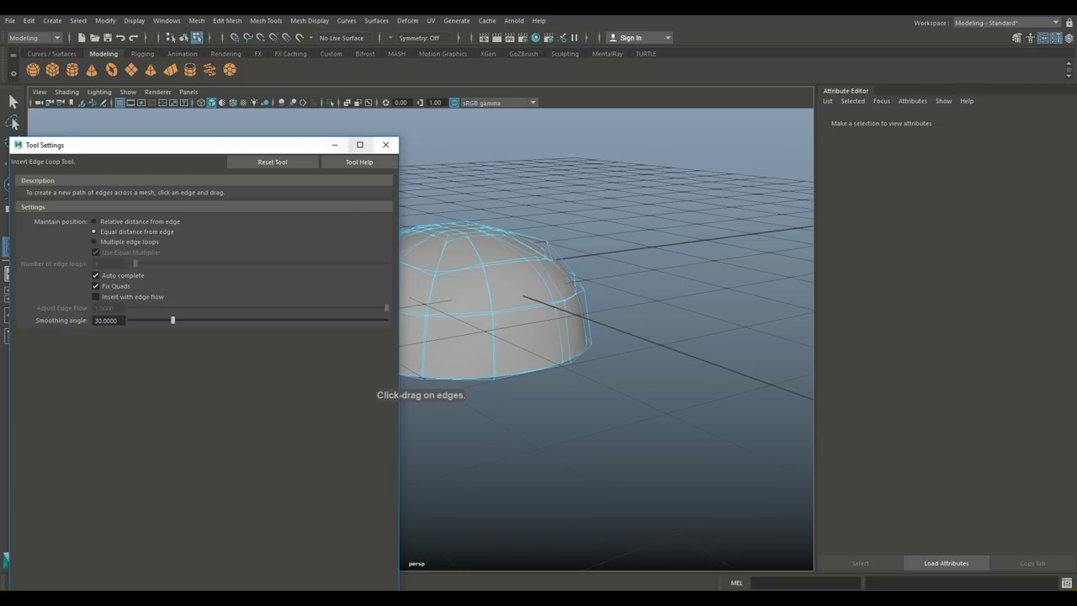
left_click(385, 145)
left_click_drag(425, 356, 423, 359)
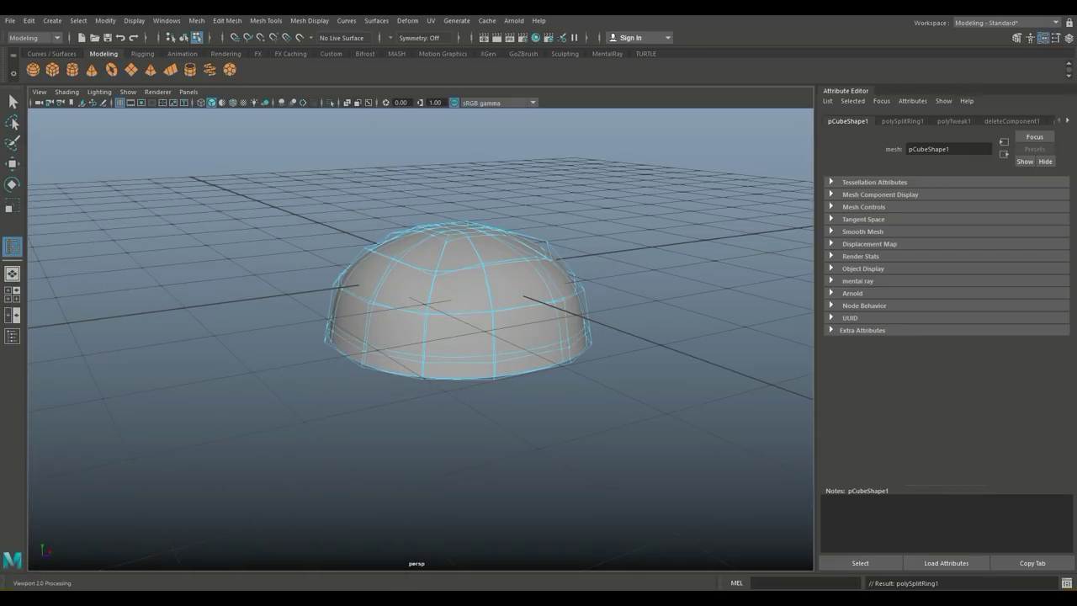
- In unsmoothed display, select the ring of faces along the bottom edge plus the two middle face strips that cross over the top
key("1")
left_click_drag(446, 336, 317, 304, "alt")
right_click_drag(496, 260, 499, 293)
key("q")
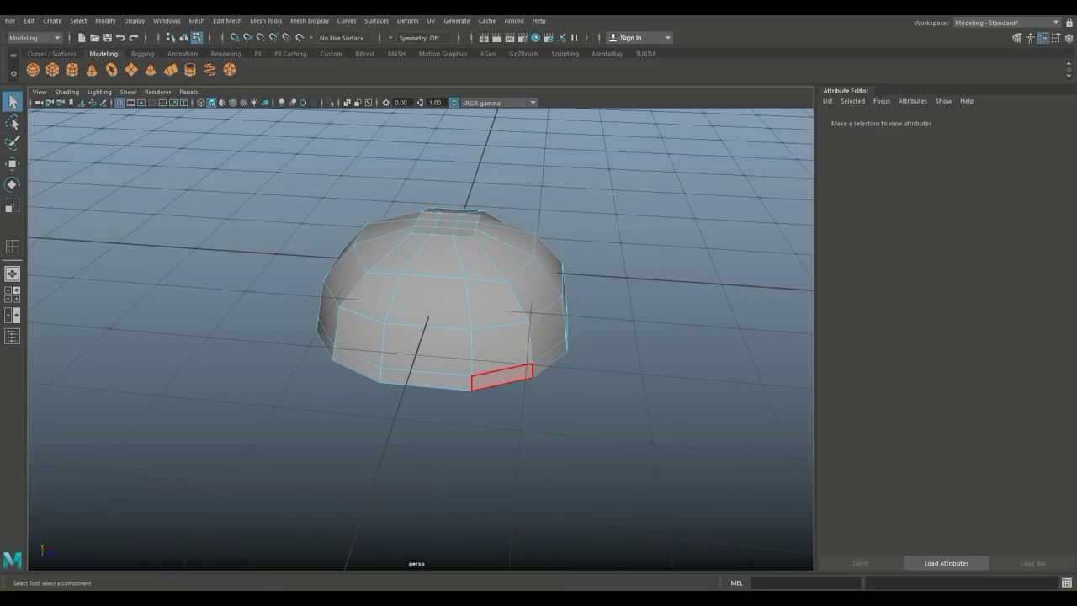
left_click(502, 376)
left_click(426, 378)
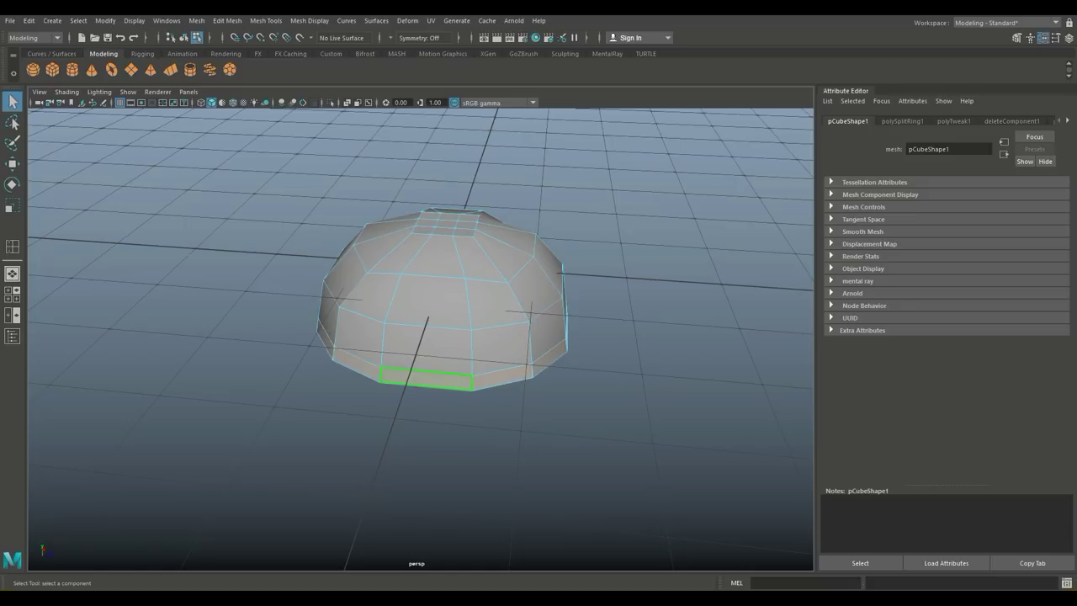
left_click(426, 348, "shift")
double_click(428, 302, "shift")
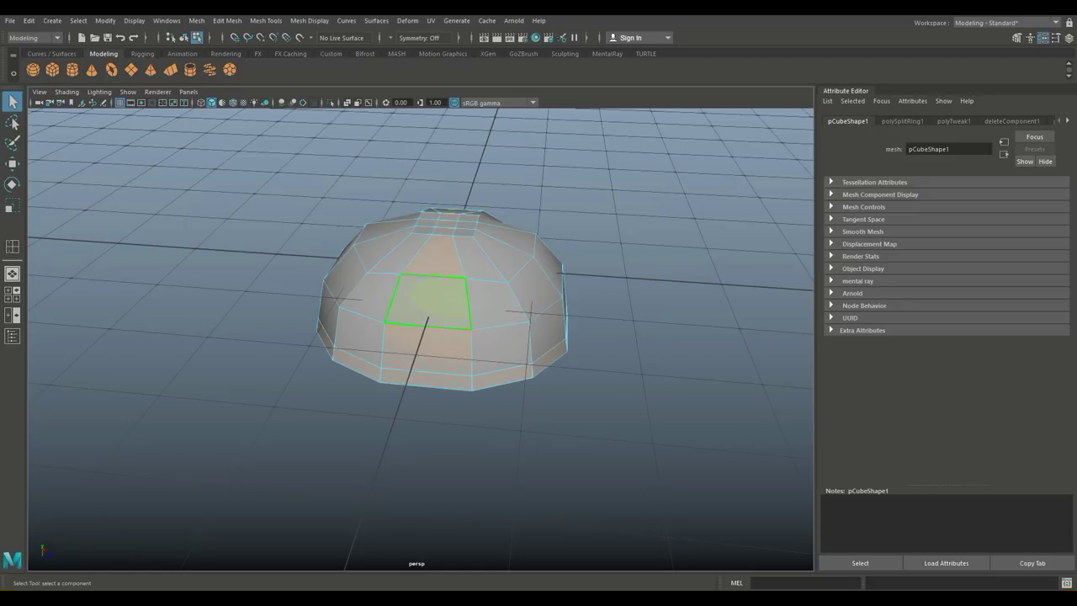
left_click_drag(615, 395, 468, 399, "alt")
left_click(468, 364, "shift")
left_click(469, 323, "shift")
left_click_drag(469, 323, 378, 350, "alt")
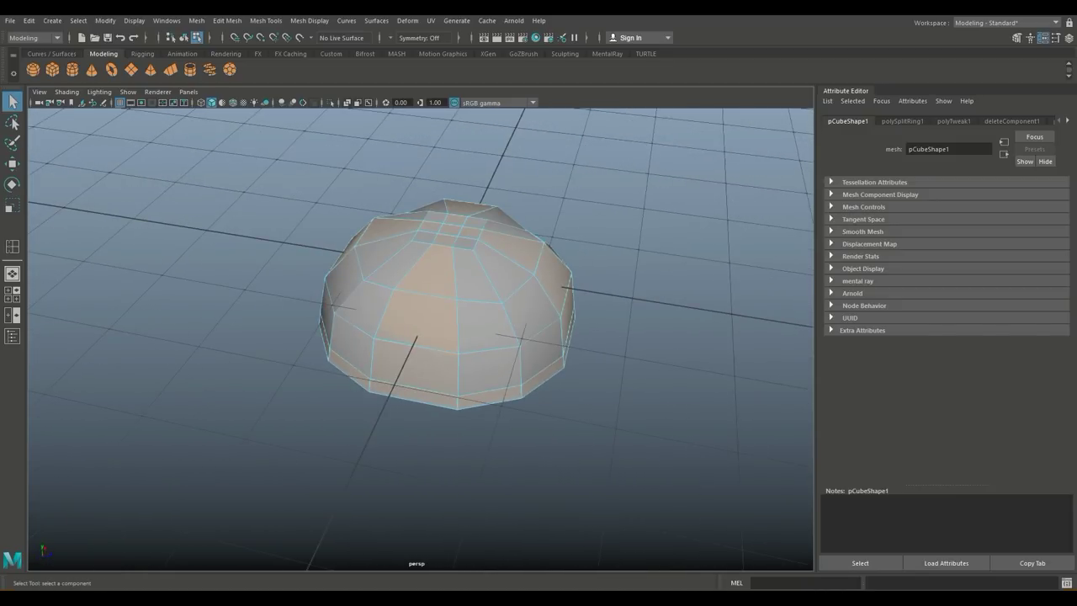
- Extrude the selected bottom ring and crossing strips together with a thickness of 0.05
key("ctrl+e")
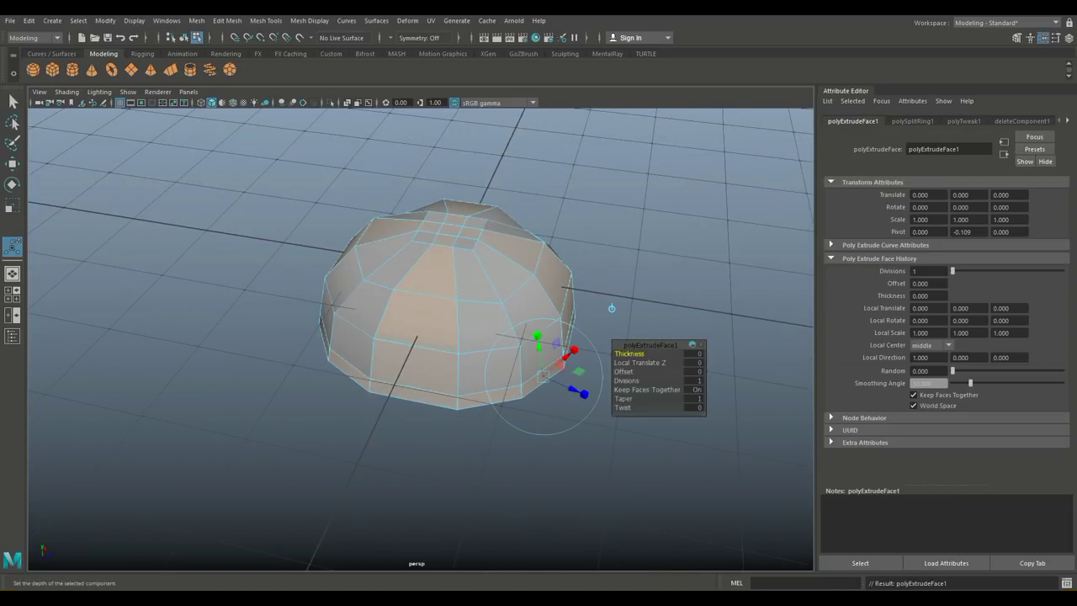
left_click(695, 353)
key("Return")
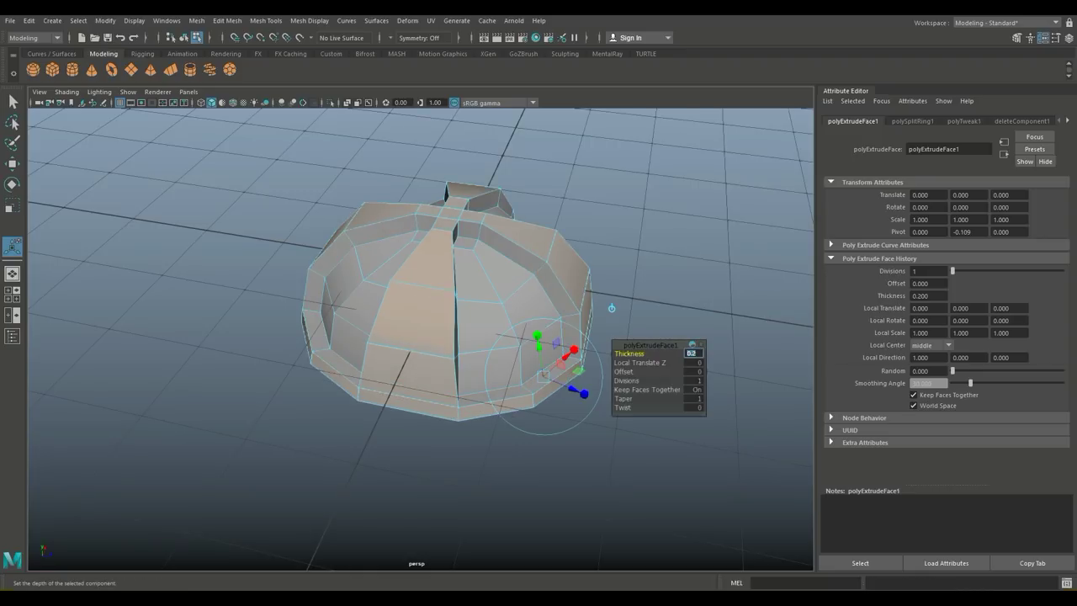
type("0.1")
key("Return")
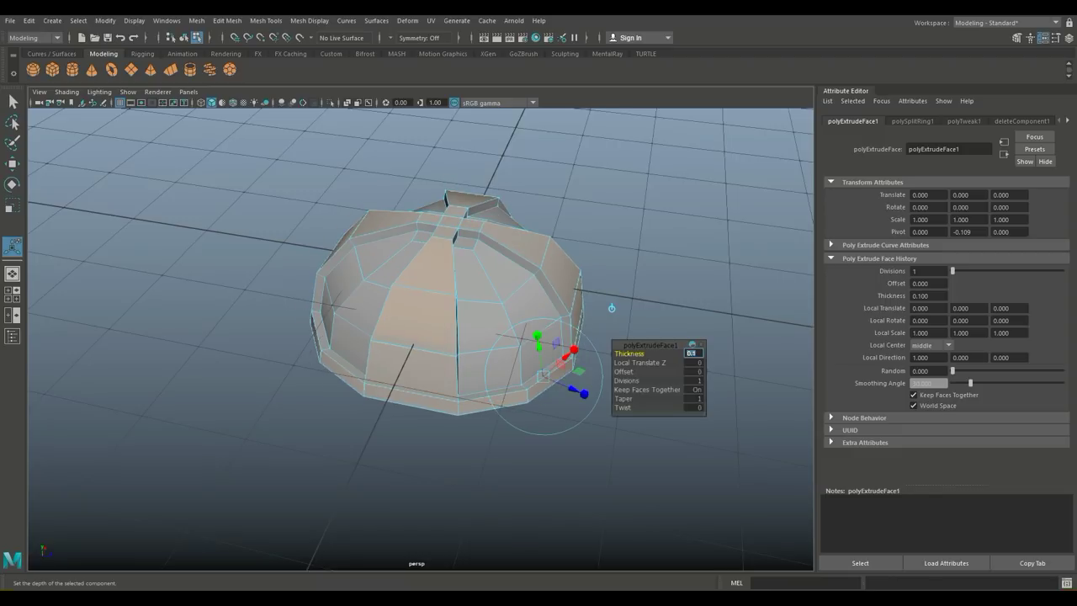
type("0.05")
key("Return")
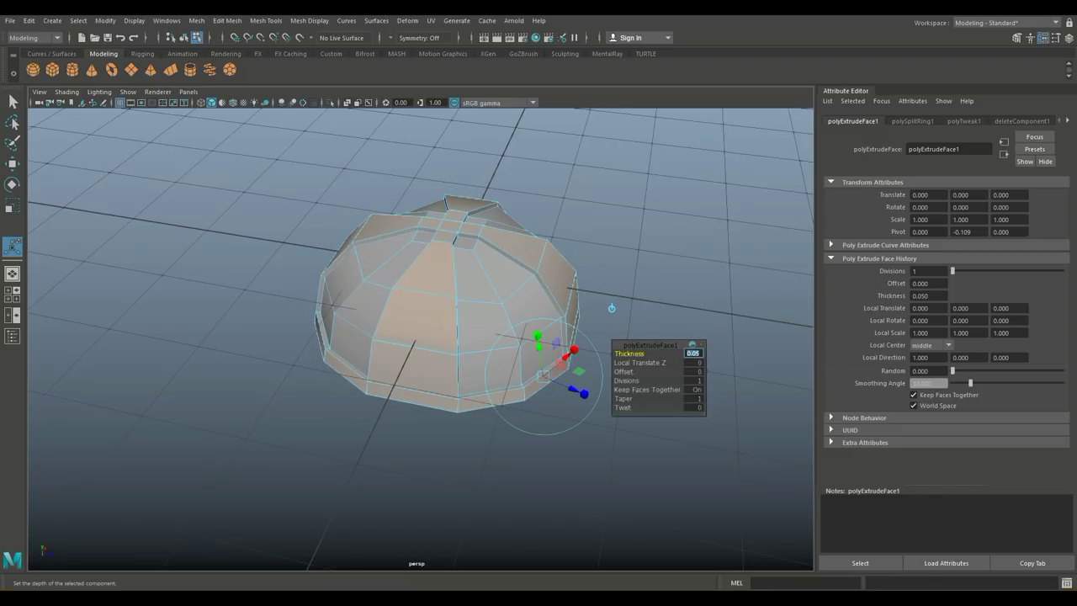
- Preview the extruded dome in smooth display and examine the softness of its raised bands and rim
left_click(622, 236)
right_click_drag(507, 237, 561, 220)
key("3")
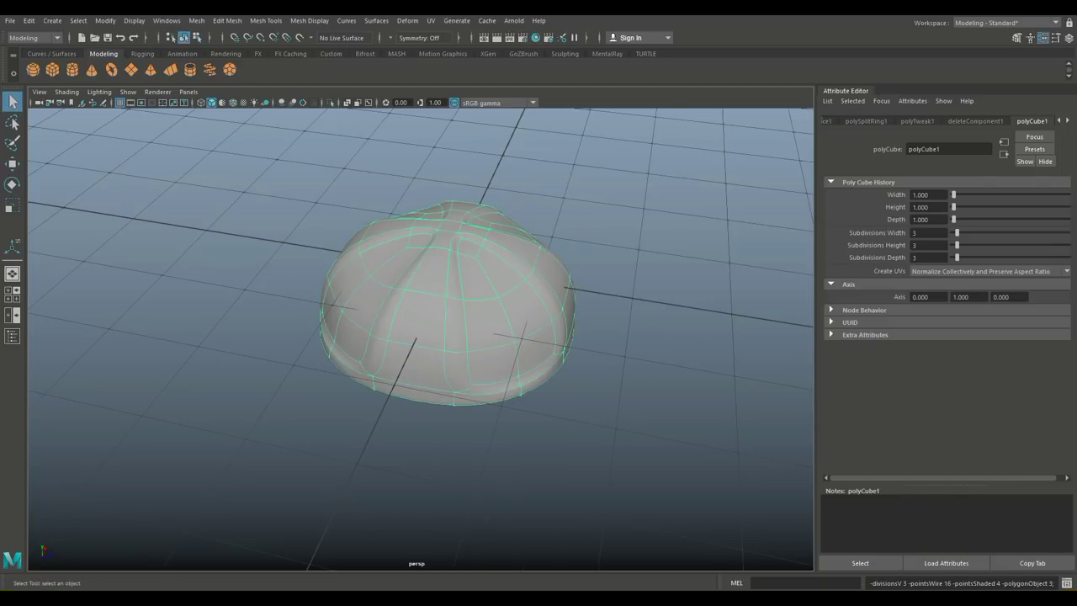
left_click_drag(513, 303, 631, 252, "alt")
left_click(631, 252)
left_click_drag(471, 303, 472, 328, "alt")
left_click(471, 329)
- In unsmoothed display, insert edge loops close to the bottom and upper edges of the raised rim, using Equal distance from edge
key("1")
key("f")
mouse_move(472, 328)
left_mouse_down("alt")
mouse_move(515, 282)
mouse_move(495, 285)
mouse_move(510, 313)
mouse_move(468, 325)
left_mouse_up("alt")
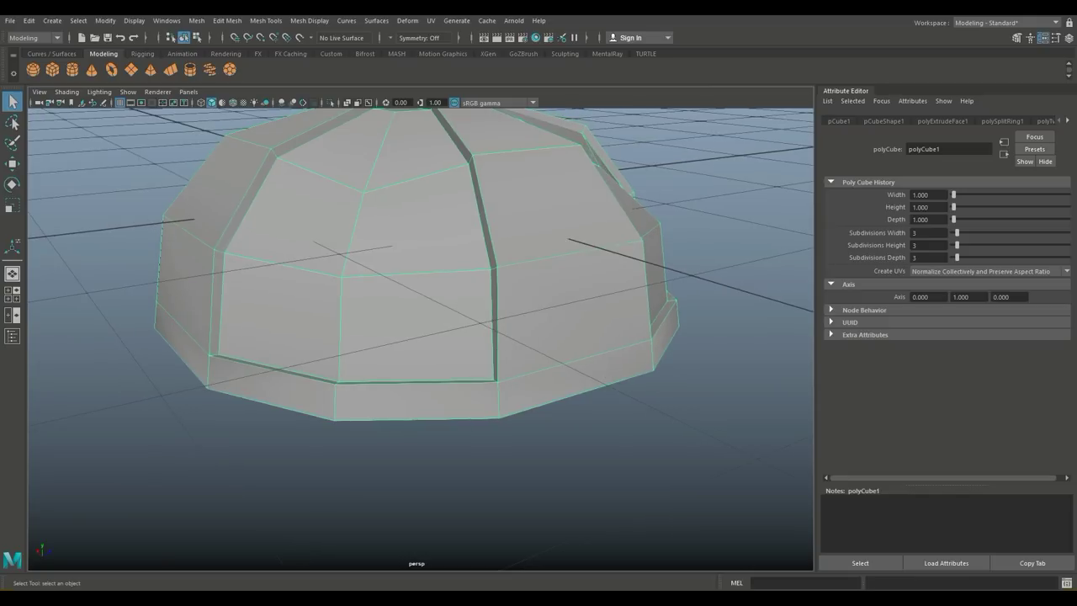
left_click(309, 20)
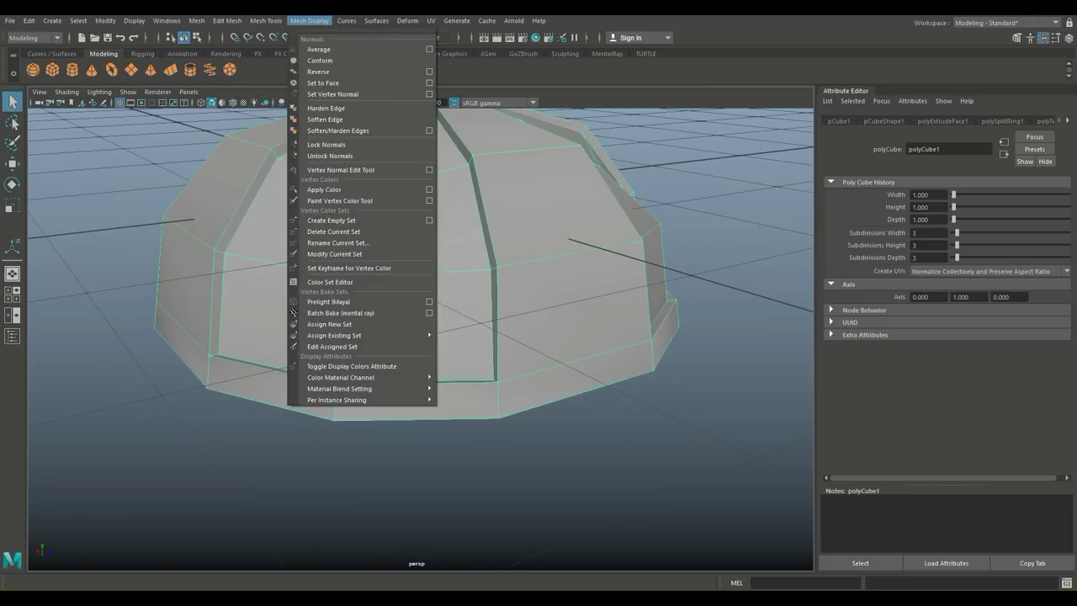
mouse_move(266, 21)
left_click(370, 105)
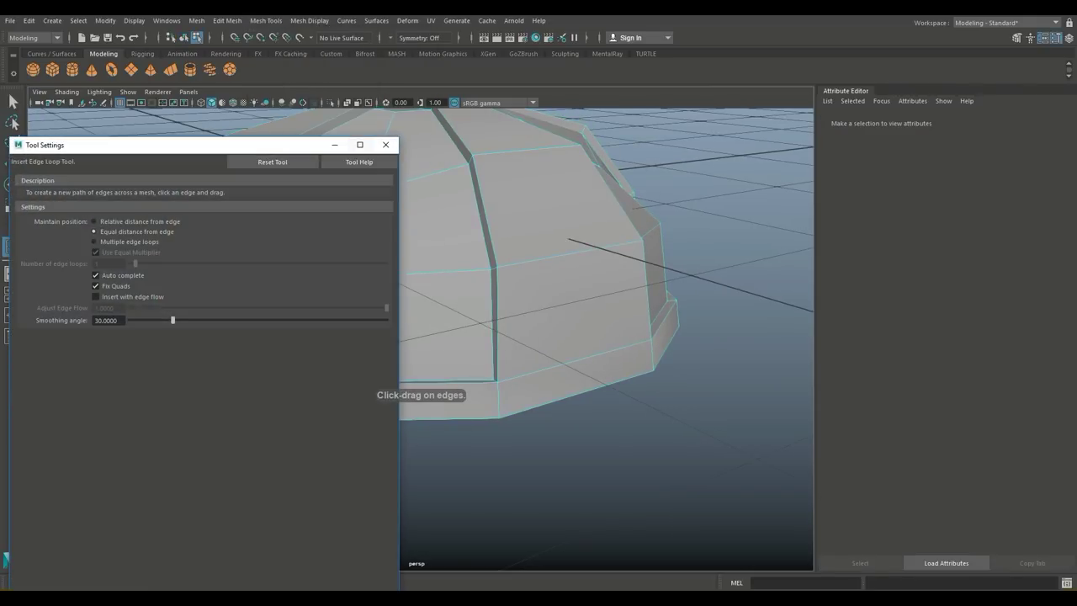
left_click(385, 145)
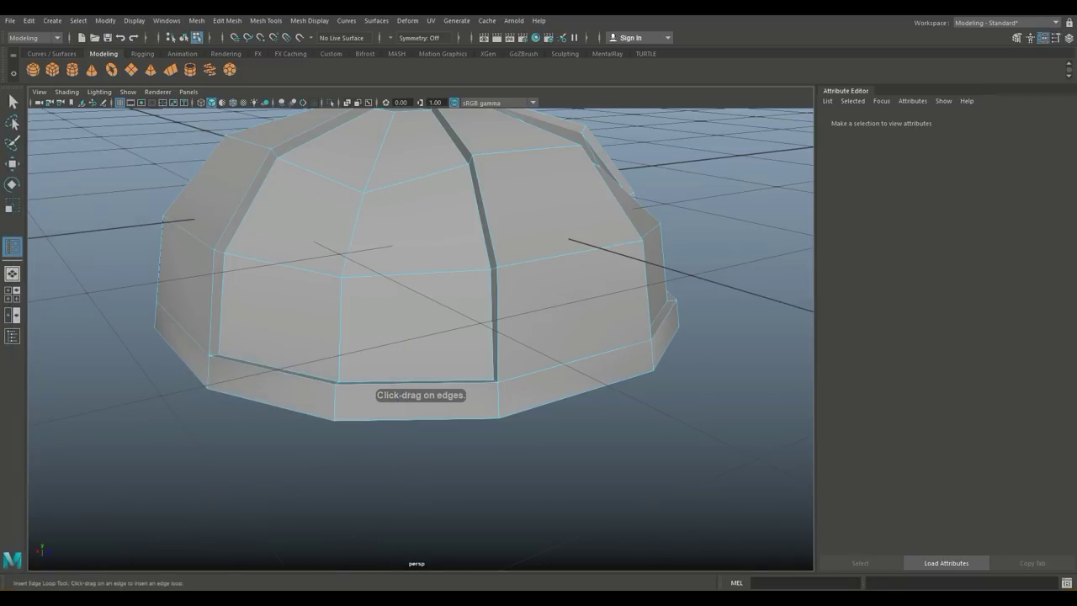
middle_click_drag(438, 337, 465, 296, "alt")
scroll(465, 296, "up", 2)
scroll(421, 253, "up", 5)
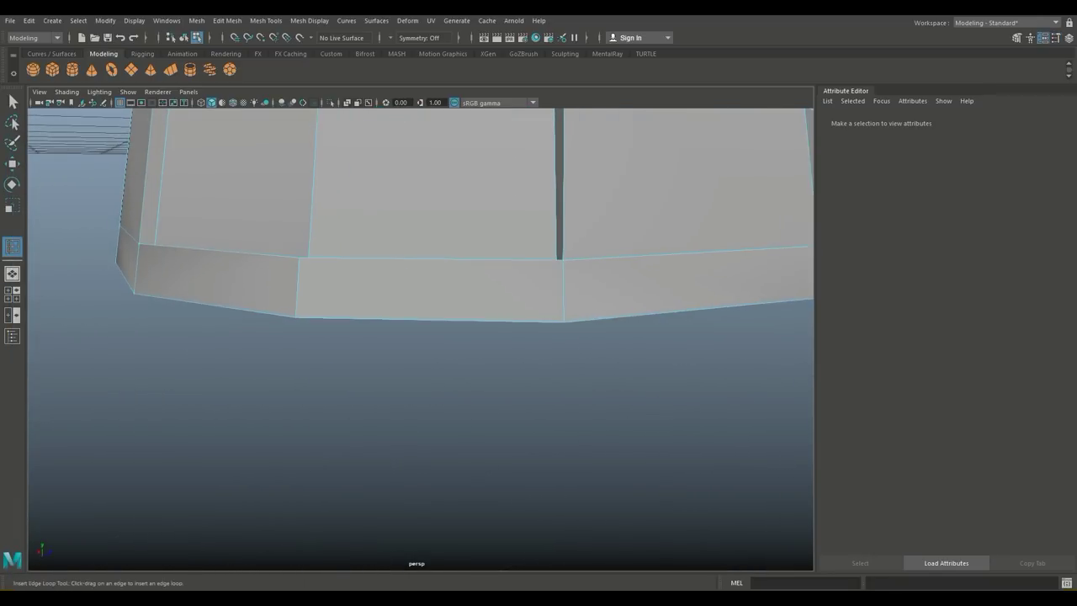
left_click(564, 305)
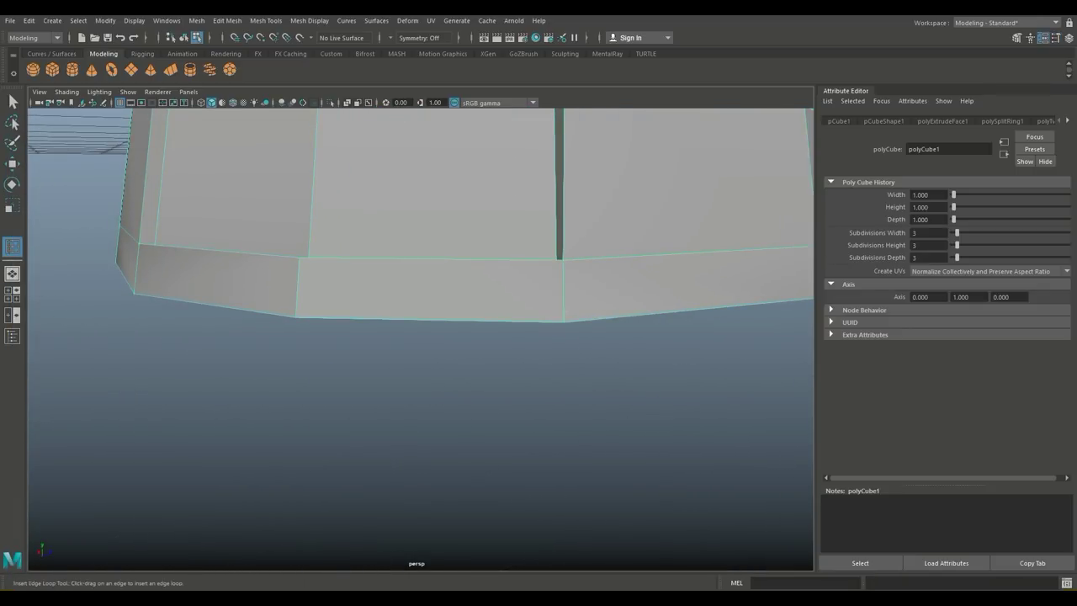
left_click_drag(564, 318, 661, 349)
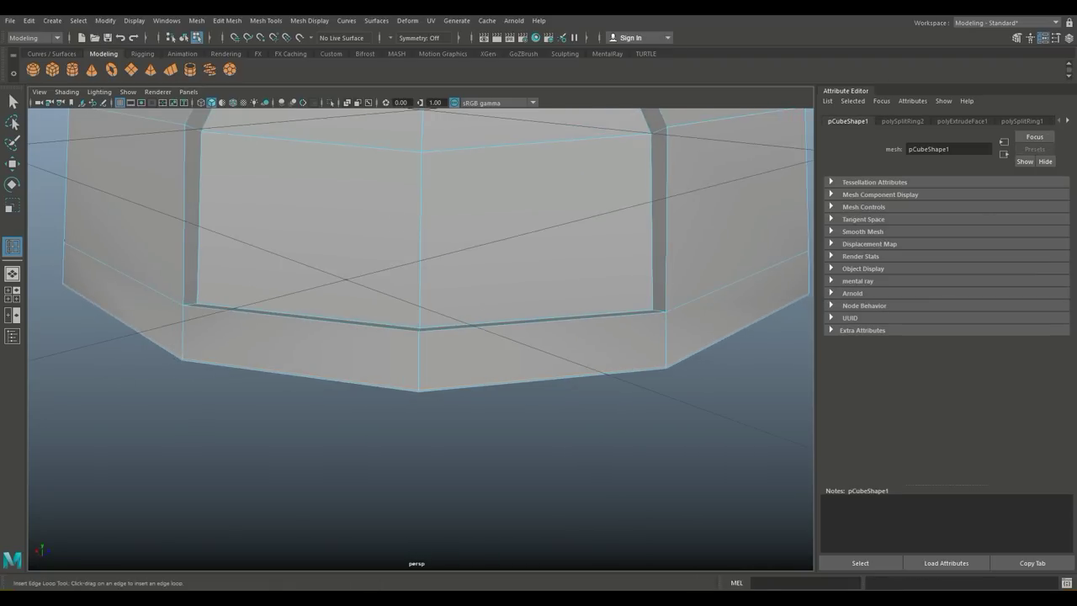
left_click_drag(420, 337, 480, 357)
scroll(419, 337, "down", 5)
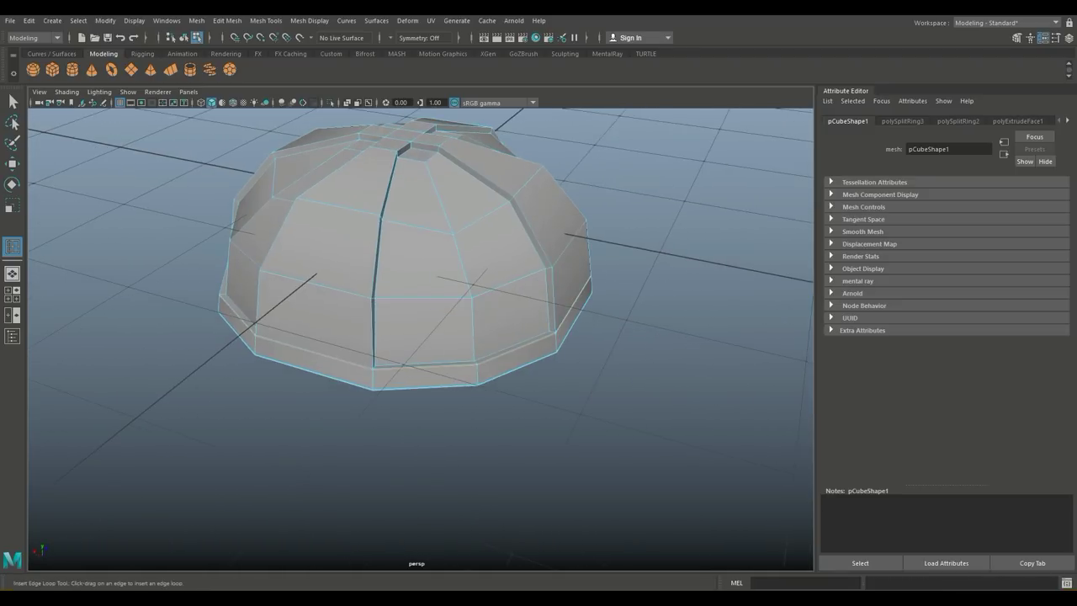
- Preview the whole dome smoothed and examine how the tightened rim holds its shape
key("q")
right_click_drag(481, 227, 536, 213)
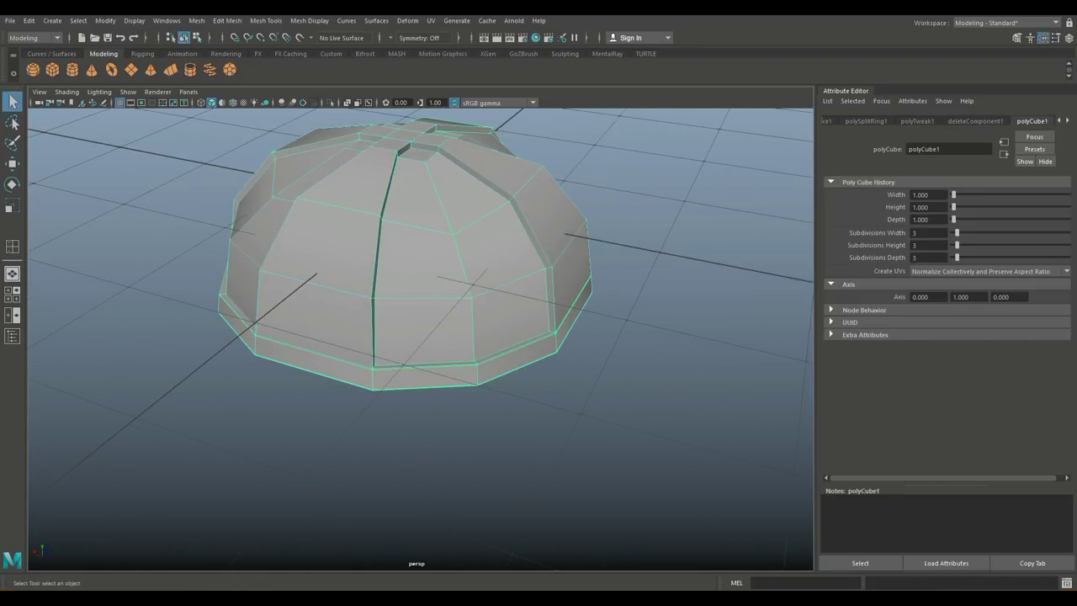
key("3")
left_click_drag(420, 379, 483, 339, "alt")
left_click(547, 438)
scroll(505, 378, "down", 5)
mouse_move(505, 378)
left_mouse_down("alt")
mouse_move(564, 278)
mouse_move(572, 459)
mouse_move(524, 379)
left_mouse_up("alt")
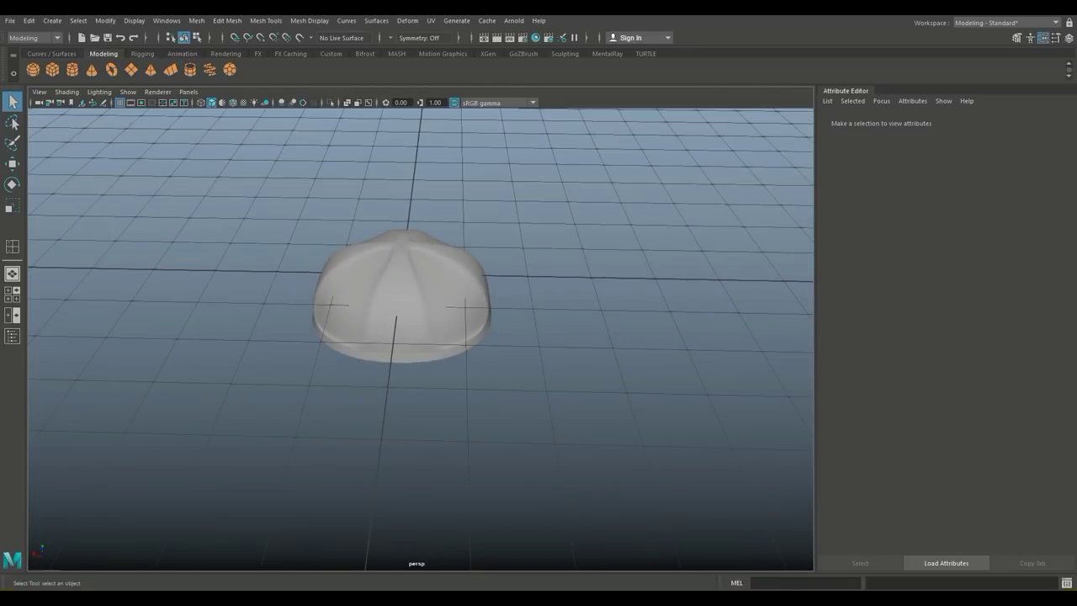
- In unsmoothed display, insert one edge loop through the centre of the dome, using Multiple edge loops with a count of 1
left_click(421, 311)
key("1")
scroll(420, 312, "up", 4)
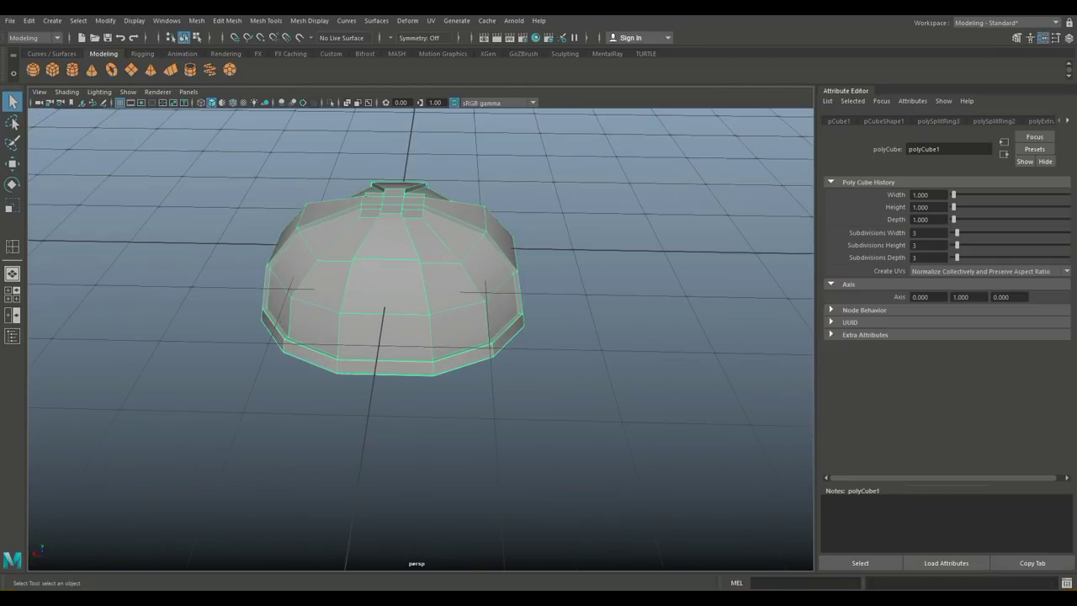
mouse_move(421, 336)
left_mouse_down("alt")
mouse_move(441, 430)
mouse_move(425, 298)
mouse_move(427, 352)
mouse_move(437, 312)
mouse_move(428, 333)
left_mouse_up("alt")
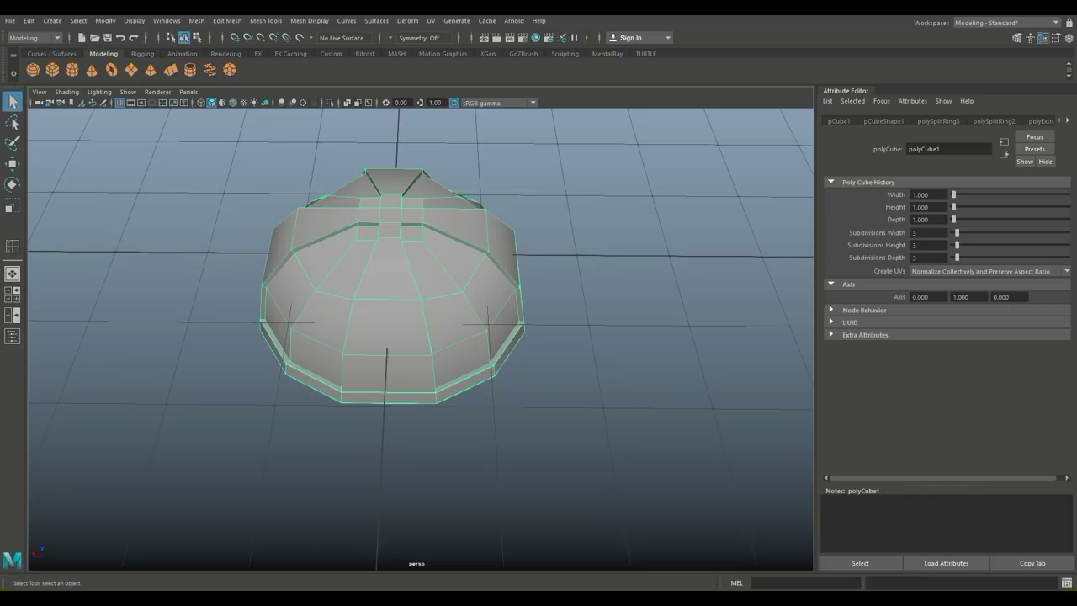
left_click(266, 20)
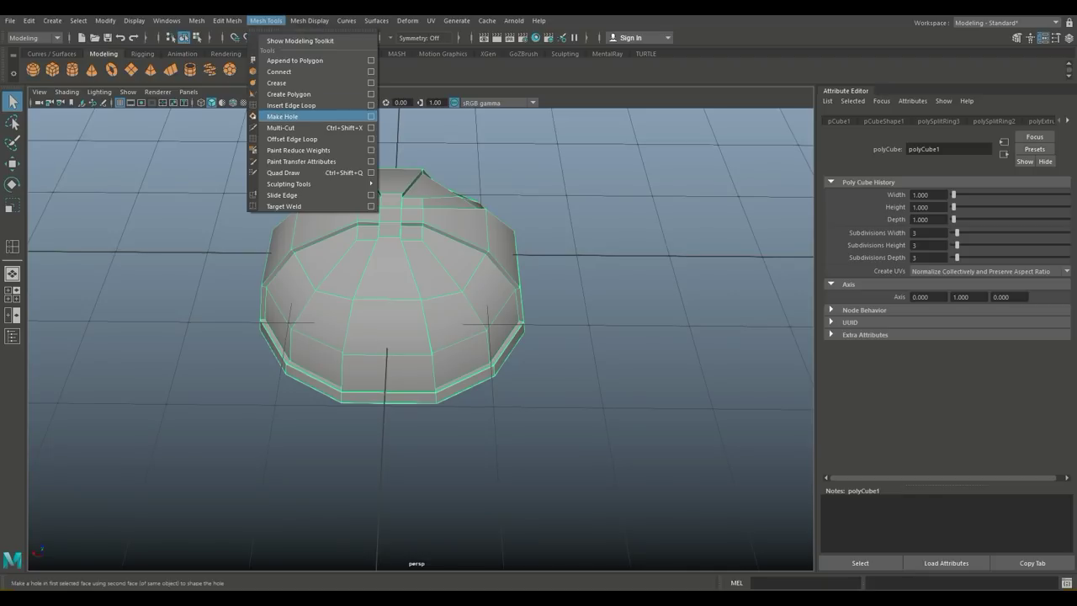
left_click(370, 105)
left_click(95, 242)
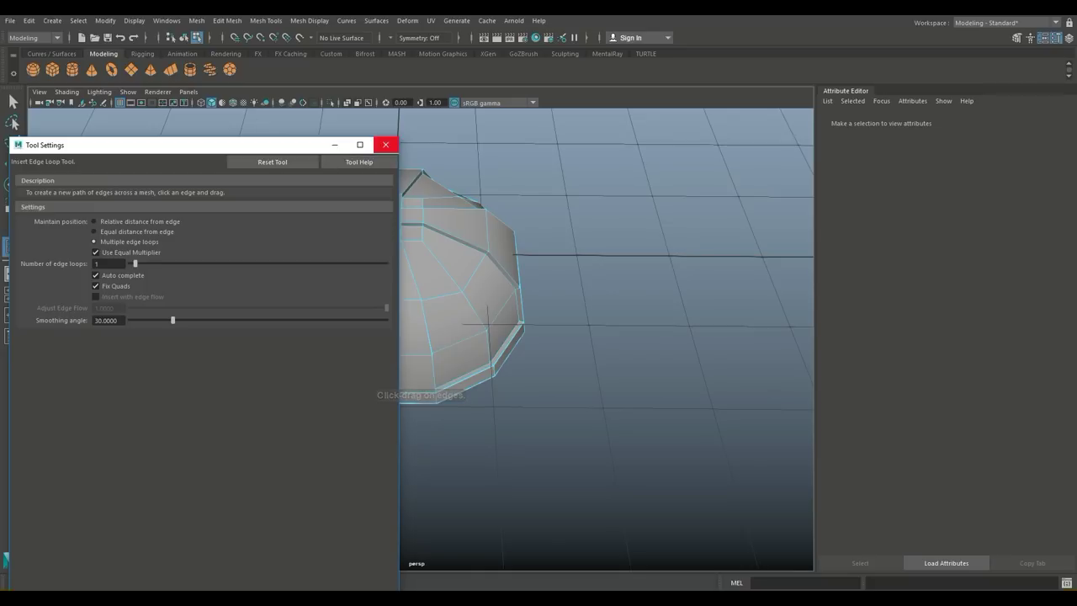
left_click(385, 145)
left_click(386, 392)
left_click_drag(386, 392, 484, 400, "alt")
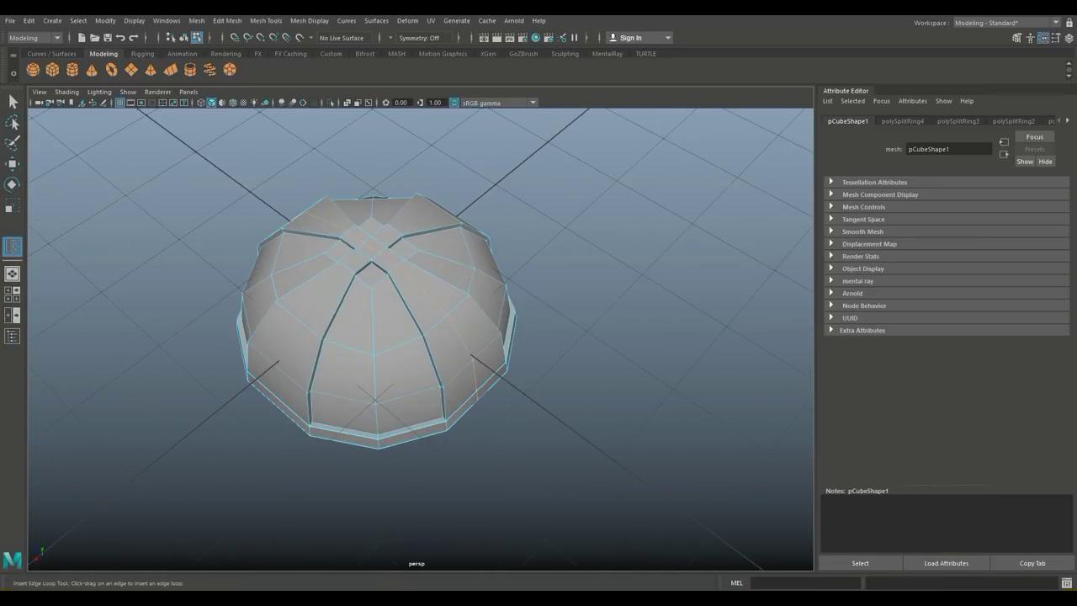
left_click_drag(478, 396, 381, 405, "alt")
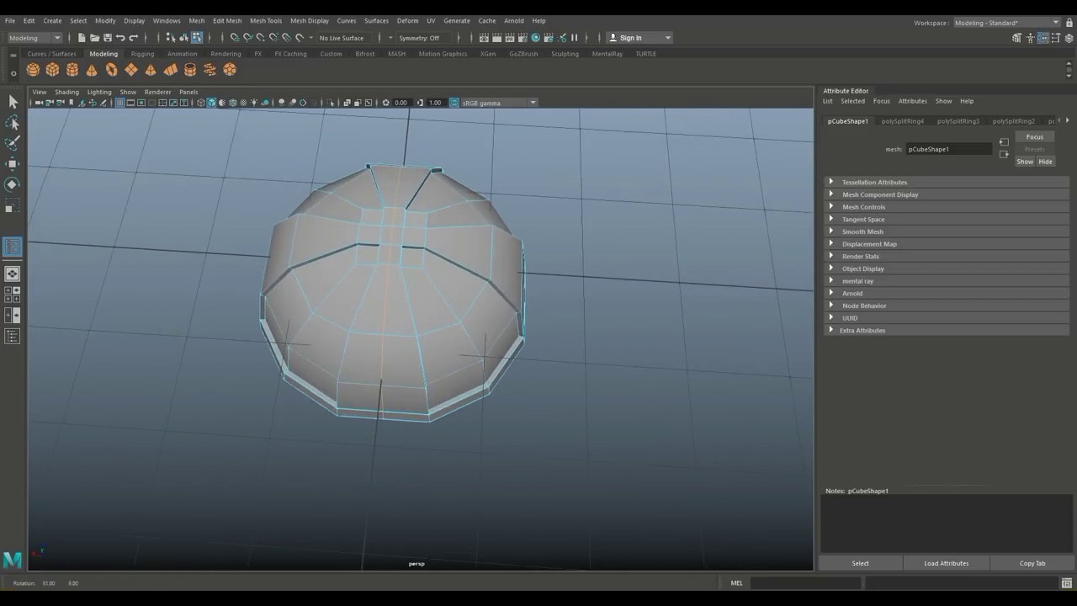
left_click_drag(420, 261, 421, 244, "alt")
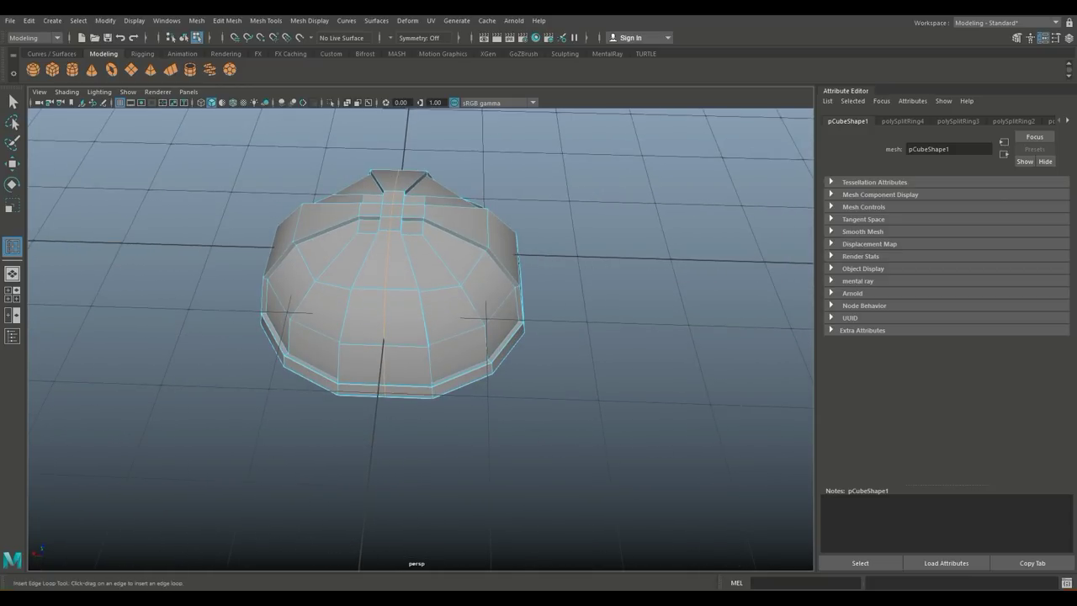
- In the front view, select all faces of the dome's left half up to the centre line and delete them
key("q")
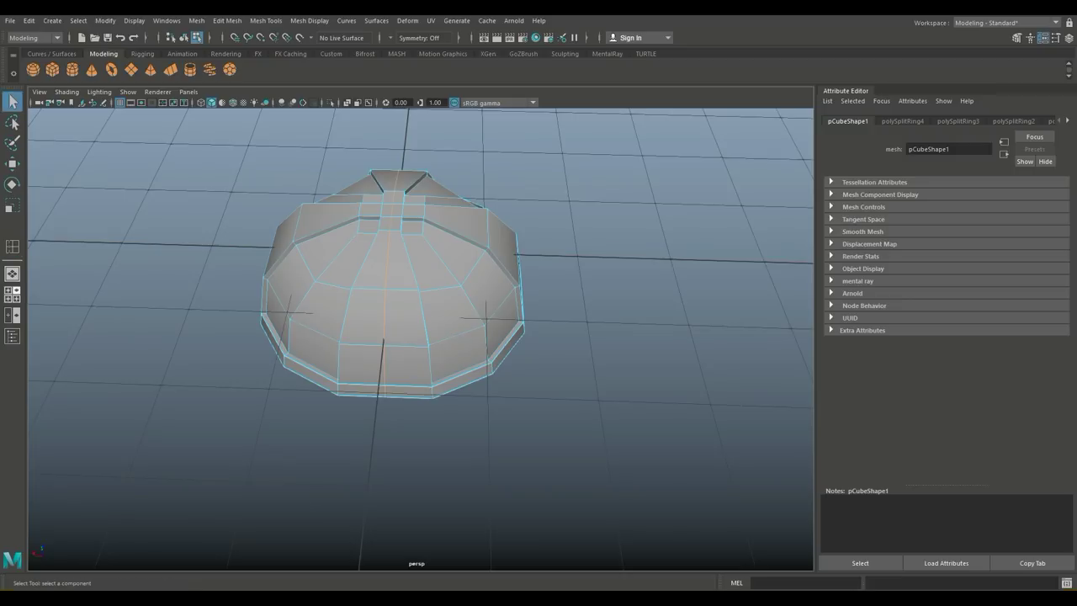
left_click(13, 295)
key("space")
right_click_drag(452, 261, 452, 294)
left_click_drag(113, 181, 476, 503)
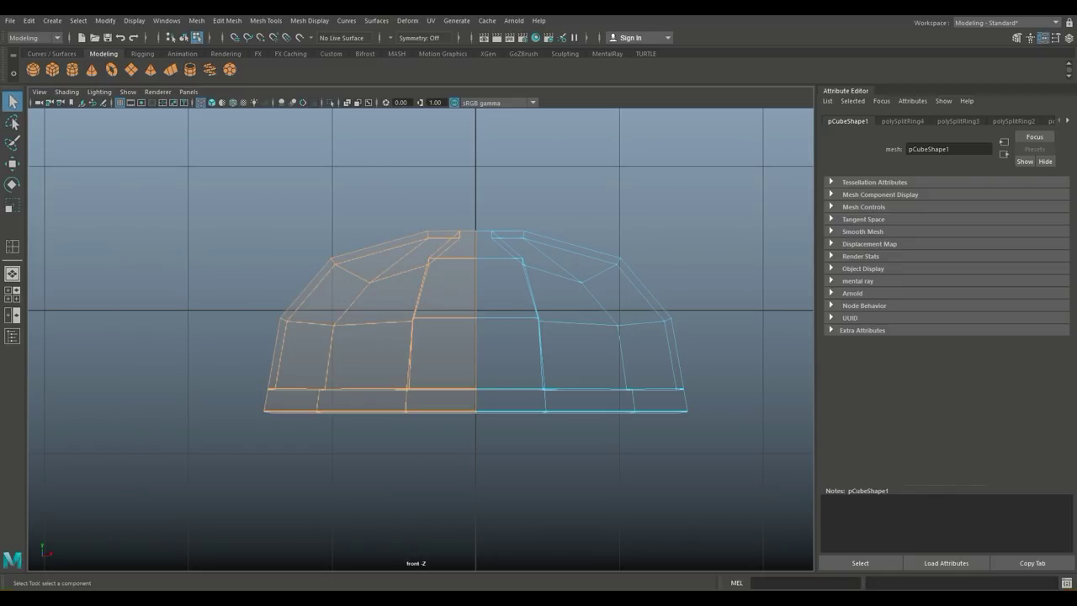
key("Delete")
key("space")
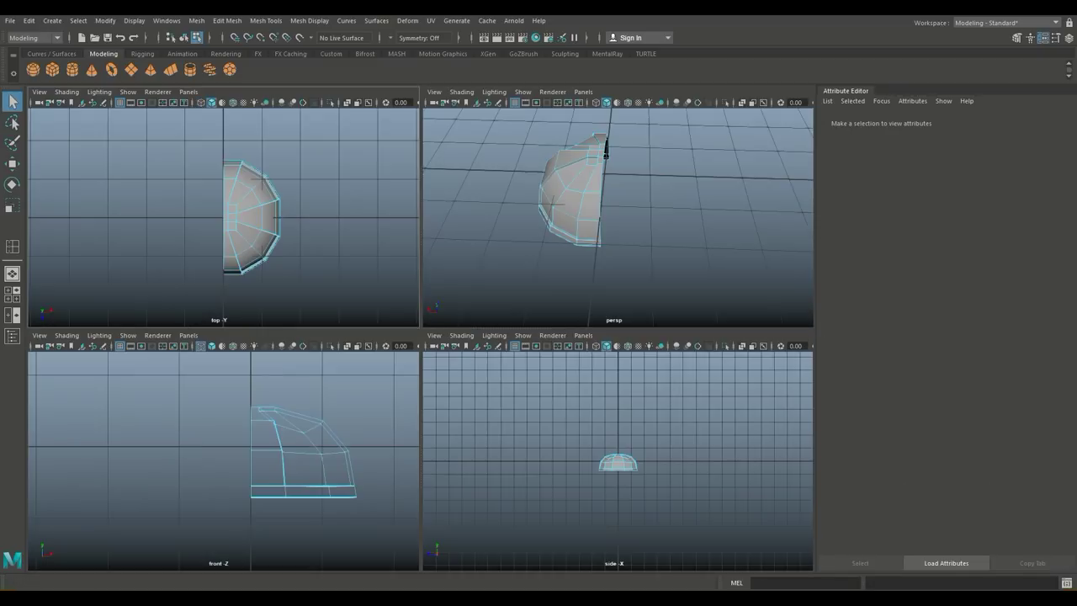
key("space")
left_click_drag(362, 366, 25, 313, "alt")
middle_click_drag(480, 397, 432, 412, "alt")
mouse_move(431, 412)
left_mouse_down("alt")
mouse_move(509, 414)
mouse_move(446, 404)
left_mouse_up("alt")
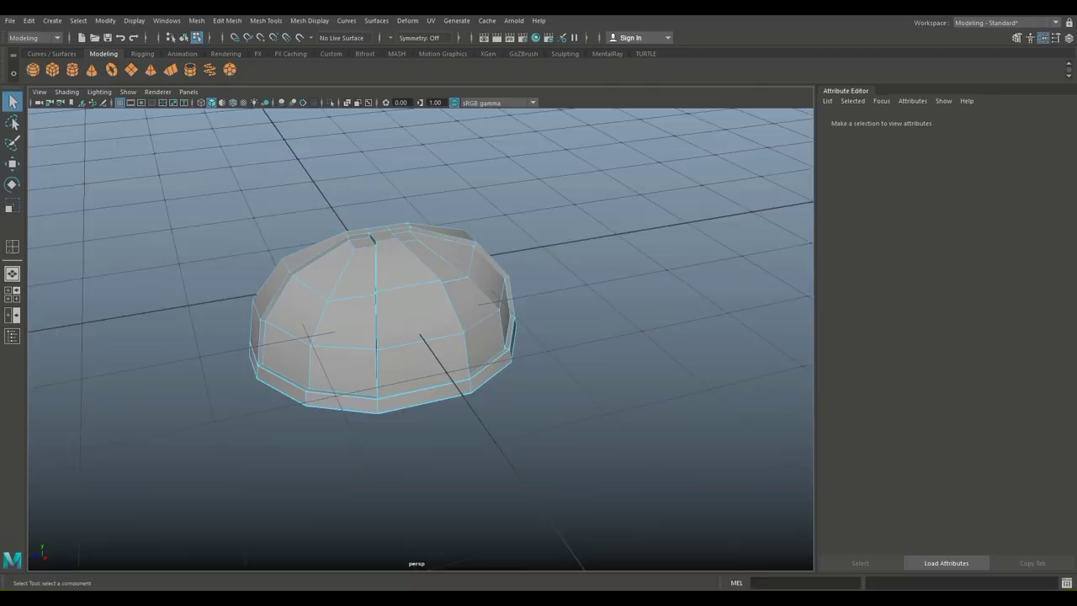
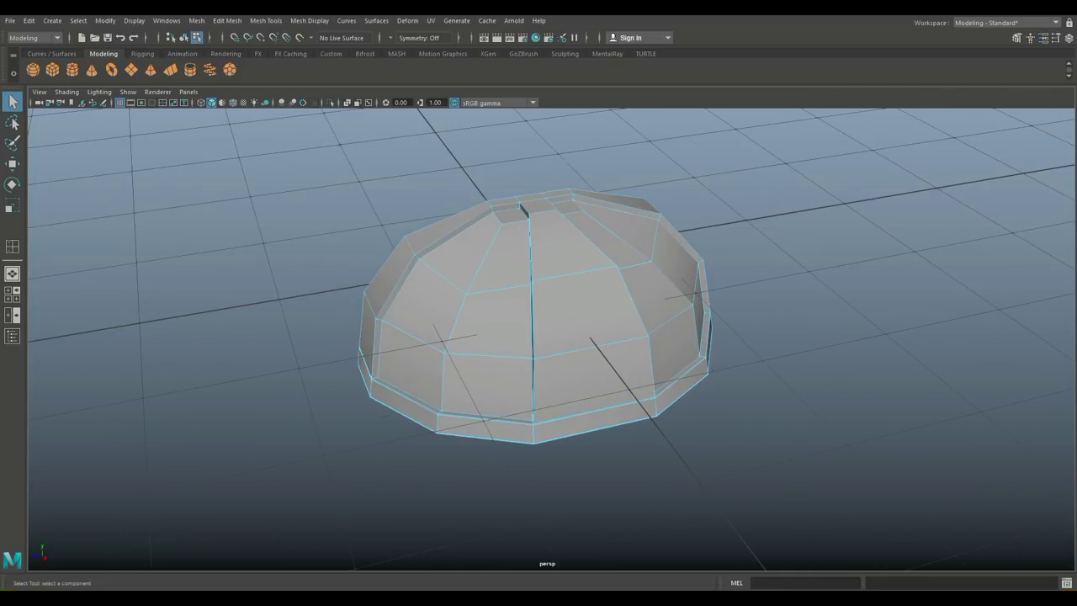
- Multi-Cut both diagonals across the middle-height face at the centre of the half dome's side so they cross
left_click_drag(539, 336, 661, 336, "alt")
middle_click_drag(662, 336, 497, 357, "alt")
left_click_drag(496, 356, 469, 364, "alt")
left_click(1016, 38)
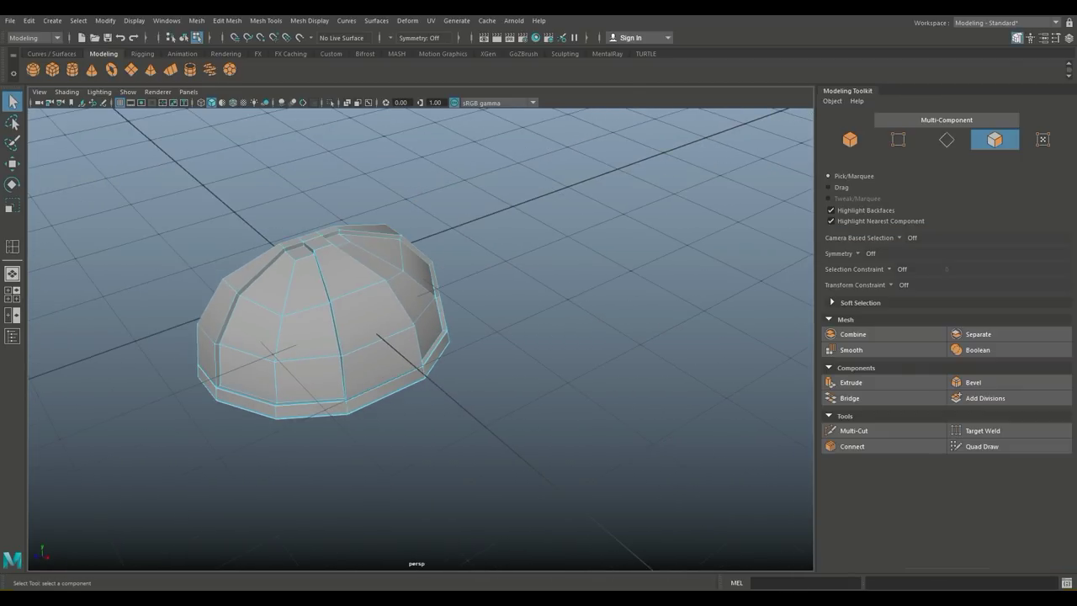
left_click(853, 430)
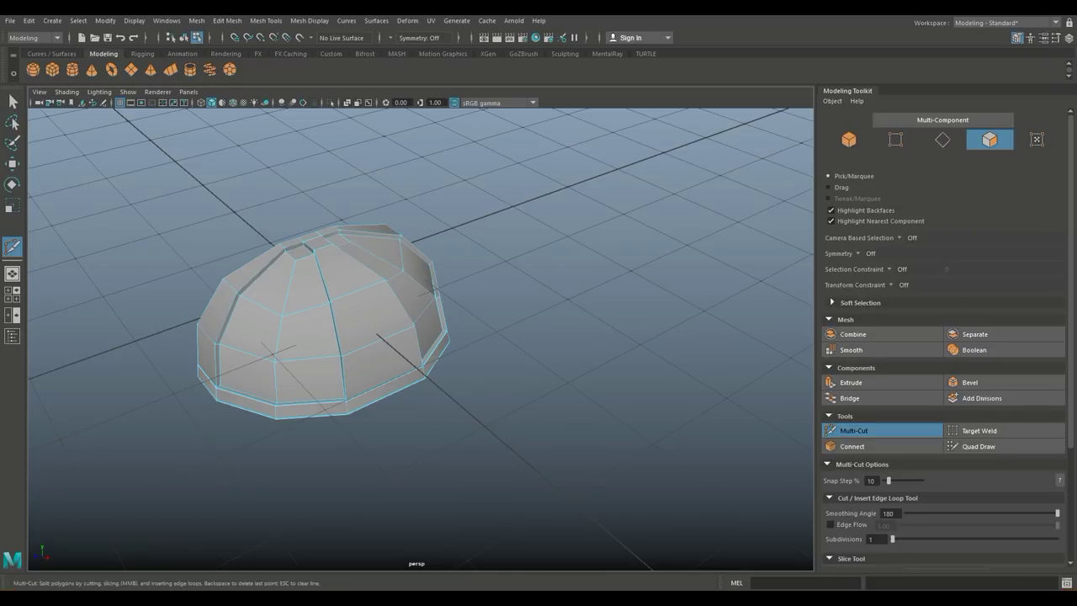
scroll(391, 394, "up", 3)
left_click(284, 280)
left_click_drag(408, 318, 336, 333, "alt")
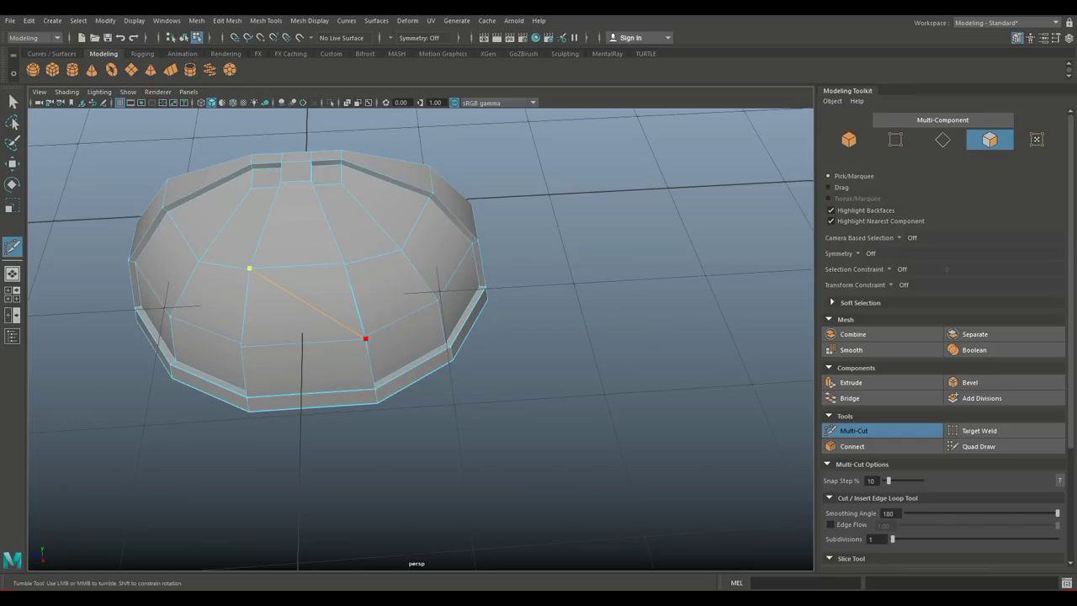
left_click(365, 336)
left_click(343, 263)
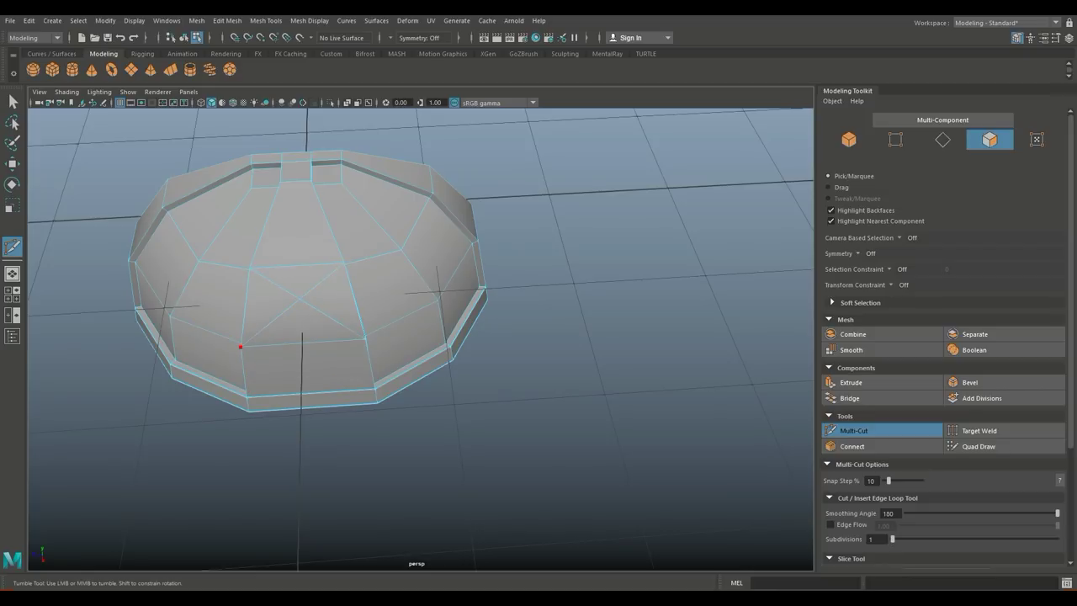
key("q")
- Chamfer the vertex where the two diagonals cross, using a width of 0.25, to form a small four-sided face
left_click_drag(371, 261, 480, 206, "alt")
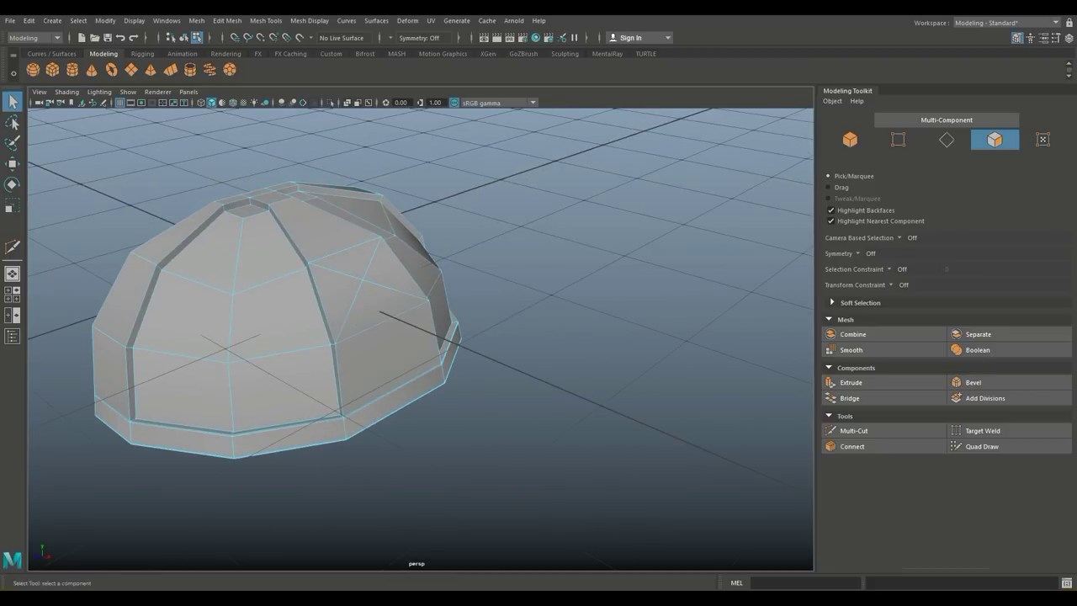
left_click(1018, 38)
middle_click_drag(472, 277, 586, 286, "alt")
mouse_move(587, 286)
left_mouse_down("alt")
mouse_move(545, 248)
mouse_move(585, 269)
left_mouse_up("alt")
right_click_drag(553, 263, 501, 262)
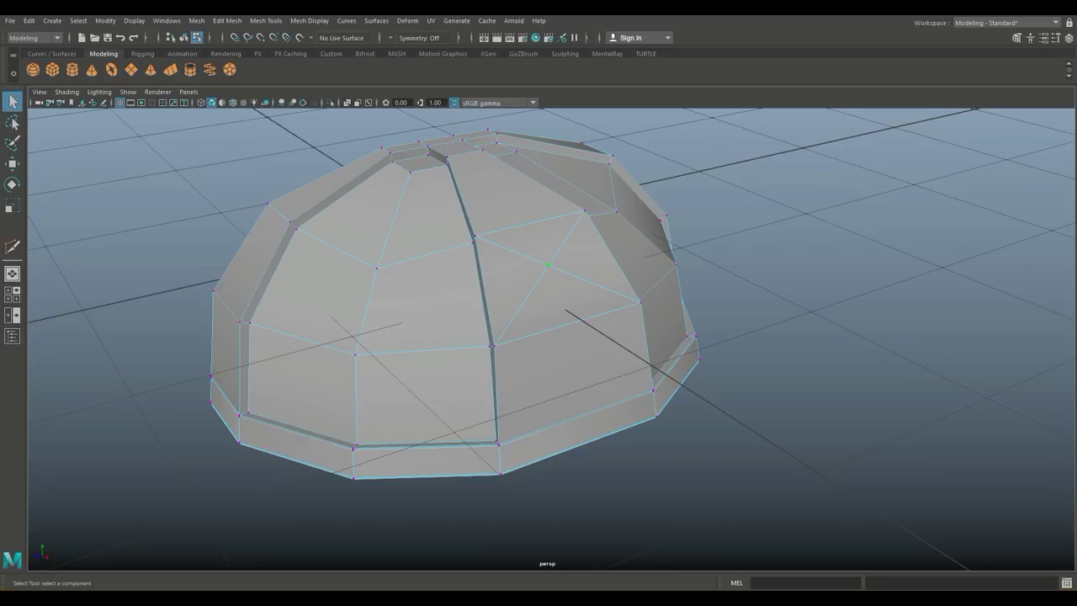
left_click(266, 20)
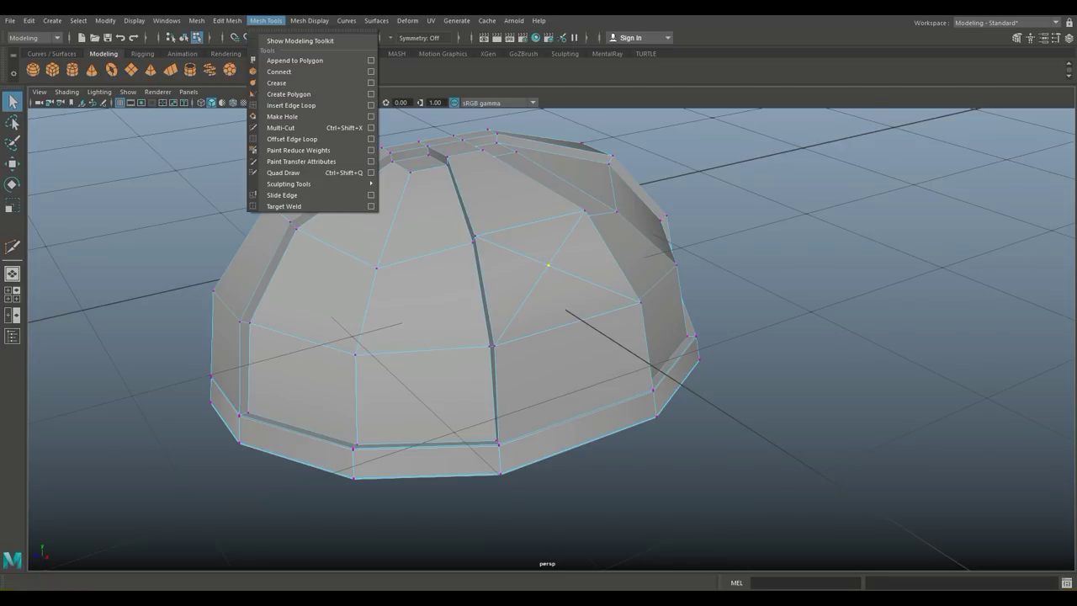
mouse_move(227, 20)
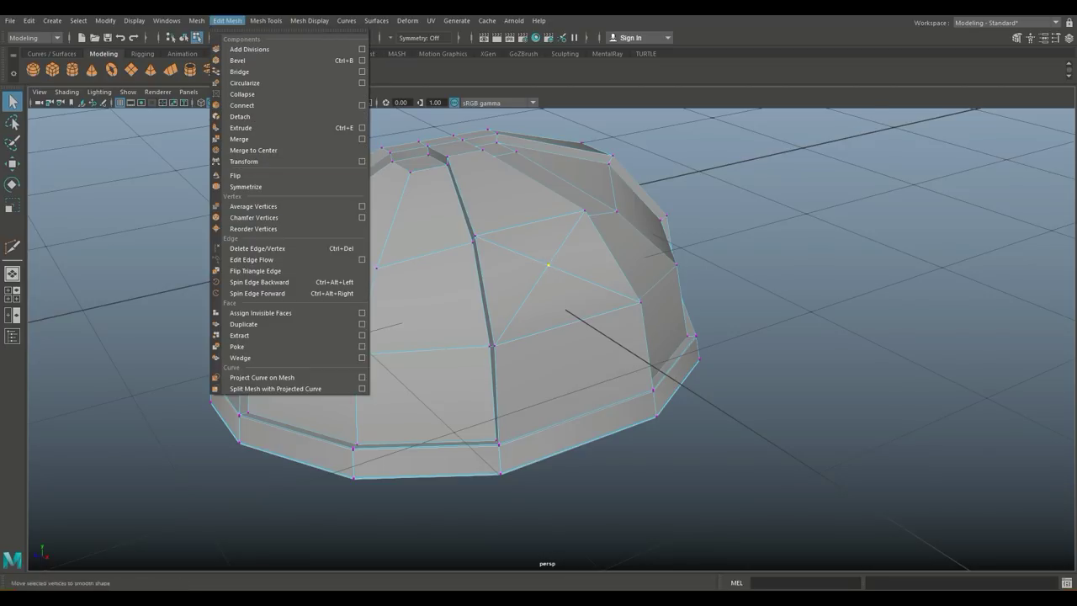
left_click(254, 218)
left_click_drag(376, 268, 278, 312, "alt")
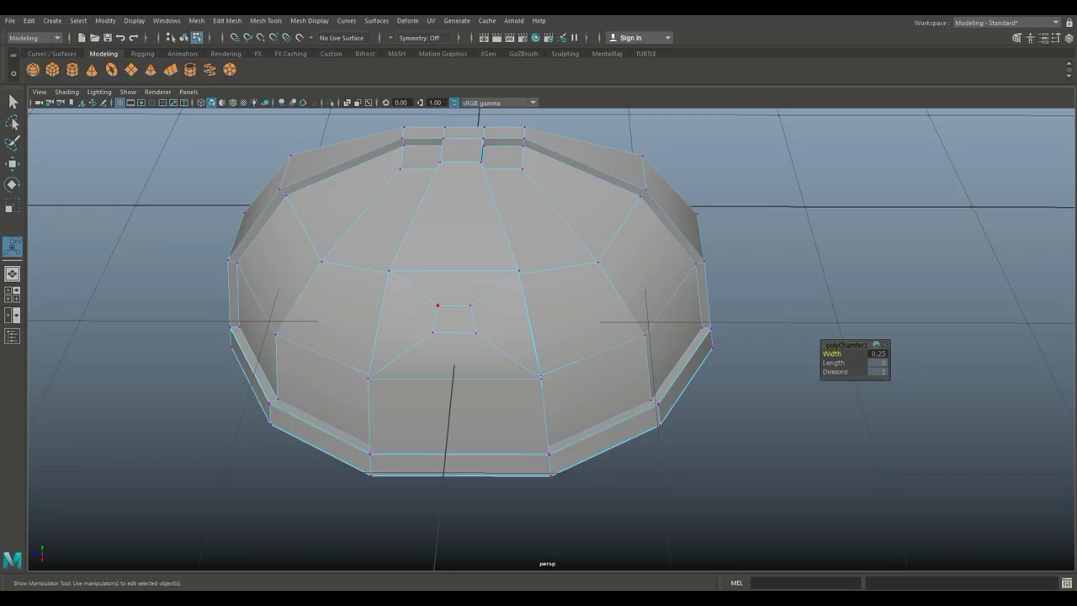
- Select the four chamfered vertices and scale them up evenly to enlarge the small inner square
left_click_drag(419, 295, 488, 355)
key("r")
left_click_drag(454, 319, 592, 244)
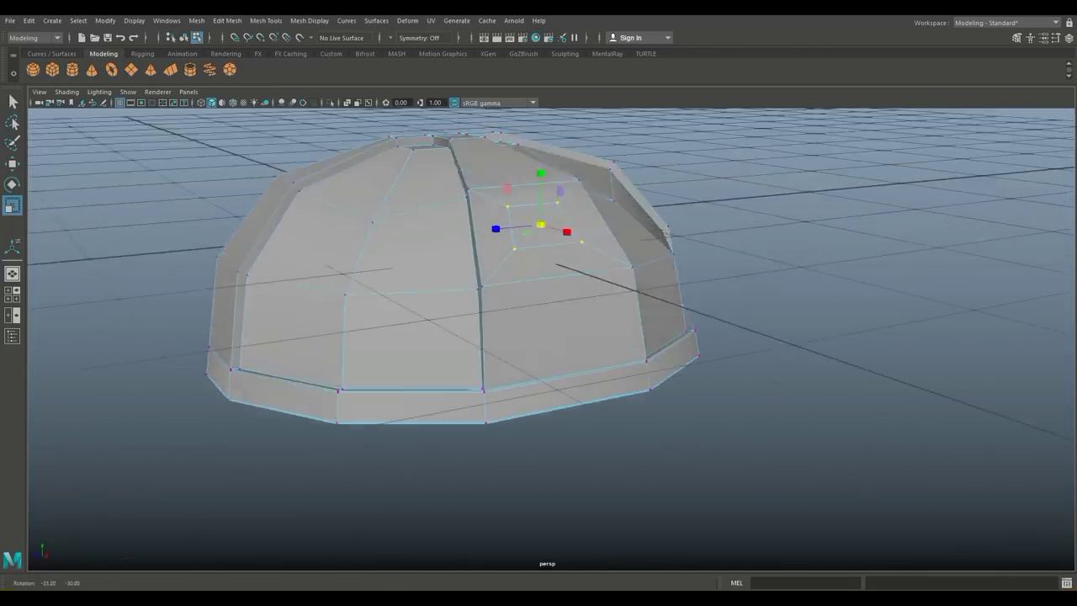
left_click_drag(589, 303, 552, 233, "alt")
- Multi-Cut one vertical and one horizontal line through the middle of the inner square, ending on the surrounding face's edges
left_click(1019, 38)
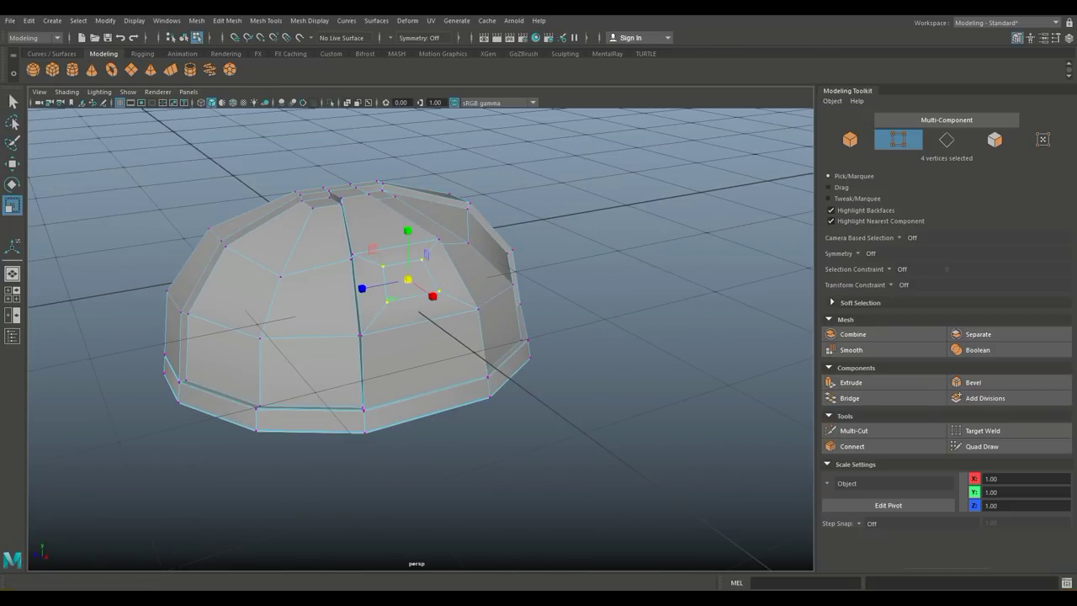
left_click(884, 430)
left_click_drag(438, 286, 370, 307, "alt")
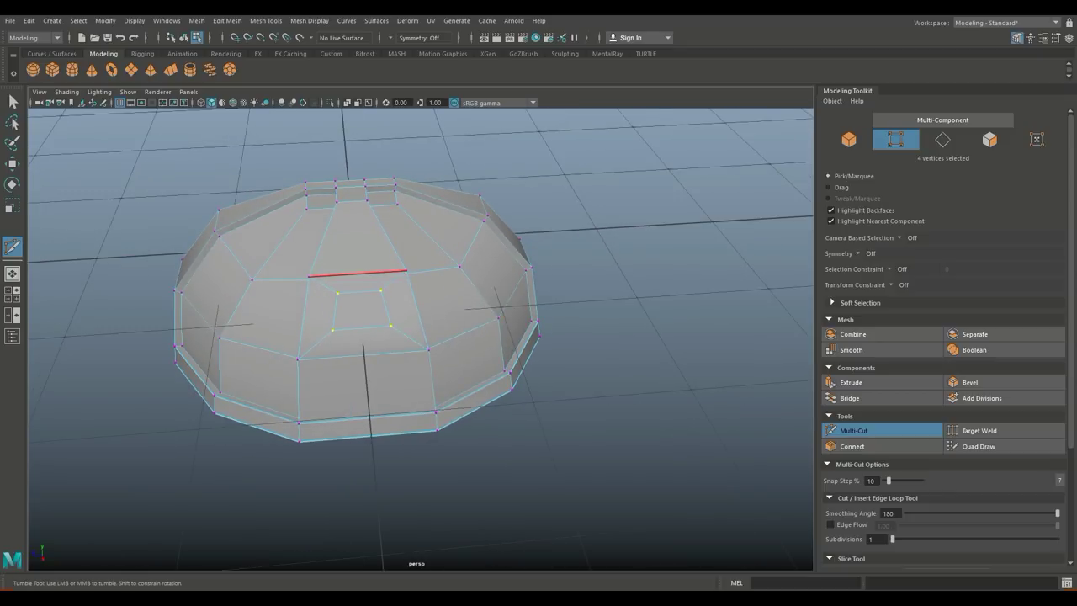
left_click(354, 274)
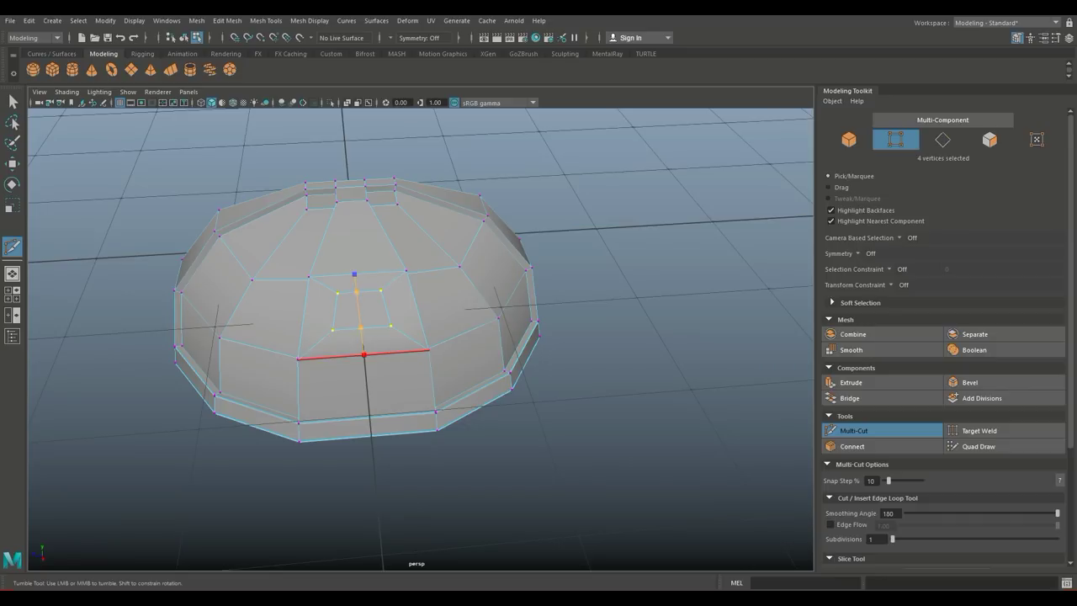
left_click(364, 354)
left_click_drag(364, 355, 396, 370, "alt")
key("Return")
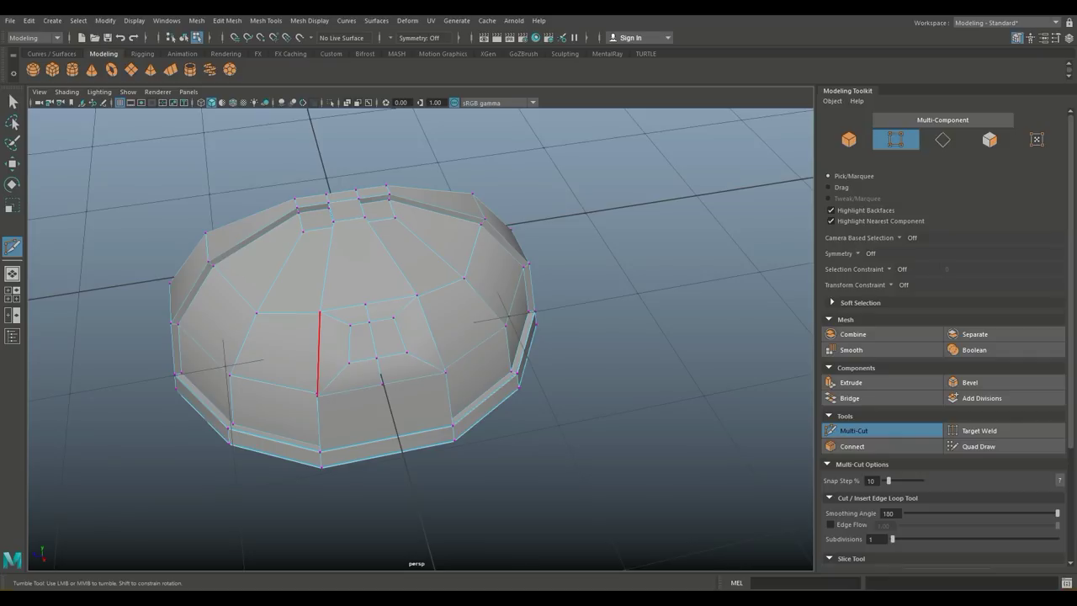
left_click(318, 350)
left_click(431, 334)
key("Return")
- In the side view, adjust the vertices along the horizontal cut so it runs level through the inner square
left_click(12, 294)
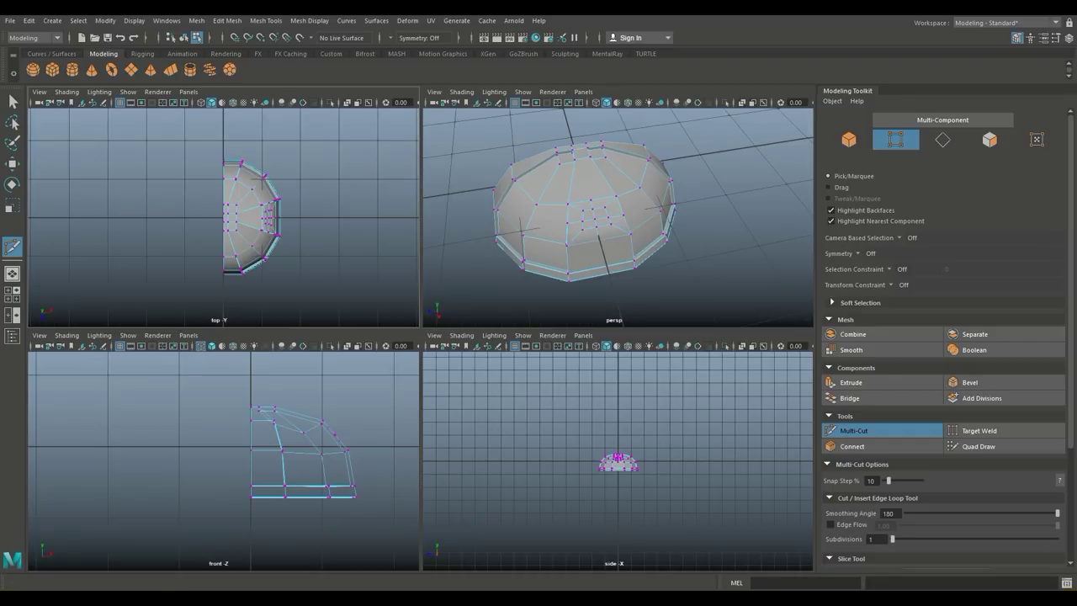
scroll(618, 459, "up", 5)
key("space")
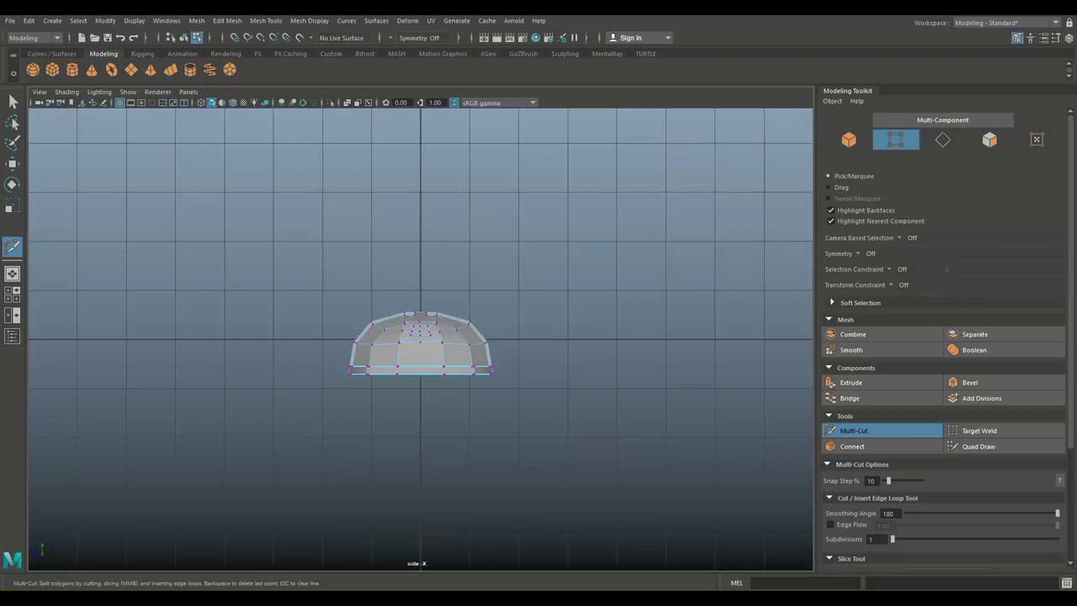
scroll(586, 461, "up", 3)
scroll(586, 460, "up", 4)
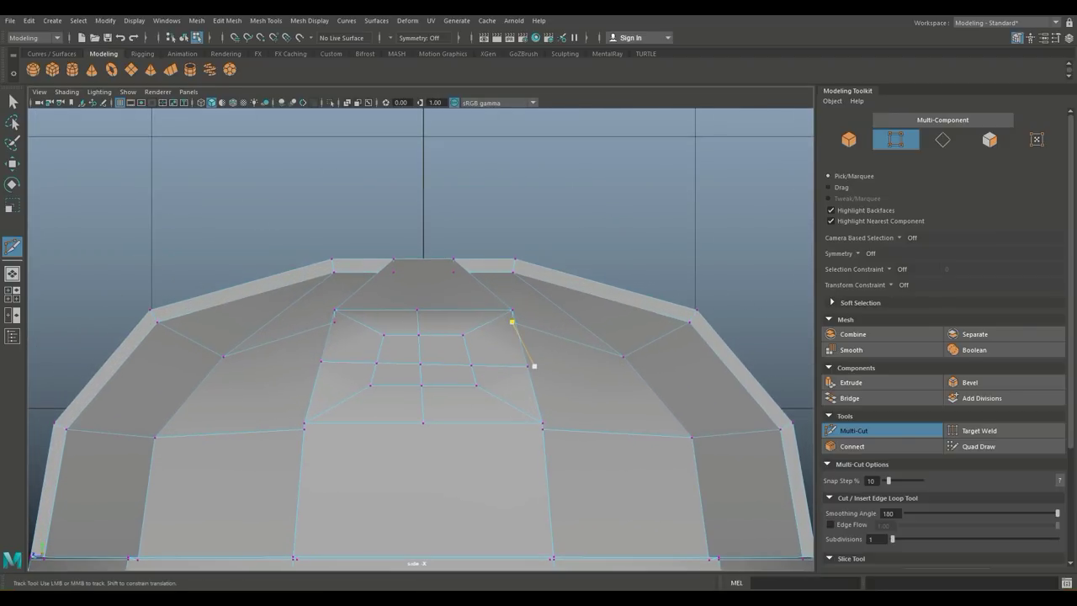
key("q")
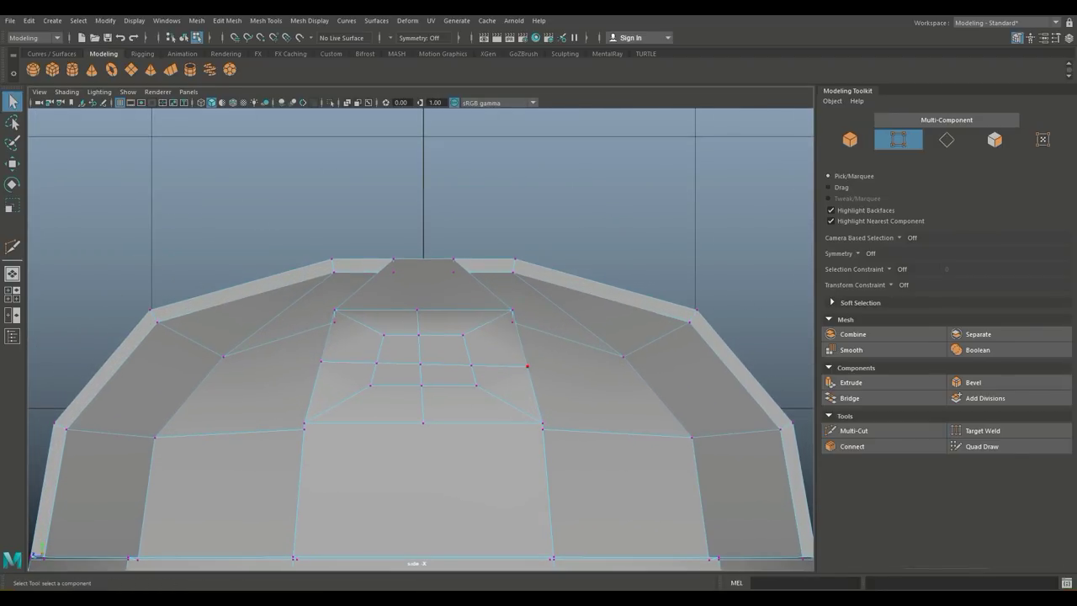
left_click(528, 366)
key("w")
left_click(471, 365)
mouse_move(471, 309)
left_mouse_down()
mouse_move(421, 306)
mouse_move(471, 305)
left_mouse_up()
left_click(420, 364)
left_click(471, 363)
- Nudge the vertices along the vertical cut sideways so the line runs straight through the middle of the inner square
left_click(417, 310)
left_click_drag(363, 310, 373, 386)
left_click(418, 335)
left_click(420, 363)
left_click(421, 386)
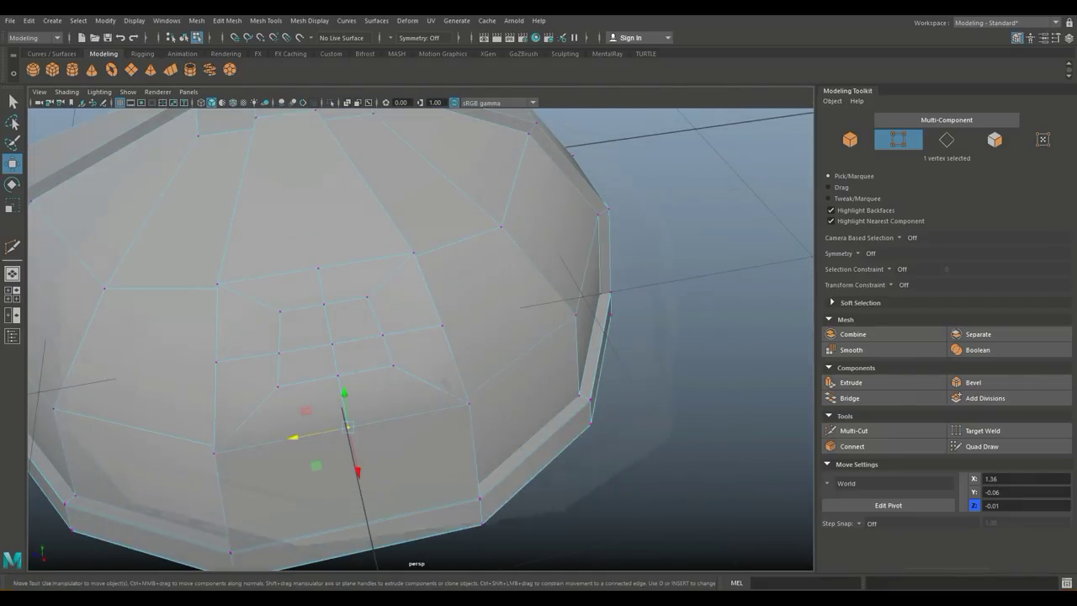
- Select the inner square's four mid-edge vertices and scale them outward by about 1.17 to round it into an octagon
left_click_drag(420, 354, 416, 291, "alt")
middle_click_drag(417, 291, 513, 342, "alt")
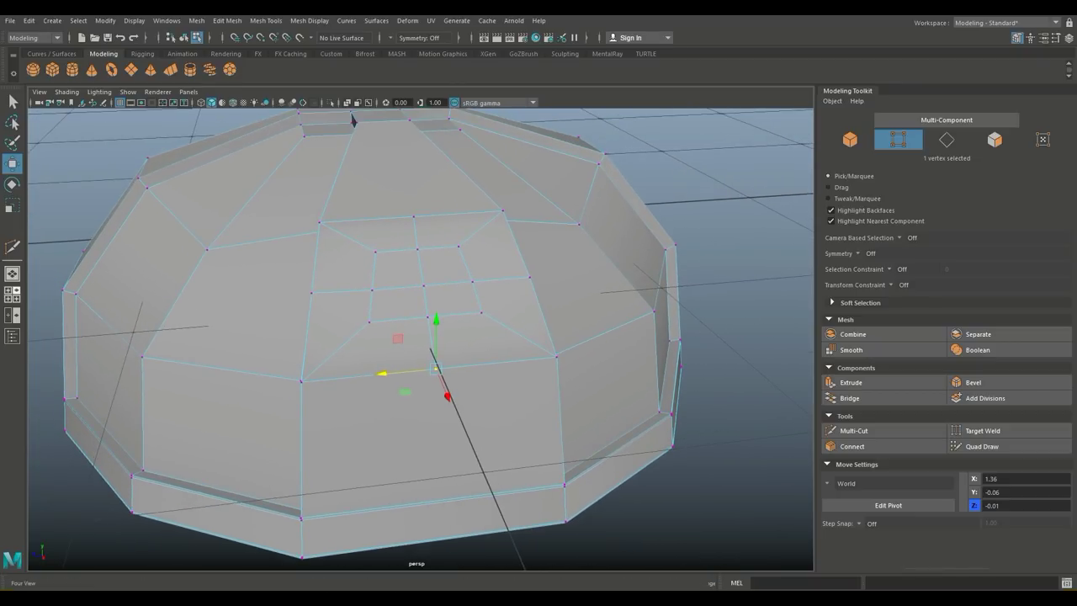
left_click(417, 249)
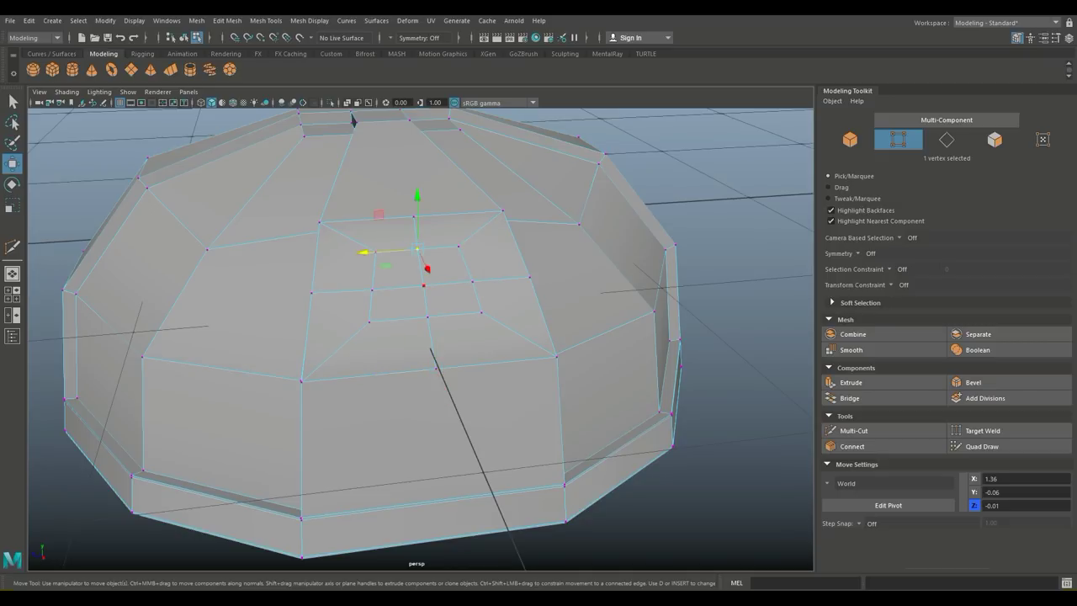
left_click(372, 290, "shift")
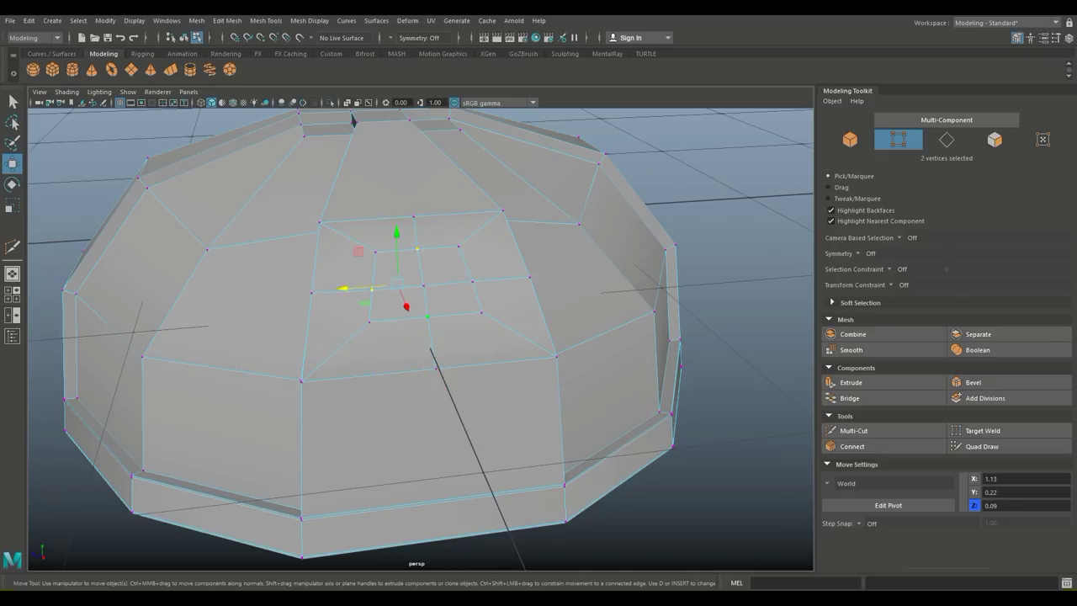
key("shift+Right")
key("r")
left_click_drag(422, 284, 437, 283)
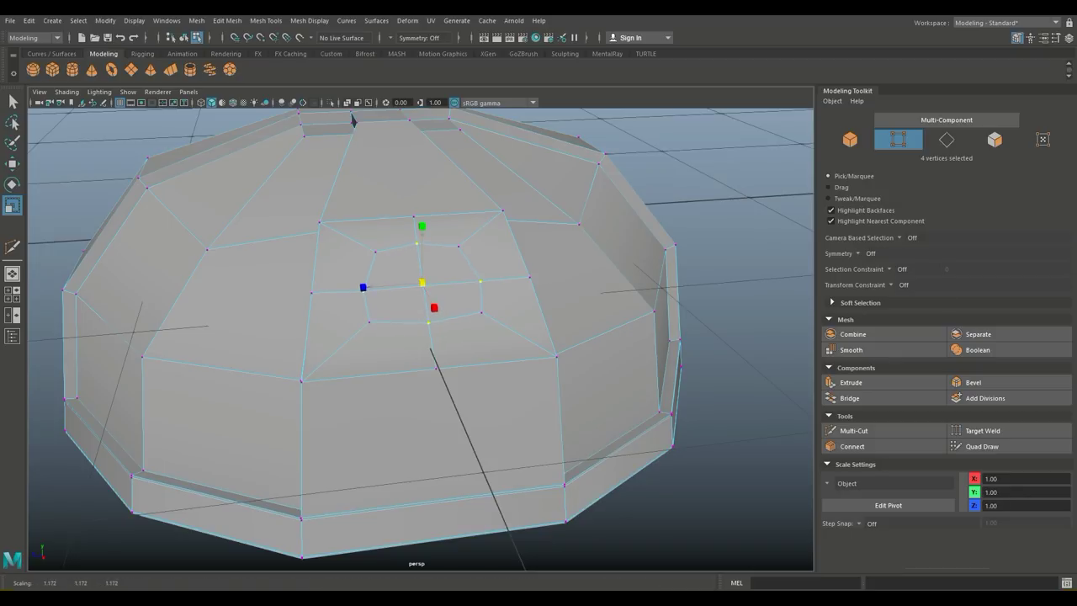
- Move the octagon's bottom middle vertex outward along X to 1.33 and raise its upper middle vertex slightly along Y
left_click_drag(355, 115, 350, 135, "alt")
left_click(440, 408)
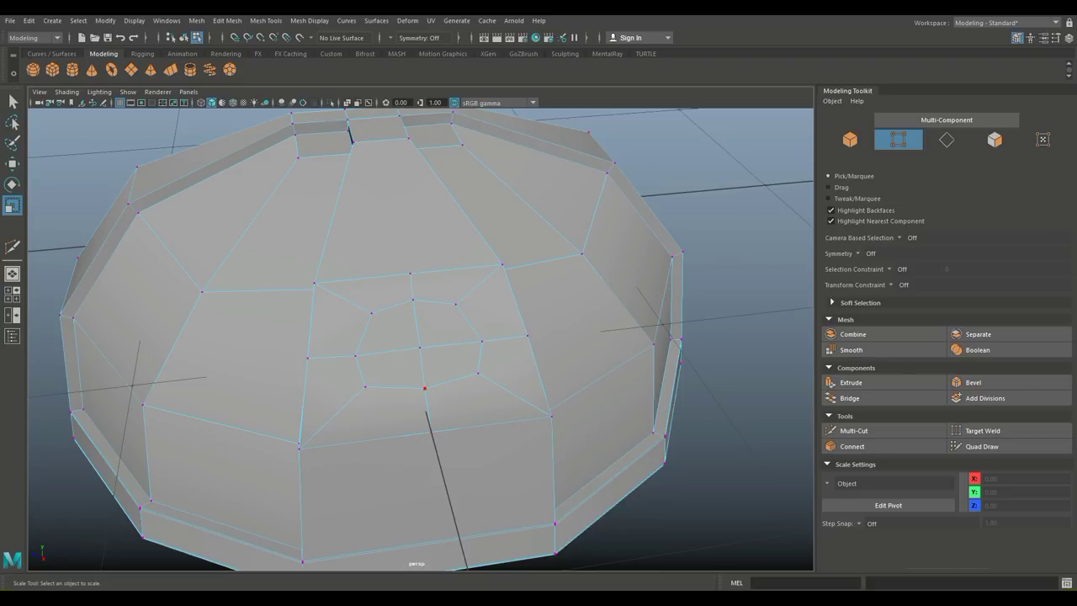
left_click(425, 388)
key("w")
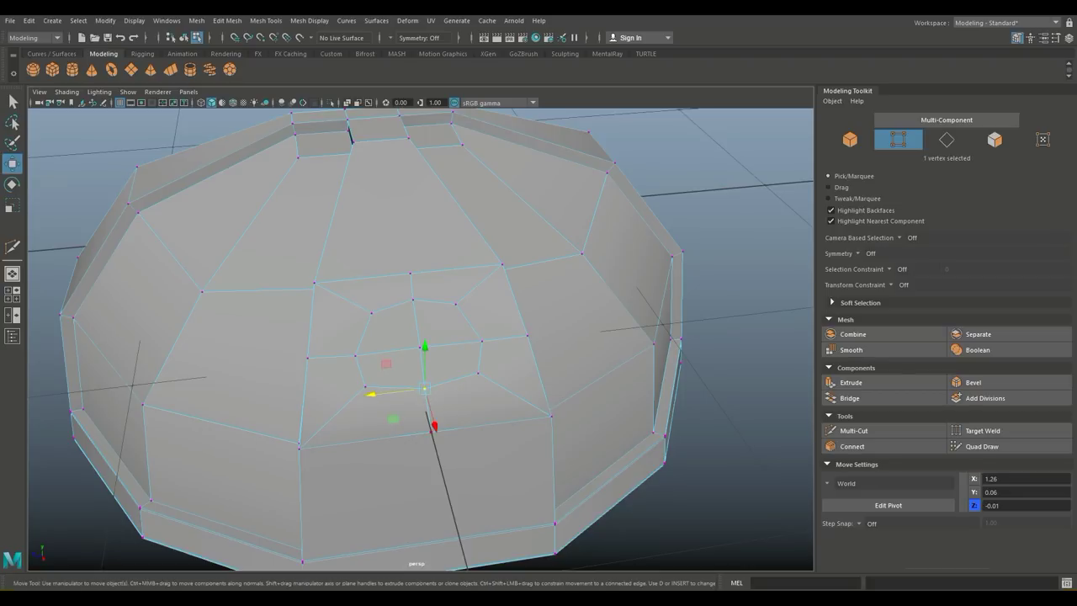
left_click_drag(435, 427, 436, 430)
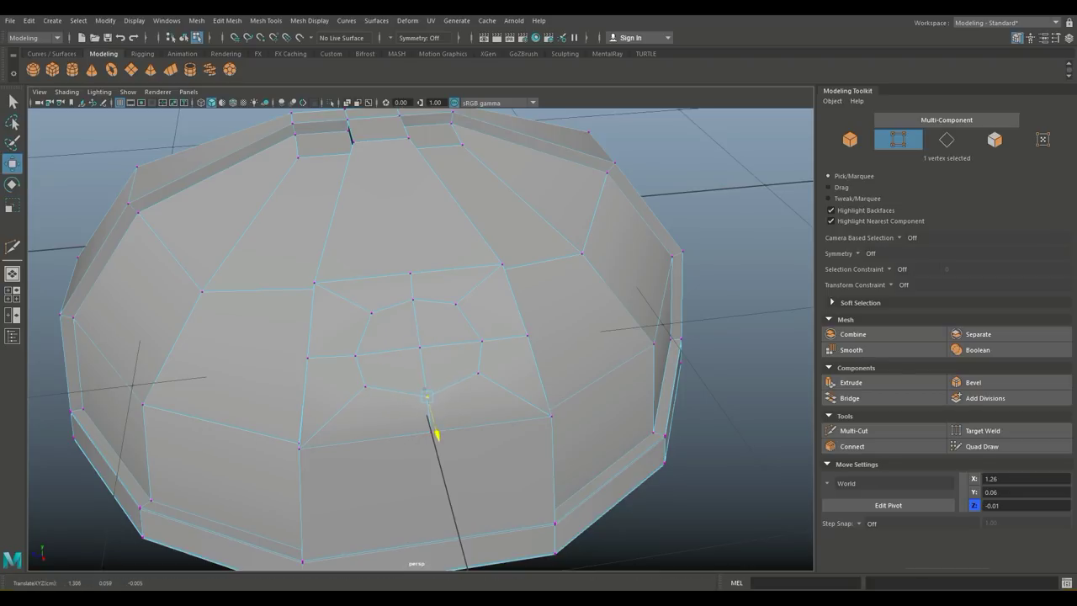
left_click_drag(439, 438, 441, 460, "alt")
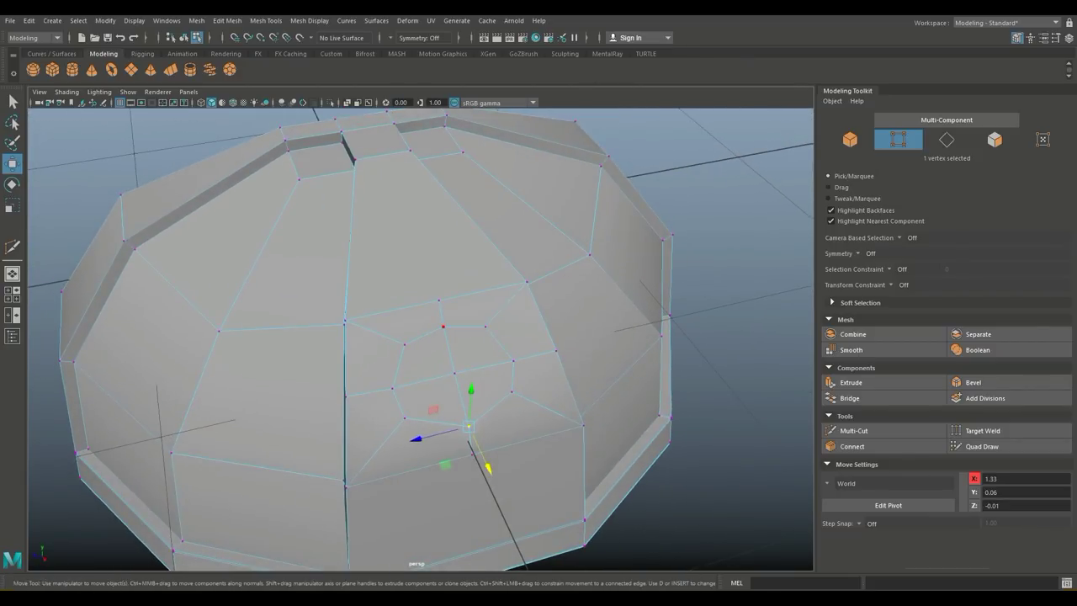
left_click(443, 326)
left_click_drag(444, 285, 444, 279)
- Select the octagon's two lower corner vertices and scale them slightly closer together along Z
left_click_drag(471, 426, 417, 432, "alt")
left_click(354, 416)
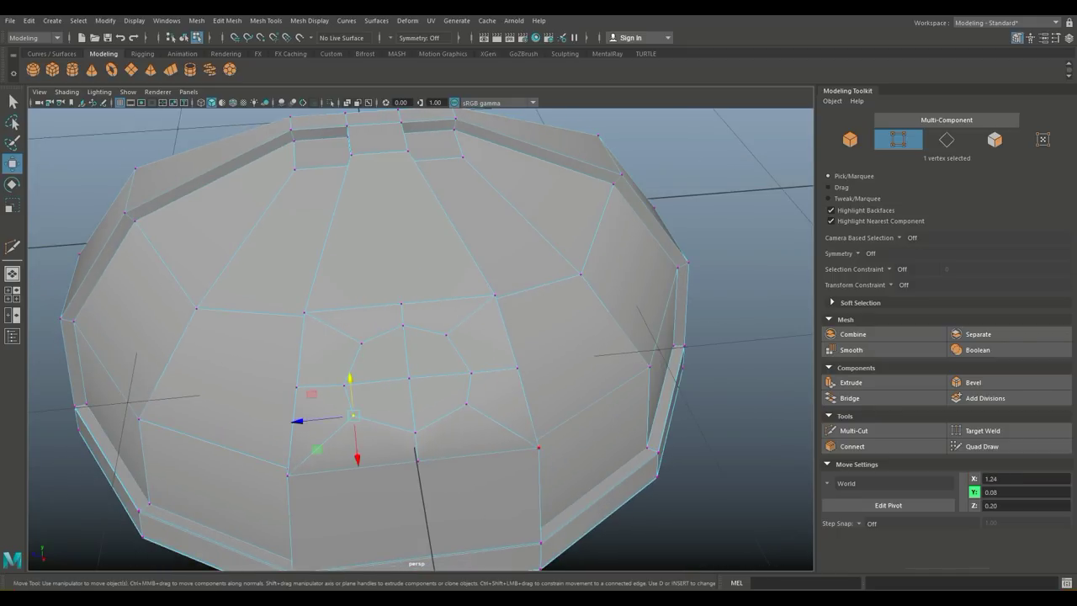
left_click(466, 404, "shift")
key("r")
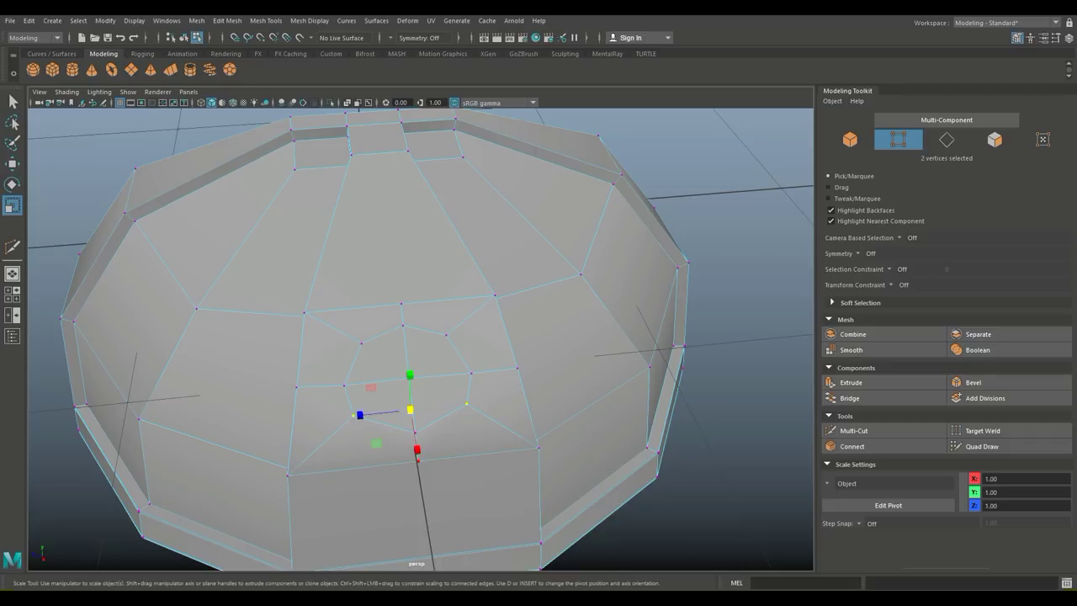
left_click_drag(359, 415, 365, 414)
left_click(371, 496)
- Select the four faces that fill the octagon on the side of the dome
scroll(421, 339, "down", 5)
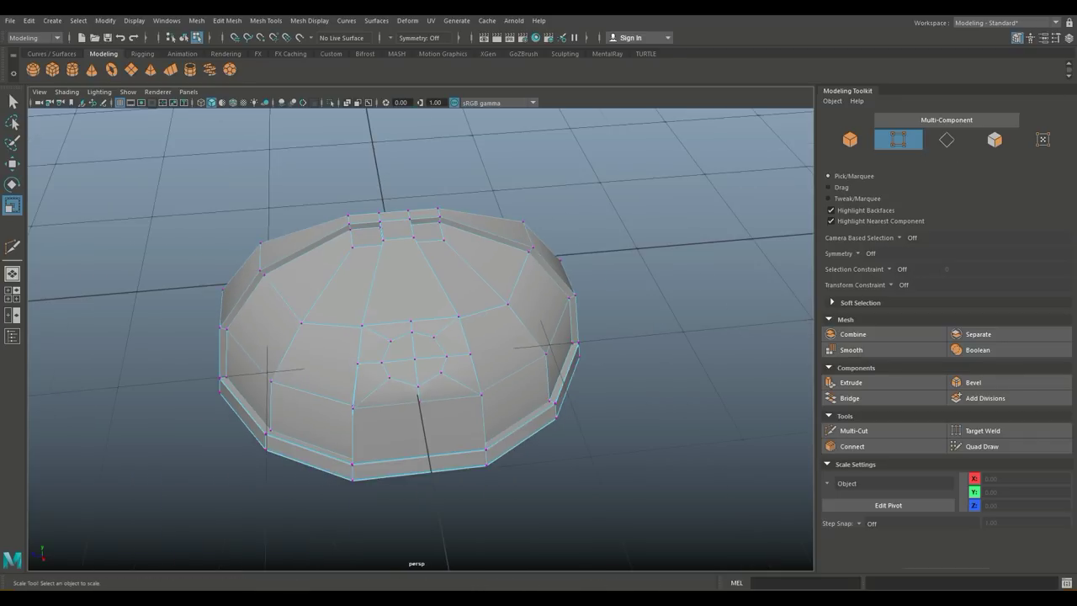
scroll(421, 339, "up", 4)
left_click_drag(421, 339, 497, 324, "alt")
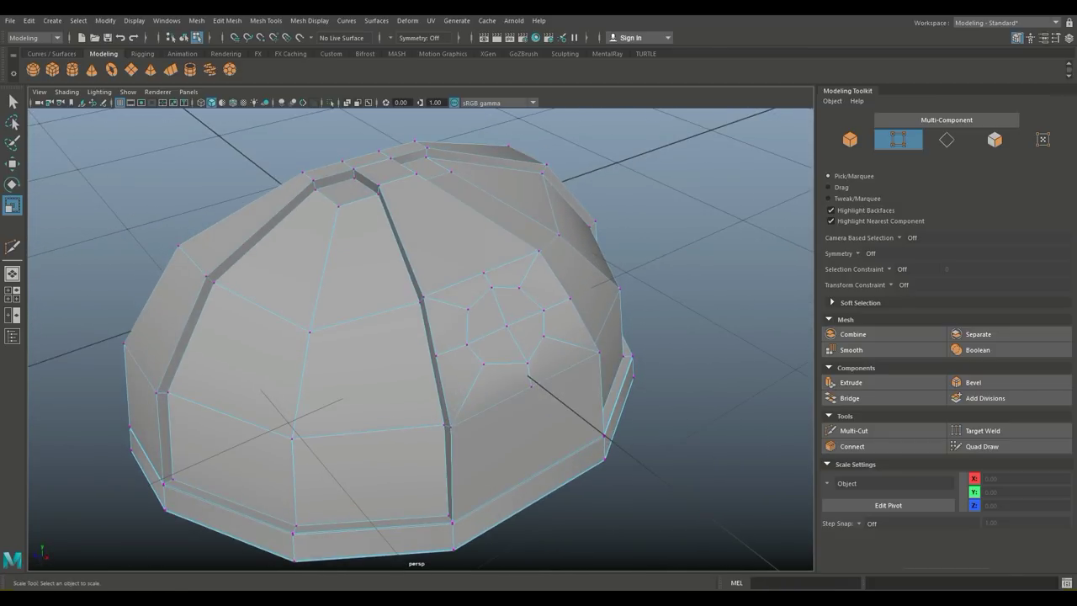
middle_click_drag(497, 324, 491, 345, "alt")
middle_click_drag(515, 386, 516, 389, "alt")
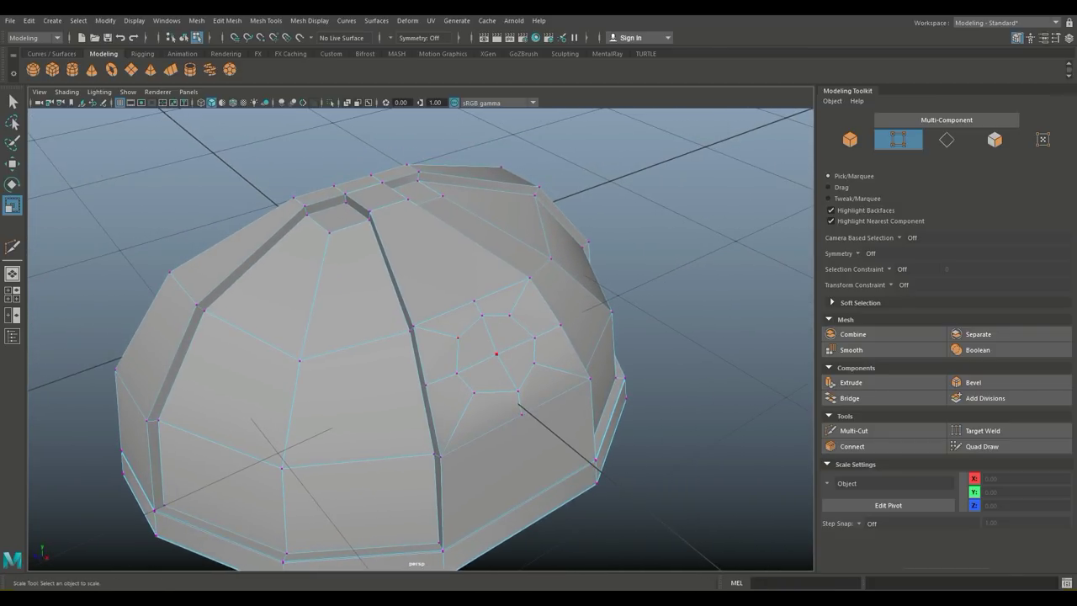
mouse_move(515, 388)
left_mouse_down("alt")
mouse_move(492, 387)
mouse_move(503, 387)
left_mouse_up("alt")
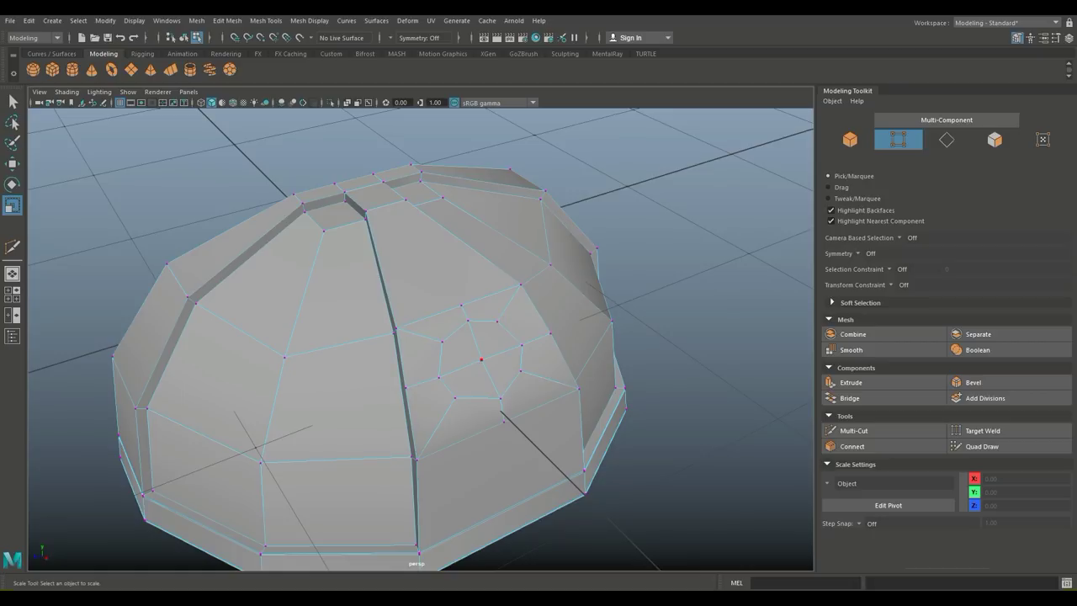
left_click_drag(504, 421, 454, 355, "alt")
right_click_drag(428, 263, 427, 287)
left_click(470, 335)
left_click(470, 336, "shift")
left_click(474, 363, "shift")
left_click(438, 374, "shift")
left_click(482, 366, "shift")
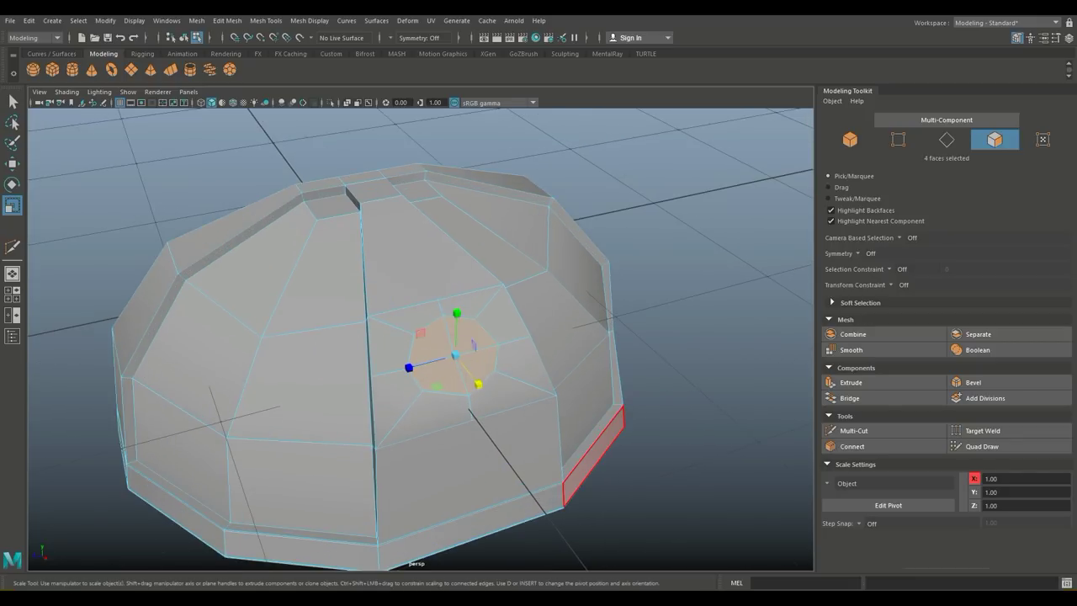
- Extrude the octagon faces and move them outward and up to X 1.38, Y 0.33 as the horn's base segment
key("ctrl+e")
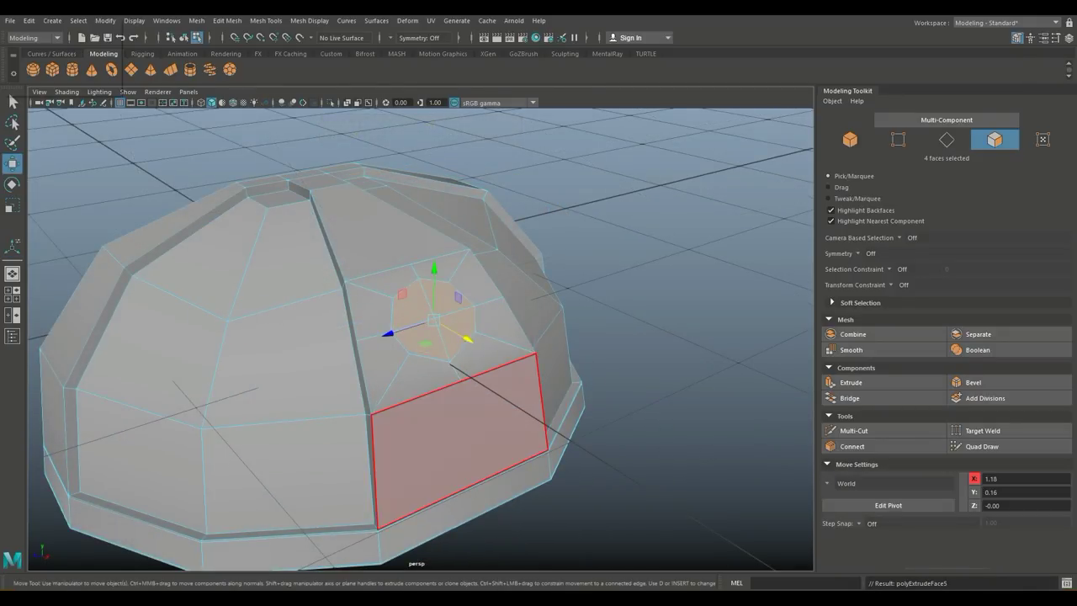
left_click_drag(459, 427, 547, 390, "alt")
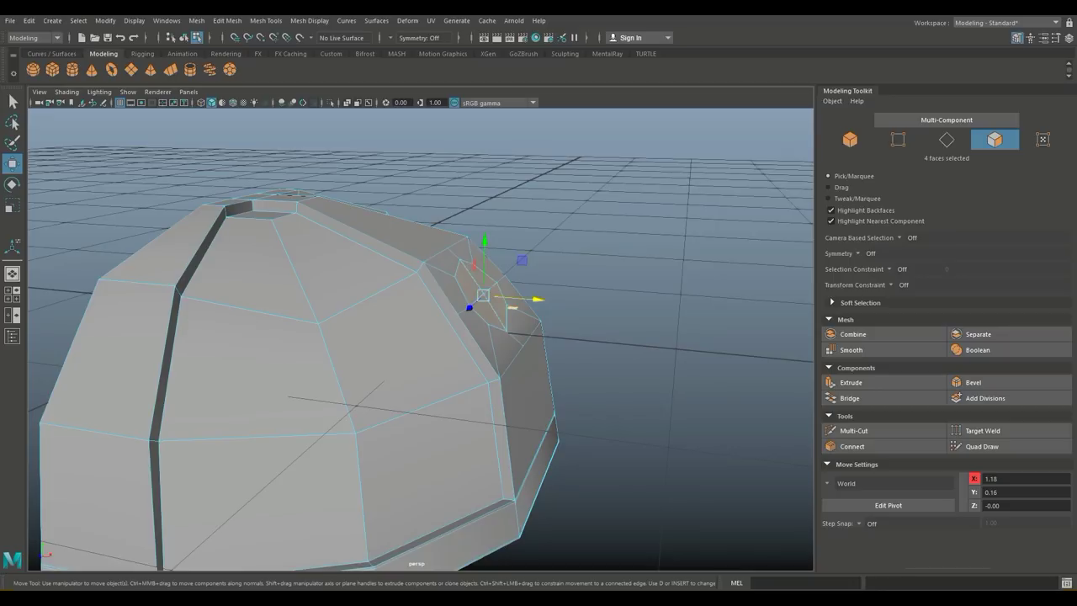
left_click_drag(538, 300, 584, 303)
left_click_drag(532, 267, 533, 230)
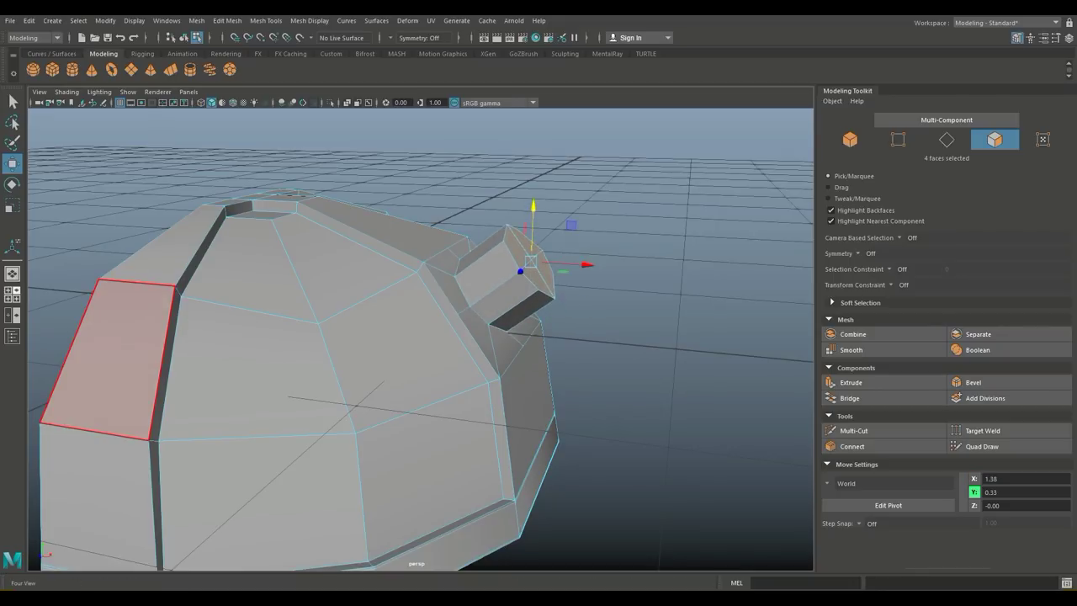
- In the front view, scale the horn segment's end faces down slightly
key("space")
key("space")
scroll(488, 357, "up", 2)
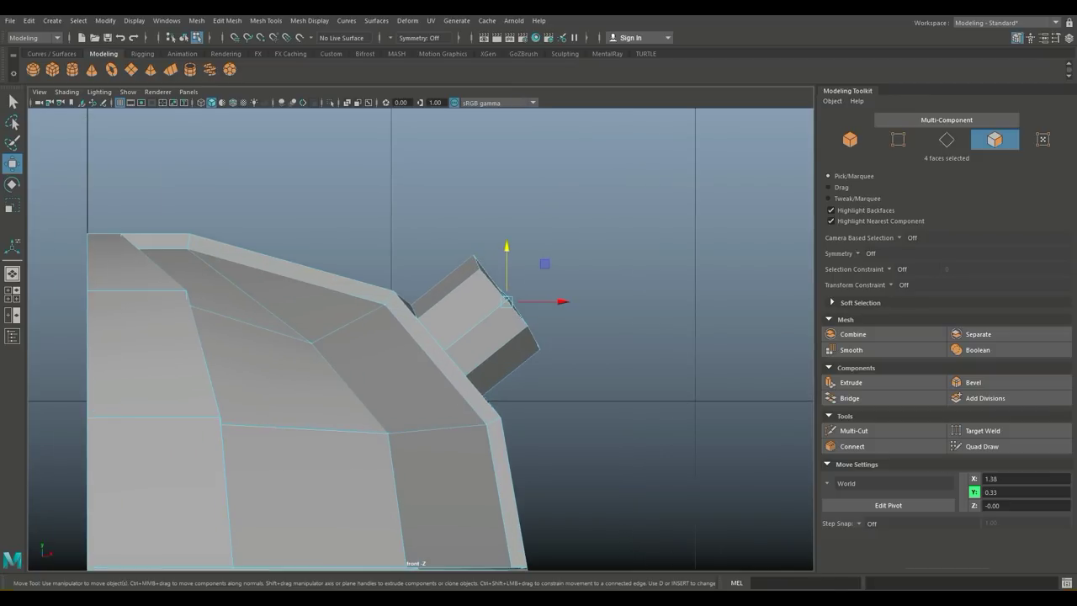
middle_click_drag(503, 362, 496, 384, "alt")
key("r")
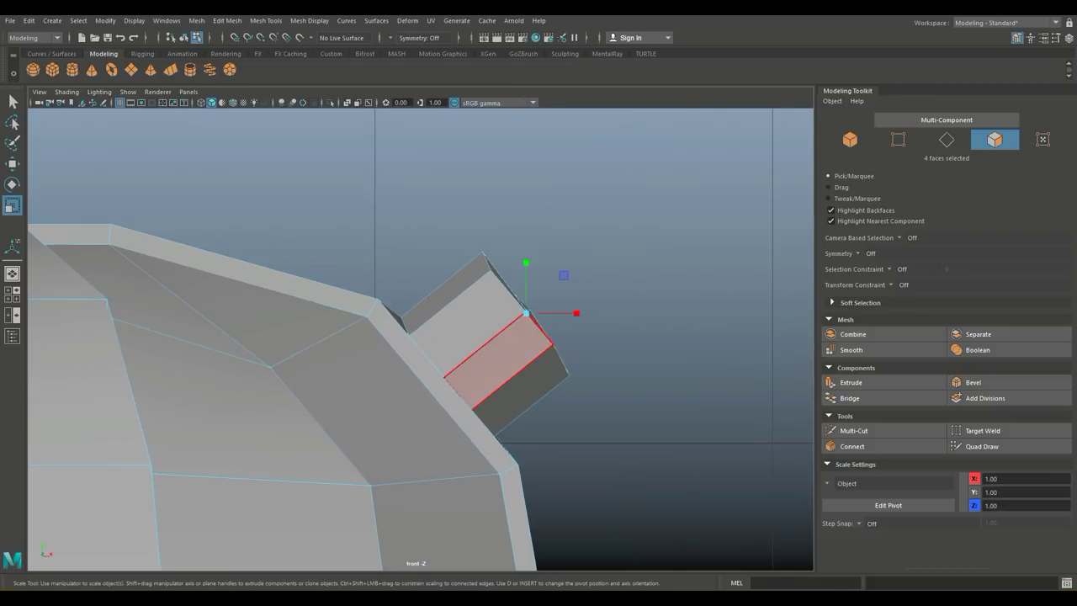
left_click_drag(526, 313, 516, 314)
- Extrude a second horn segment to X 1.60, Y 0.56, tilt its end upward and scale it to about 0.74
key("ctrl+e")
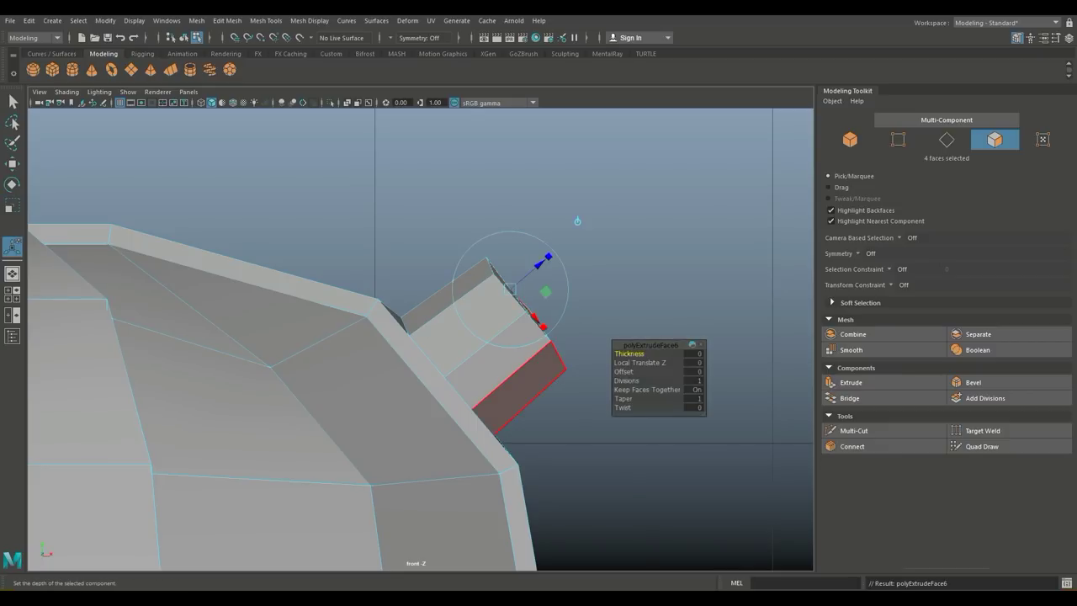
key("w")
left_click_drag(533, 309, 612, 218)
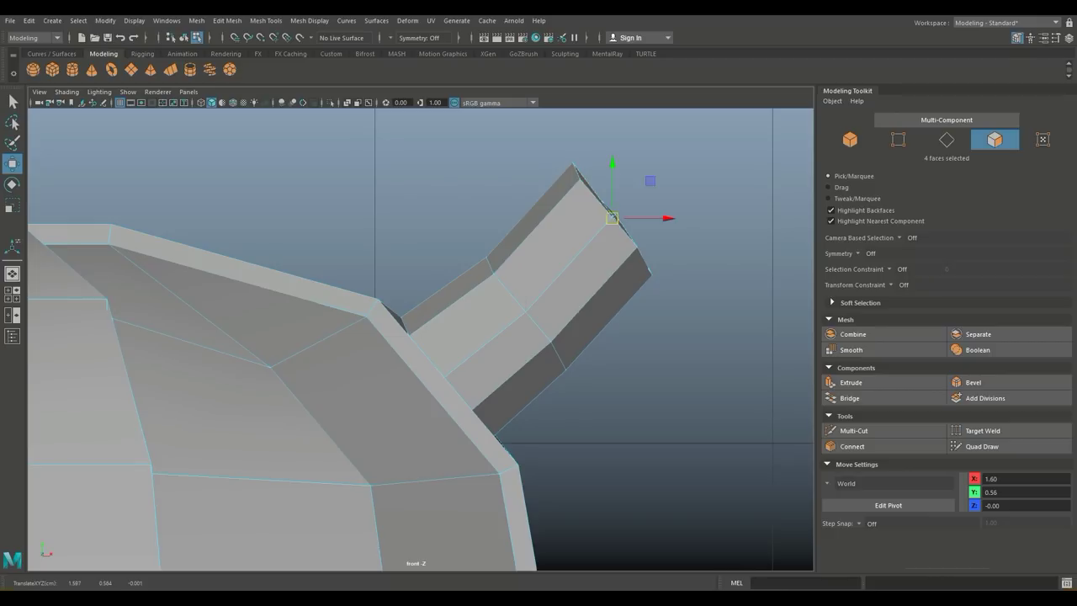
key("e")
left_click_drag(592, 173, 578, 181)
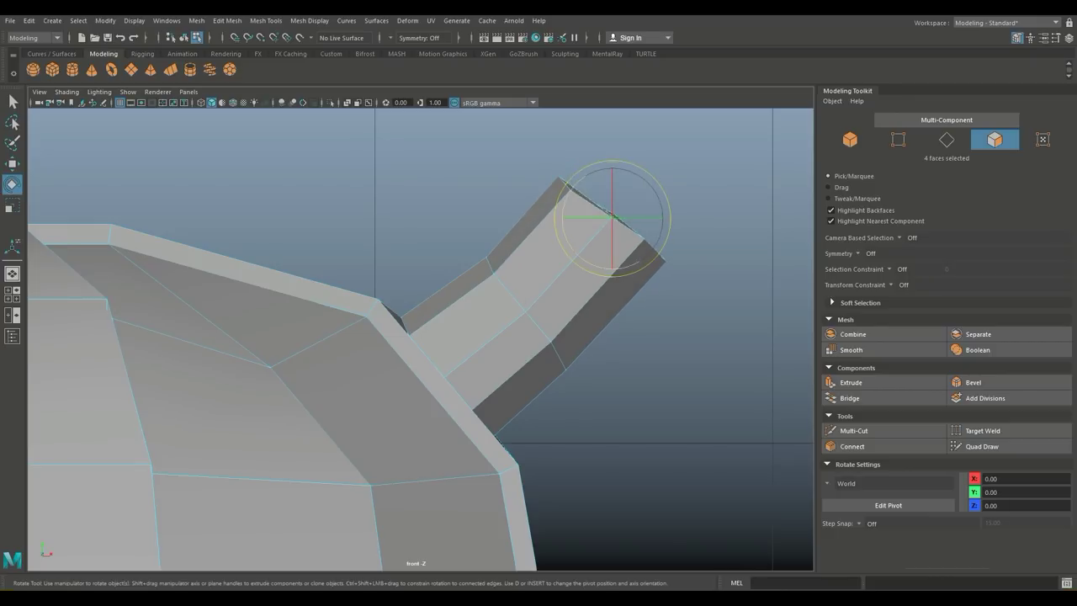
key("r")
left_click_drag(613, 218, 591, 222)
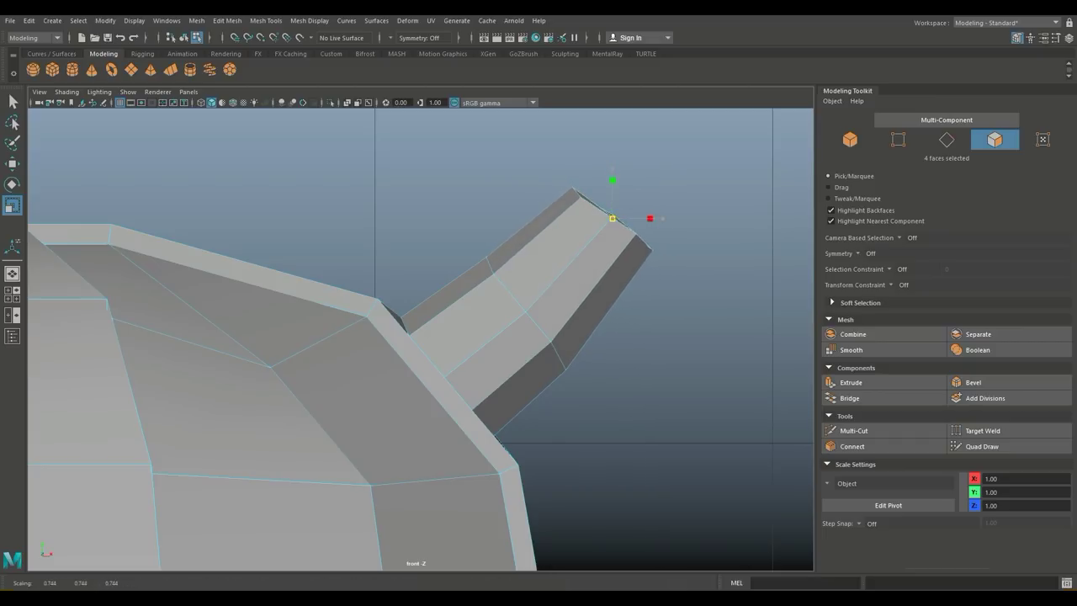
- Extrude a third horn segment up to X 1.69, Y 0.77, taper its end and tilt it slightly
scroll(601, 304, "down", 10)
middle_click_drag(601, 305, 548, 252, "alt")
scroll(614, 381, "up", 5)
scroll(616, 279, "up", 5)
key("ctrl+e")
key("w")
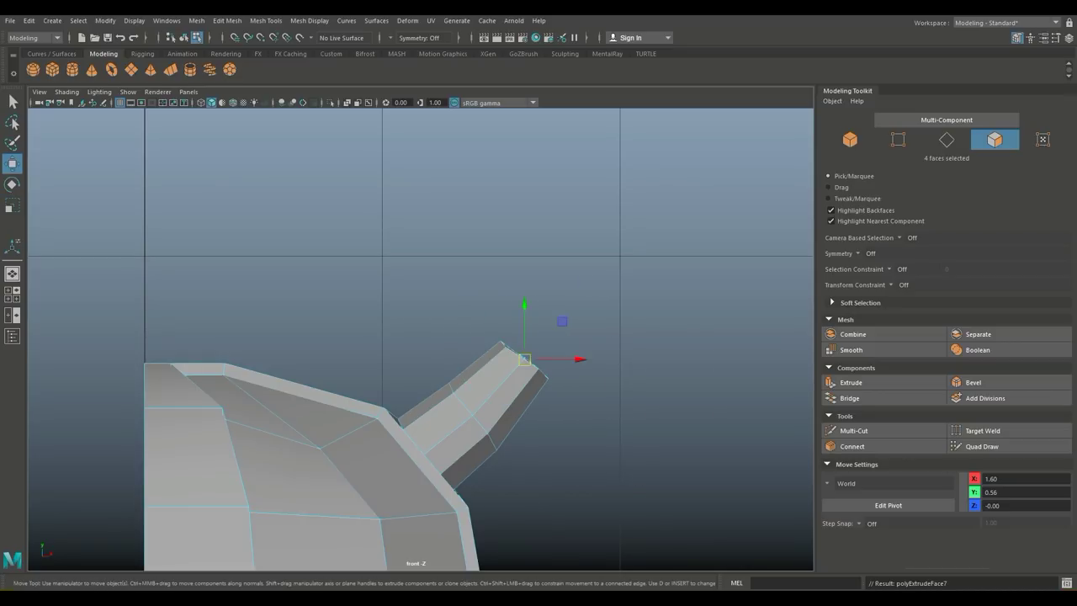
left_click_drag(525, 359, 546, 310)
key("r")
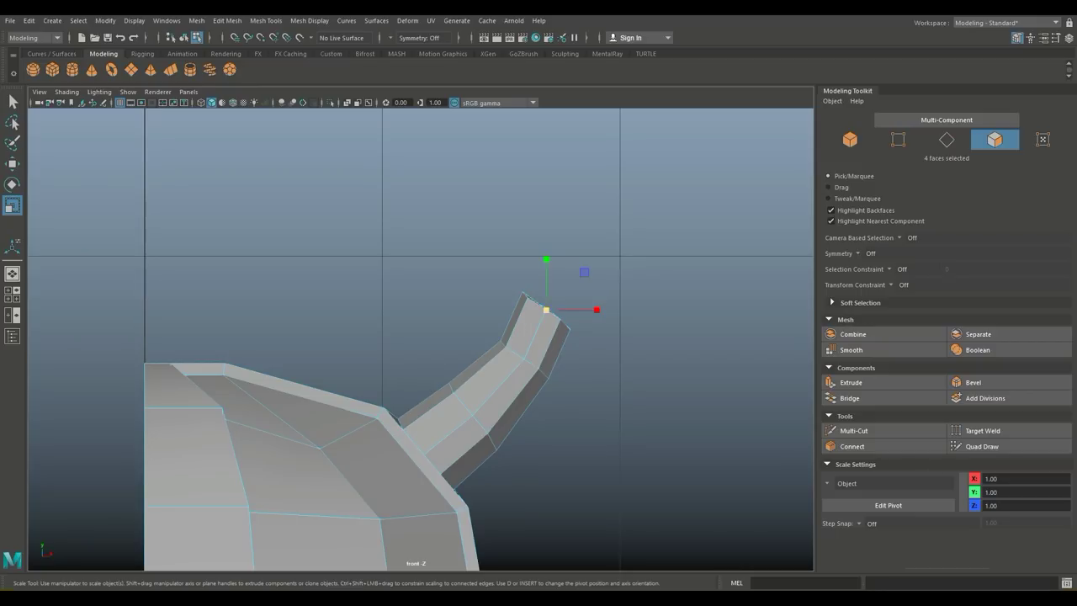
left_click_drag(547, 310, 529, 308)
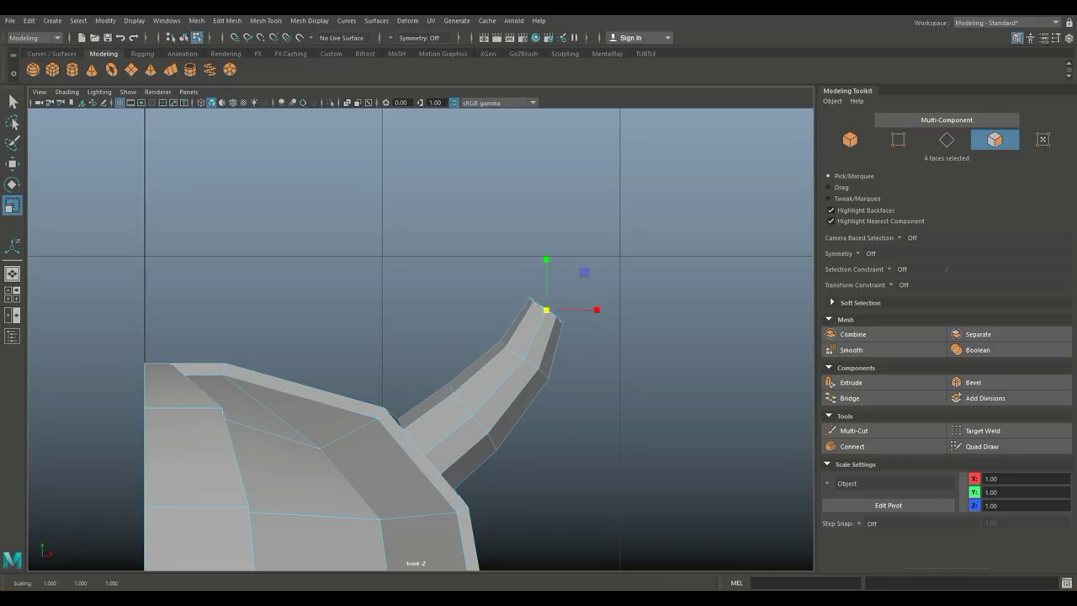
key("e")
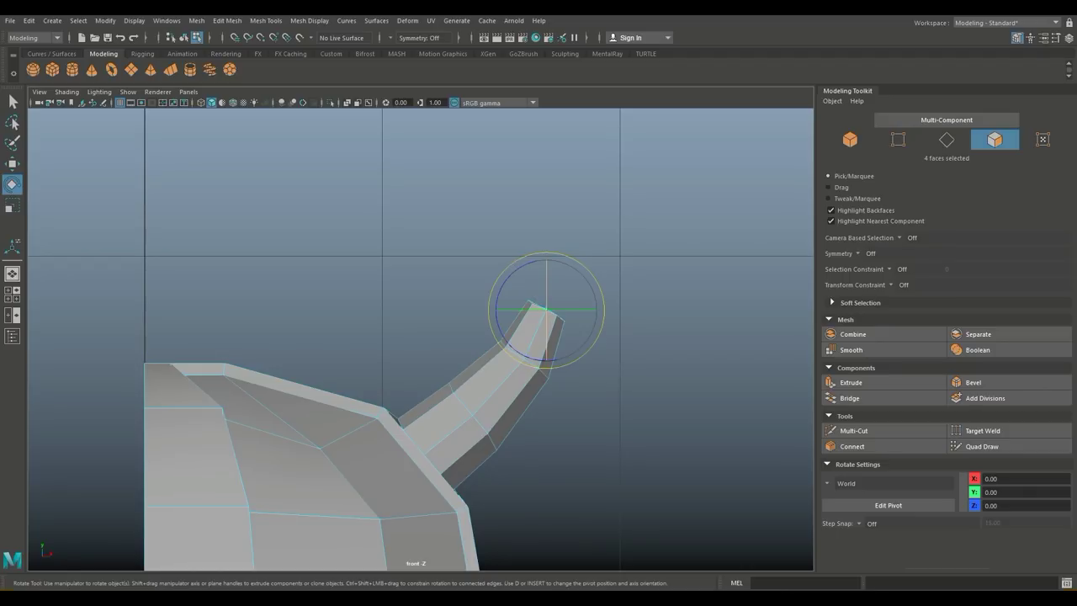
- Extrude a fourth horn segment straight up, rotate its end nearly level and scale it narrower
key("ctrl+e")
key("w")
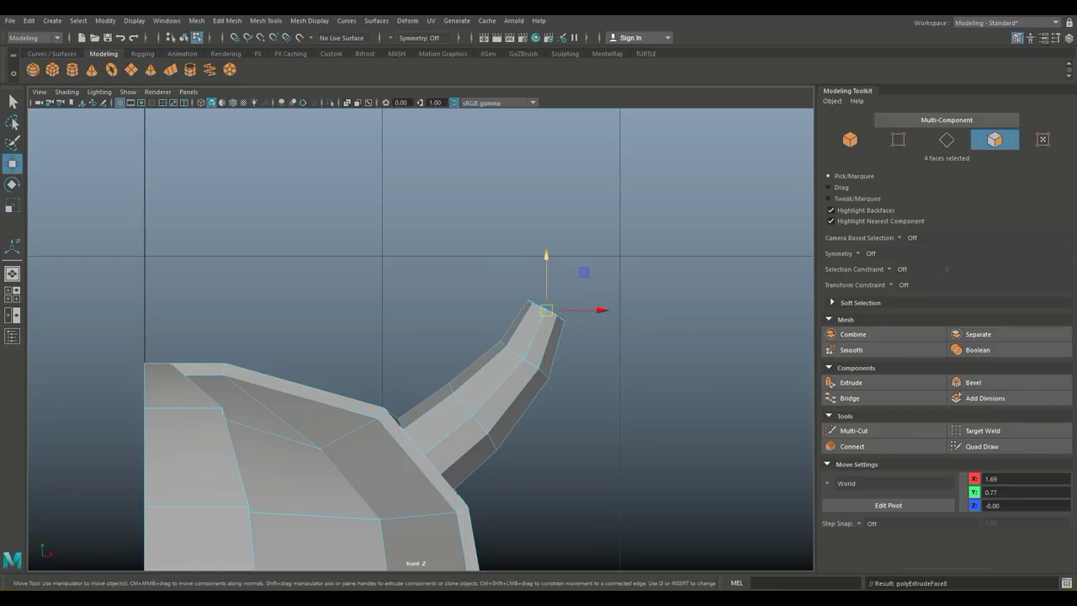
left_click_drag(547, 270, 495, 238)
key("e")
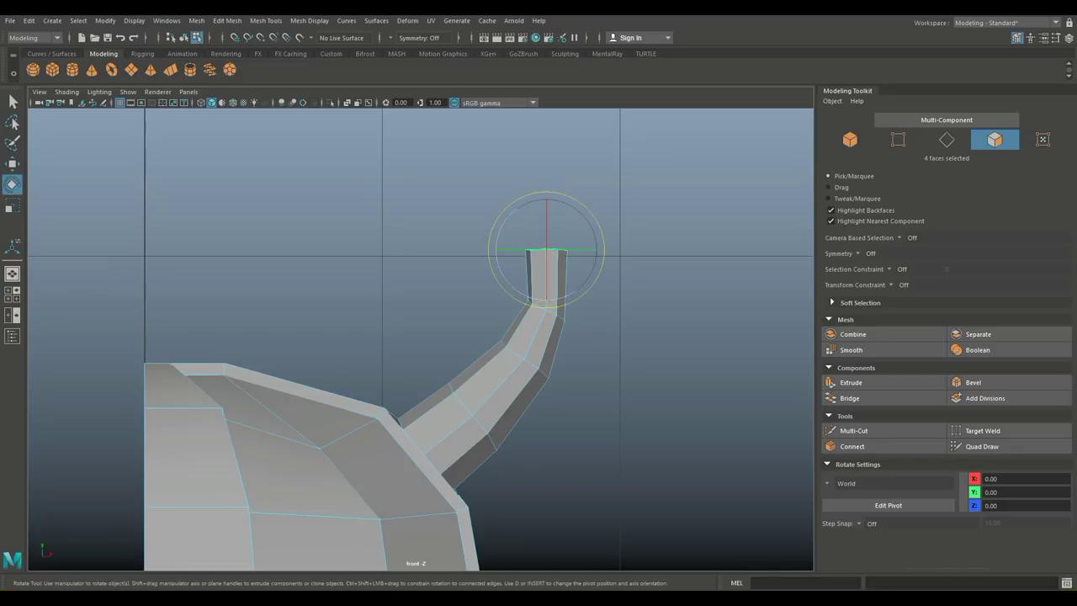
key("r")
left_click_drag(546, 249, 522, 252)
- Extrude the horn's tip upward, tilt and scale it to about 0.36, and move it inward to X 1.59, Y 1.22
key("ctrl+e")
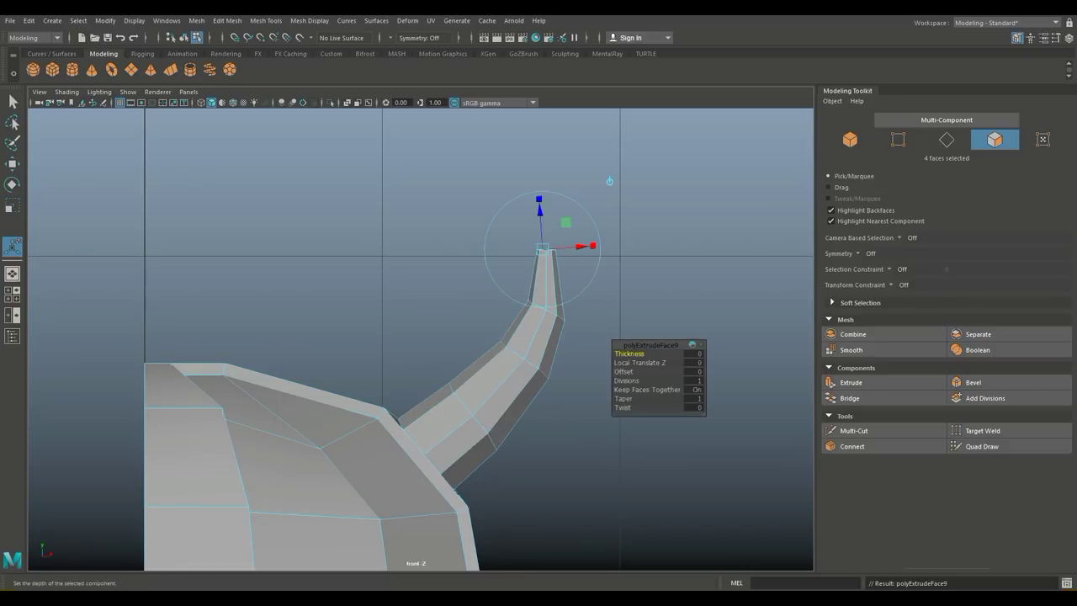
key("w")
left_click_drag(547, 224, 546, 176)
key("e")
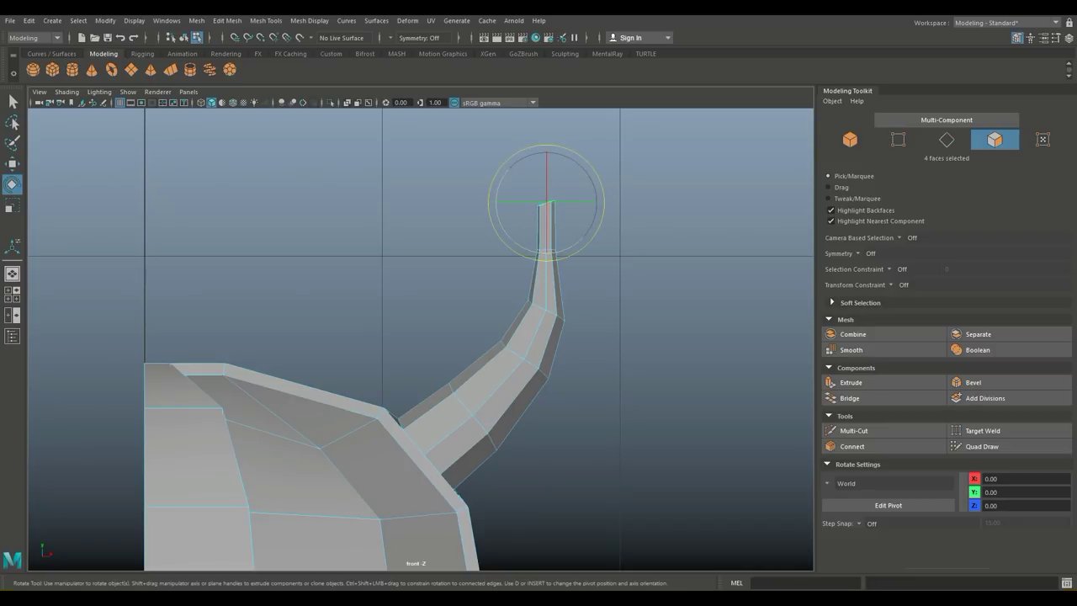
key("r")
left_click_drag(546, 203, 518, 203)
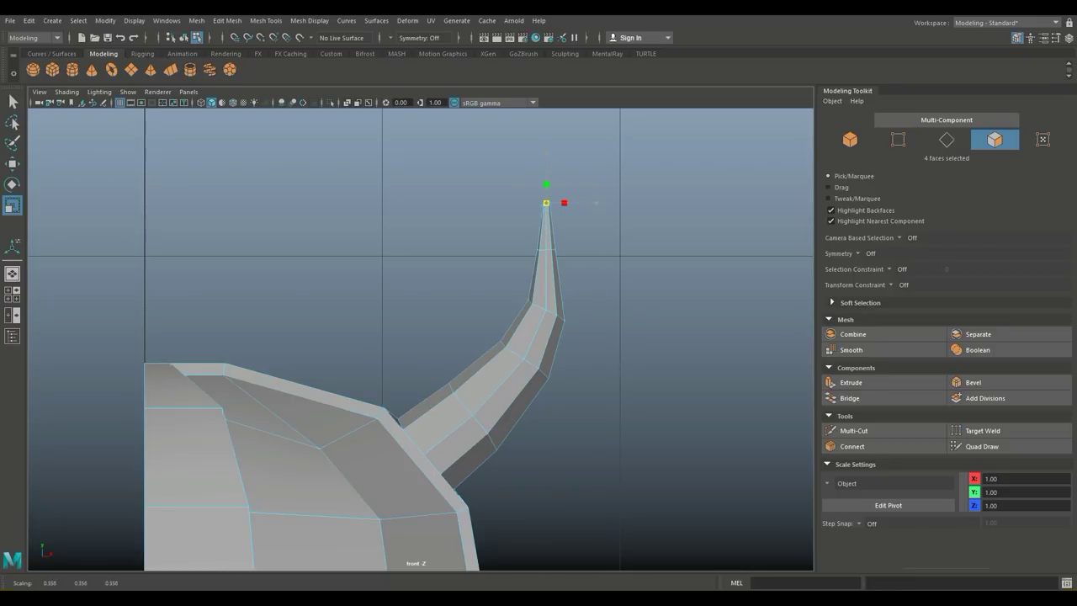
key("w")
left_click_drag(545, 203, 524, 203)
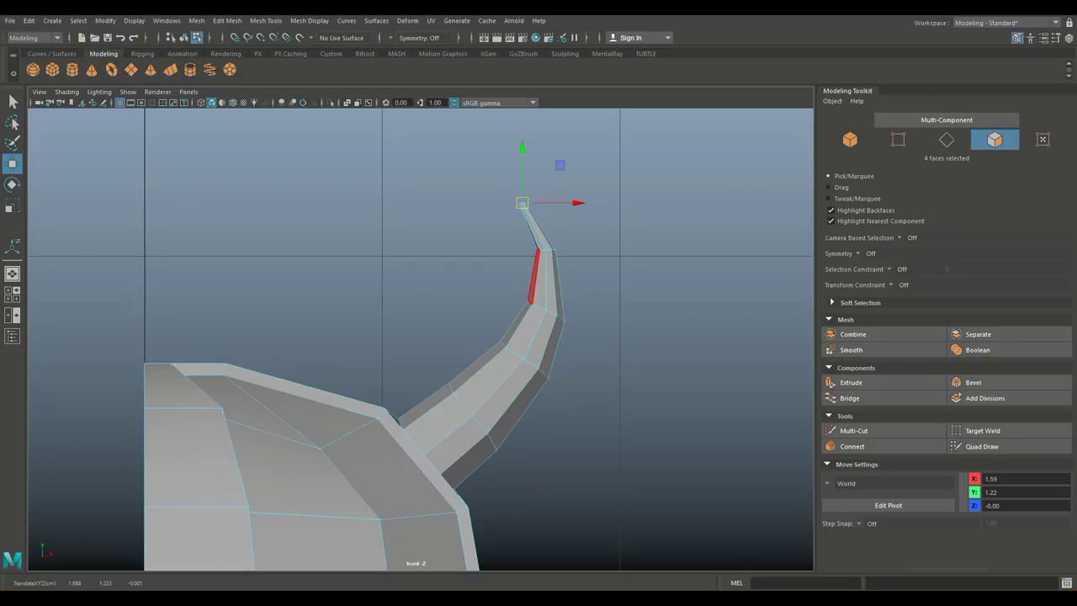
- Move the vertex ring below the horn's tip slightly inward and the next ring down to X 1.68
right_click_drag(546, 252, 491, 252)
mouse_move(534, 240)
left_mouse_down()
mouse_move(559, 257)
mouse_move(540, 248)
left_mouse_up()
left_click_drag(506, 287, 620, 329)
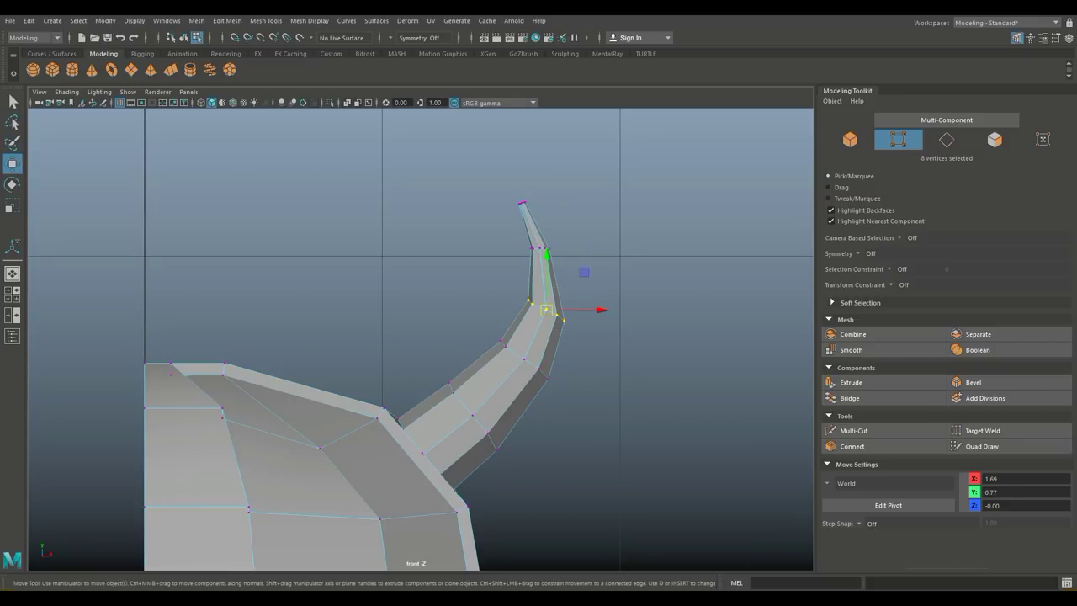
left_click_drag(547, 310, 544, 310)
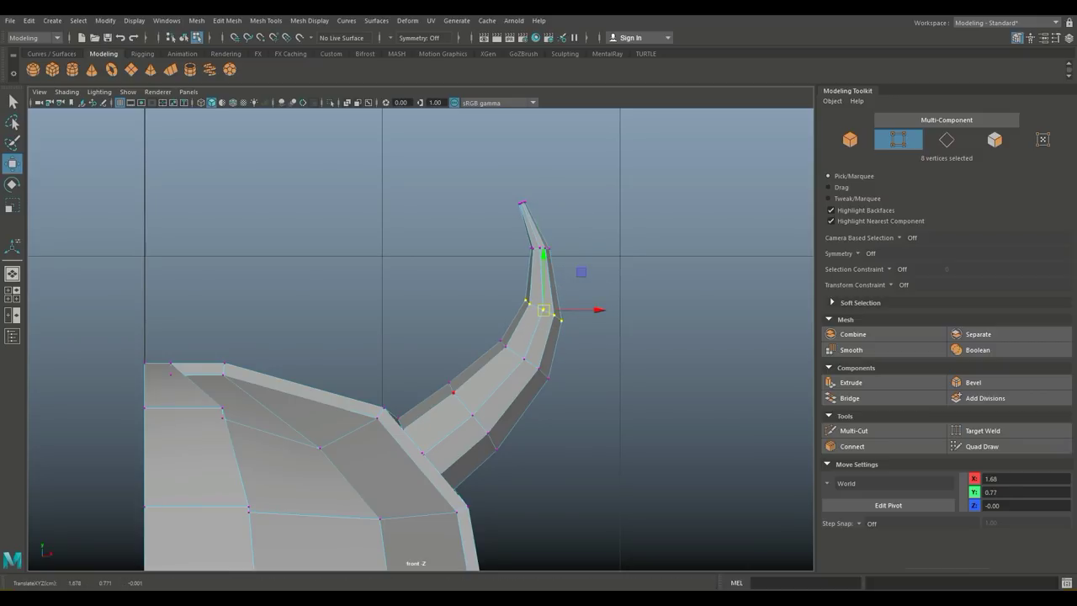
- Select the full edge loop around the horn's middle bend and activate the Rotate tool
right_click_drag(514, 261, 515, 232)
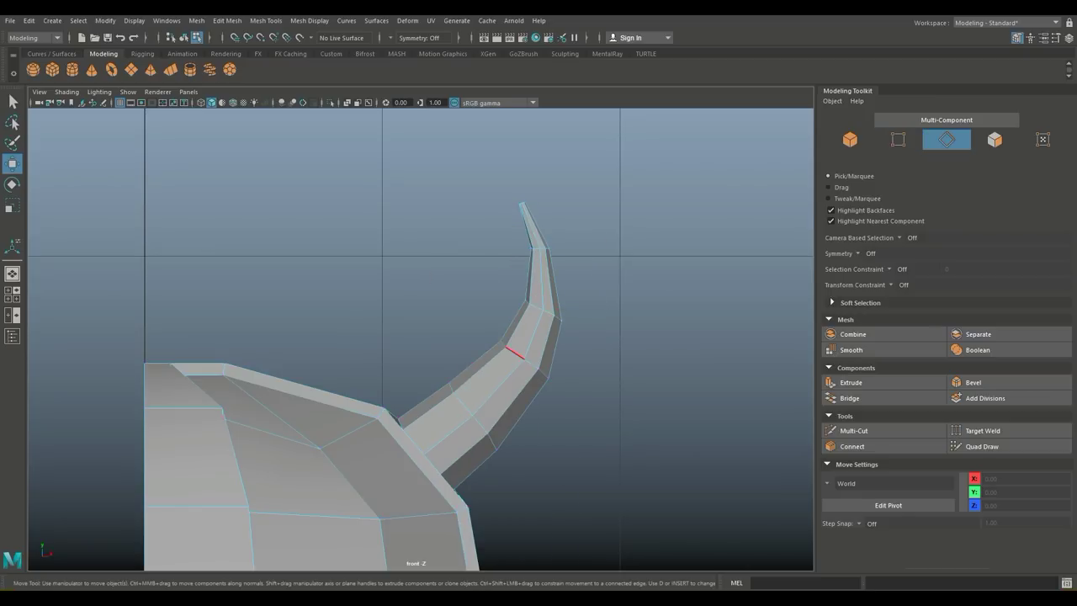
double_click(515, 351)
key("e")
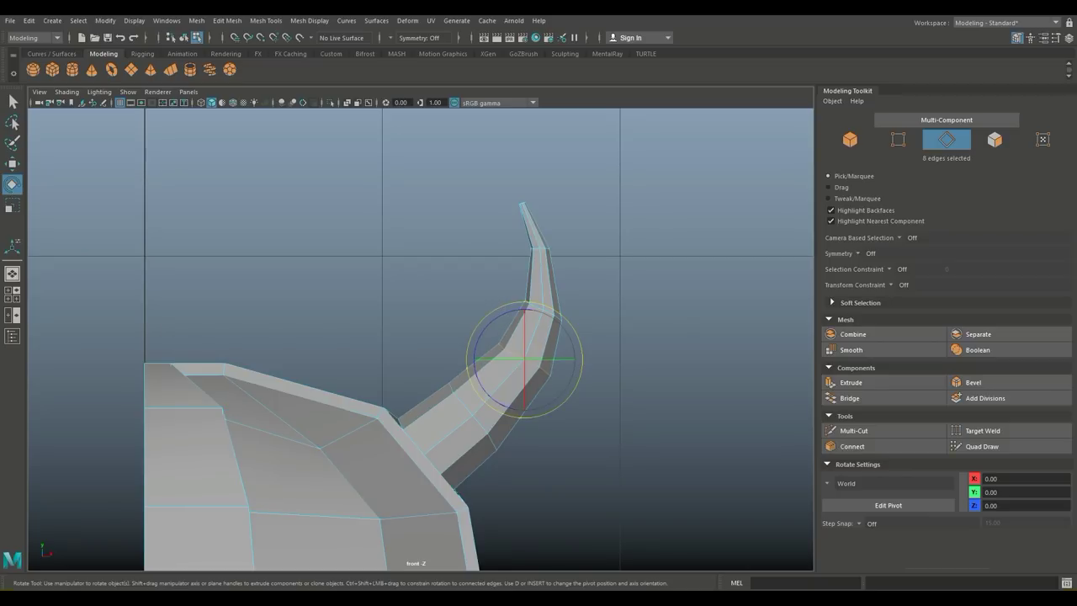
- Inspect the horned half in perspective with smooth preview and return it to the unsmoothed display
key("space")
key("space")
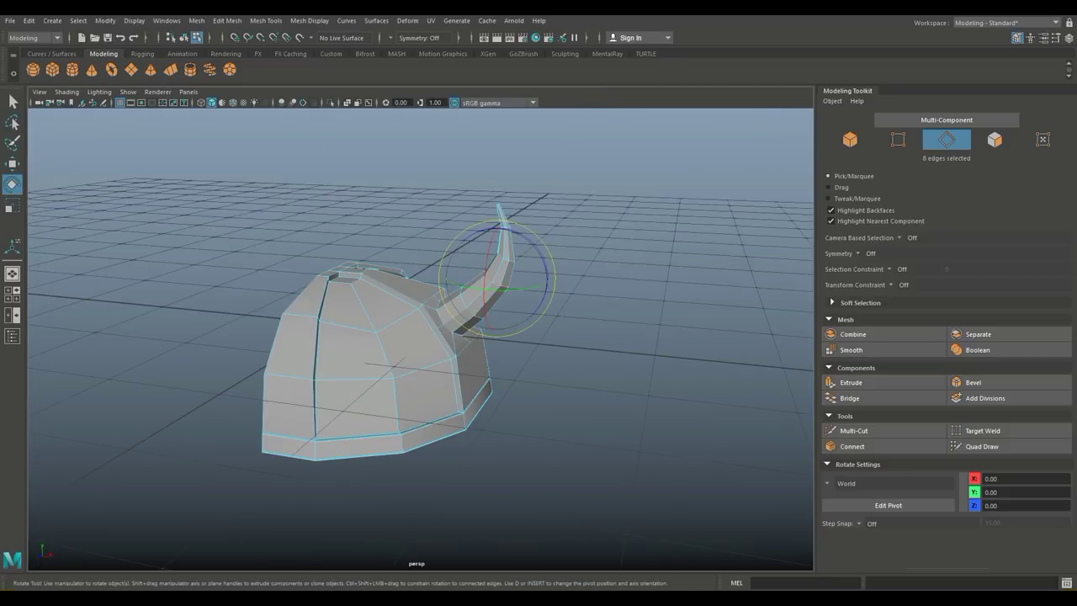
left_click_drag(337, 303, 290, 268, "alt")
right_click_drag(284, 262, 338, 247)
key("3")
left_click_drag(338, 253, 383, 307, "alt")
left_click(581, 354)
scroll(421, 339, "up", 3)
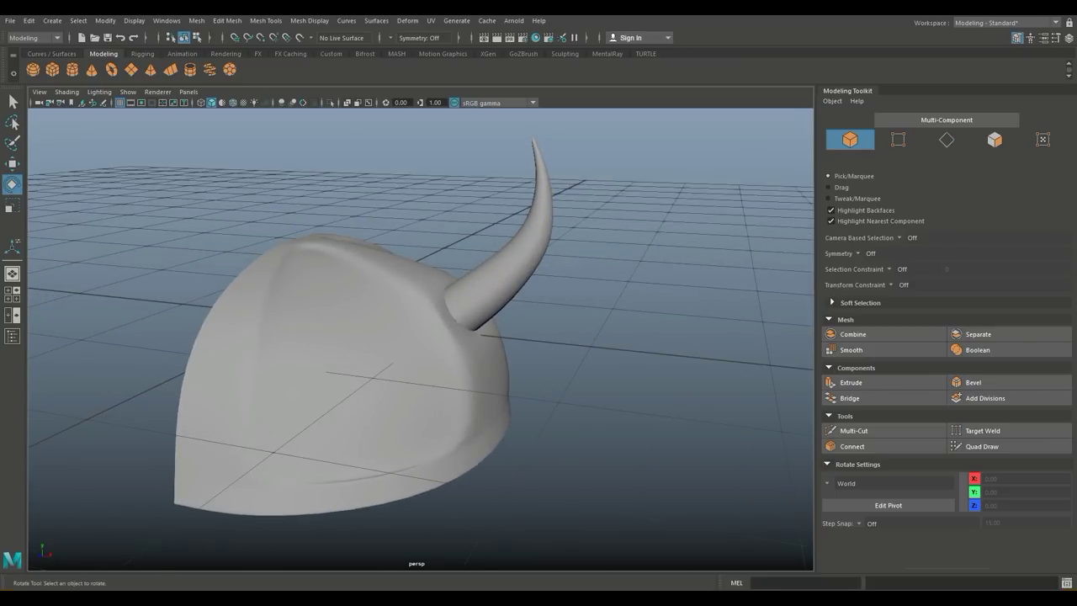
left_click(336, 354)
key("1")
- Activate the Insert Edge Loop tool with its position set to equal distance from edge
left_click_drag(337, 354, 378, 330, "alt")
middle_click_drag(378, 330, 397, 381, "alt")
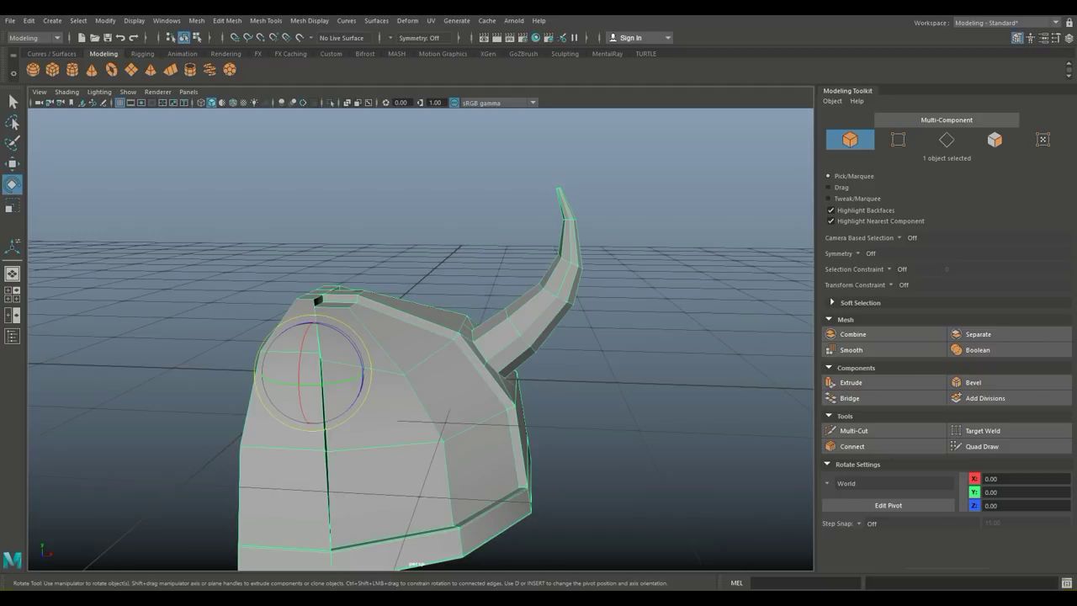
left_click_drag(397, 382, 361, 357, "alt")
left_click_drag(409, 311, 408, 337, "alt")
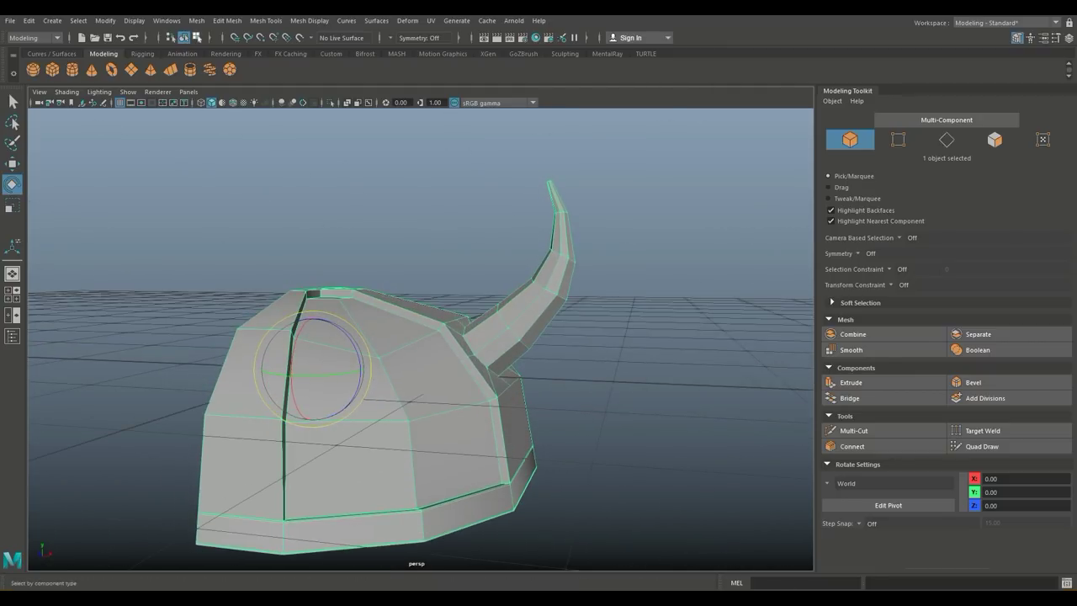
left_click(227, 20)
mouse_move(266, 20)
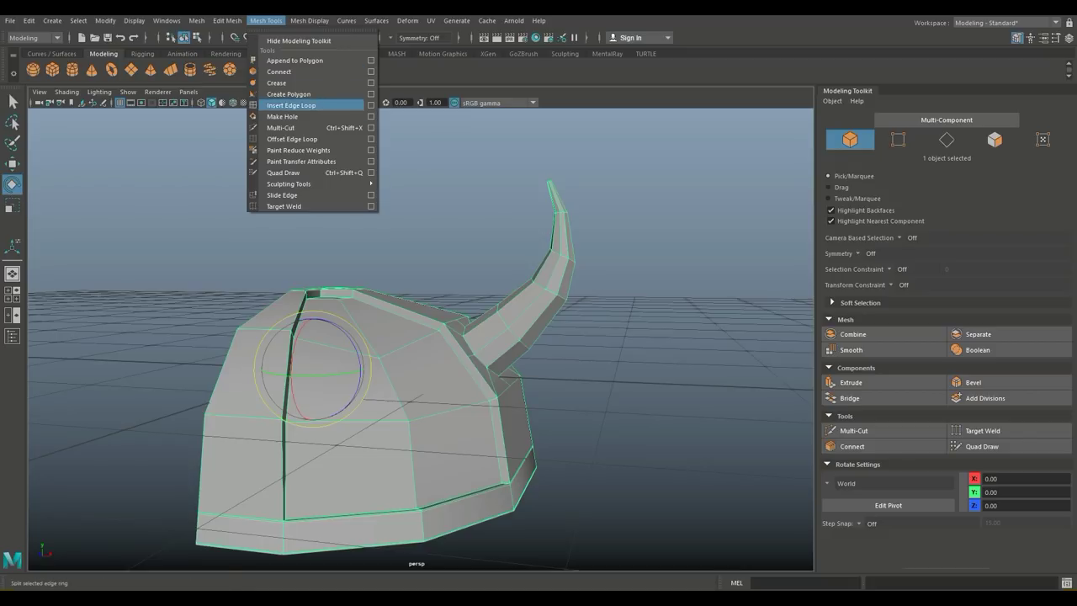
left_click(372, 105)
left_click(94, 231)
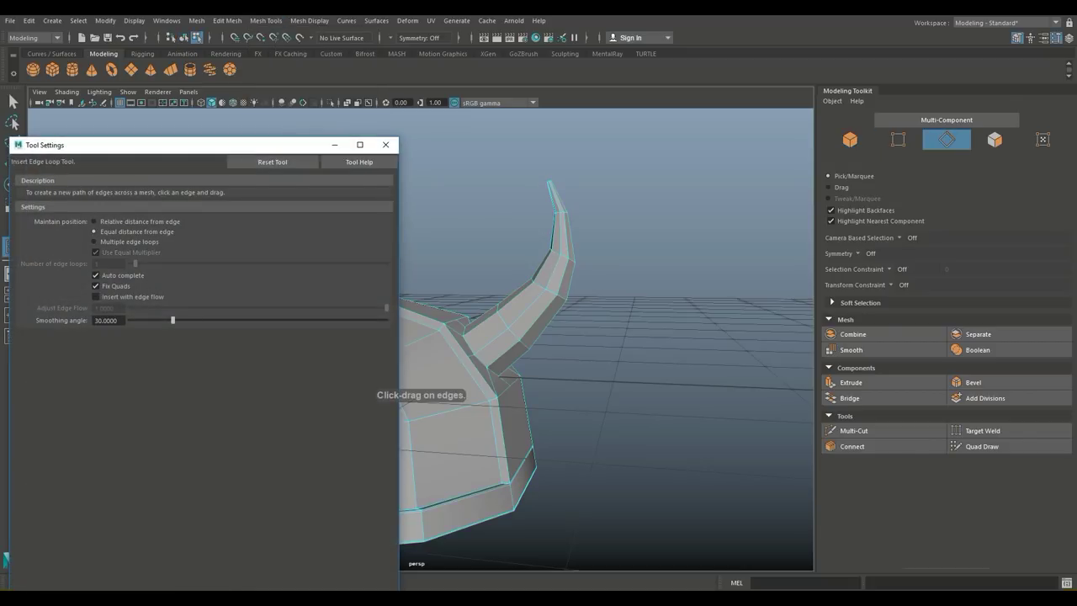
left_click(335, 145)
scroll(420, 339, "up", 4)
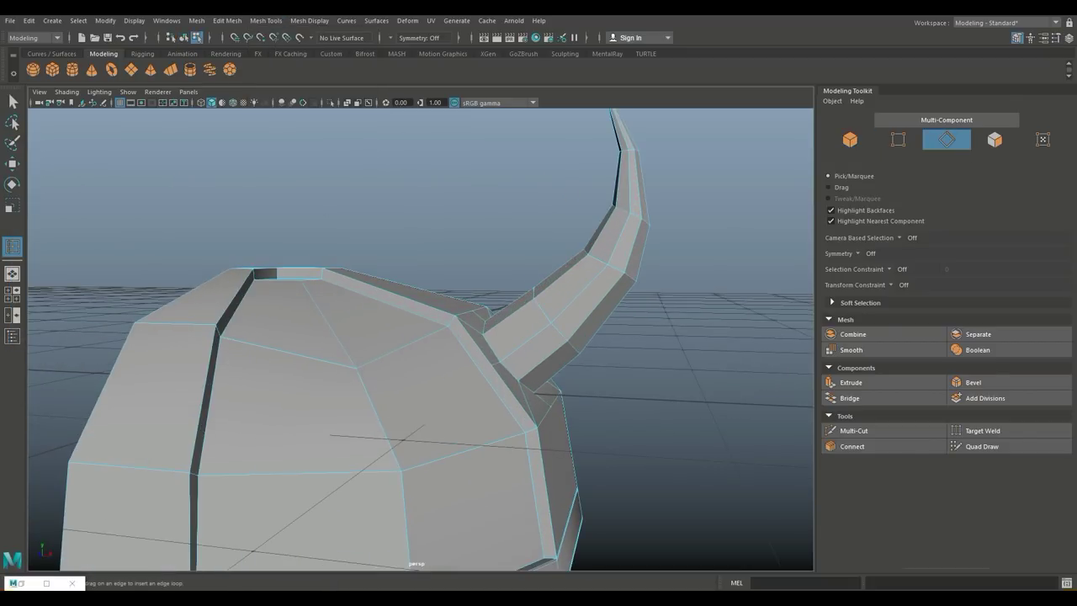
- Insert an edge loop around the horn near its base and select the narrow ring of faces formed there
left_click(561, 352)
key("q")
right_click_drag(539, 273, 544, 293)
left_click(552, 336)
double_click(552, 337, "shift")
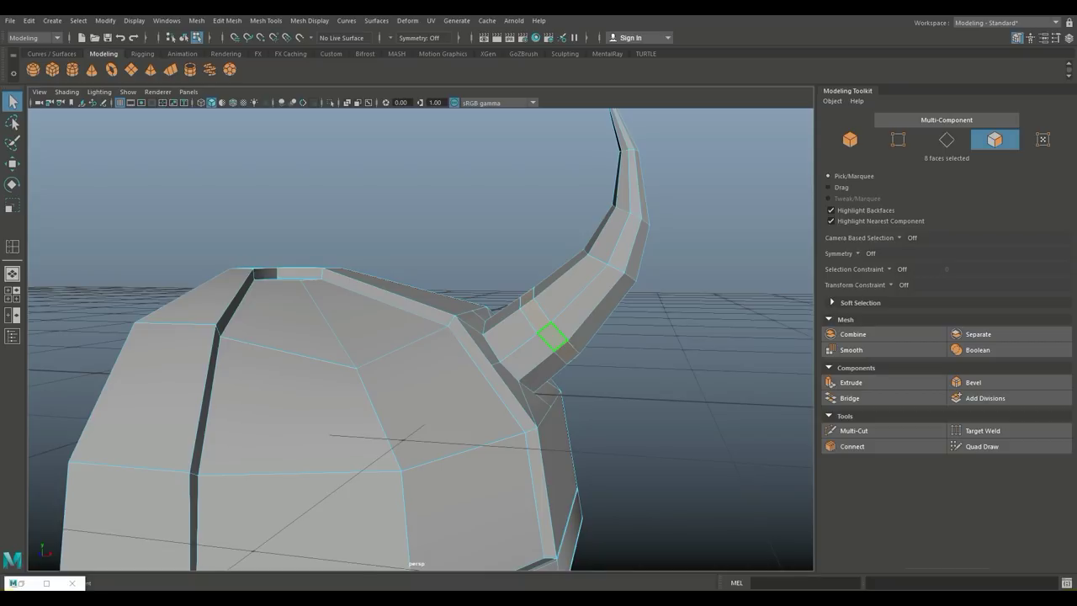
- Extrude the selected face ring outward with a thickness of 0.05 to form a collar around the horn's base
key("ctrl+e")
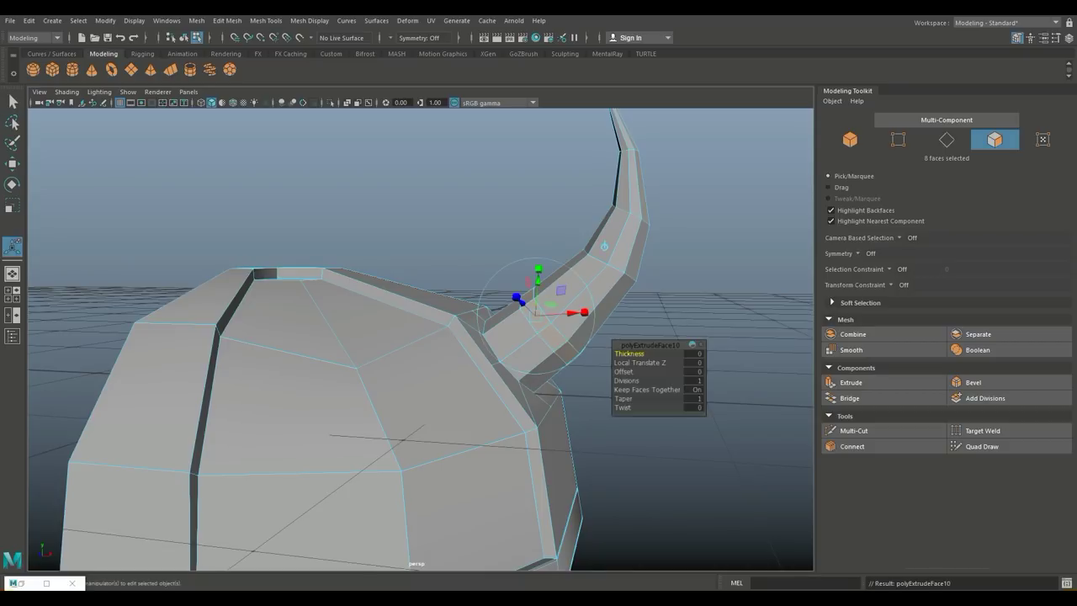
left_click(696, 353)
type("0.5")
key("Return")
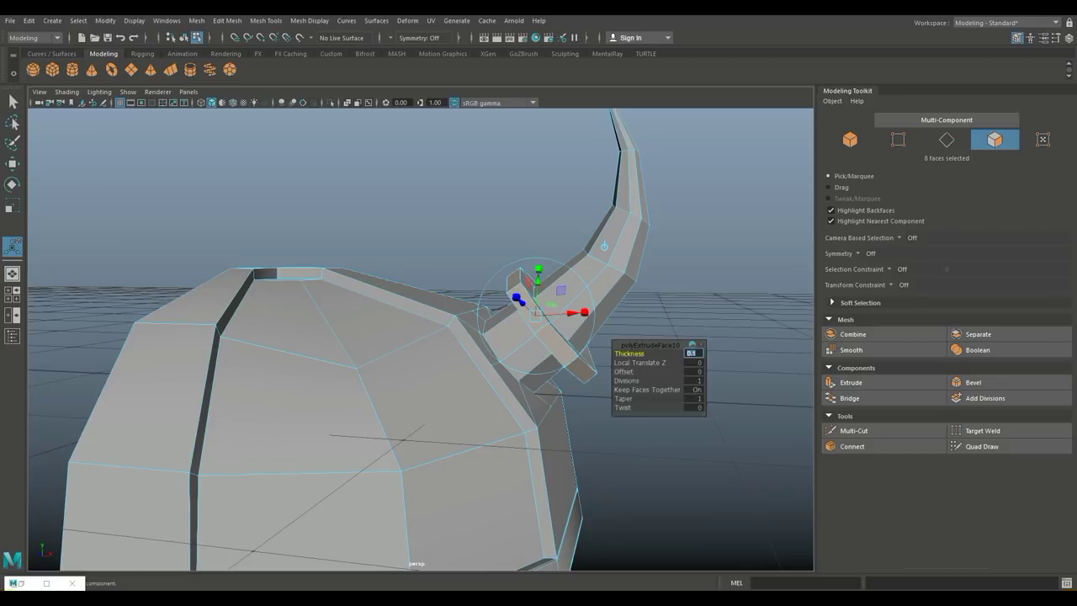
left_click_drag(454, 336, 404, 387, "alt")
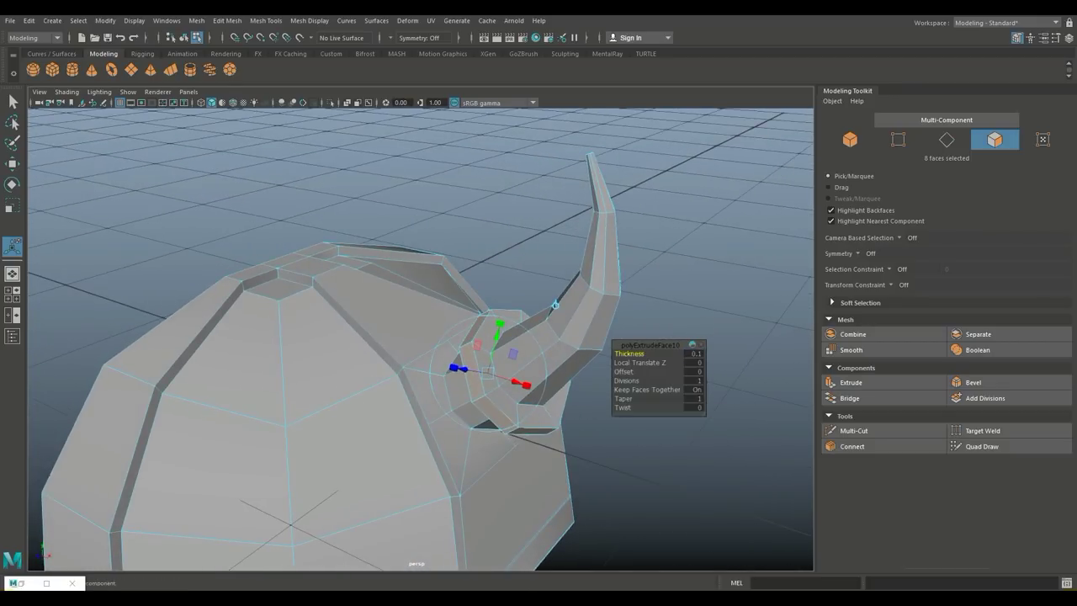
left_click(695, 354)
key("Return")
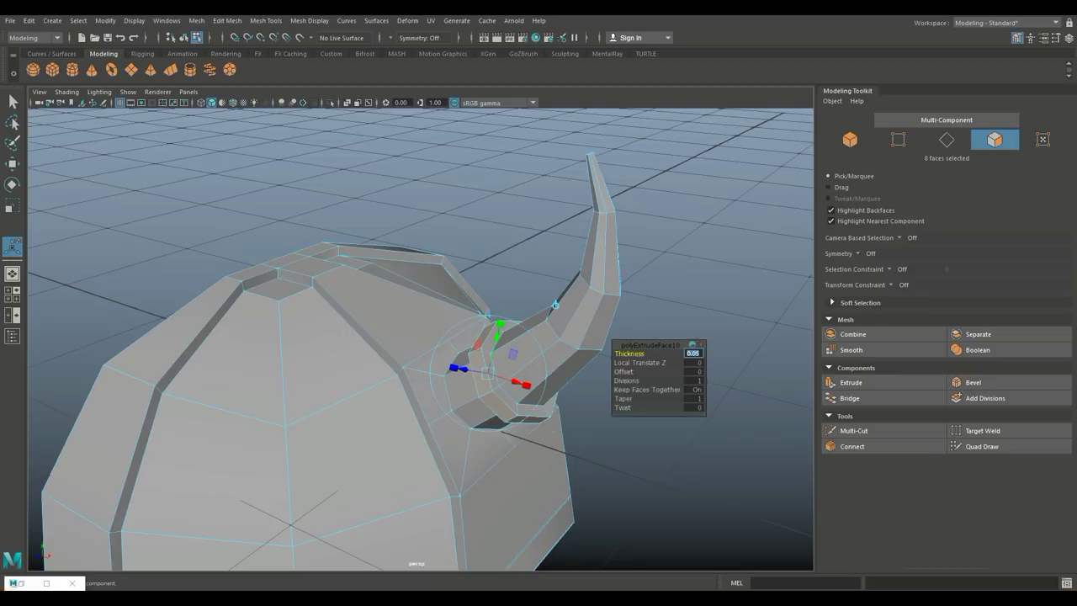
- Inspect the collar and horned half in smooth preview and return to the unsmoothed display
left_click(690, 278)
scroll(539, 336, "down", 5)
left_click_drag(539, 362, 500, 370, "alt")
middle_click_drag(484, 398, 509, 355, "alt")
right_click_drag(510, 355, 562, 246)
key("3")
left_click_drag(562, 269, 459, 282, "alt")
left_click(589, 270)
left_click_drag(589, 270, 590, 223, "alt")
left_click_drag(446, 225, 471, 229, "alt")
left_click(446, 336)
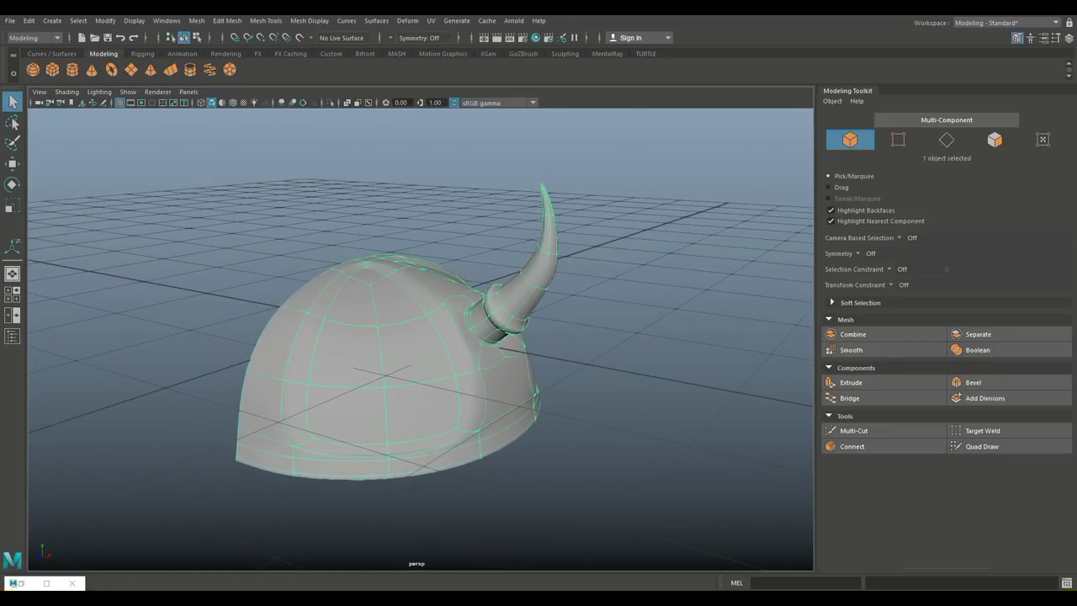
scroll(446, 336, "up", 4)
middle_click_drag(446, 337, 396, 392, "alt")
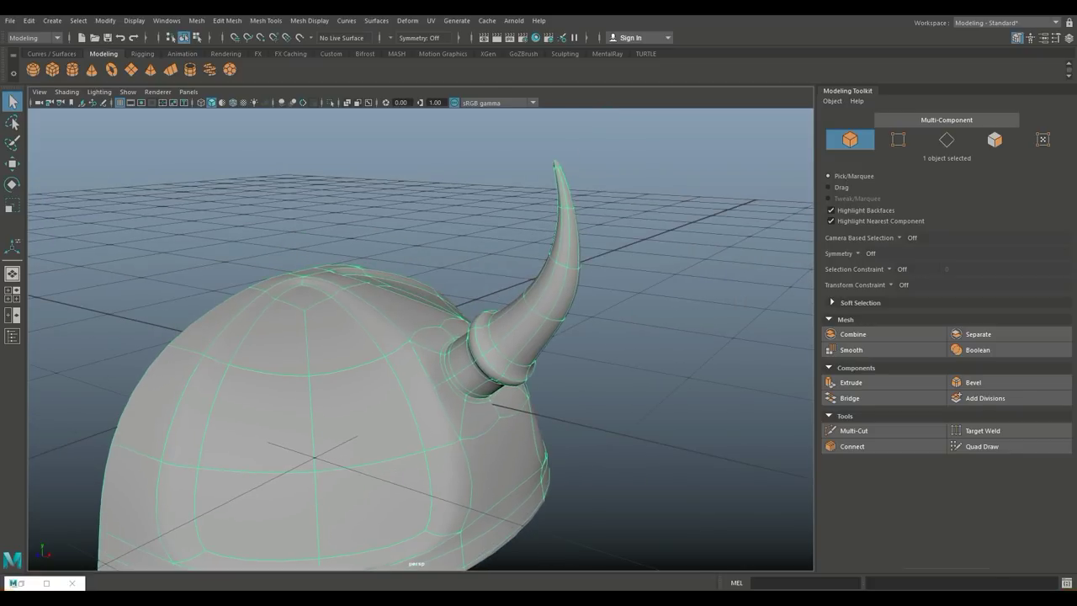
key("1")
- Insert an edge loop around the horn's raised collar, along its edge facing the dome
scroll(395, 370, "up", 4)
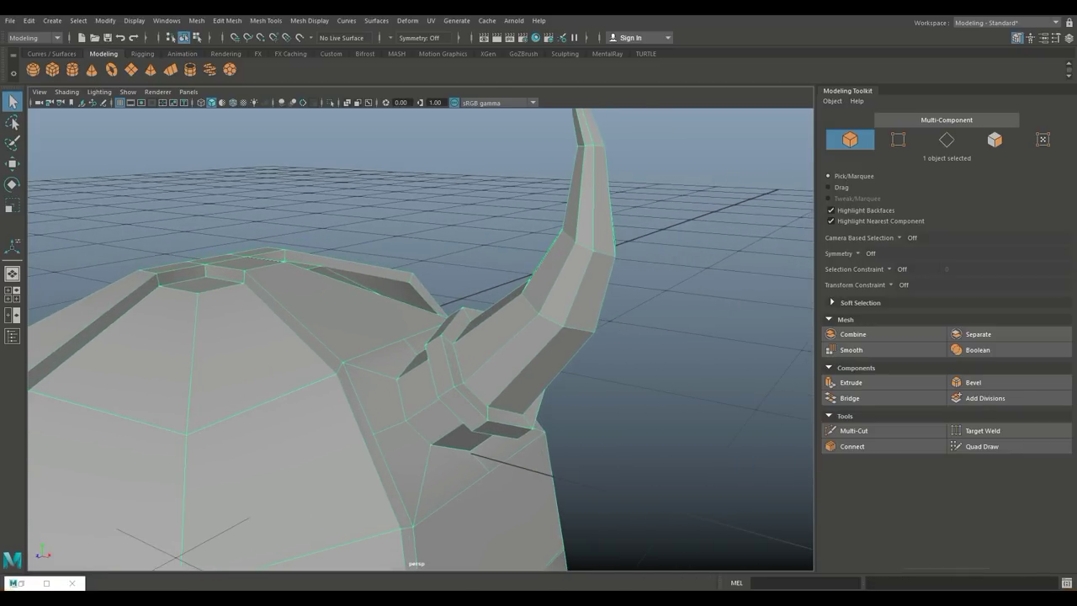
left_click(266, 20)
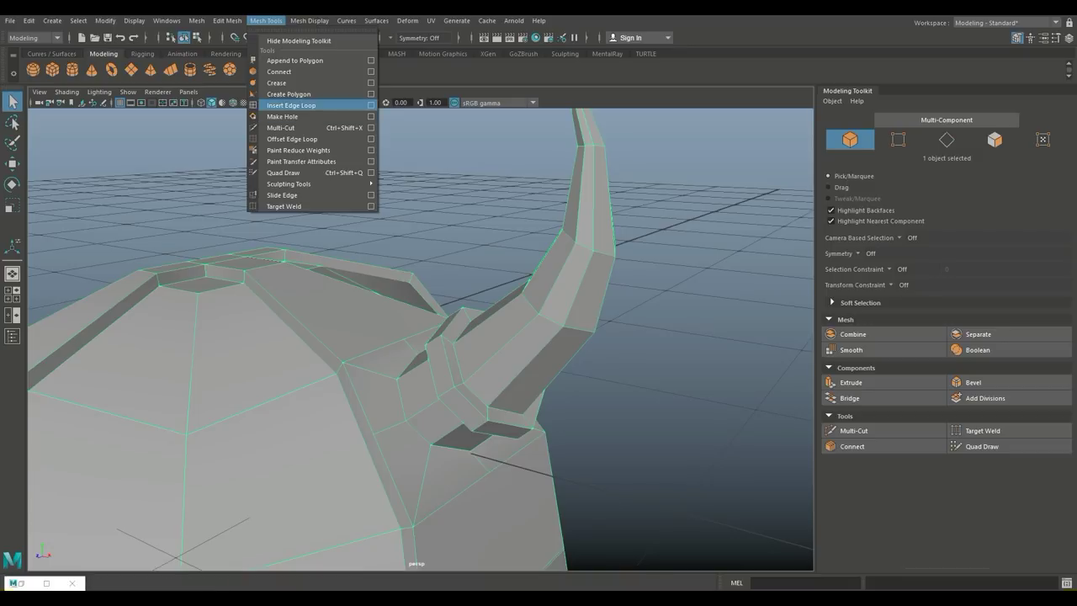
left_click(291, 105)
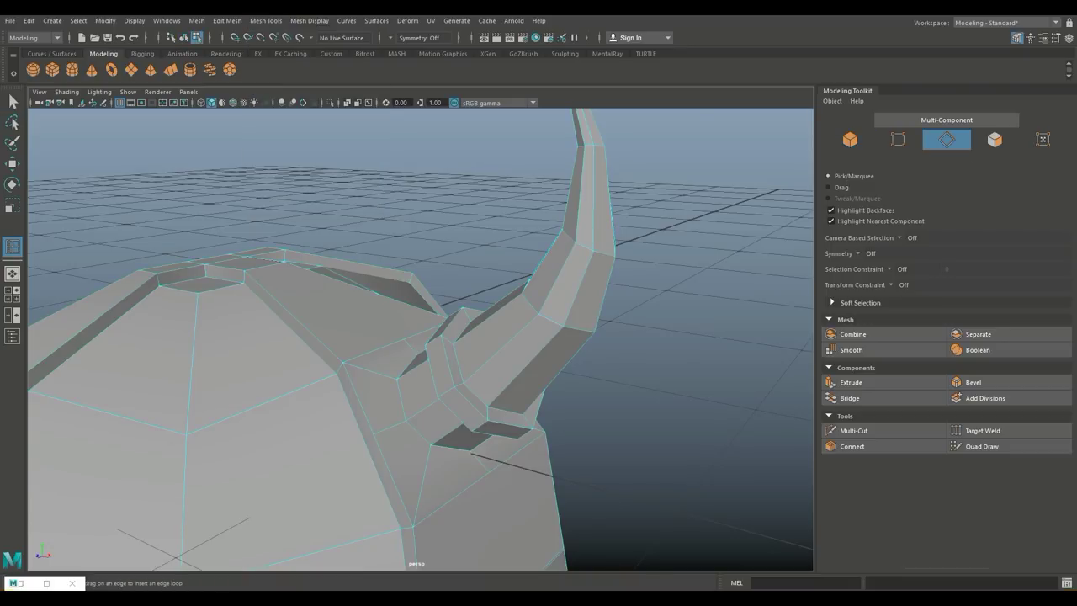
left_click(461, 384)
left_click_drag(461, 384, 497, 277, "alt")
scroll(421, 340, "up", 5)
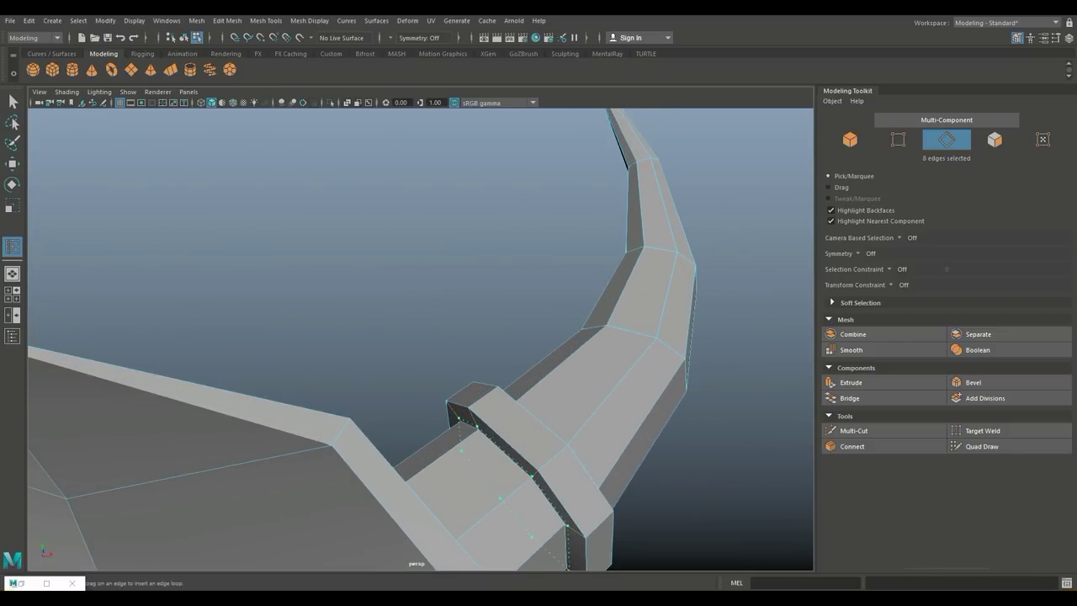
- Examine the tightened collar on the horned half in smooth preview, ending in the unsmoothed display
key("q")
right_click_drag(547, 262, 601, 247)
key("3")
left_click(589, 247)
left_click_drag(590, 247, 509, 311, "alt")
scroll(421, 339, "down", 3)
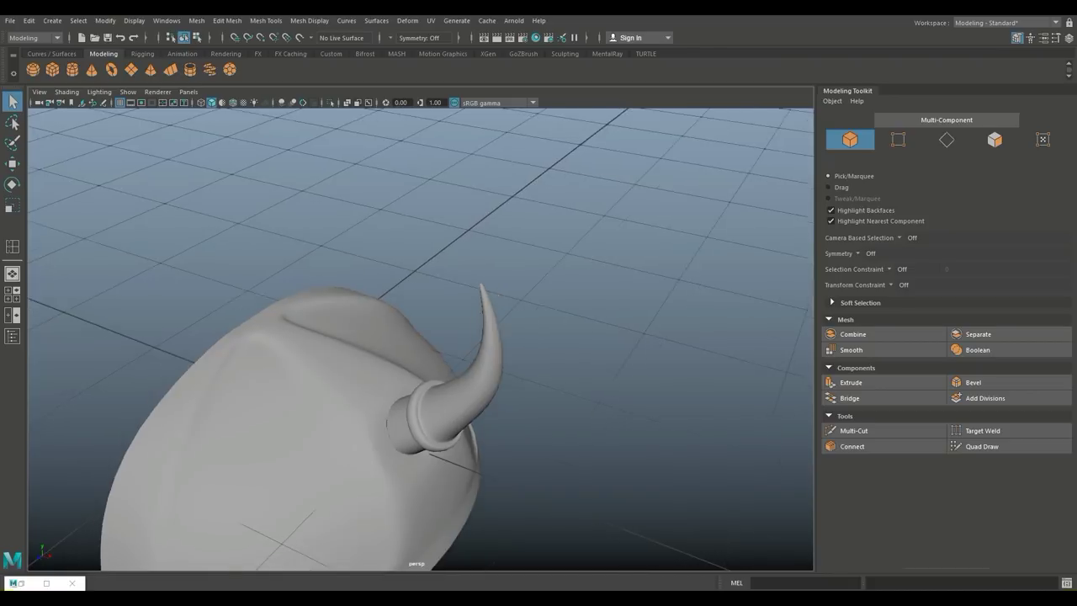
middle_click_drag(421, 404, 543, 299, "alt")
left_click_drag(543, 320, 548, 295, "alt")
left_click(454, 362)
key("1")
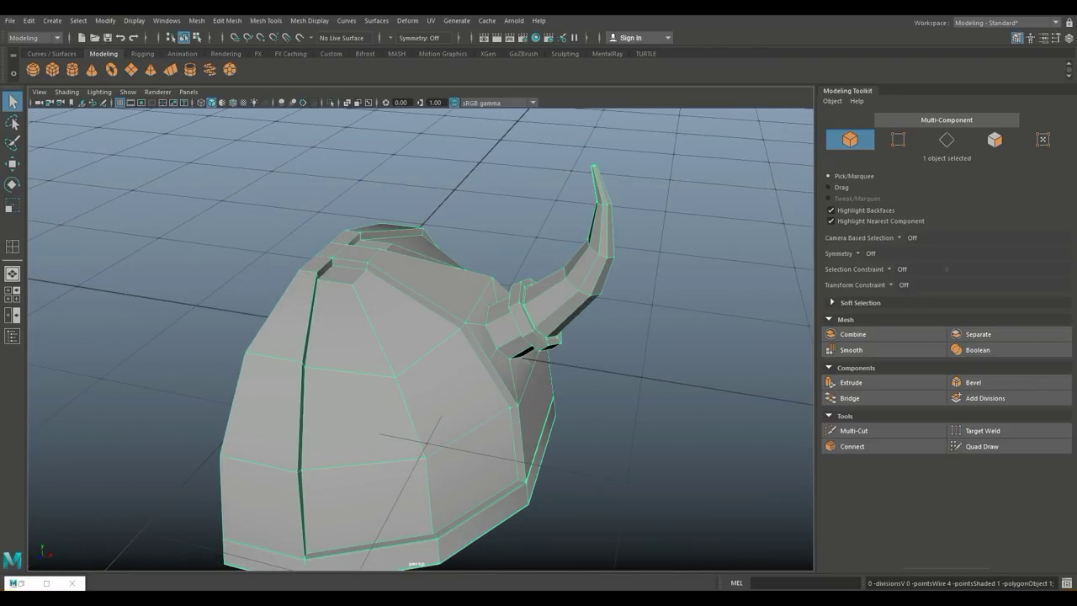
middle_click_drag(428, 387, 500, 337, "alt")
left_click_drag(500, 336, 442, 319, "alt")
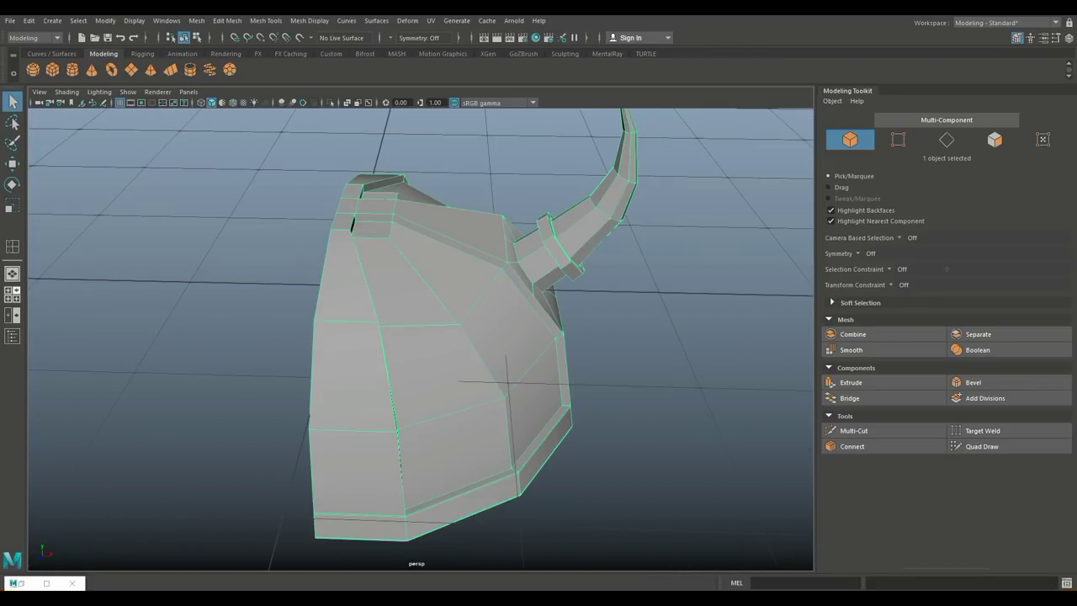
- In the front view, duplicate the horned half and rotate the copy 180 degrees around Y to complete the helmet
left_click(12, 294)
key("space")
scroll(421, 337, "down", 8)
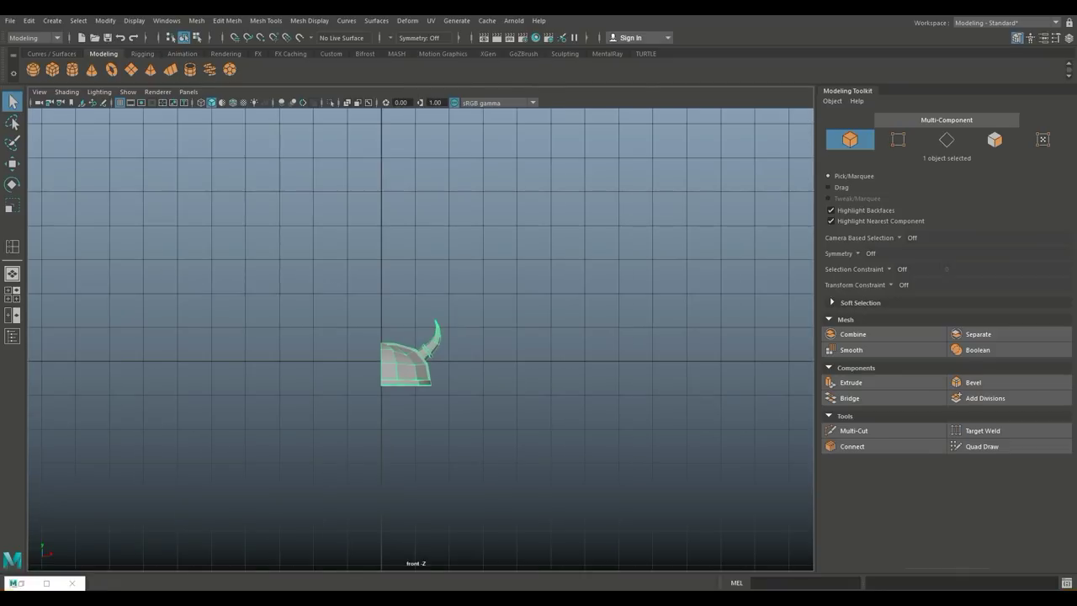
key("w")
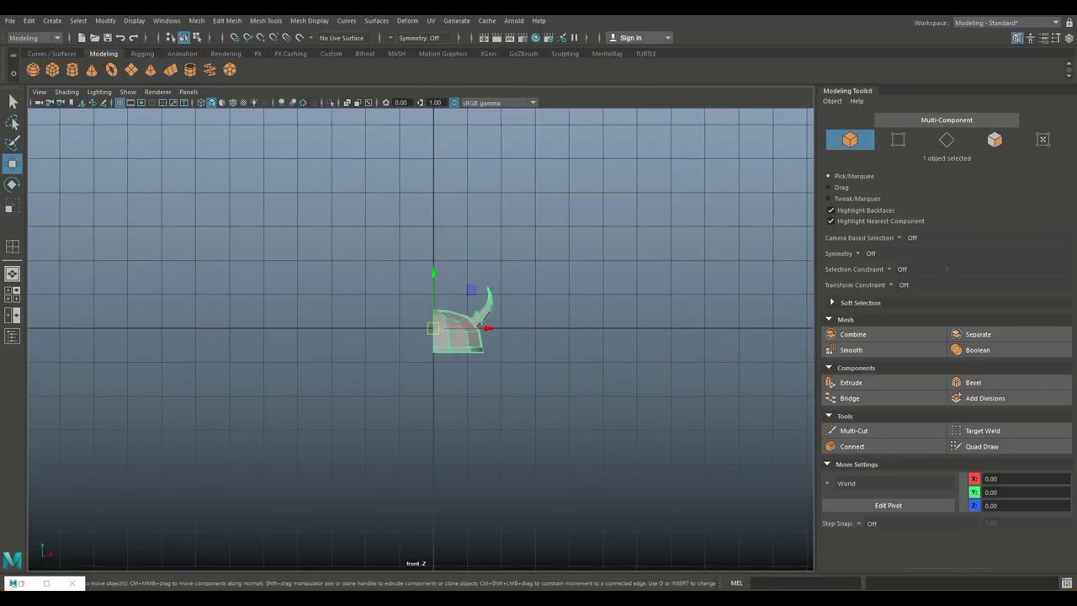
scroll(421, 340, "up", 8)
middle_click_drag(420, 336, 398, 340, "alt")
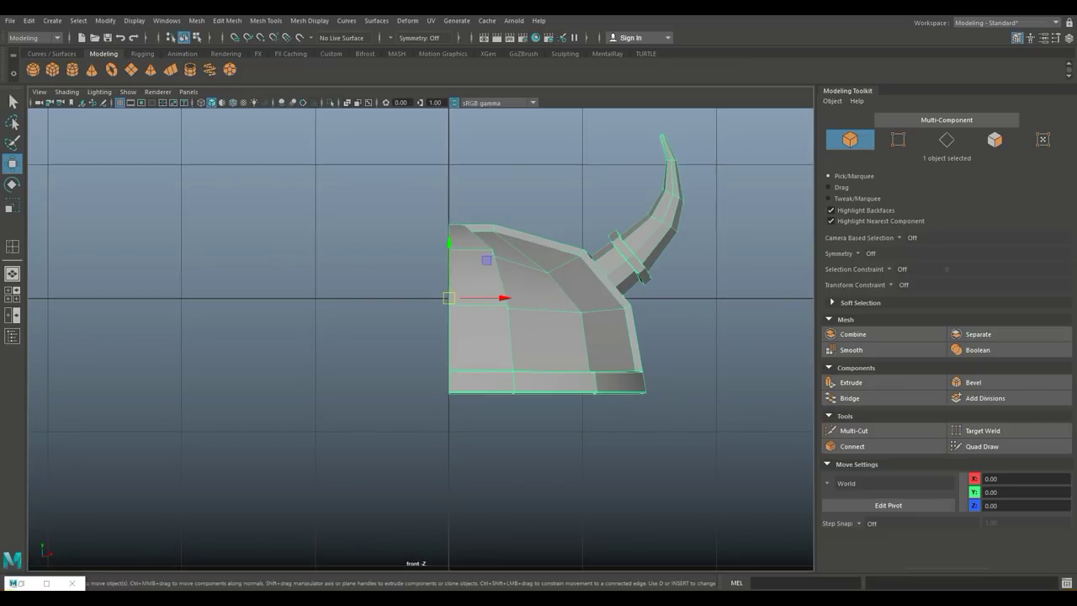
key("e")
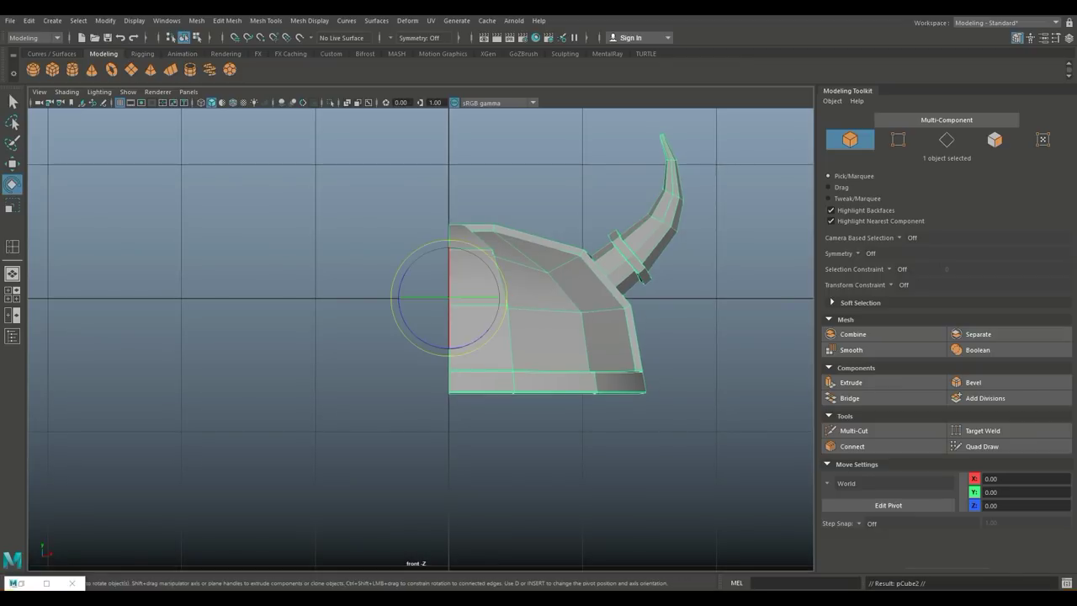
key("j")
left_click_drag(415, 298, 569, 299)
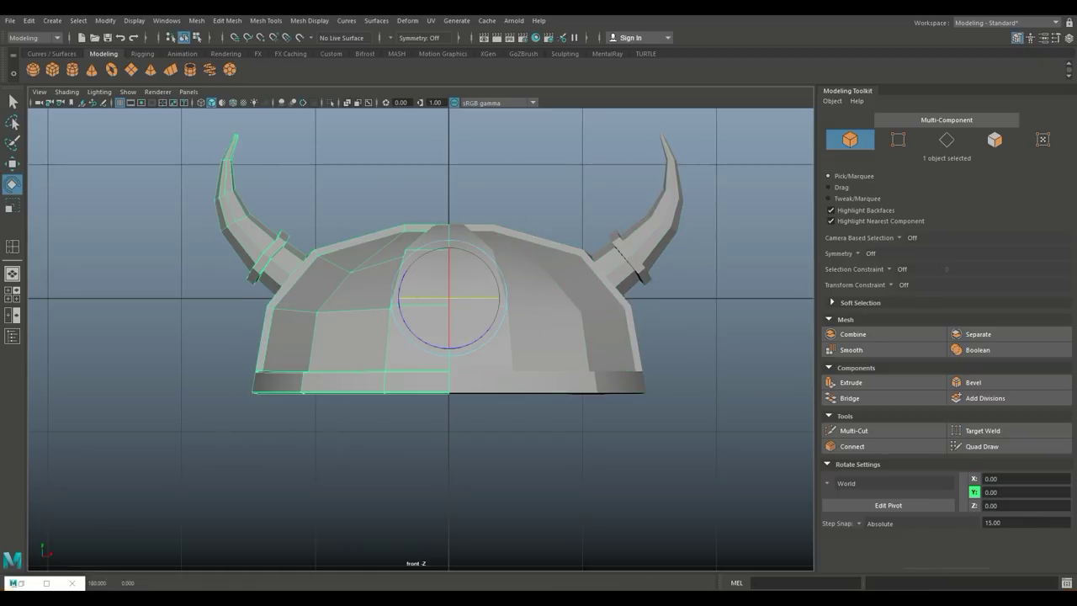
- Select both helmet halves and combine them into one mesh
left_click_drag(330, 187, 522, 270)
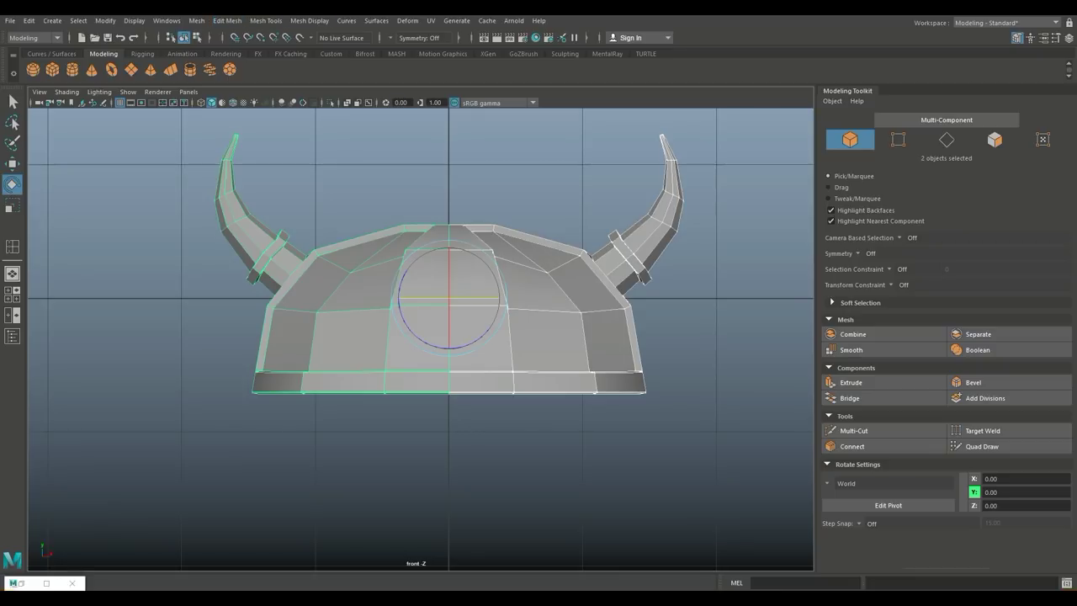
left_click(196, 20)
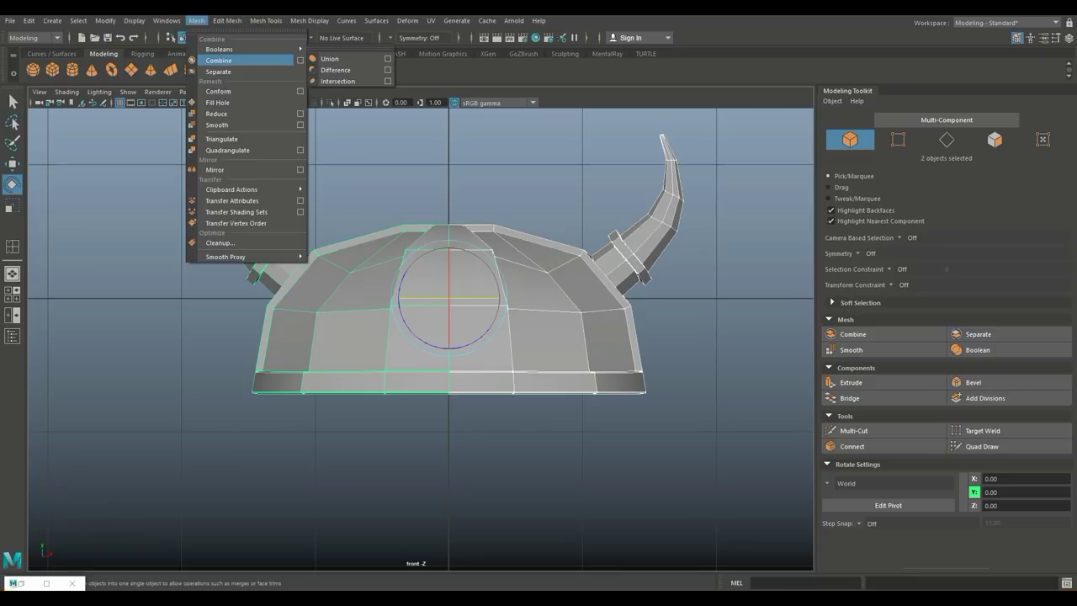
left_click(221, 60)
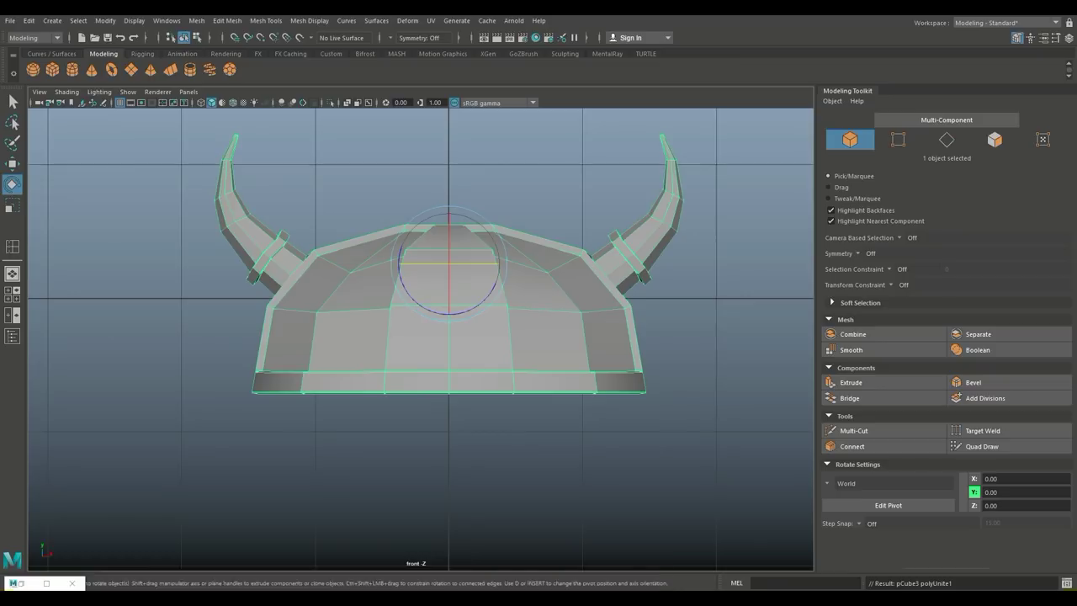
- Select all vertices of the combined helmet and merge them with a distance threshold of 0.01
right_click_drag(484, 248, 429, 249)
scroll(421, 328, "down", 8)
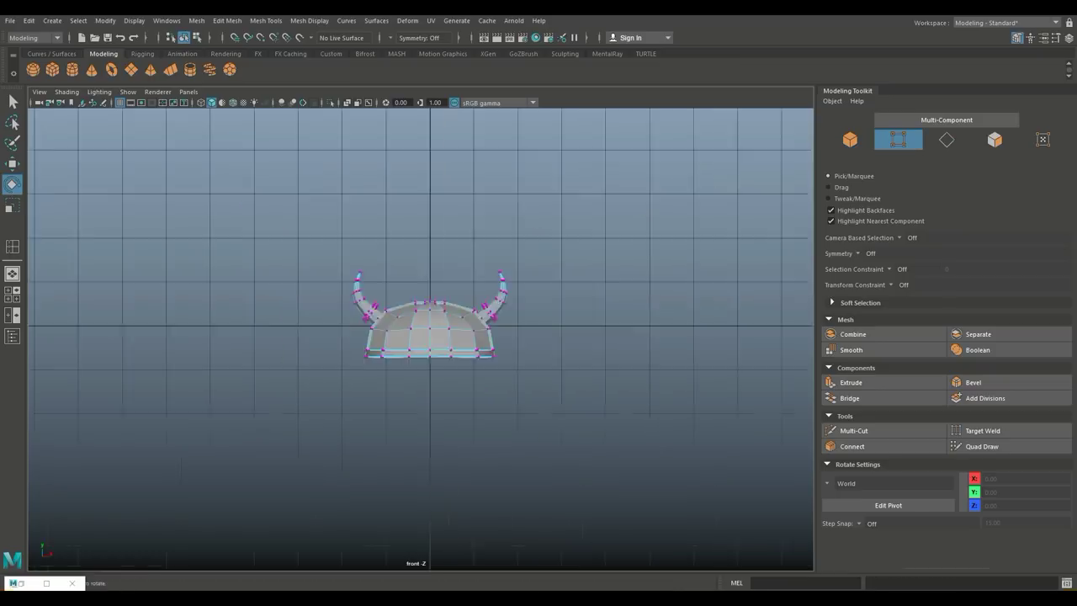
left_click_drag(340, 256, 534, 395)
scroll(420, 328, "up", 3)
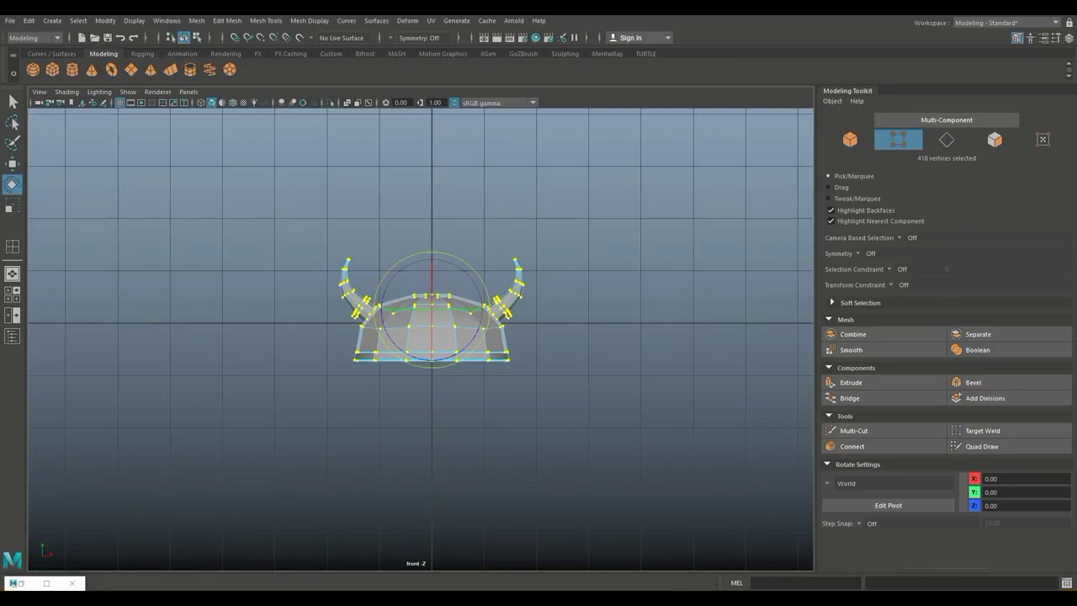
left_click(196, 20)
mouse_move(228, 20)
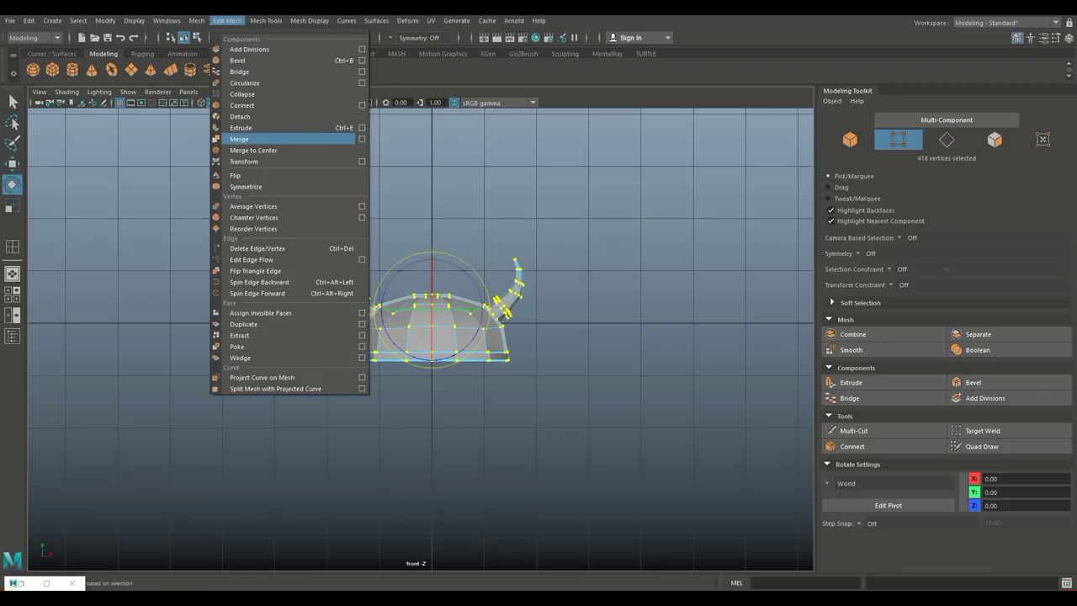
left_click(244, 139)
scroll(437, 320, "up", 2)
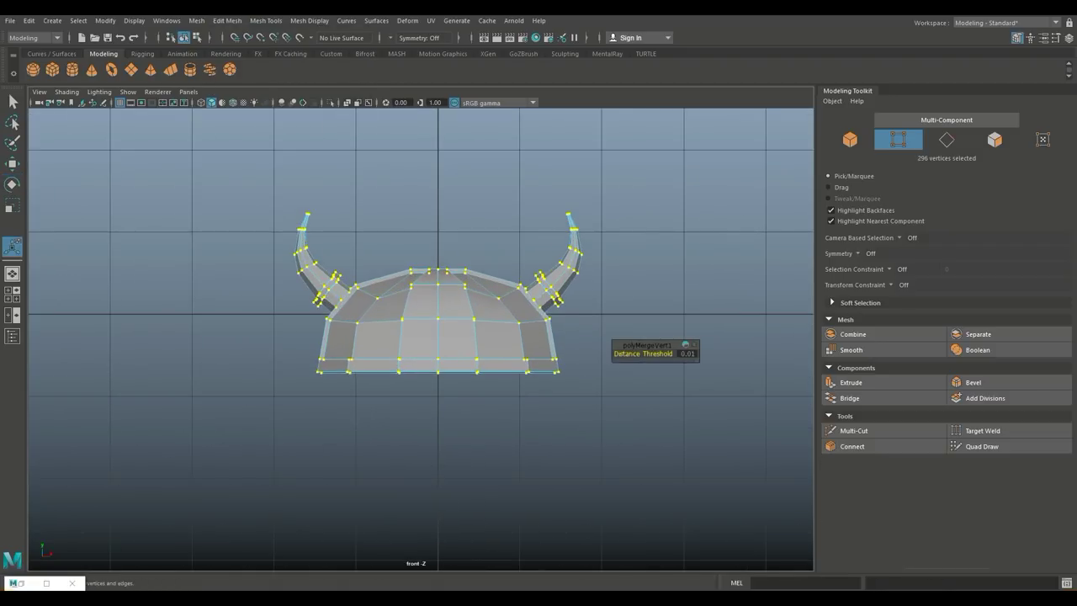
- Switch to the perspective view, select the whole helmet as an object and smooth its mesh with 1 division
left_click(12, 295)
key("space")
scroll(421, 337, "down", 4)
left_click_drag(438, 353, 370, 311, "alt")
left_click(623, 421)
scroll(421, 337, "up", 3)
left_click_drag(437, 353, 473, 332, "alt")
right_click_drag(467, 250, 526, 237)
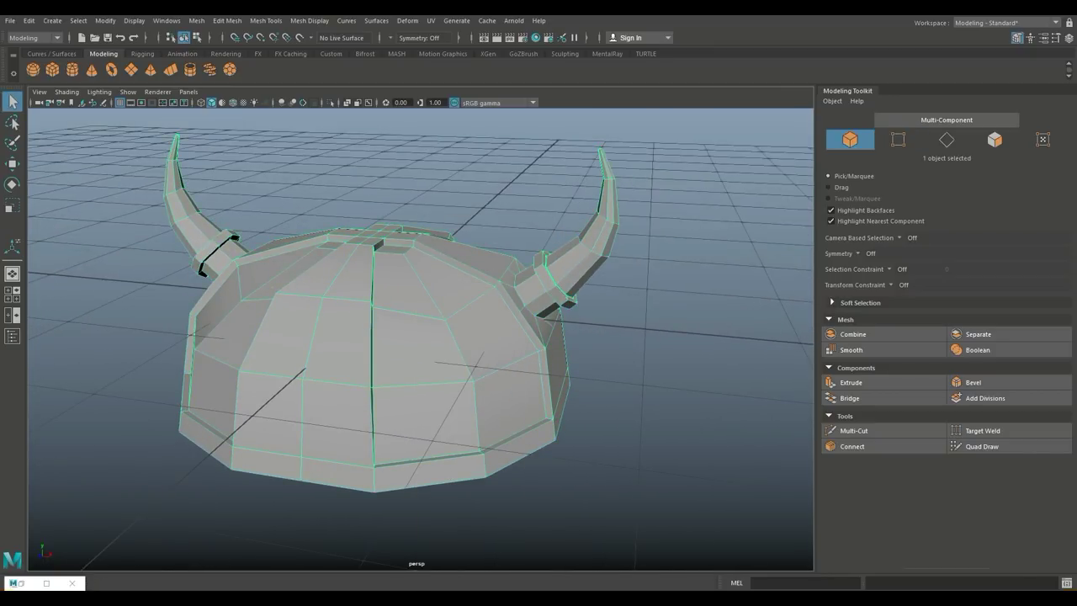
left_click(197, 20)
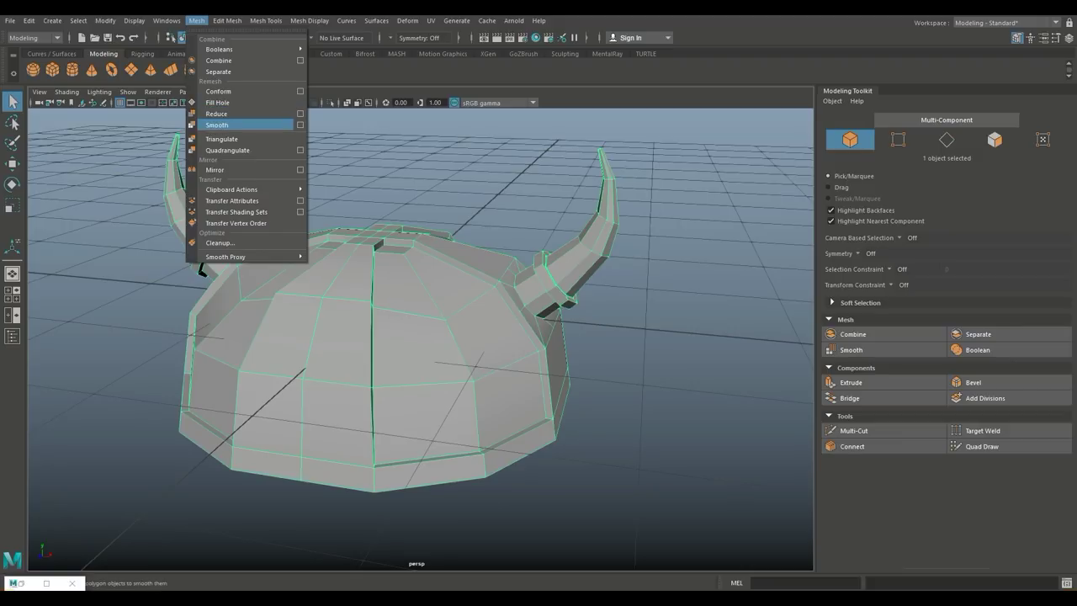
left_click(217, 125)
left_click_drag(421, 337, 349, 349, "alt")
left_click_drag(375, 299, 421, 304, "alt")
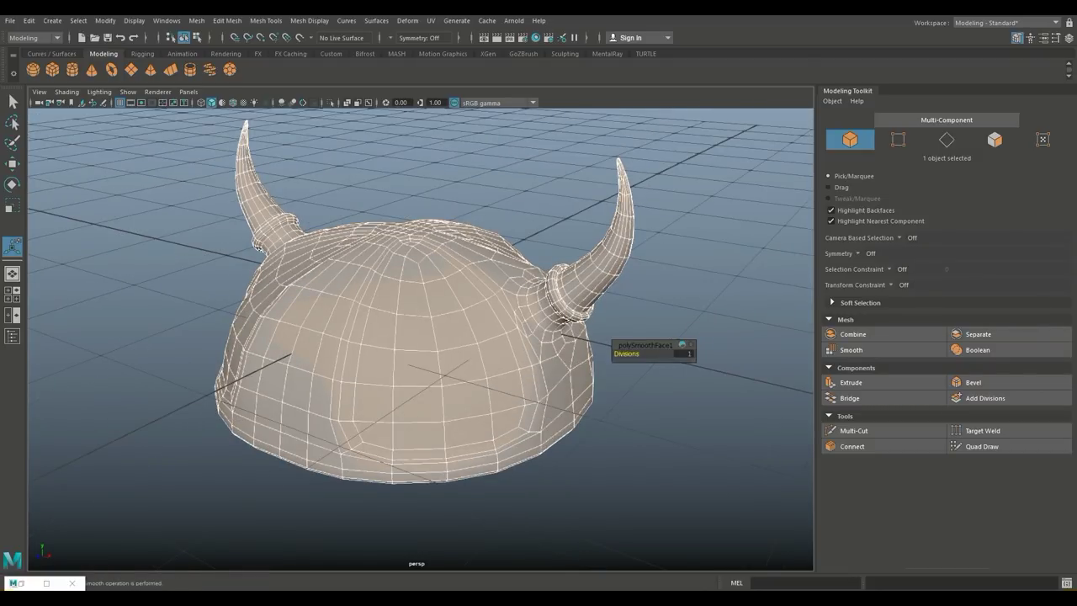
- Turn on the poly count display in the viewport
left_click(134, 21)
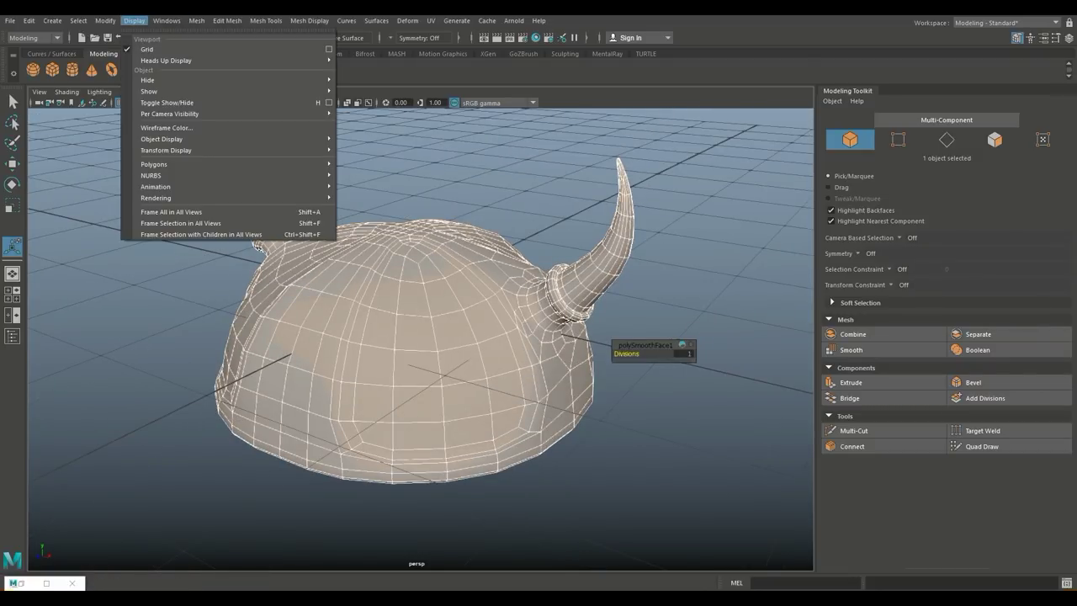
mouse_move(166, 60)
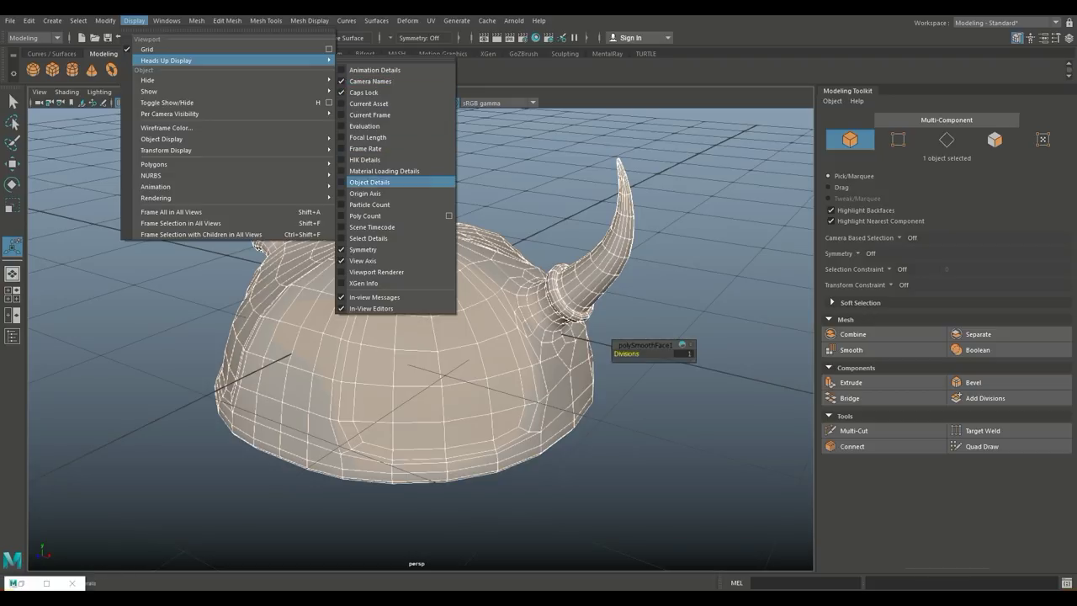
left_click(365, 216)
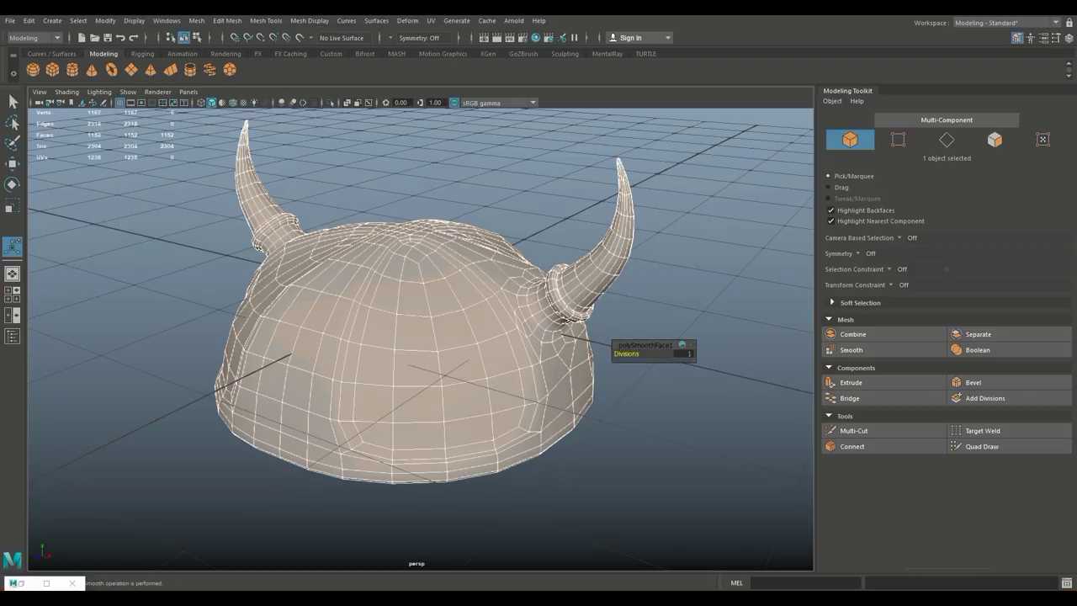
- Try 2 divisions for the helmet's mesh smoothing and set the divisions back to 1
left_click(685, 354)
key("Return")
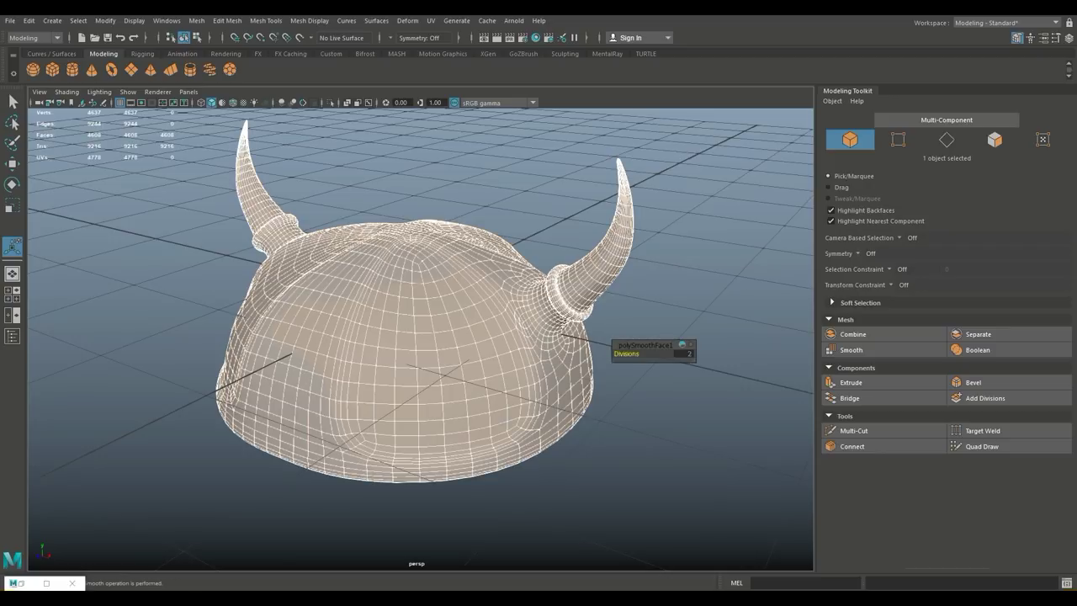
left_click(684, 354)
type("1")
key("Return")
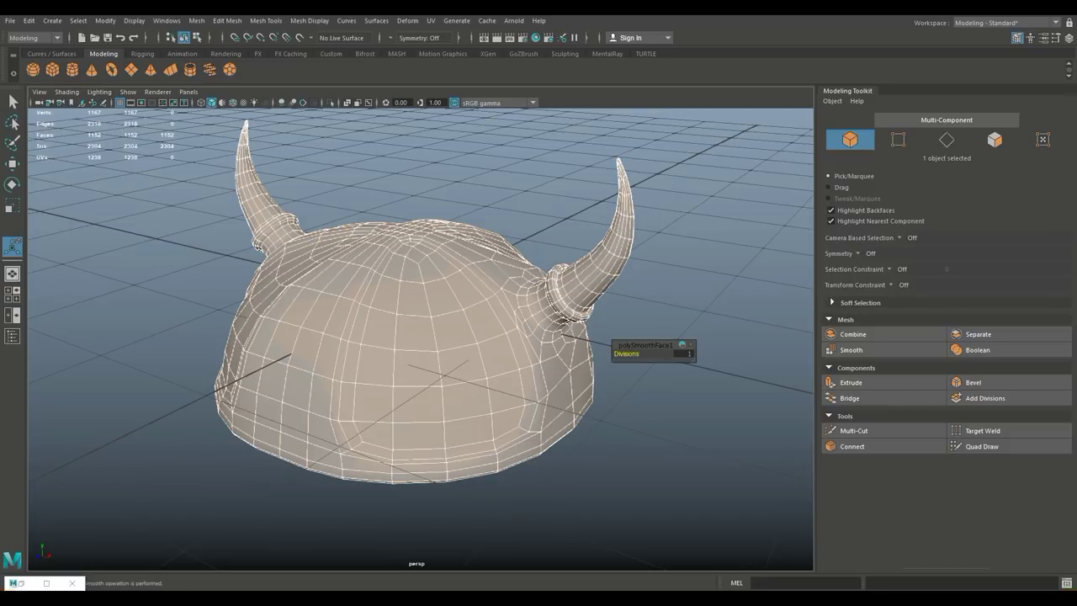
- Examine the smoothed helmet from several angles and select it as an object
left_click(690, 438)
scroll(421, 339, "down", 4)
left_click_drag(421, 339, 472, 362, "alt")
left_click(396, 353)
left_click_drag(395, 353, 383, 291, "alt")
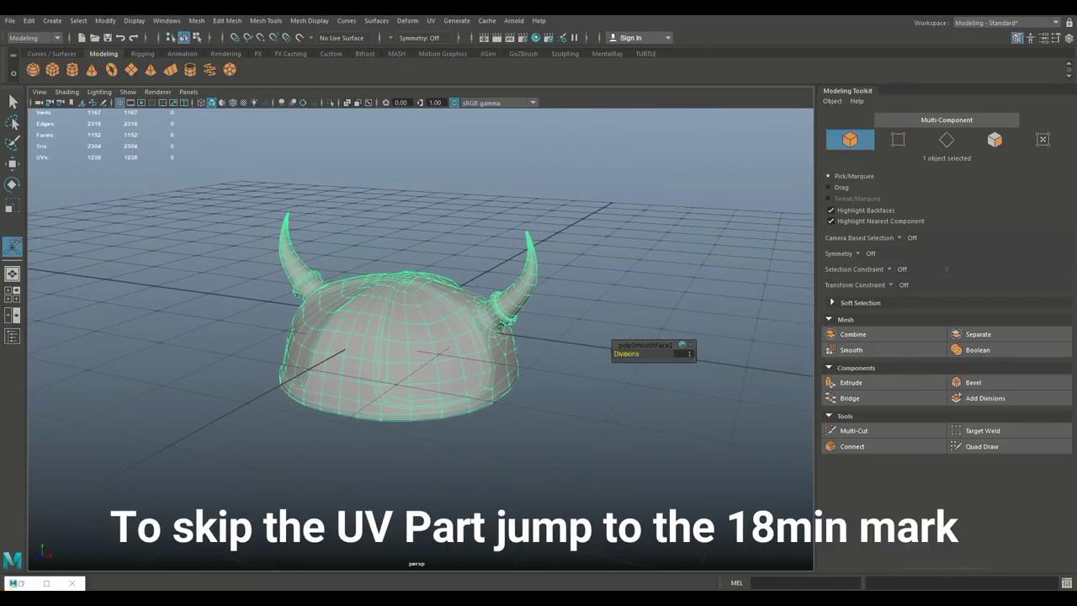
- Open the UV Editor and place it beside the viewport so the helmet and its UV layout are both visible
middle_click_drag(383, 291, 353, 327, "alt")
left_click_drag(354, 327, 320, 320, "alt")
middle_click_drag(319, 320, 314, 345, "alt")
left_click(72, 583)
left_click(431, 20)
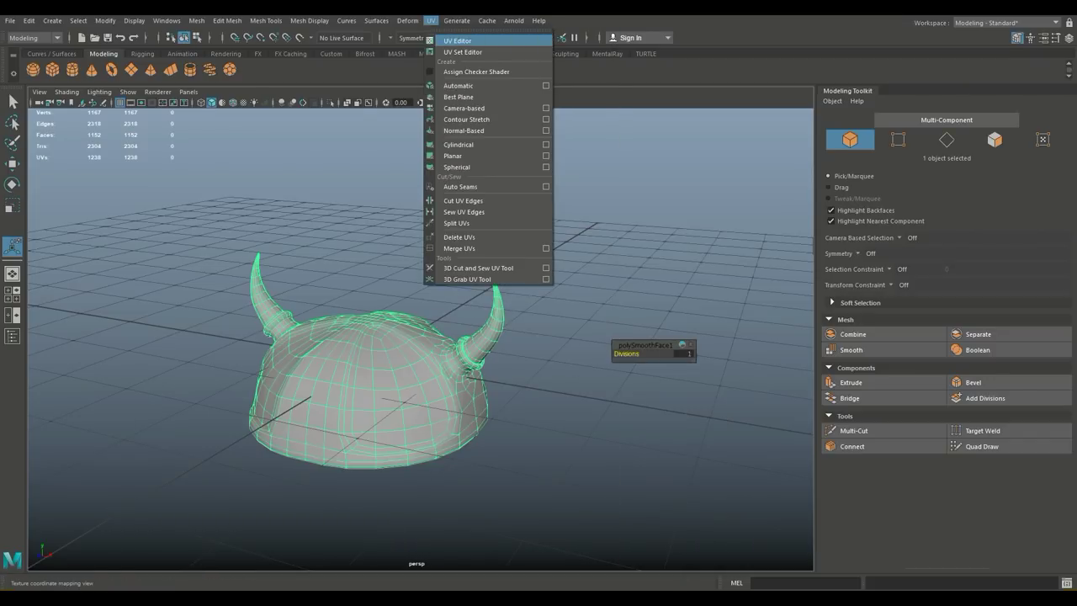
left_click(457, 41)
middle_click_drag(623, 337, 595, 345, "alt")
left_click_drag(544, 83, 687, 72)
middle_click_drag(455, 287, 346, 284, "alt")
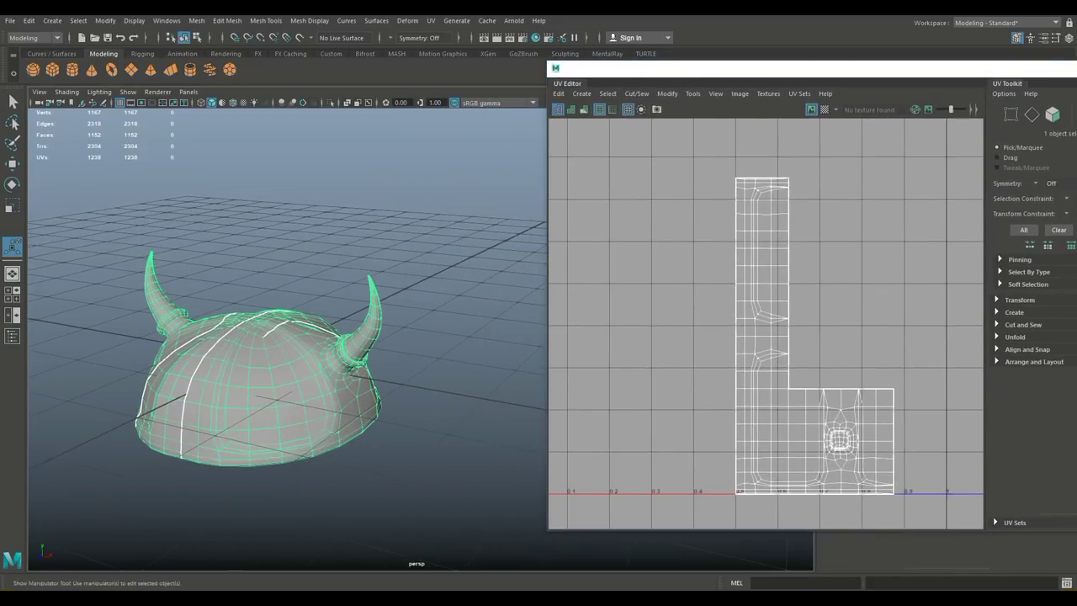
- Apply an Automatic UV projection to the helmet and check the resulting seams on the mesh
left_click(431, 20)
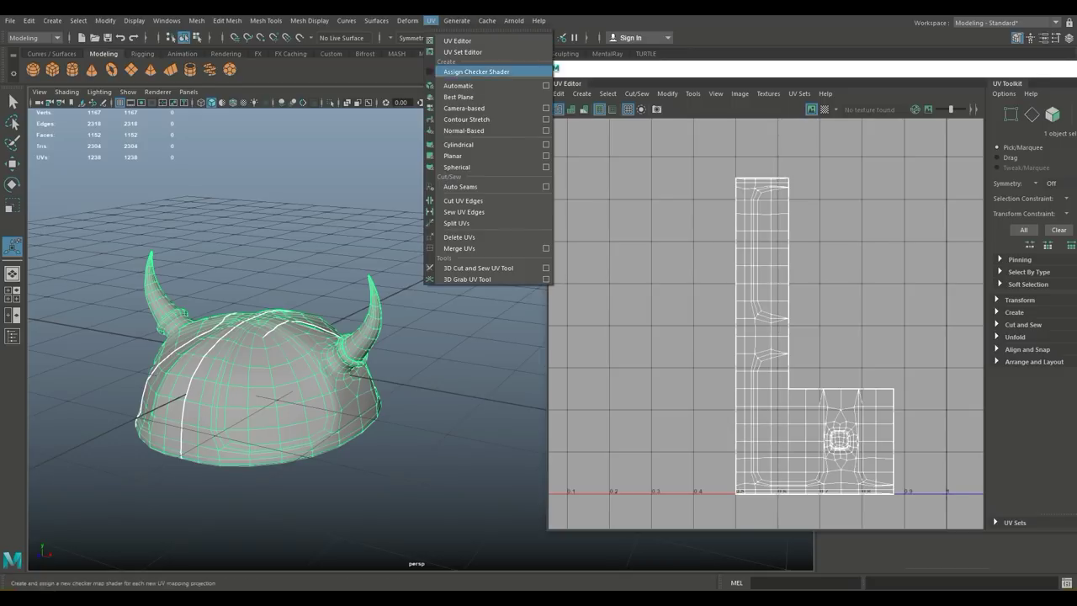
left_click(459, 85)
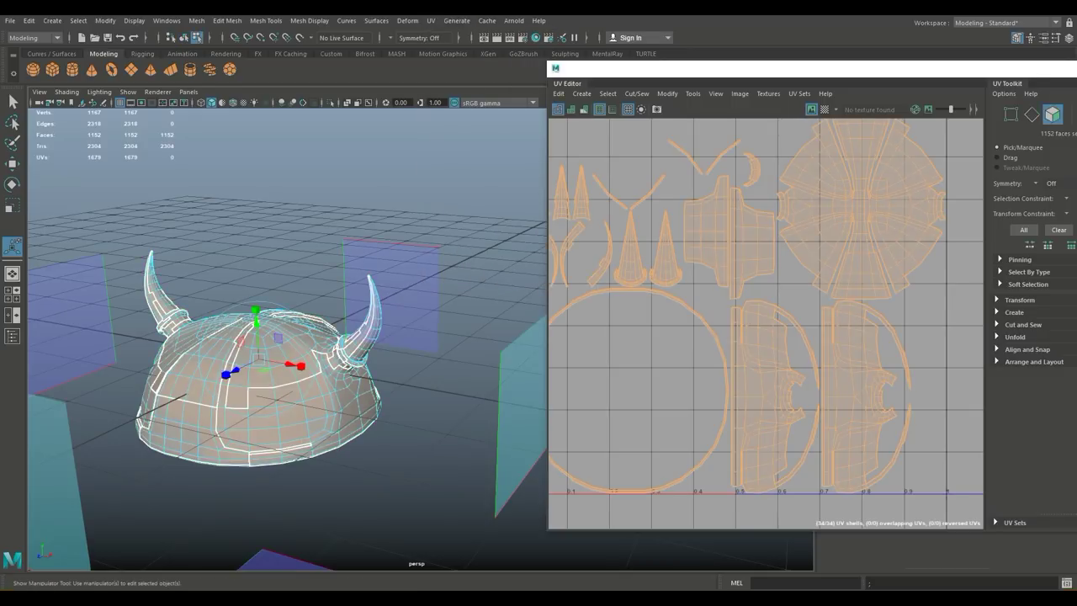
scroll(773, 390, "down", 3)
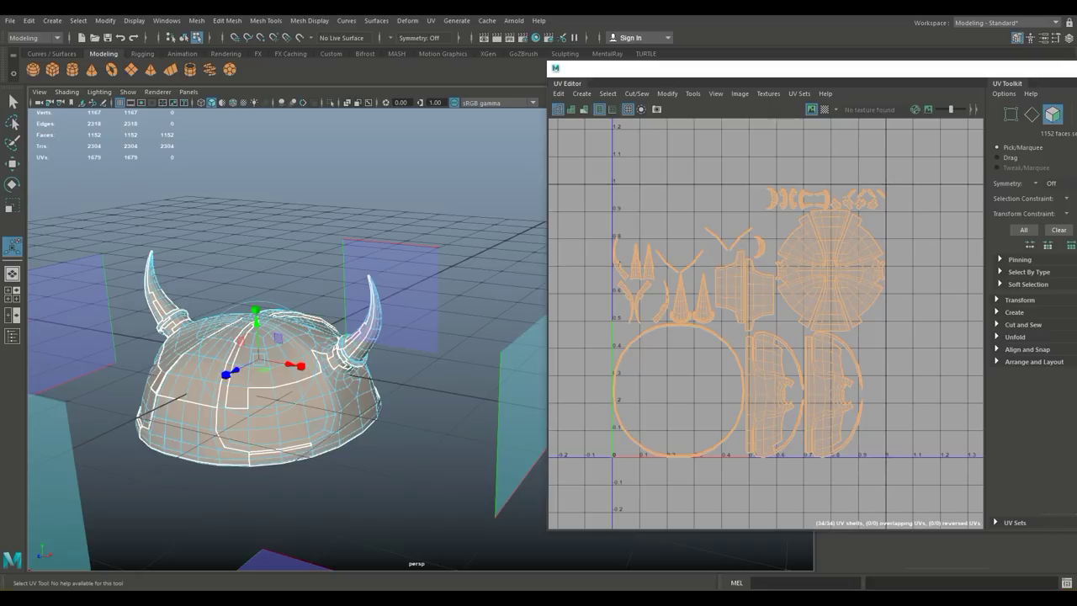
middle_click_drag(253, 379, 300, 345, "alt")
scroll(387, 442, "up", 5)
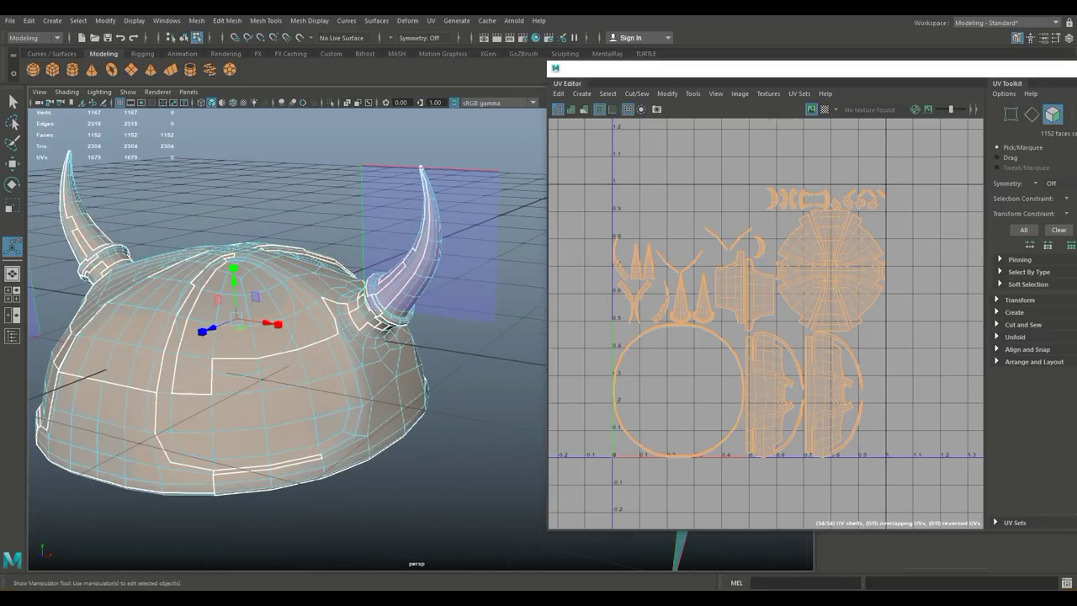
middle_click_drag(413, 433, 436, 405, "alt")
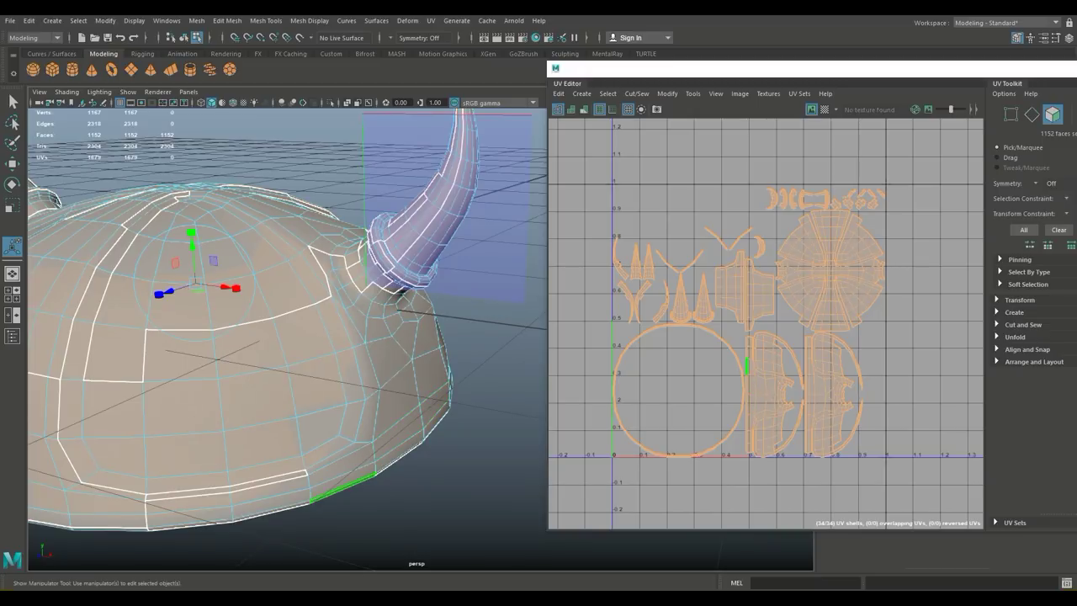
key("a")
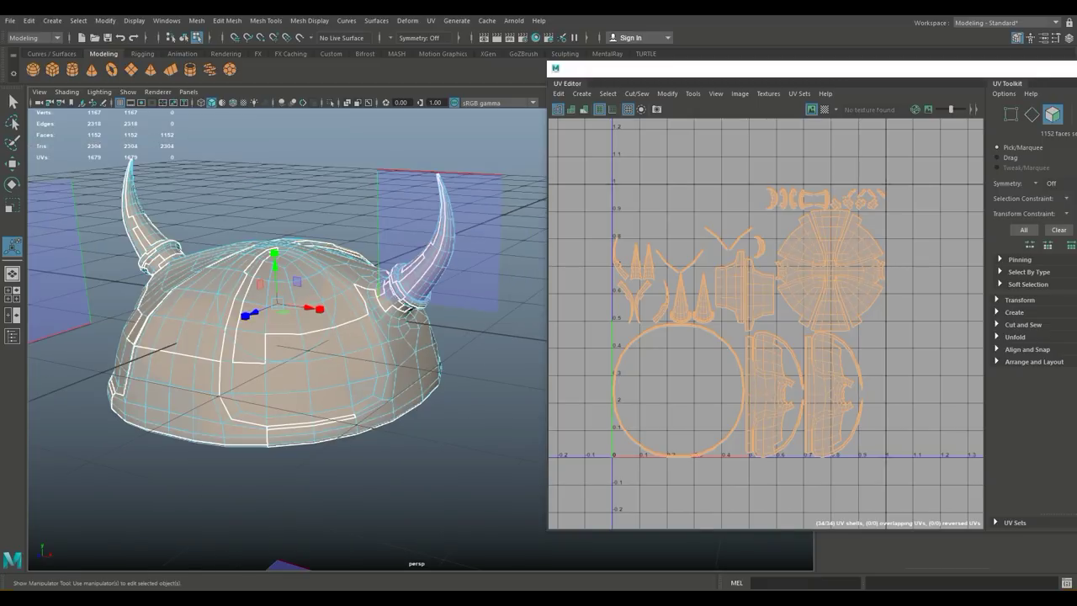
- Select all the helmet's UV shells and join them with Move and Sew
right_click_drag(824, 263, 788, 255)
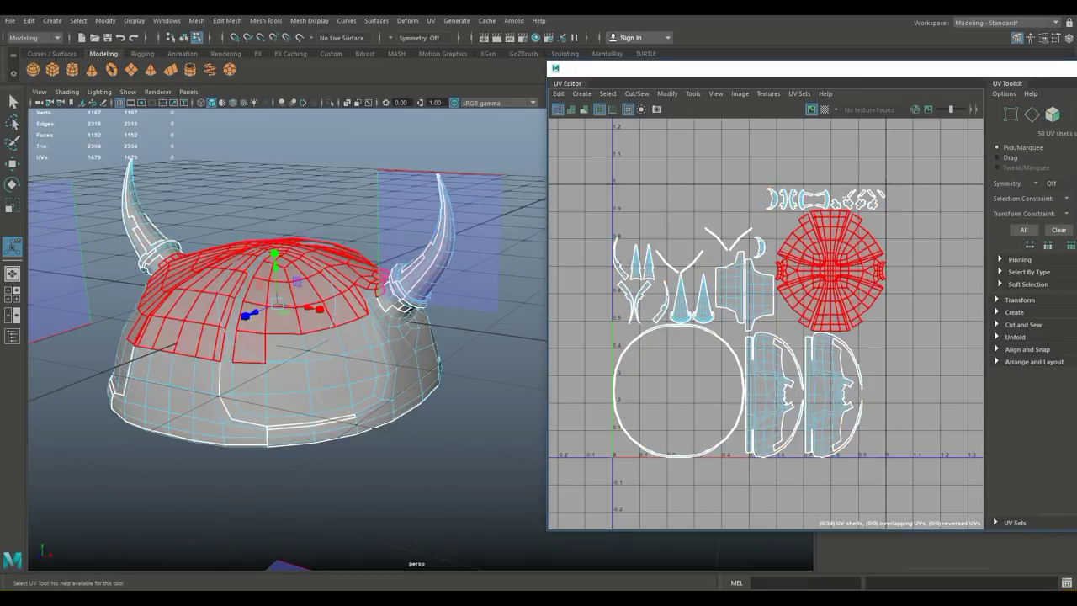
left_click(825, 265)
scroll(762, 278, "down", 3)
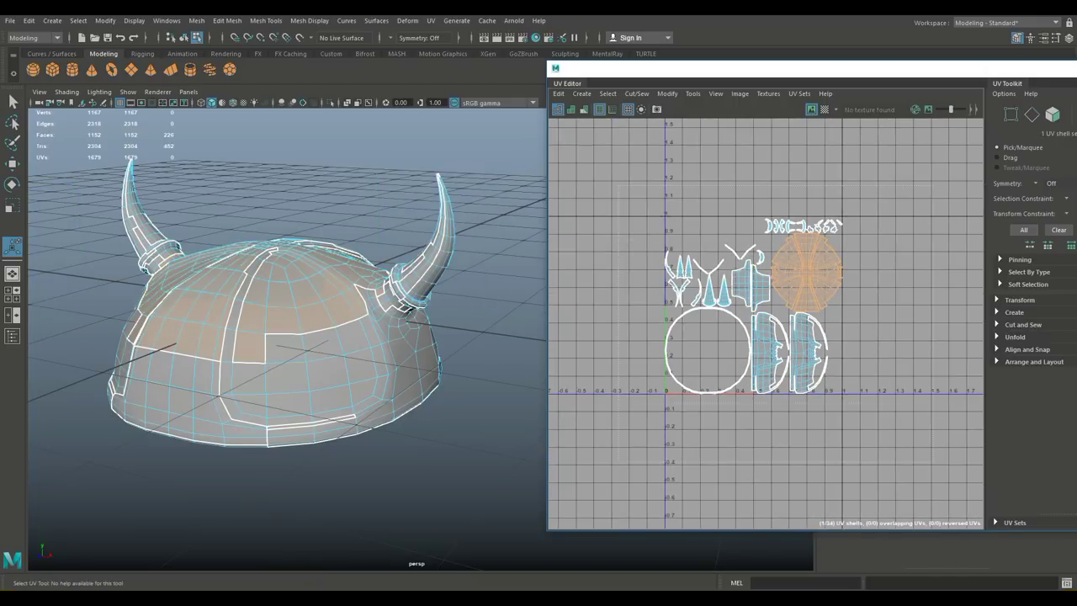
left_click_drag(618, 186, 914, 420)
right_click(803, 264)
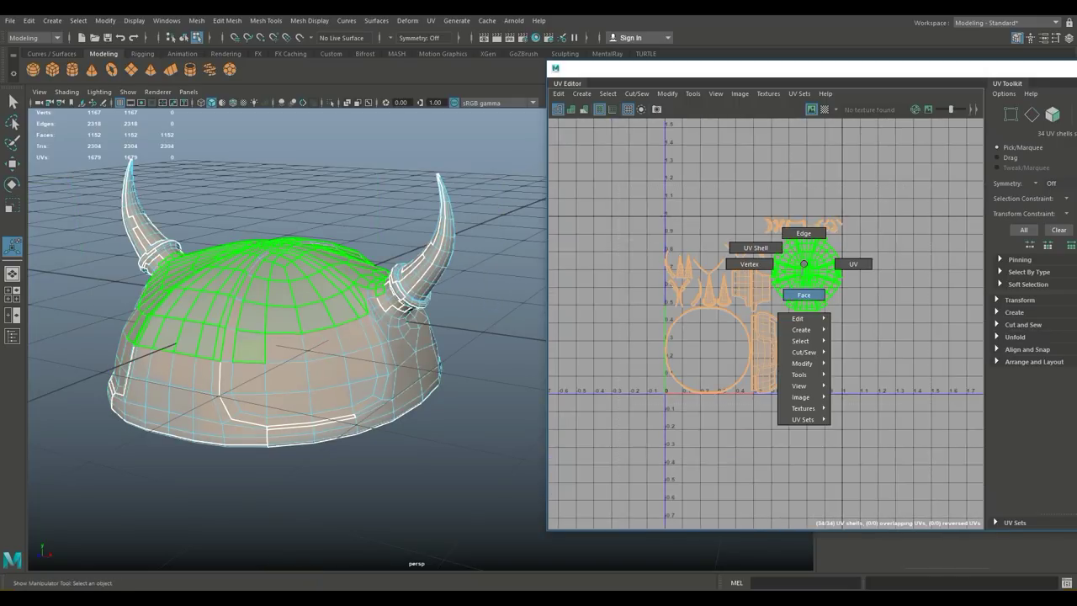
mouse_move(803, 352)
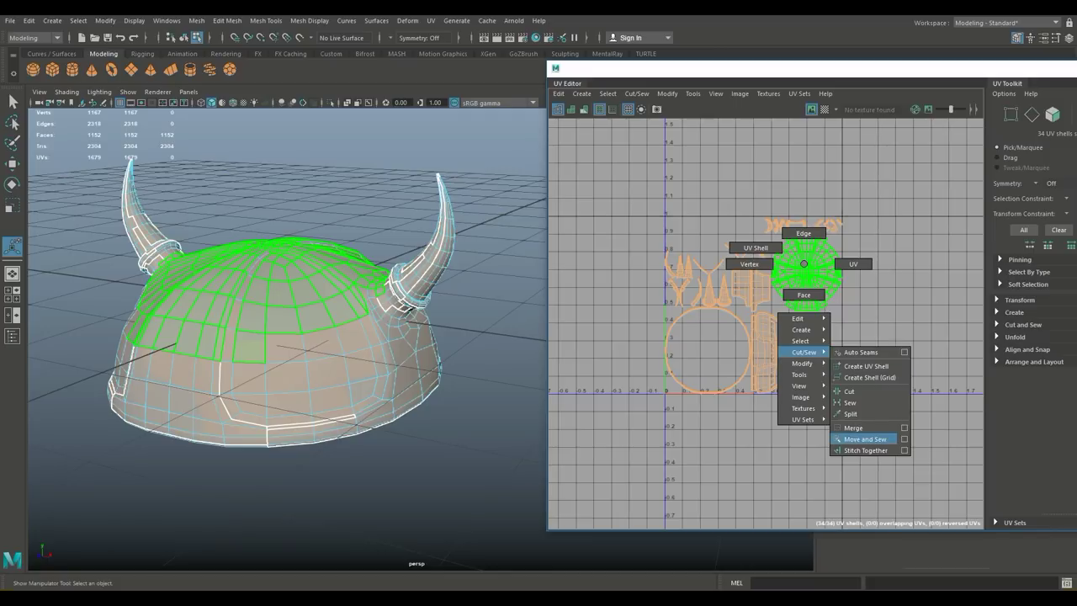
left_click(865, 439)
middle_click_drag(865, 439, 828, 463, "alt")
scroll(736, 348, "up", 1)
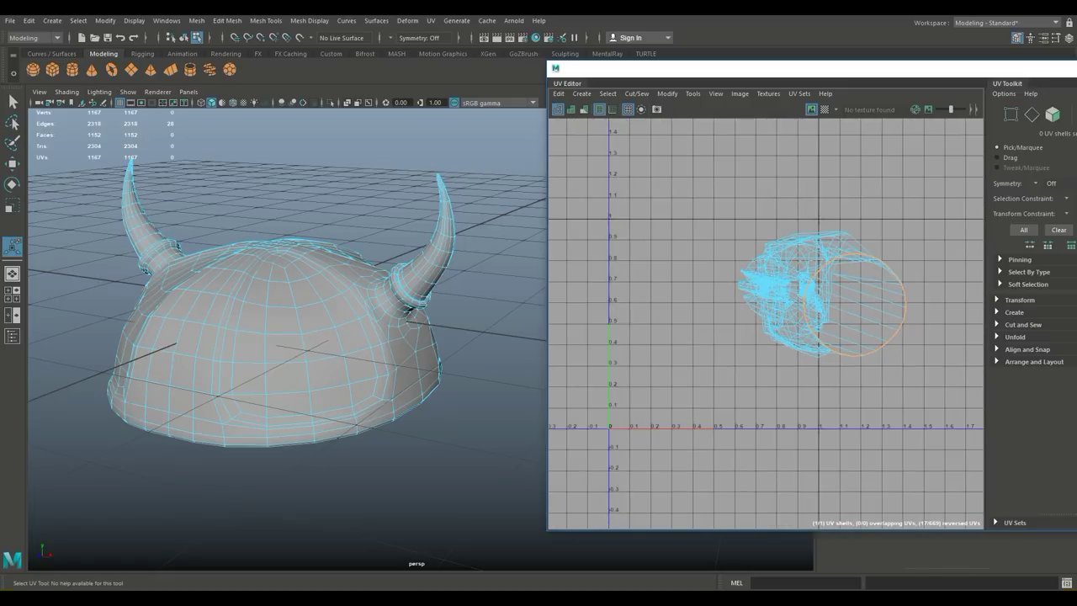
scroll(286, 345, "down", 1)
scroll(286, 345, "up", 1)
- Switch to edge selection and select the first stretches of the horizontal edge loop along the rim band's upper border
right_click_drag(337, 262, 338, 234)
scroll(337, 277, "up", 2)
left_click_drag(244, 420, 298, 377, "alt")
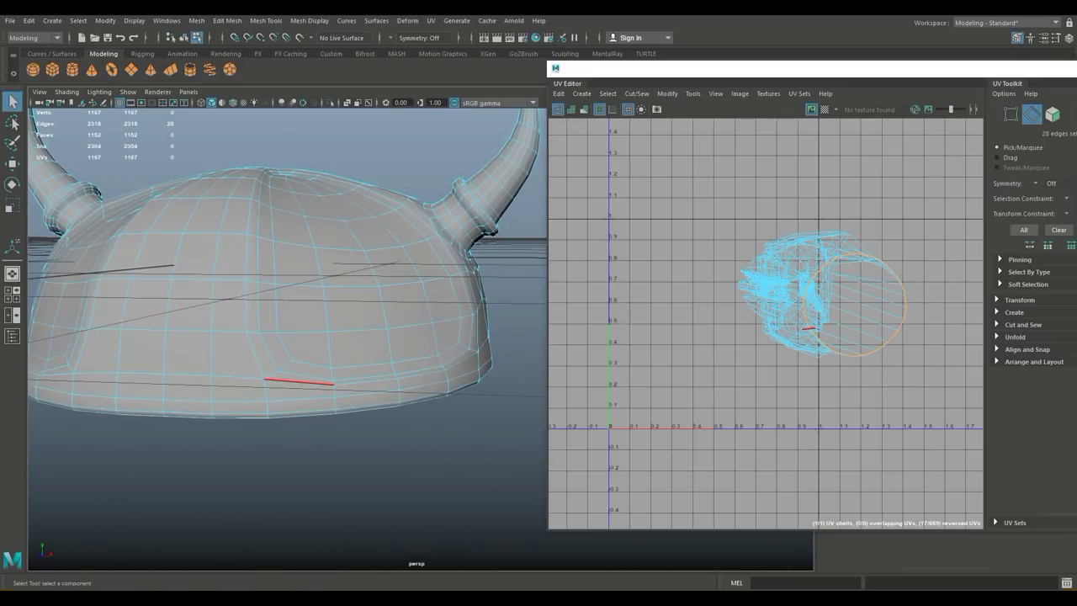
double_click(300, 382)
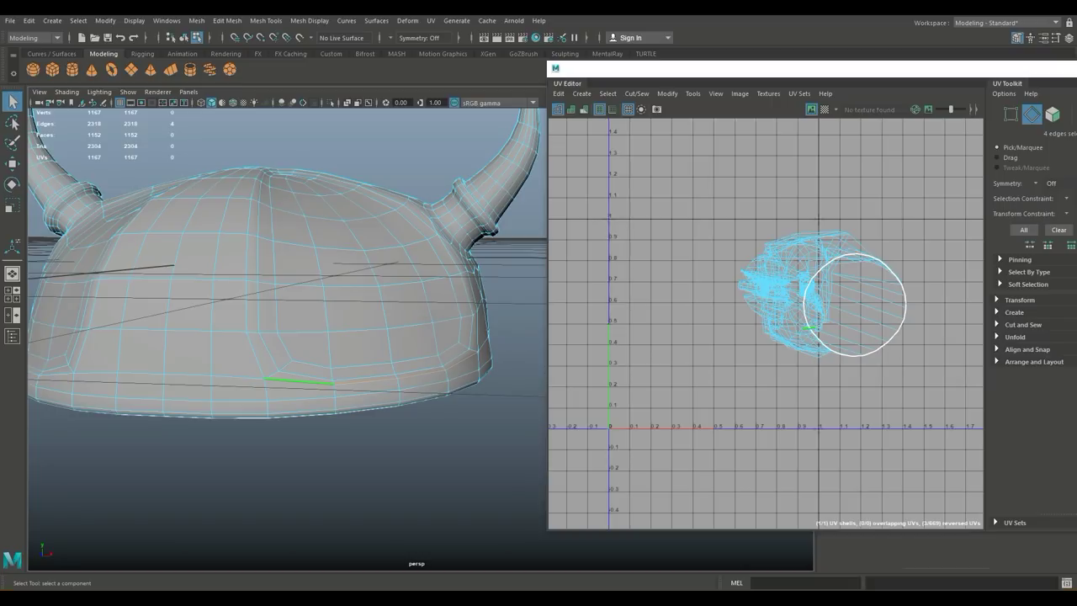
left_click_drag(240, 406, 459, 414, "alt")
left_click(330, 430, "shift")
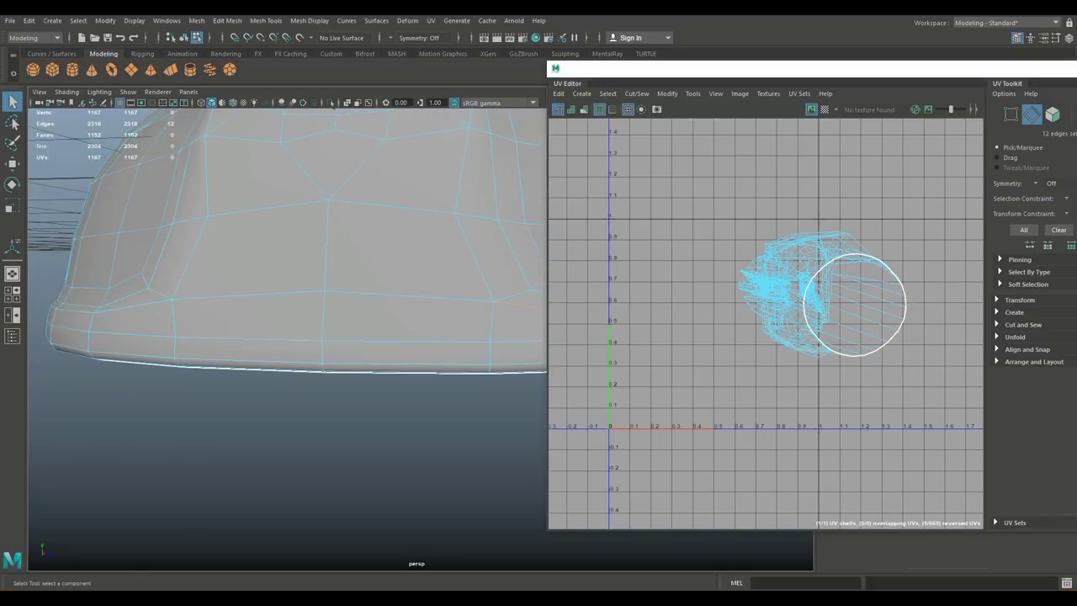
double_click(414, 296, "shift")
left_click_drag(332, 102, 379, 118, "alt")
left_click(438, 349, "shift")
left_click_drag(438, 350, 482, 401, "alt")
middle_click_drag(472, 407, 346, 390, "alt")
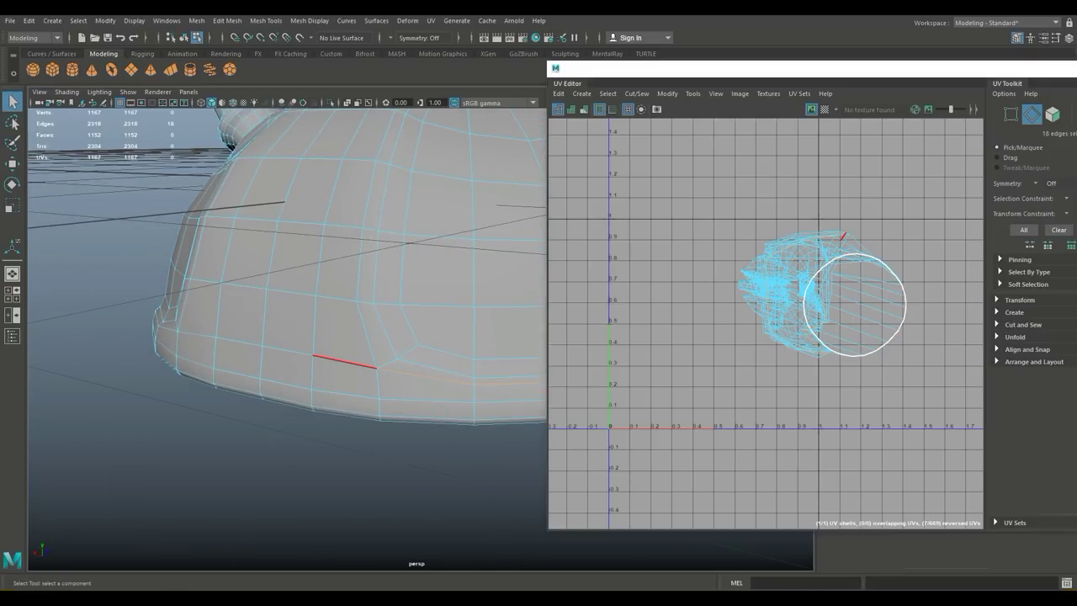
- Add the remaining edges of the rim band's upper border until the loop closes around the helmet
left_click_drag(288, 404, 395, 426, "alt")
left_click(395, 408, "shift")
left_click(395, 428, "shift")
left_click(395, 440, "shift")
left_click(396, 444, "shift")
left_click_drag(395, 444, 523, 439, "alt")
left_click(375, 359, "shift")
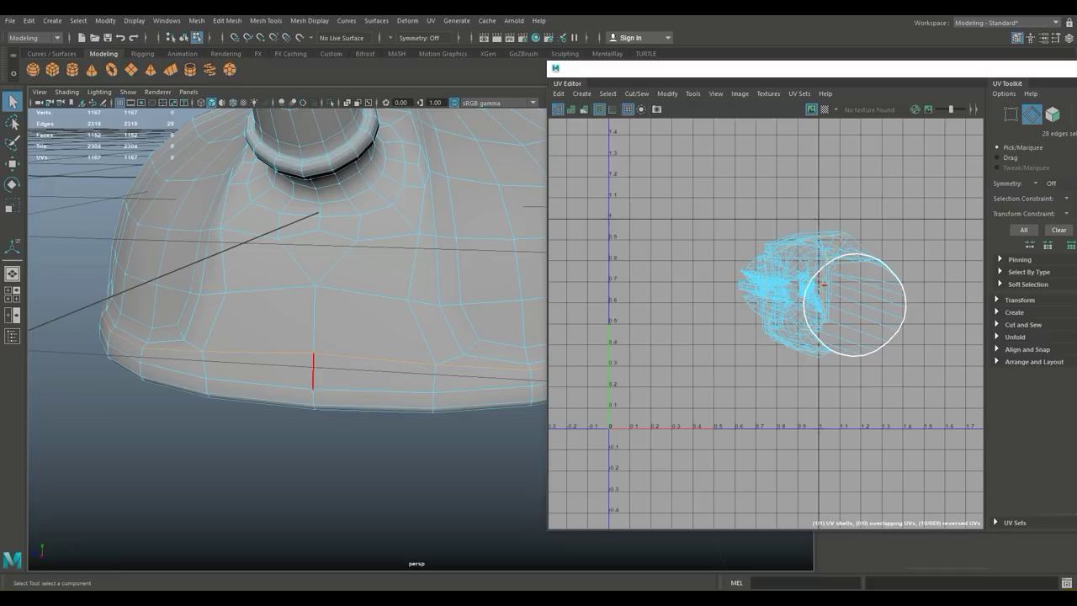
scroll(369, 409, "down", 4)
left_click_drag(368, 409, 234, 369, "alt")
middle_click_drag(234, 369, 194, 456, "alt")
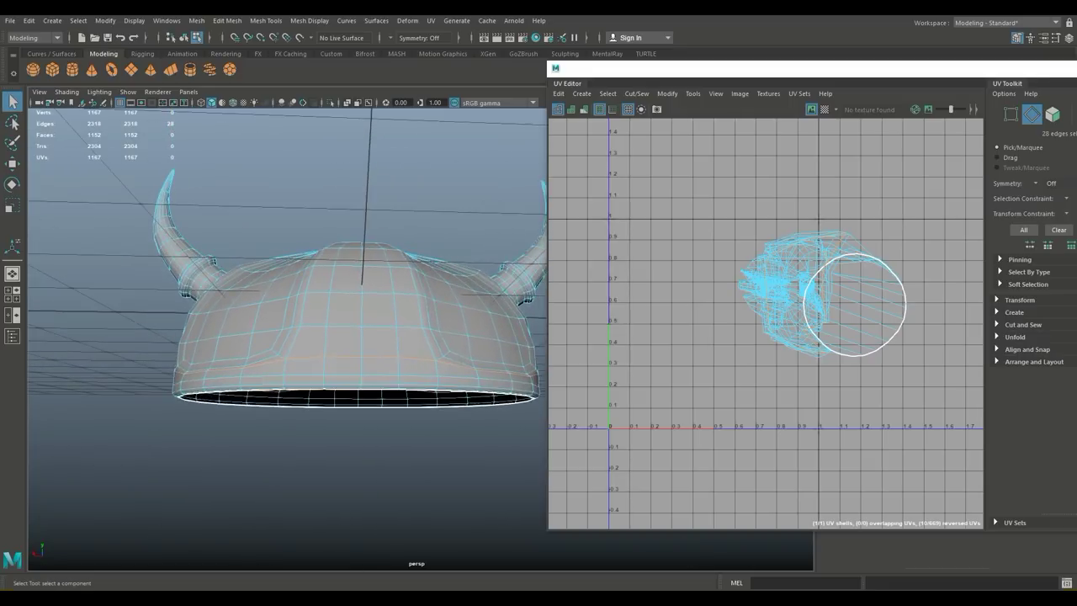
- Add one vertical line of edges down the rim band to the selection and cut the UVs along all selected edges
scroll(442, 337, "up", 3)
left_click(327, 383, "shift")
left_click(326, 403, "shift")
left_click(327, 413, "shift")
left_click_drag(327, 413, 326, 299, "alt")
middle_click_drag(326, 298, 320, 425, "alt")
scroll(287, 413, "up", 3)
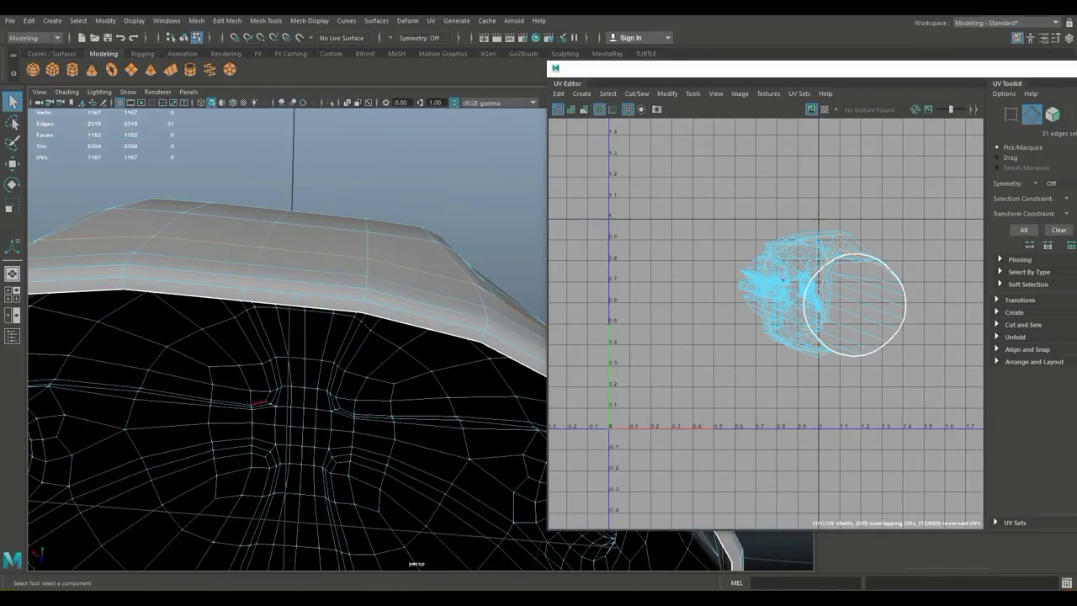
scroll(282, 329, "down", 3)
left_click_drag(290, 340, 329, 443, "alt")
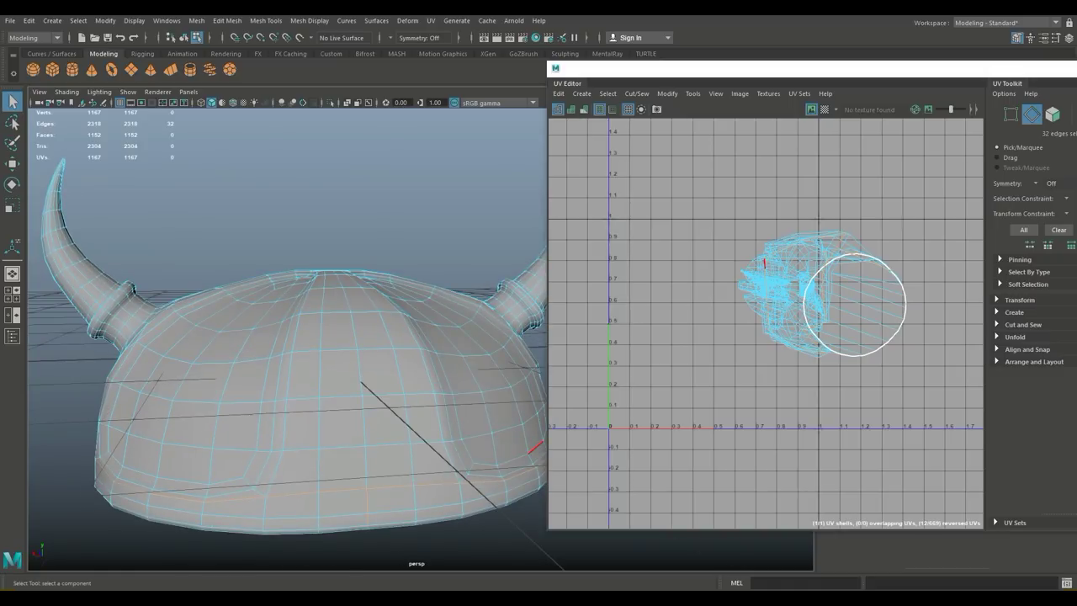
right_click(780, 287)
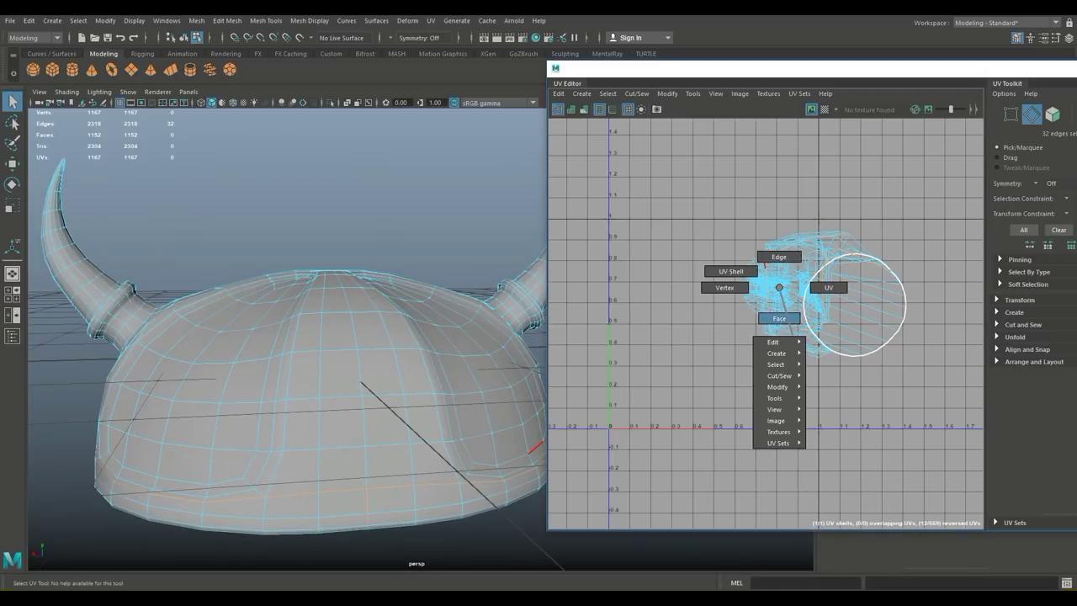
mouse_move(779, 375)
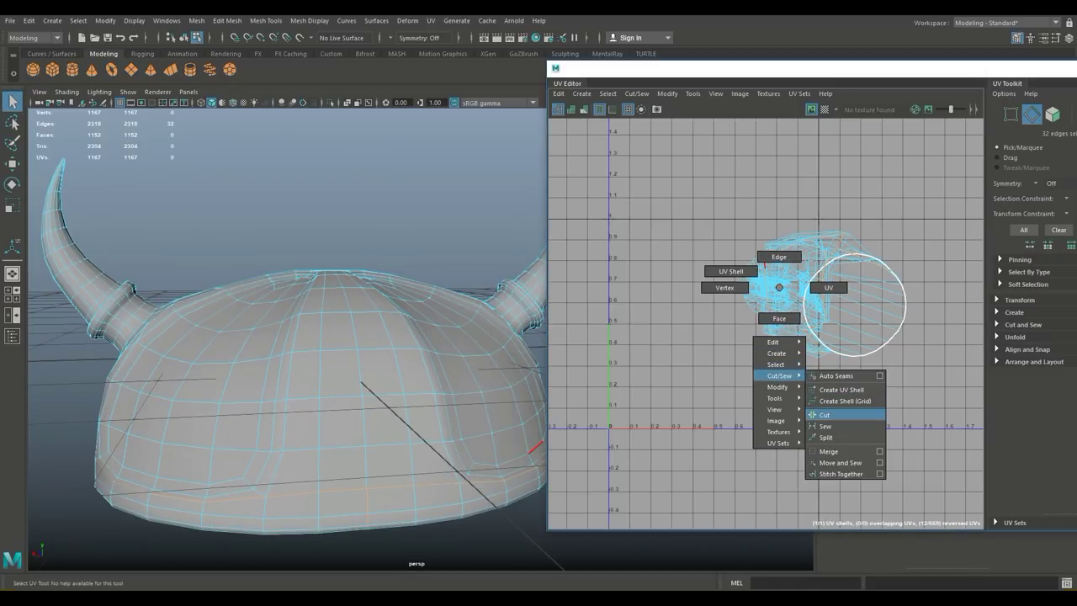
left_click(824, 415)
- Select both UV shells, the rim band and the rest of the helmet, and unfold them
scroll(799, 316, "down", 2)
right_click(799, 315)
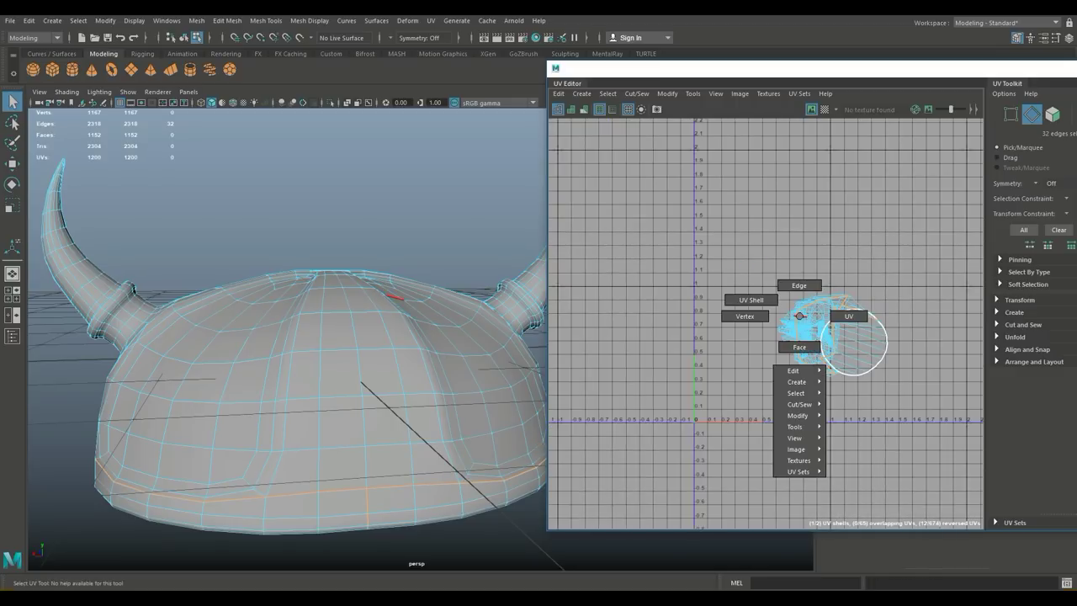
left_click(750, 299)
left_click_drag(734, 267, 942, 457)
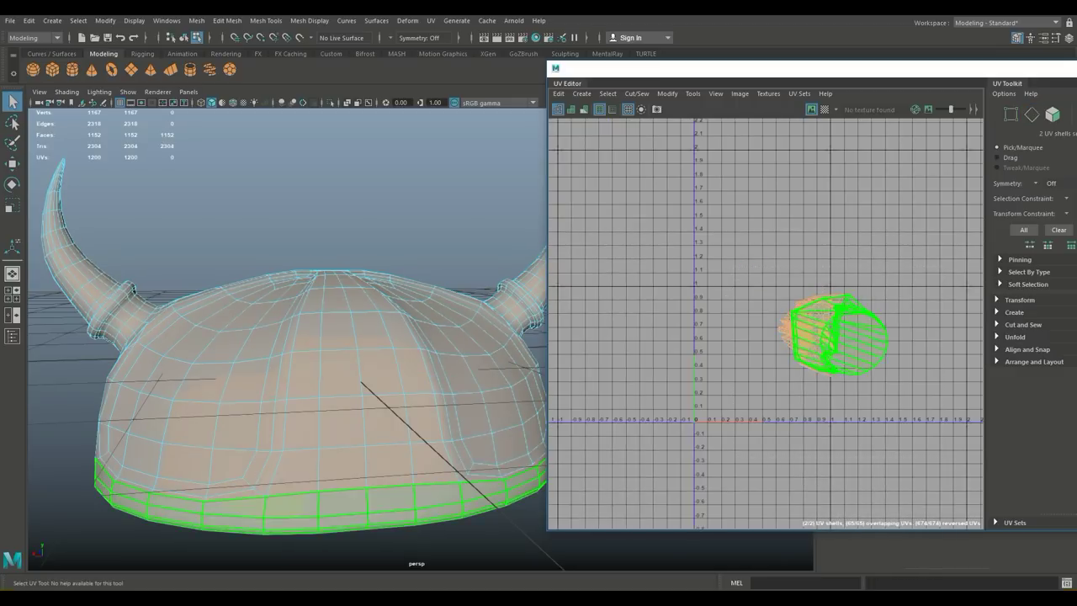
right_click_drag(823, 323, 821, 422)
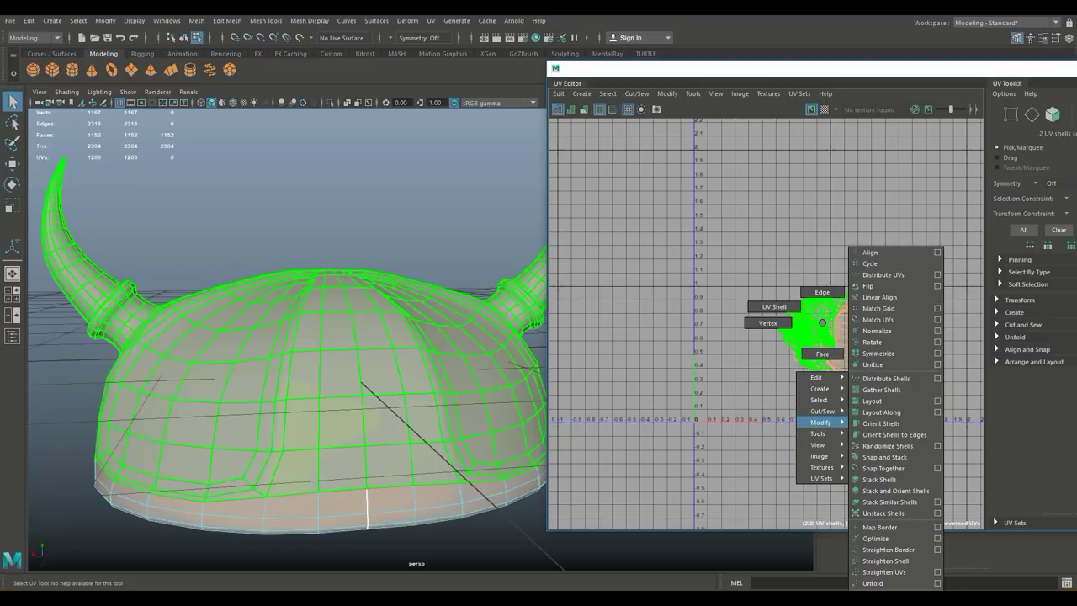
right_click_drag(823, 370, 875, 582)
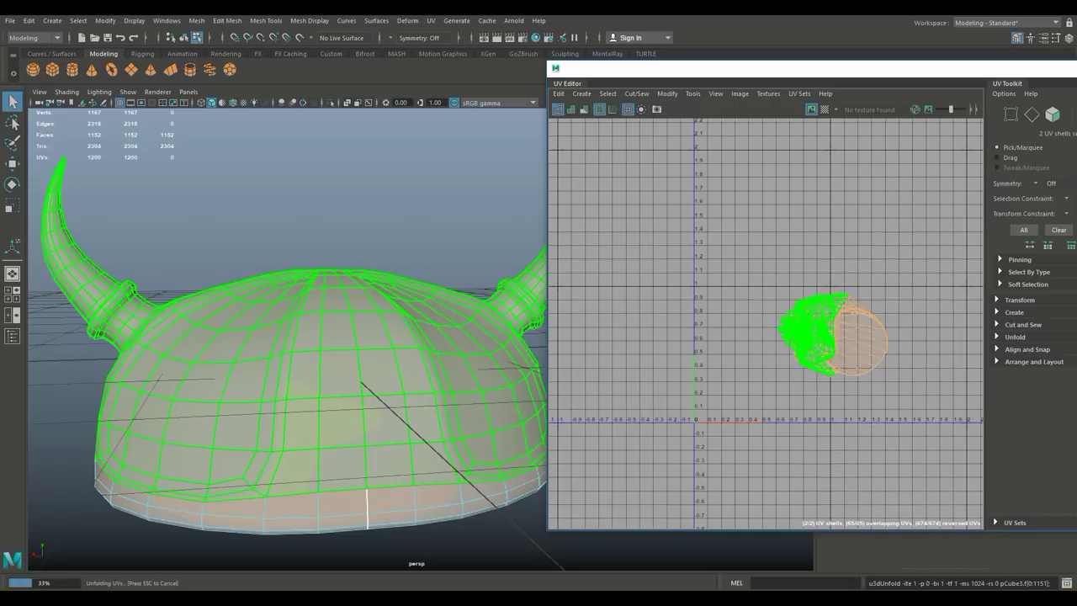
scroll(757, 255, "down", 5)
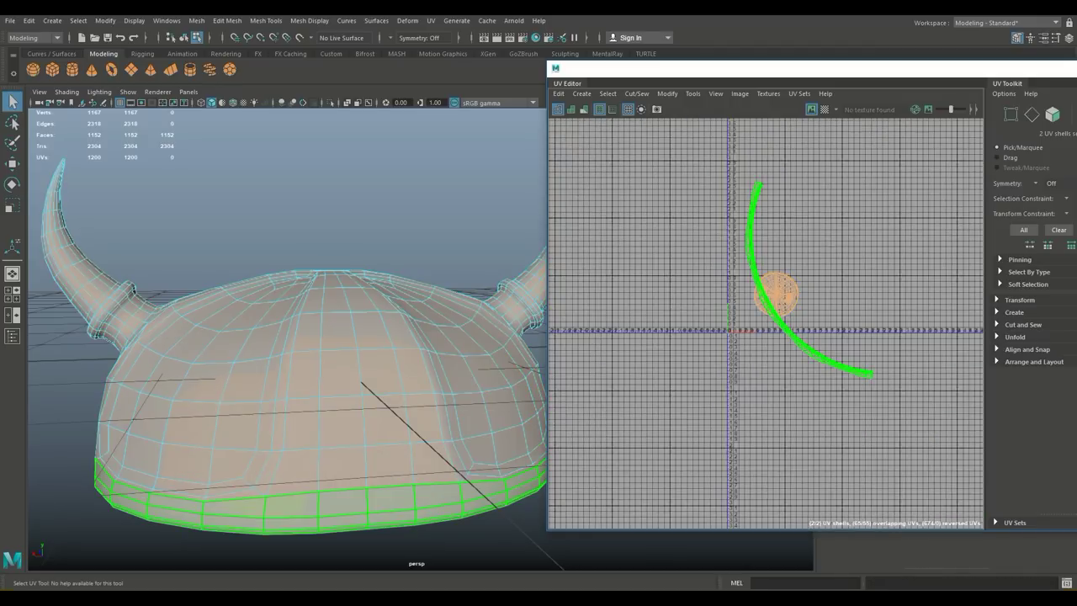
- Switch to edge selection and select the edge loop around the base of one horn, below its collar
scroll(337, 337, "down", 6)
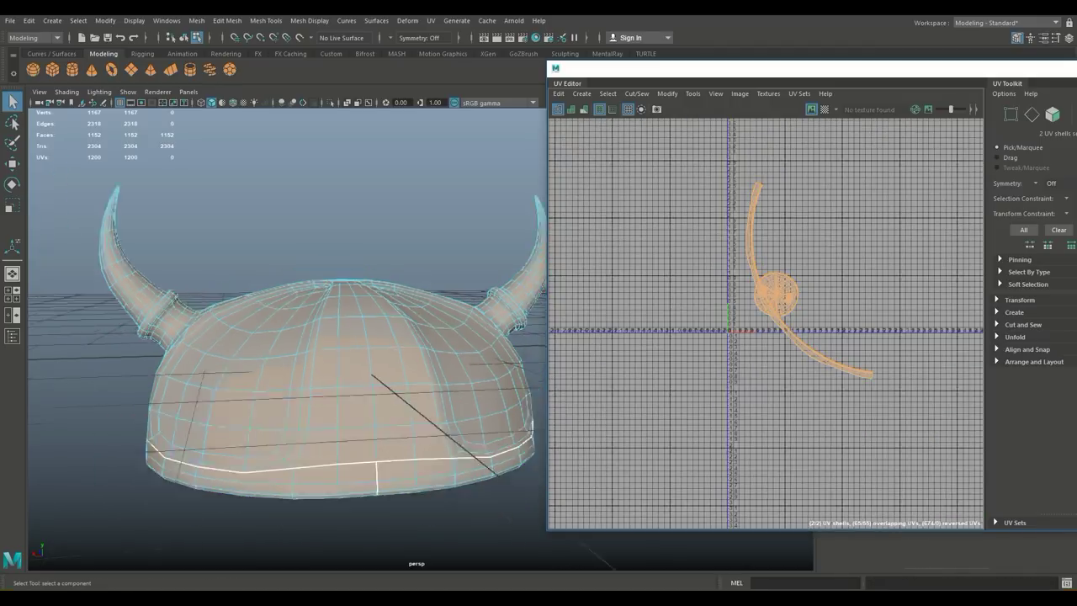
left_click_drag(336, 328, 330, 361, "alt")
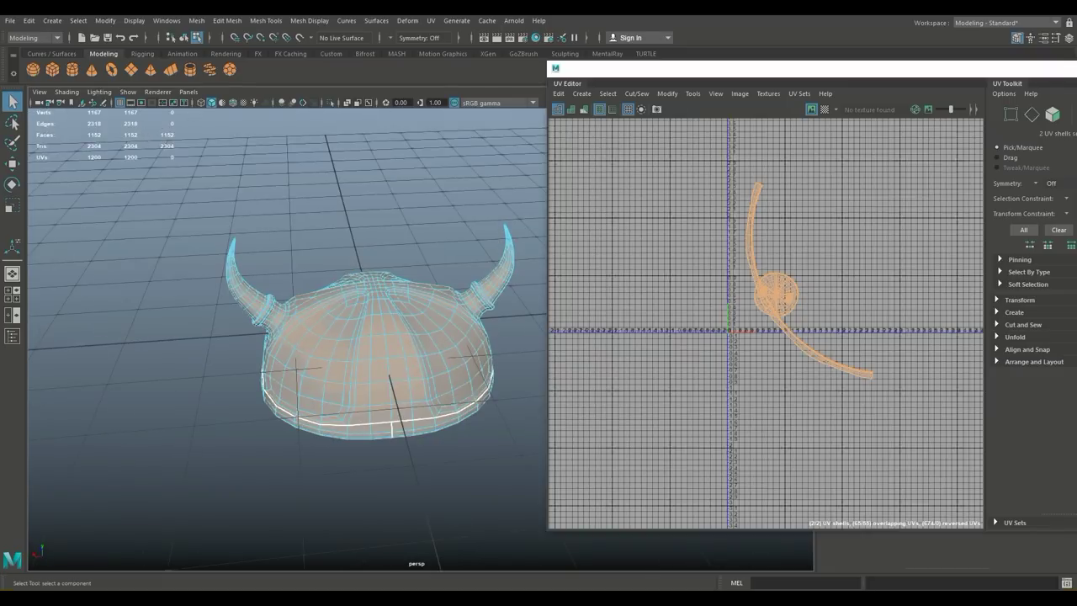
scroll(331, 360, "up", 5)
middle_click_drag(331, 360, 213, 376, "alt")
scroll(213, 376, "up", 4)
left_click_drag(336, 361, 269, 383, "alt")
middle_click_drag(269, 383, 234, 391, "alt")
scroll(286, 339, "up", 4)
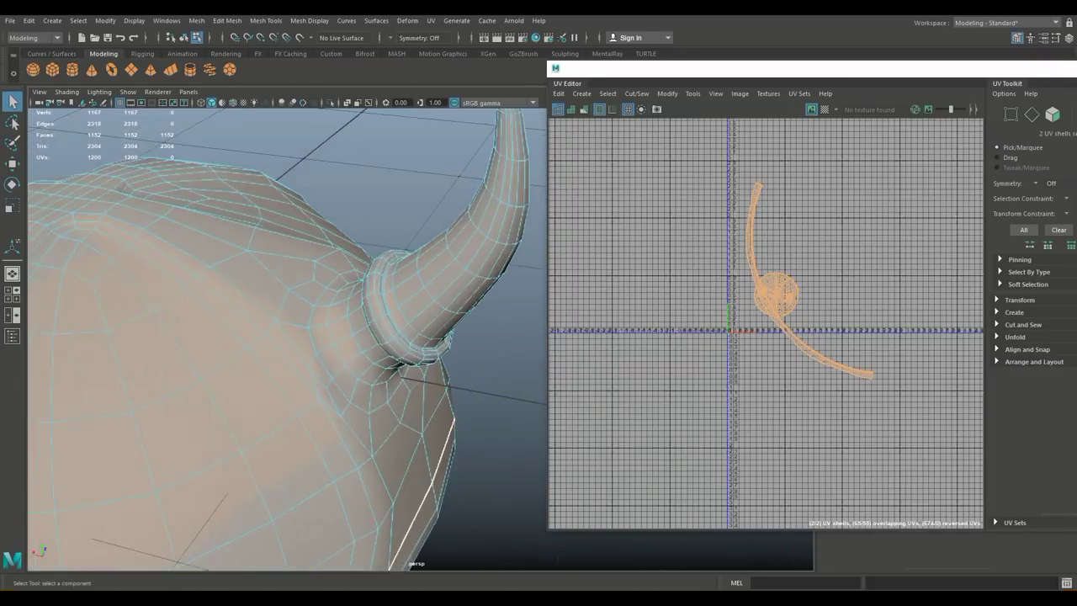
right_click_drag(337, 262, 286, 262)
left_click_drag(358, 375, 386, 323, "alt")
middle_click_drag(337, 370, 408, 333, "alt")
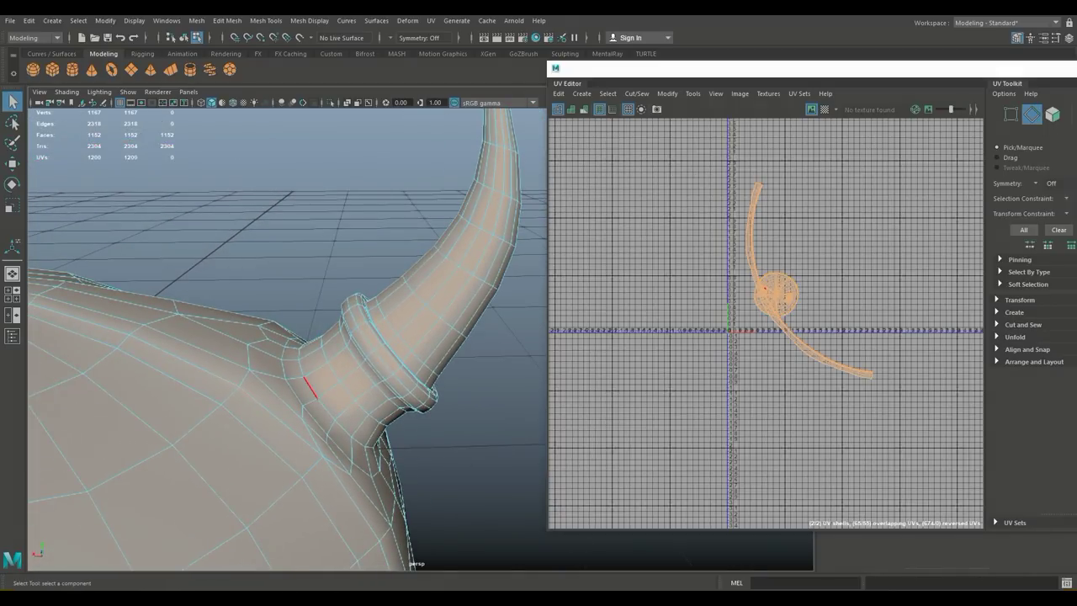
double_click(310, 387)
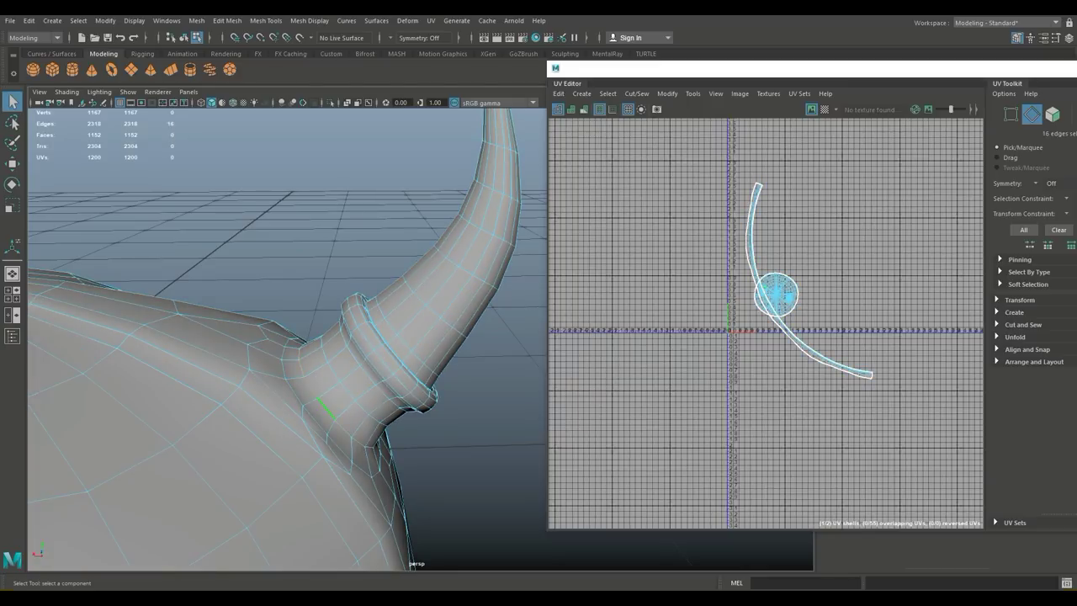
- Add a lengthwise line of edges from the horn's base over the collar and up the horn to the selection
left_click_drag(354, 312, 374, 366, "alt")
middle_click_drag(404, 303, 290, 457, "alt")
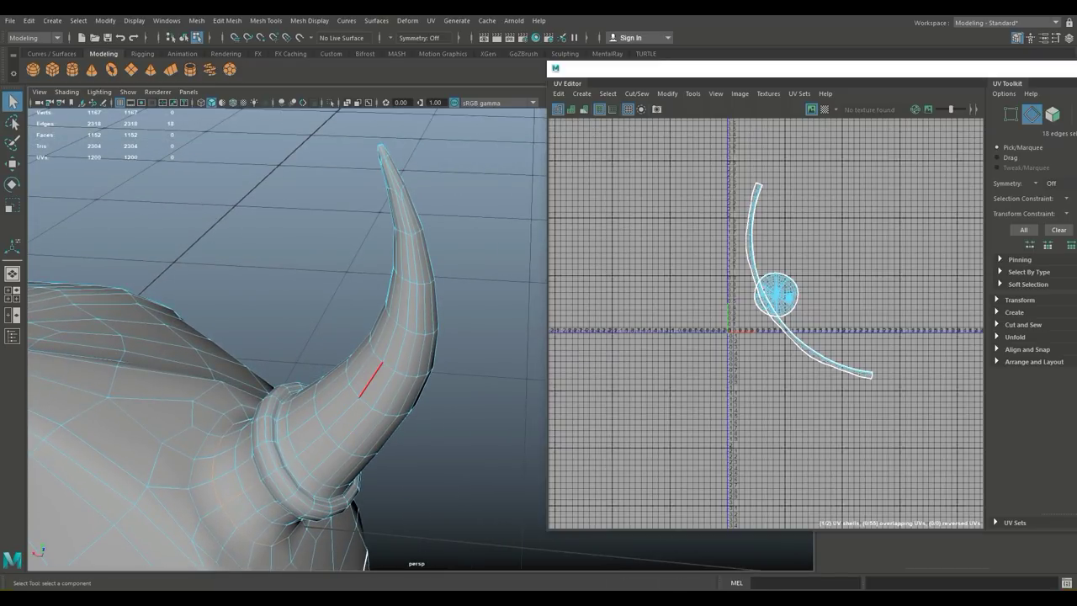
left_click_drag(391, 414, 399, 357, "alt")
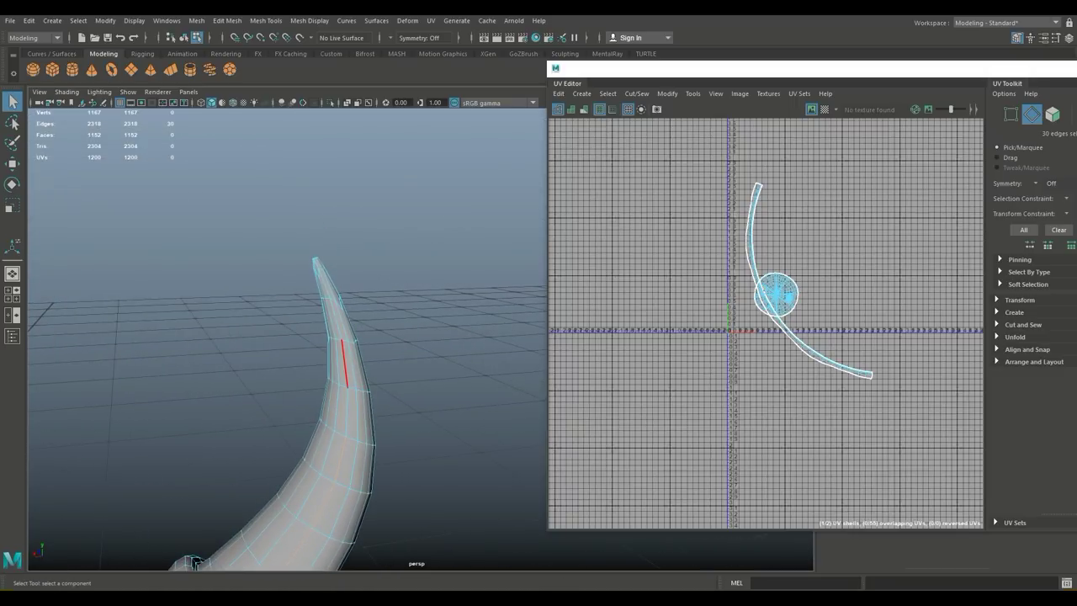
left_click_drag(352, 366, 295, 363, "alt")
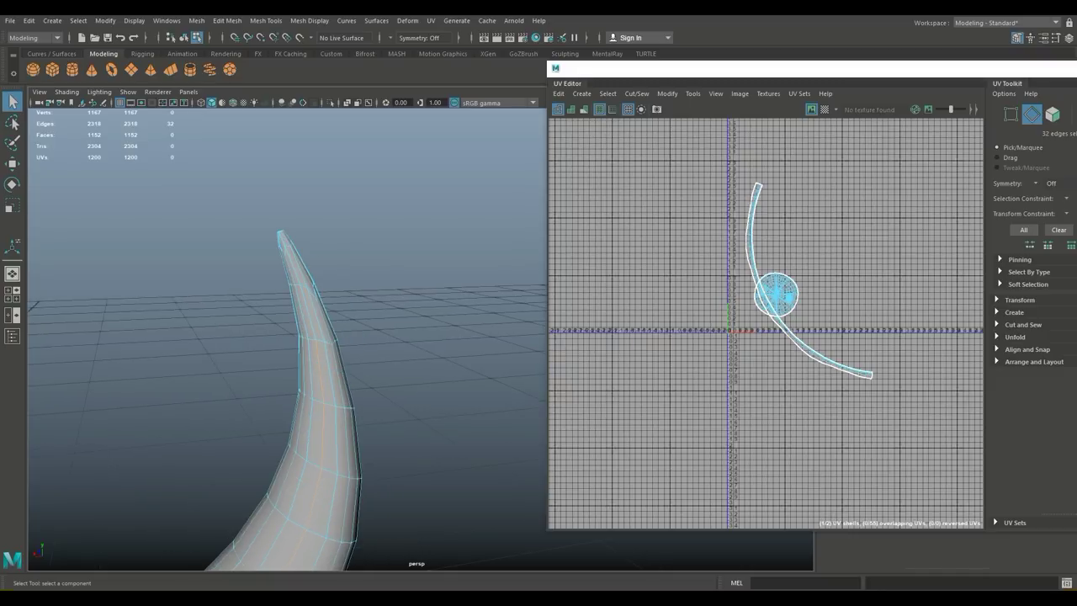
- Extend the lengthwise edge line to the horn's tip and cut the UVs along all selected edges
scroll(291, 337, "up", 4)
left_click(214, 291, "shift")
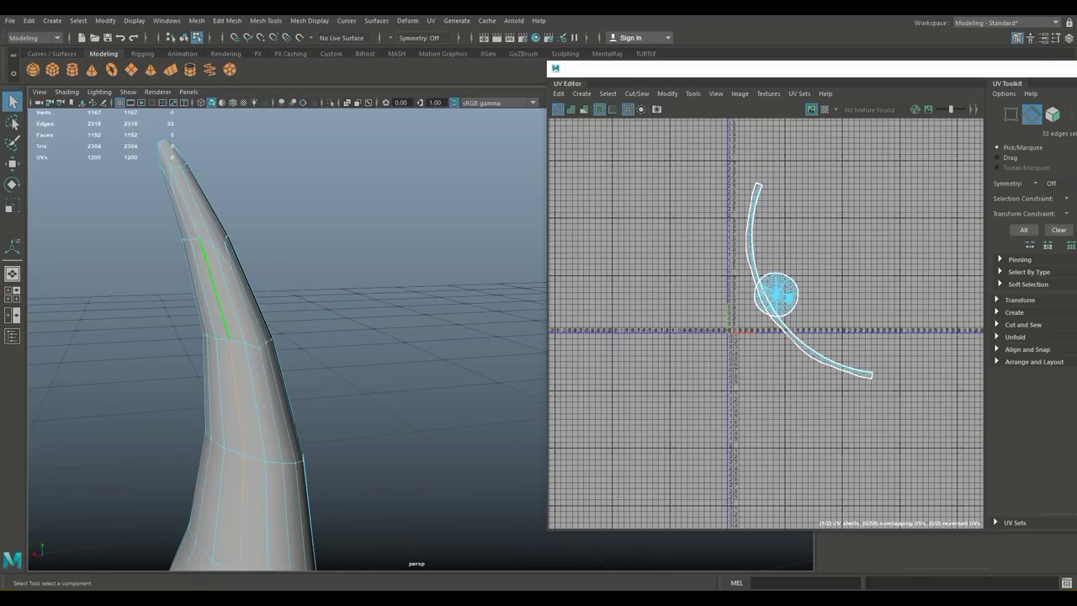
left_click(185, 200, "shift")
middle_click_drag(185, 200, 379, 393, "alt")
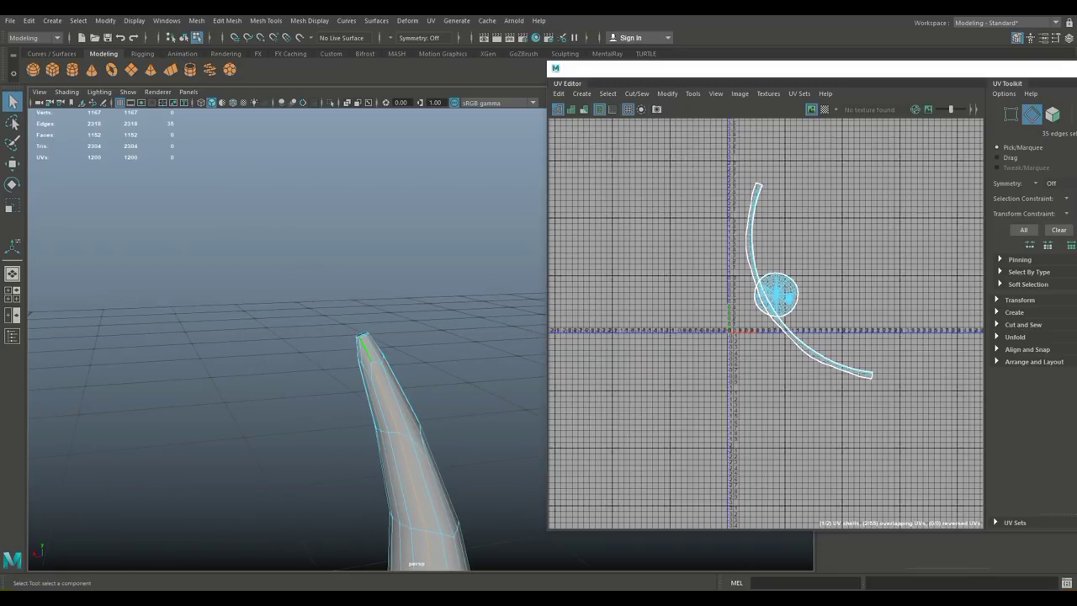
scroll(365, 348, "up", 3)
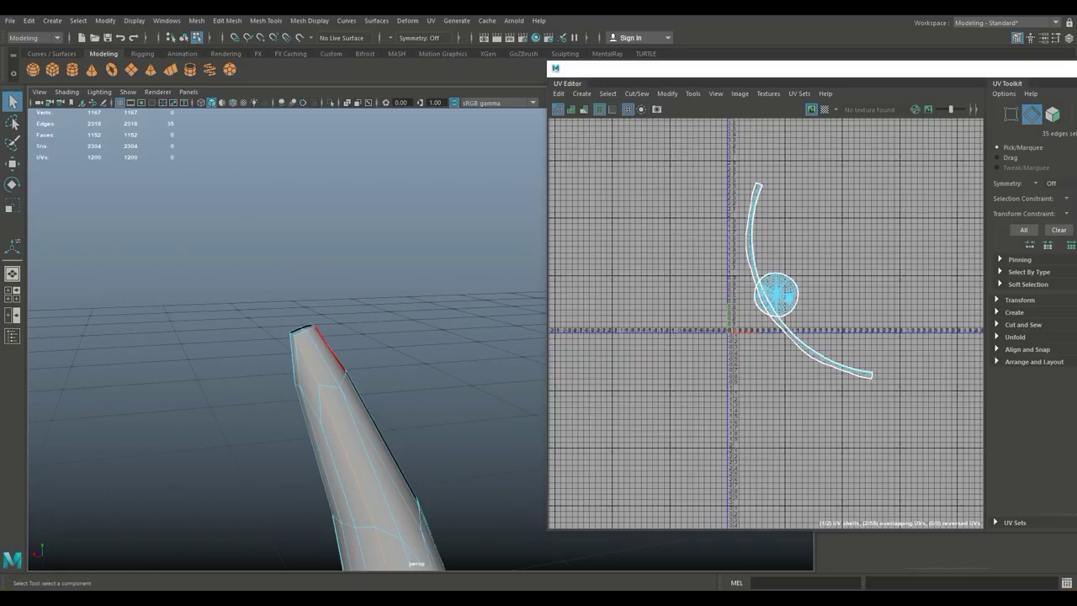
scroll(331, 347, "down", 7)
middle_click_drag(332, 347, 337, 246, "alt")
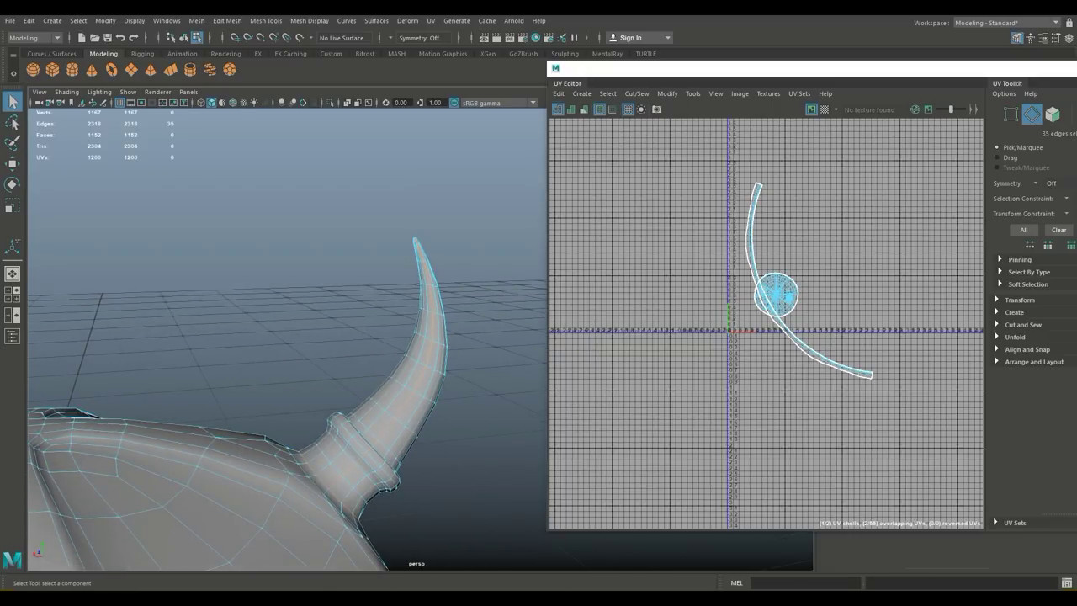
right_click_drag(779, 302, 833, 429)
- Select the edge loop around the base of the opposite horn, below its collar
scroll(332, 370, "down", 6)
mouse_move(287, 378)
left_mouse_down("alt")
mouse_move(349, 379)
mouse_move(294, 391)
left_mouse_up("alt")
middle_click_drag(168, 388, 304, 332, "alt")
scroll(305, 331, "up", 2)
mouse_move(294, 332)
left_mouse_down("alt")
mouse_move(312, 379)
mouse_move(305, 347)
left_mouse_up("alt")
scroll(244, 367, "up", 3)
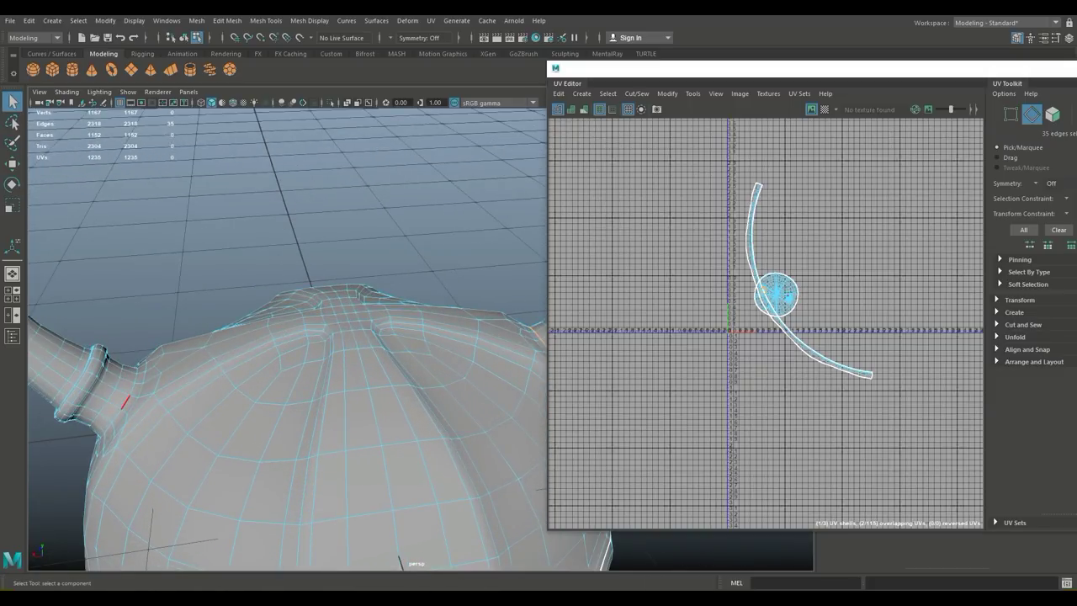
double_click(132, 390)
- Add a lengthwise line of edges running from this horn's base over the collar to its tip to the selection
scroll(286, 337, "down", 3)
left_click_drag(287, 353, 280, 331, "alt")
left_click_drag(201, 390, 195, 394, "alt")
left_click(213, 382, "shift")
left_click(207, 392, "shift")
scroll(207, 395, "up", 5)
middle_click_drag(205, 416, 513, 413, "alt")
left_click_drag(337, 404, 282, 394, "alt")
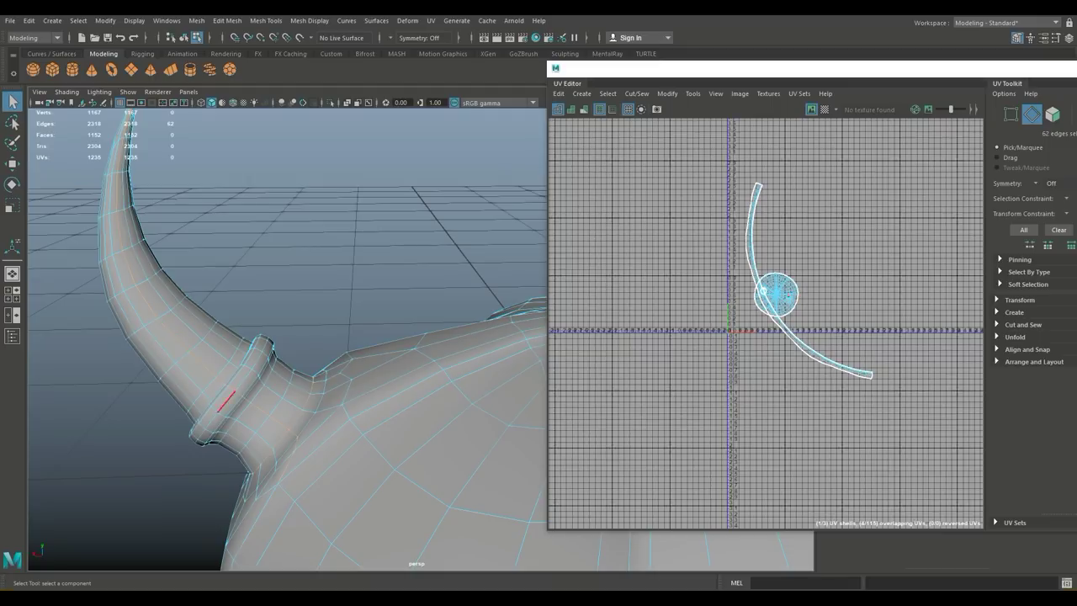
middle_click_drag(244, 411, 208, 380, "alt")
left_click_drag(208, 380, 290, 441, "alt")
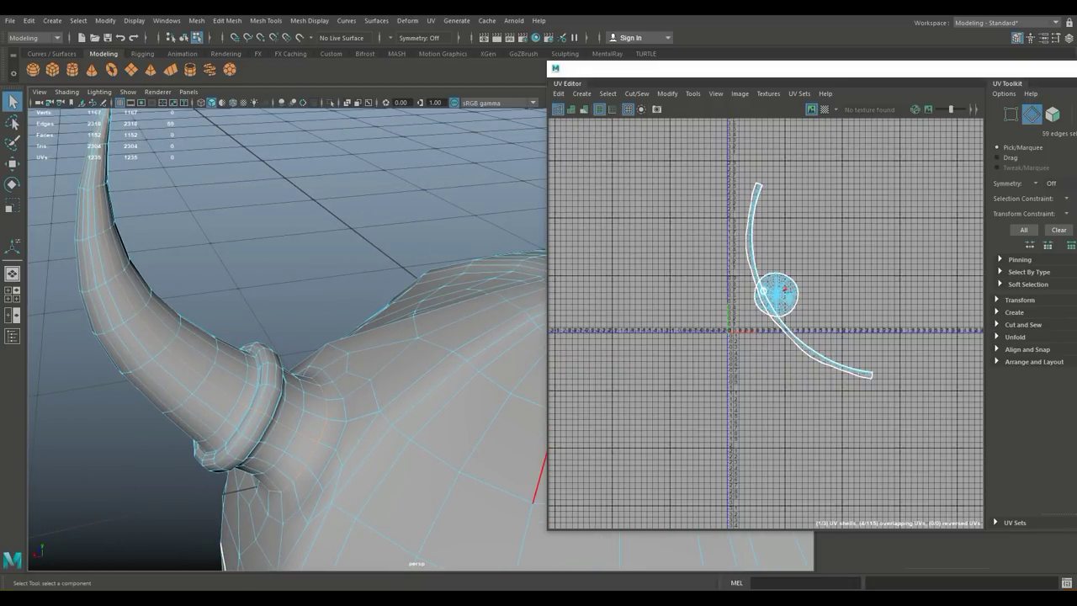
- Cut the UVs along the second horn's selected edges and unfold all UV shells
right_click_drag(770, 292, 815, 419)
right_click_drag(776, 290, 855, 581)
left_click(776, 290)
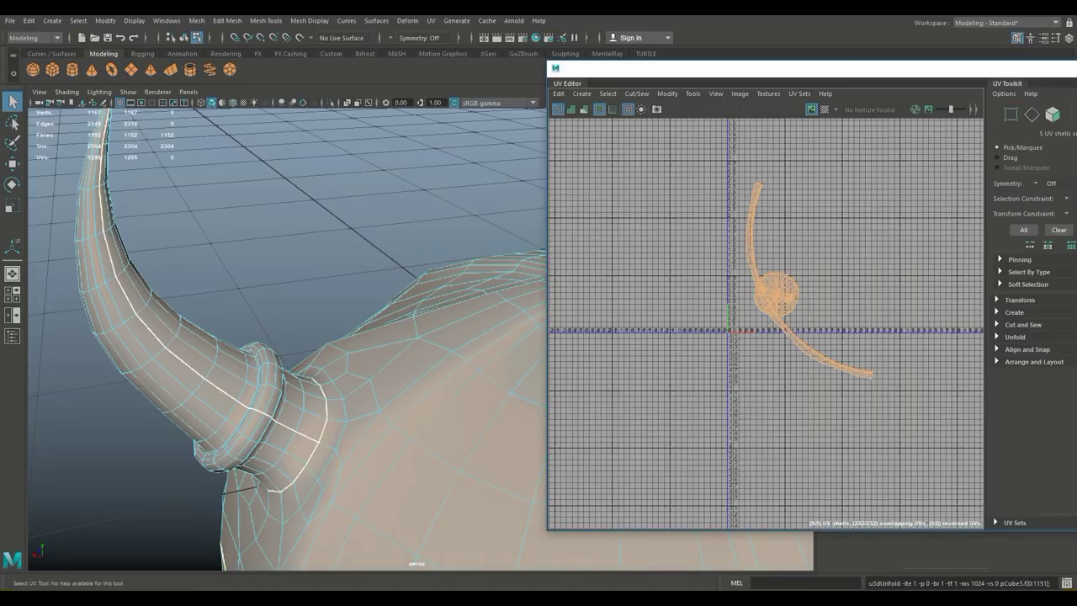
- Lay out the unfolded UV shells so they are arranged separately in the UV space
scroll(786, 385, "down", 2)
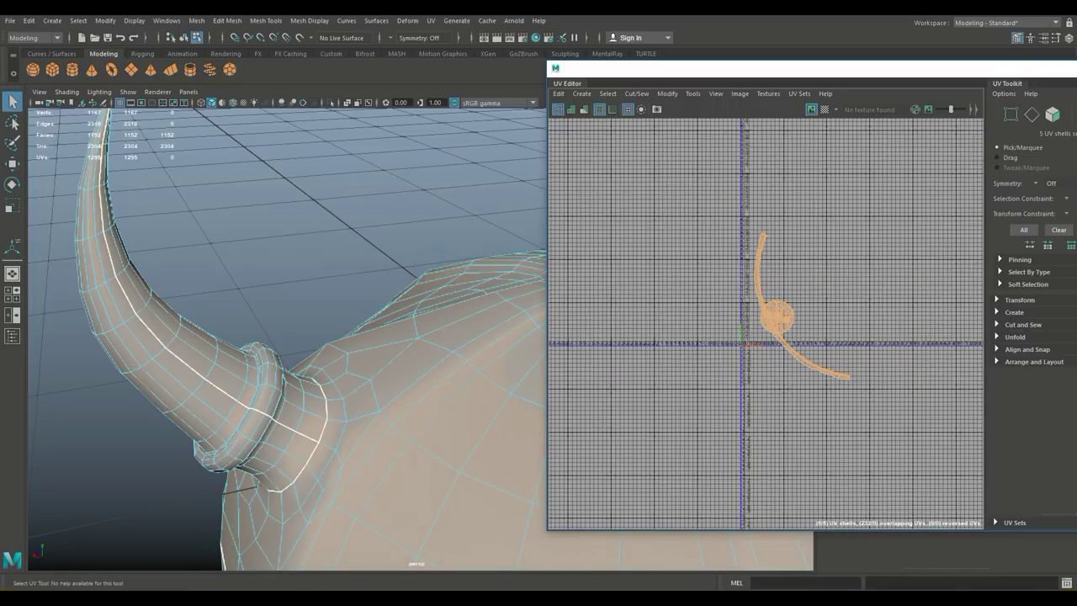
left_click(769, 310)
right_click_drag(769, 310, 829, 401)
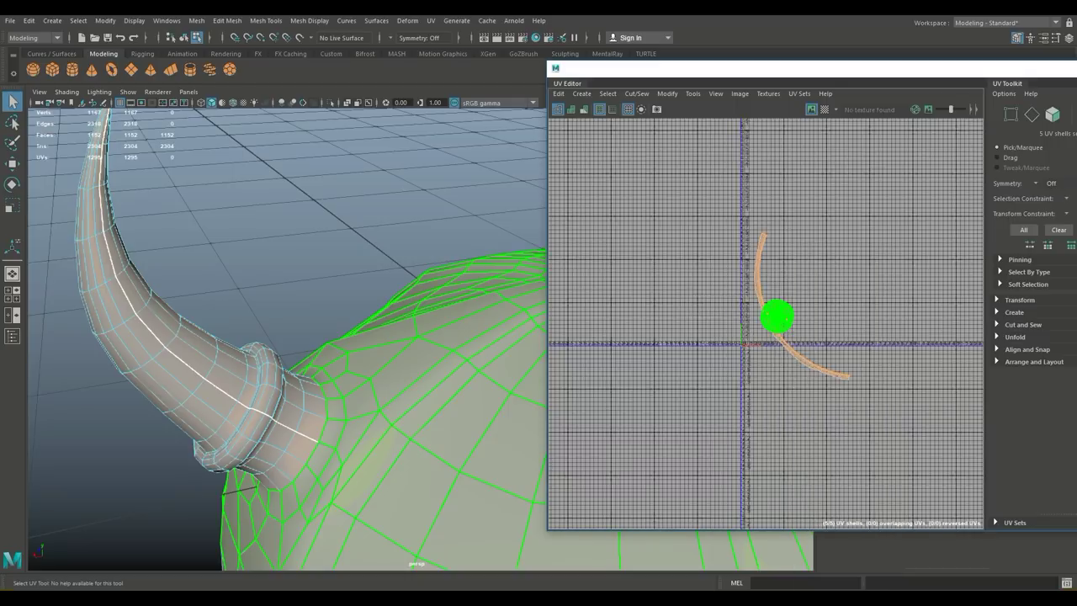
- Examine the arranged UV shells up close and select a small horn shell beside the round helmet shell
scroll(827, 391, "up", 7)
middle_click_drag(791, 379, 986, 455, "alt")
scroll(776, 372, "up", 7)
middle_click_drag(776, 362, 918, 577, "alt")
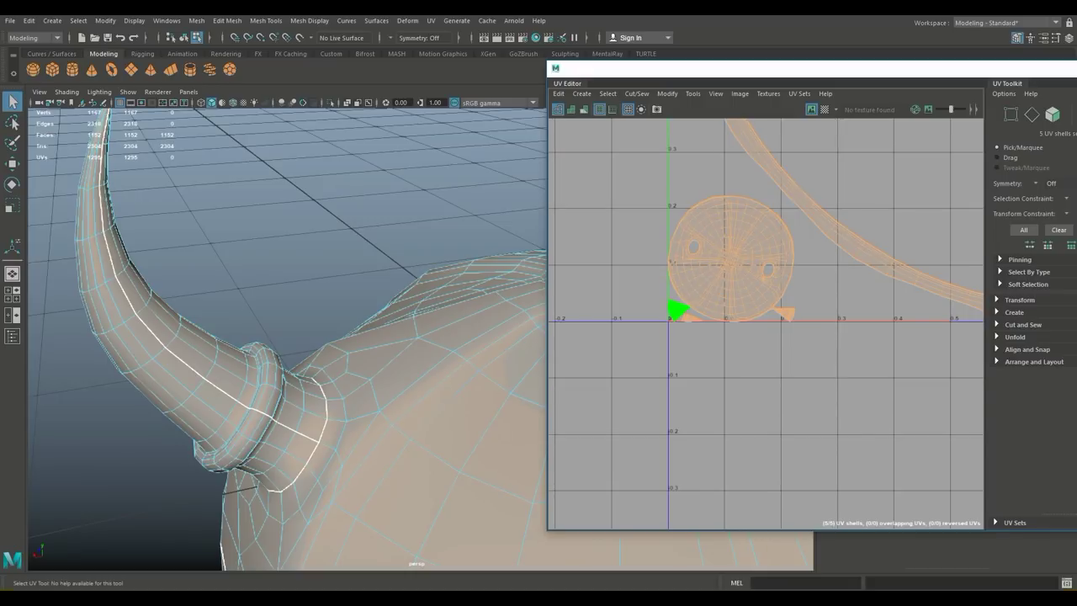
left_click(677, 311)
scroll(745, 290, "down", 1)
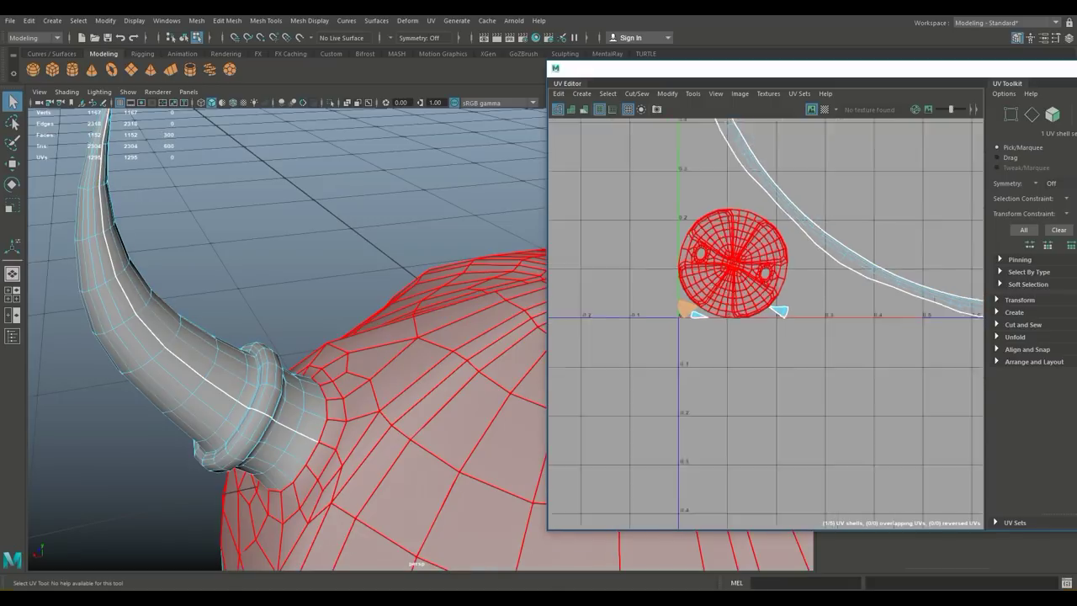
- Switch to edge selection, select the helmet's central edge loop from front to back, and cut the UVs along it
scroll(744, 298, "down", 2)
middle_click_drag(454, 379, 202, 153, "alt")
scroll(202, 153, "down", 3)
middle_click_drag(354, 336, 237, 272, "alt")
left_click_drag(237, 272, 198, 282, "alt")
middle_click_drag(197, 282, 200, 322, "alt")
right_click_drag(313, 263, 313, 225)
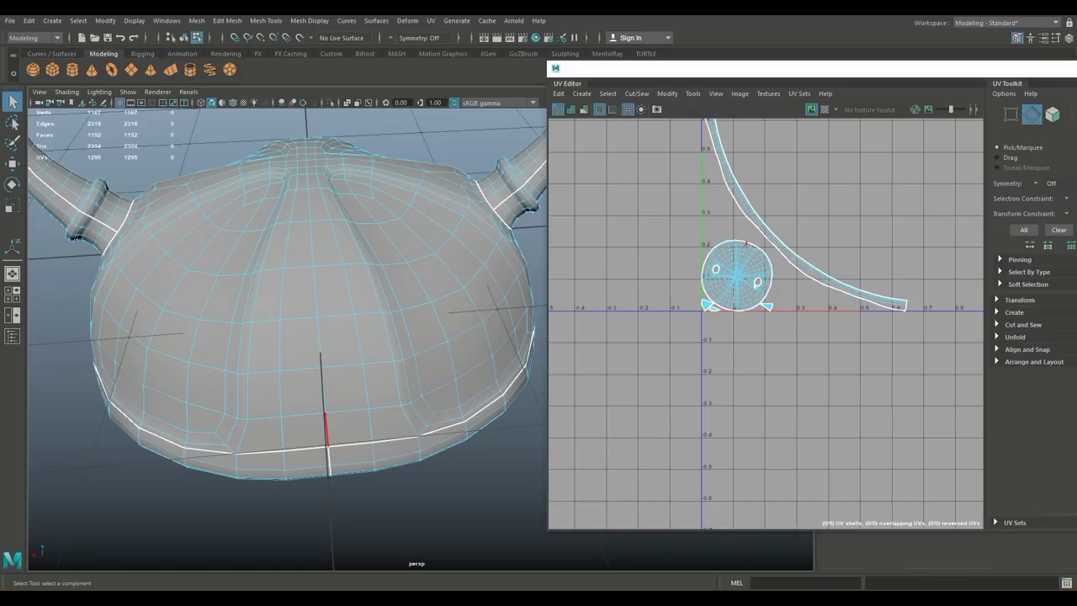
left_click_drag(314, 407, 549, 456, "alt")
left_click_drag(340, 236, 347, 229, "alt")
left_click_drag(393, 409, 207, 421, "alt")
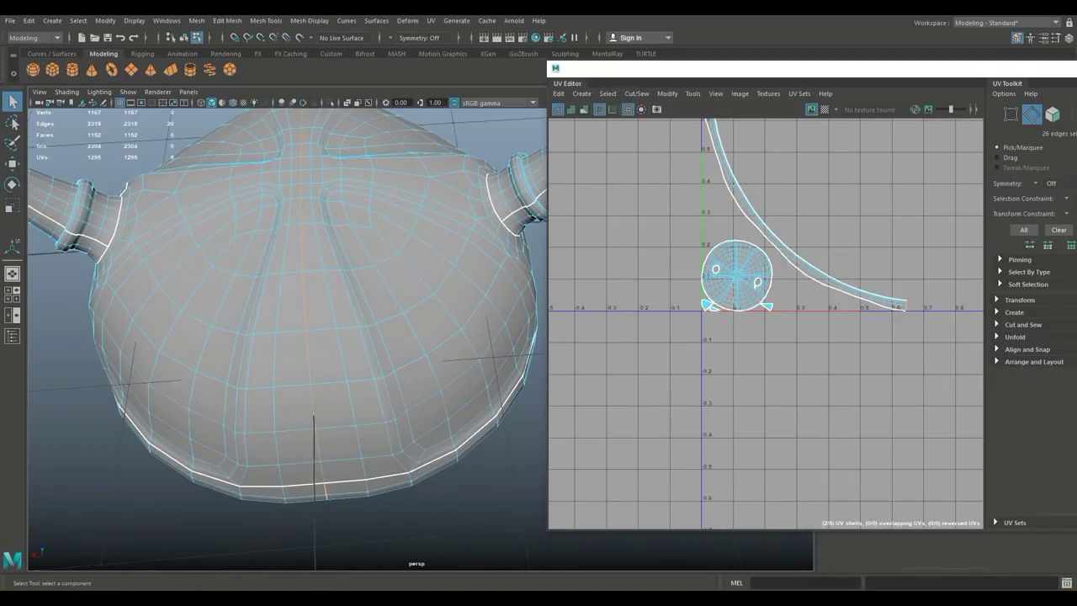
right_click_drag(737, 259, 782, 385)
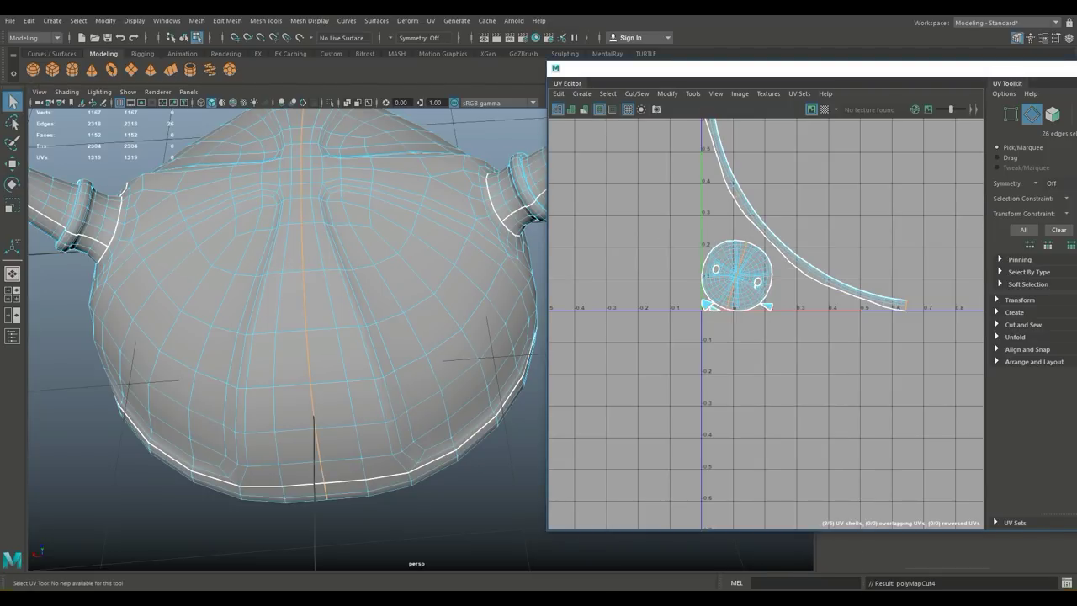
- Switch to UV shell selection and move one half of the helmet's dome shell to about U 0.45, V 0.2
right_click_drag(756, 269, 723, 258)
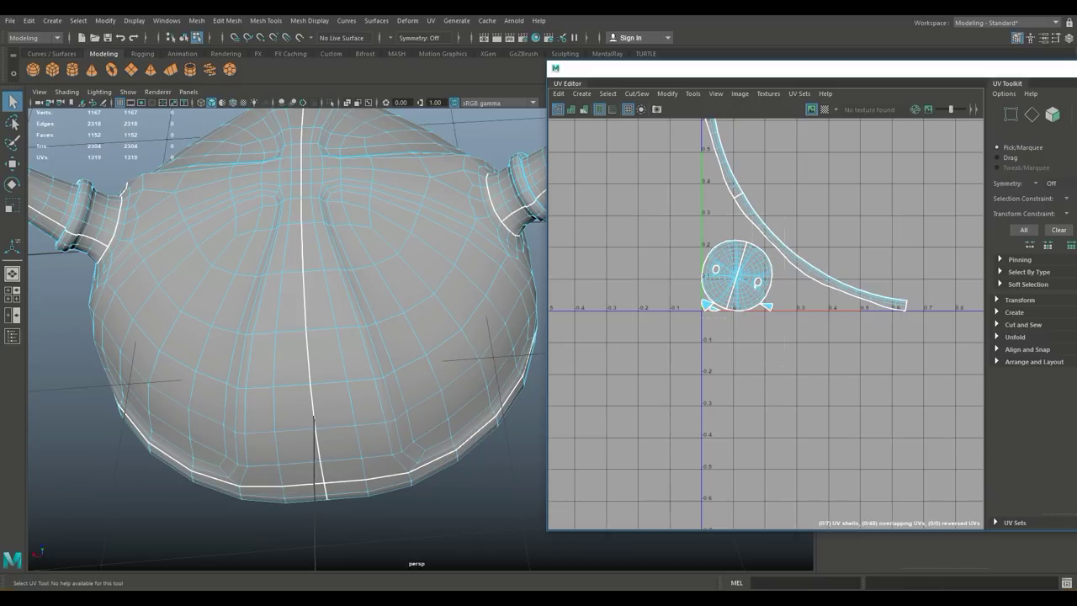
left_click_drag(785, 367, 709, 277)
left_click(755, 276)
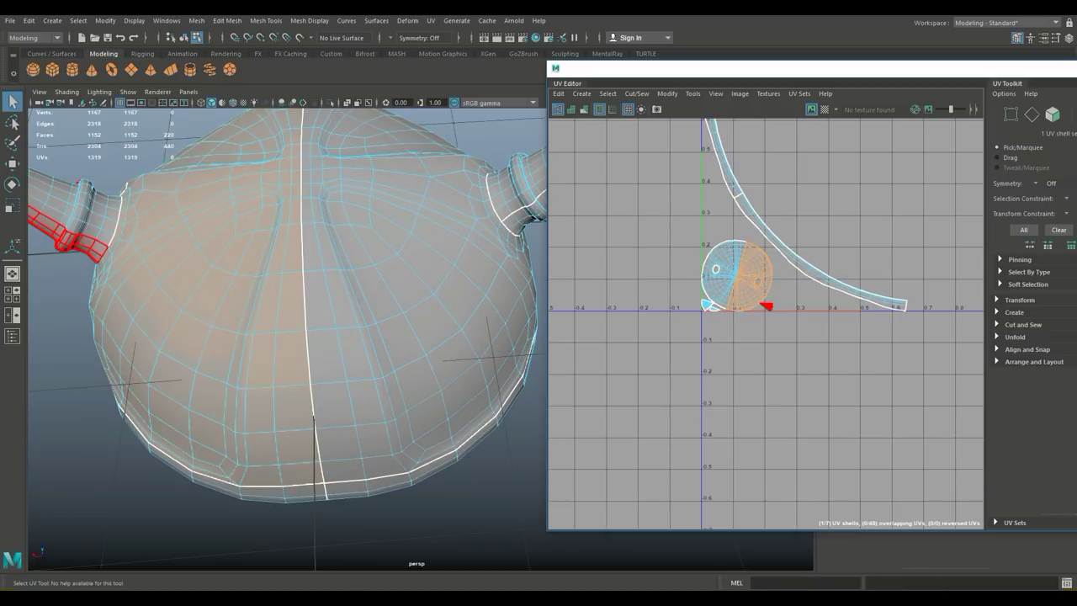
key("w")
left_click_drag(749, 276, 844, 245)
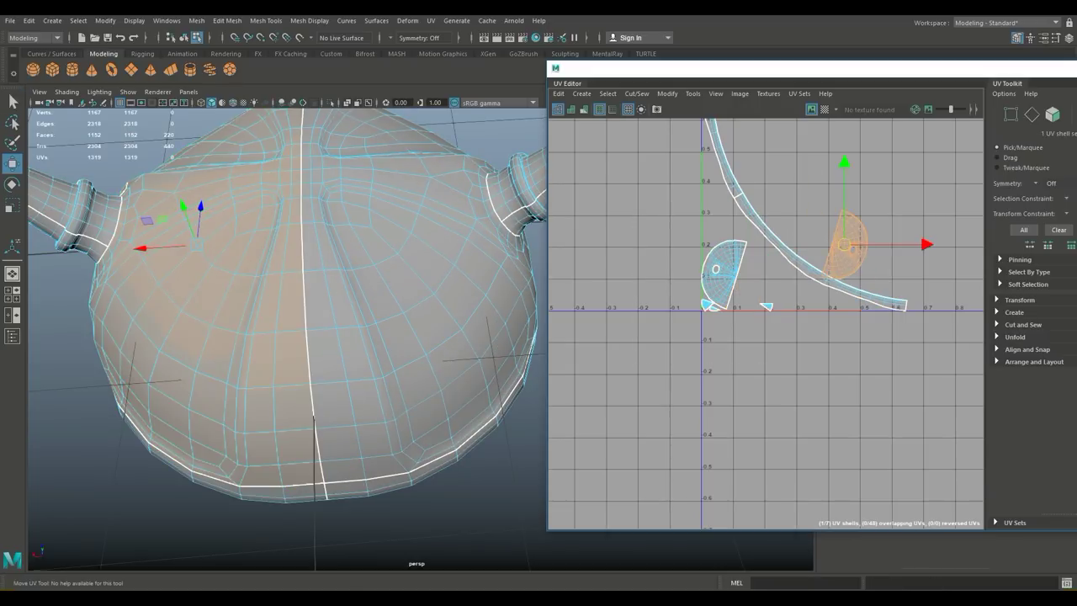
- Select all UV shells, including both dome halves, both rim band pieces and the horns, and unfold them
middle_click_drag(294, 277, 332, 340, "alt")
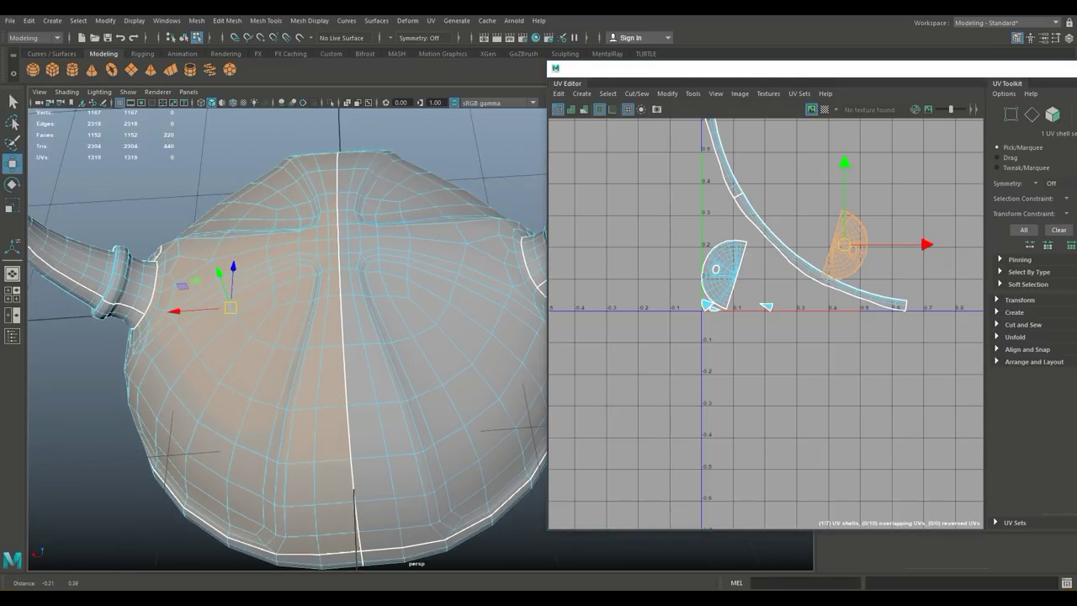
left_click_drag(332, 340, 356, 411, "alt")
left_click_drag(236, 286, 248, 160, "alt")
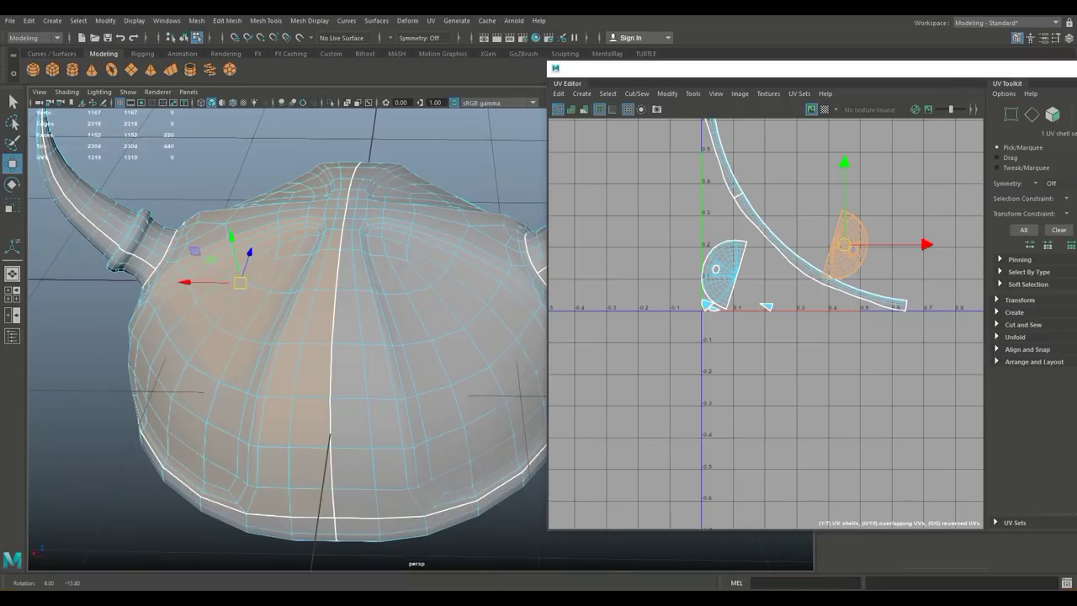
key("a")
middle_click_drag(774, 278, 708, 317, "alt")
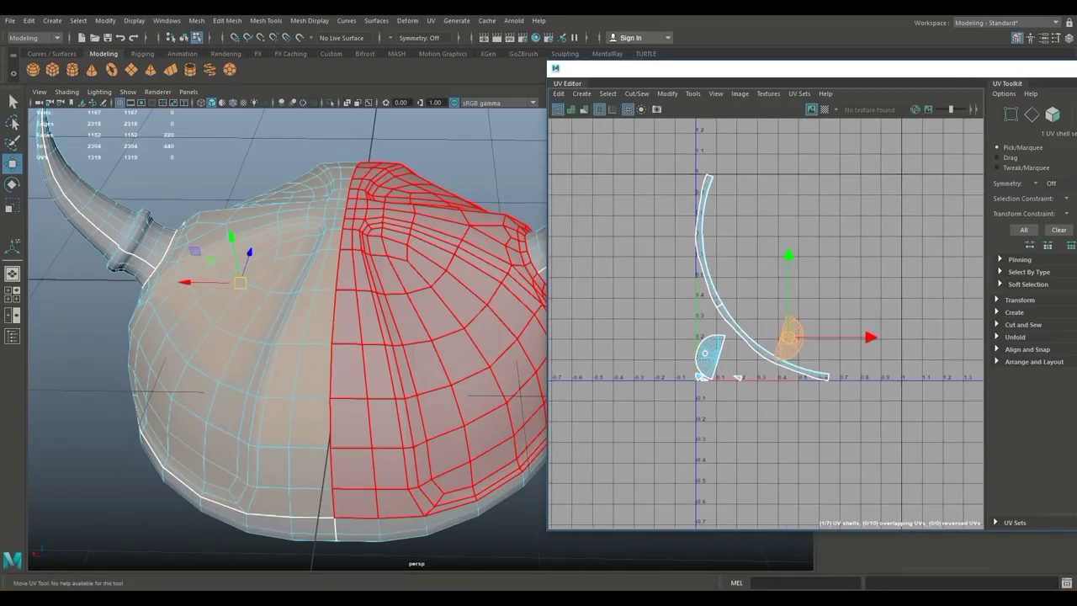
right_click_drag(713, 287, 665, 271)
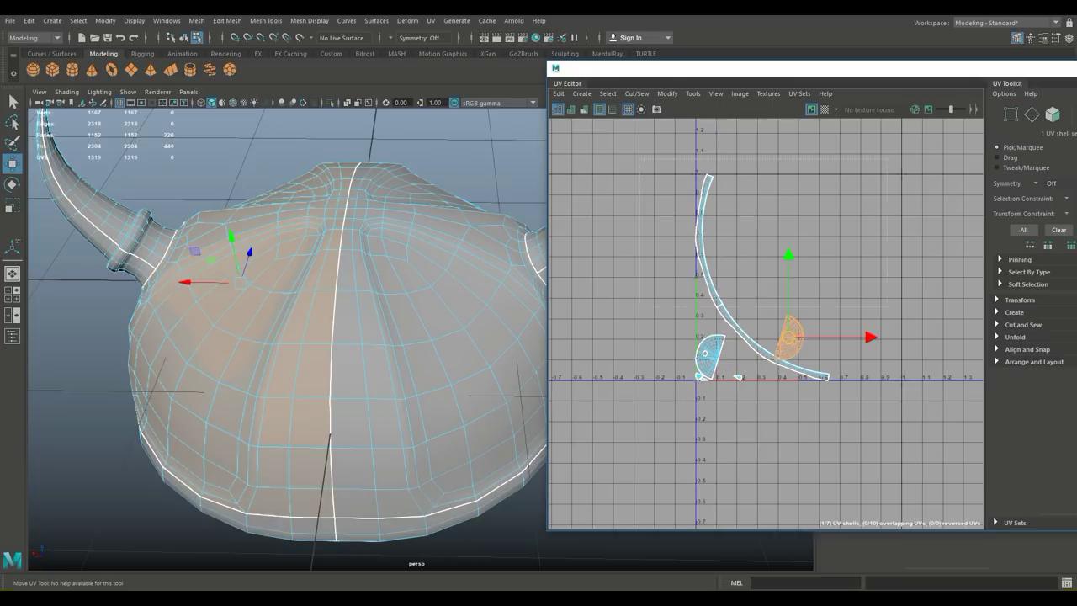
left_click_drag(641, 159, 944, 461)
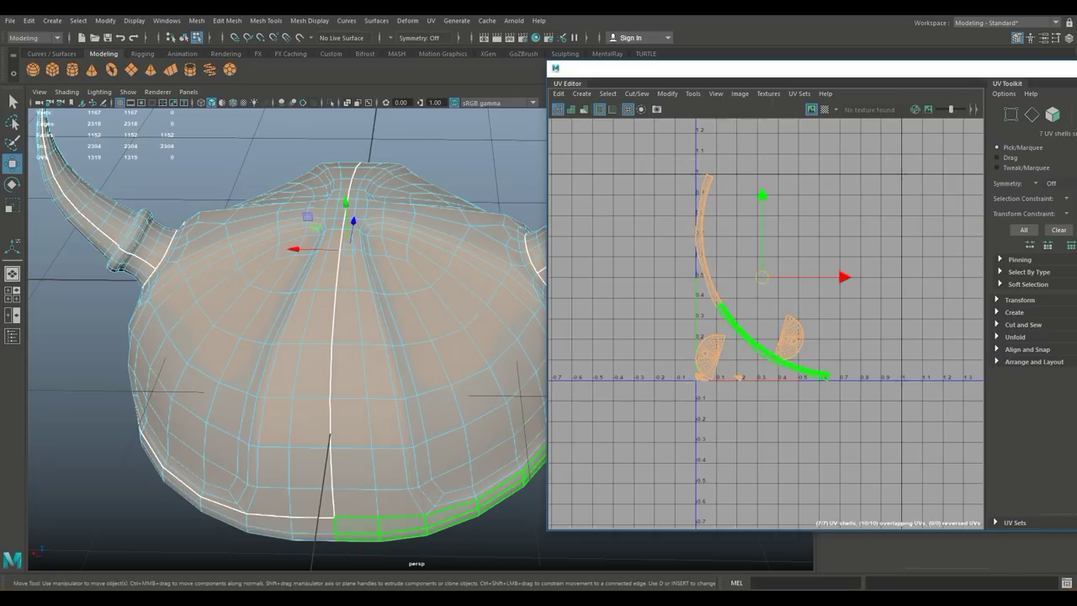
right_click(737, 332)
mouse_move(735, 431)
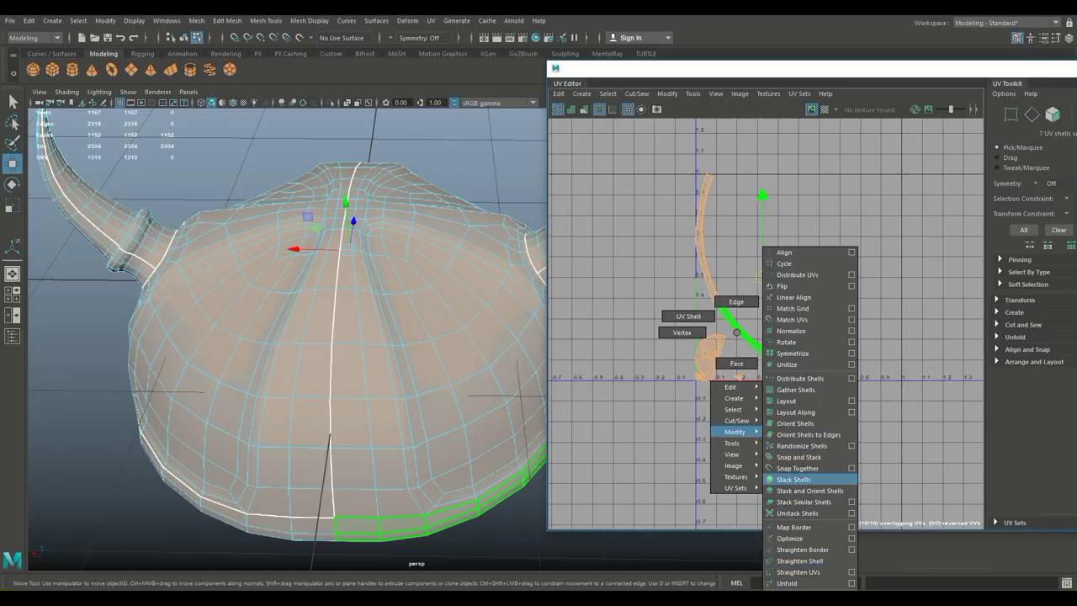
left_click(787, 584)
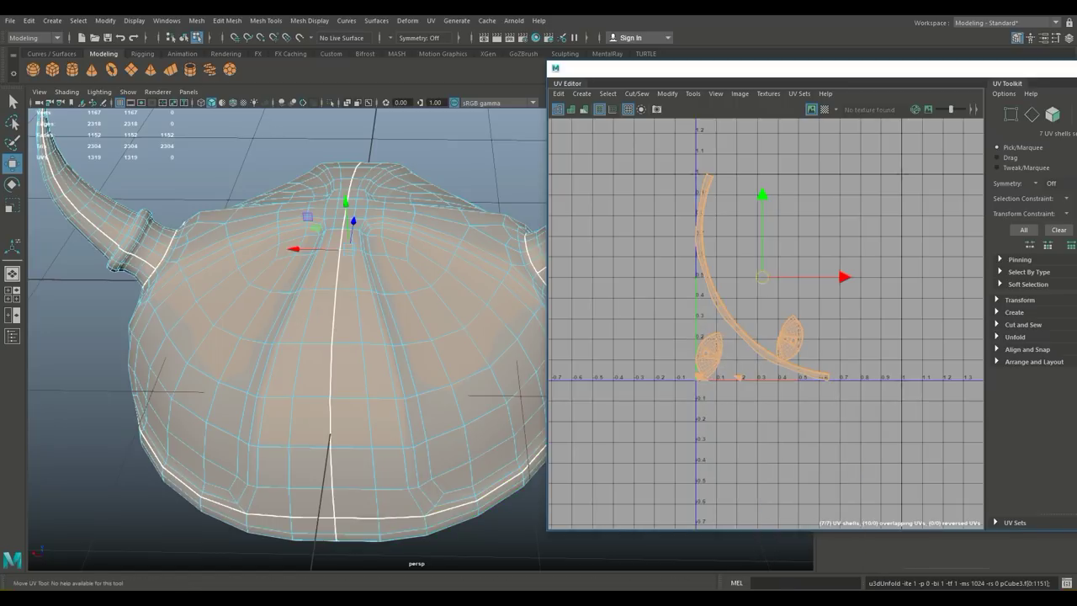
- Apply an automatic Layout to all seven UV shells of the helmet in the UV Editor
right_click(735, 325)
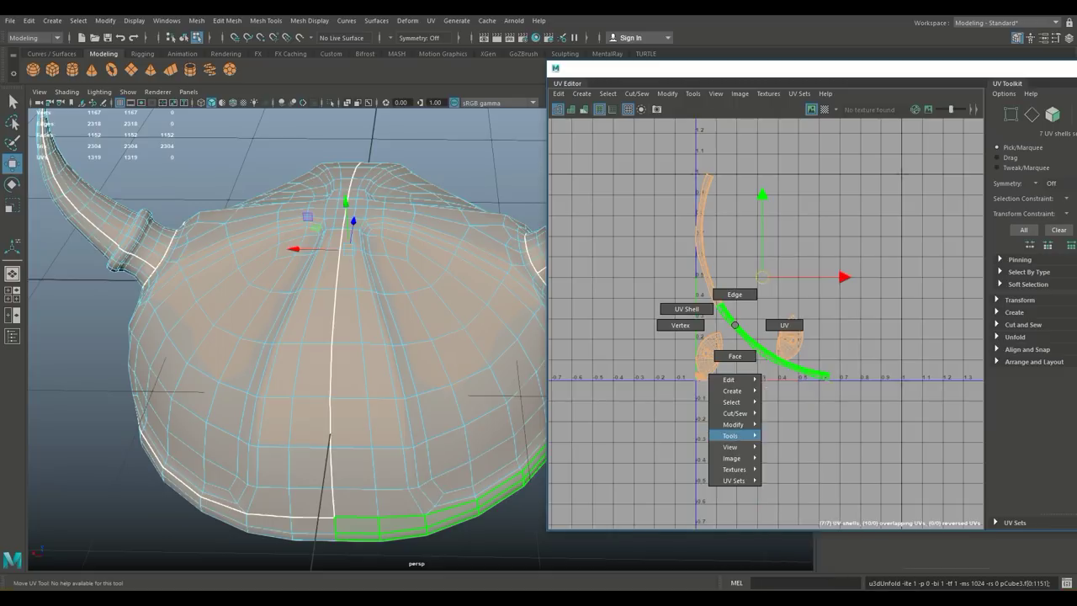
mouse_move(734, 425)
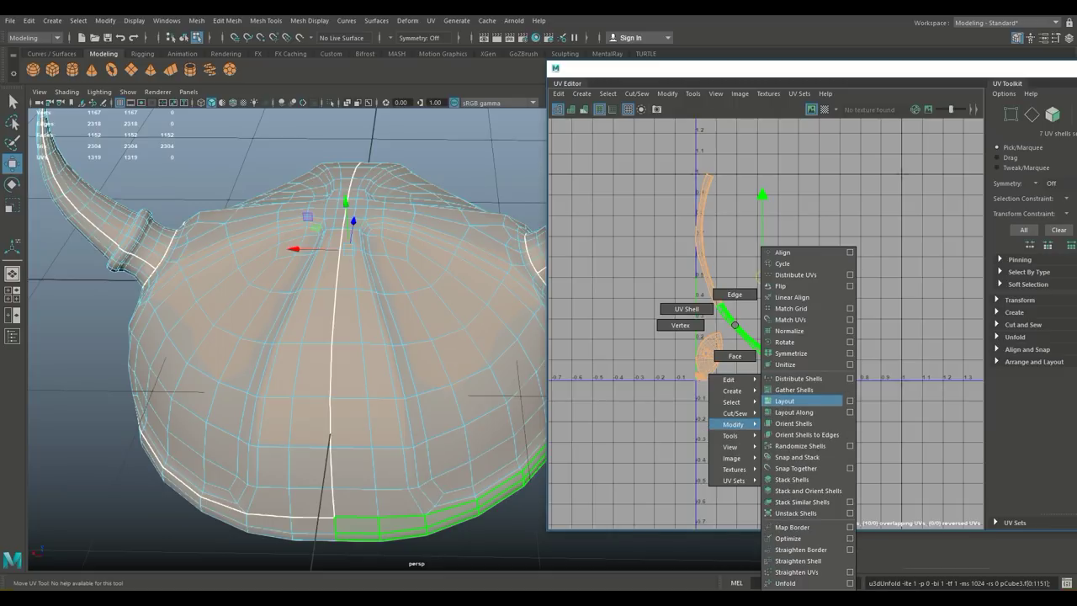
left_click(784, 401)
scroll(801, 375, "down", 2)
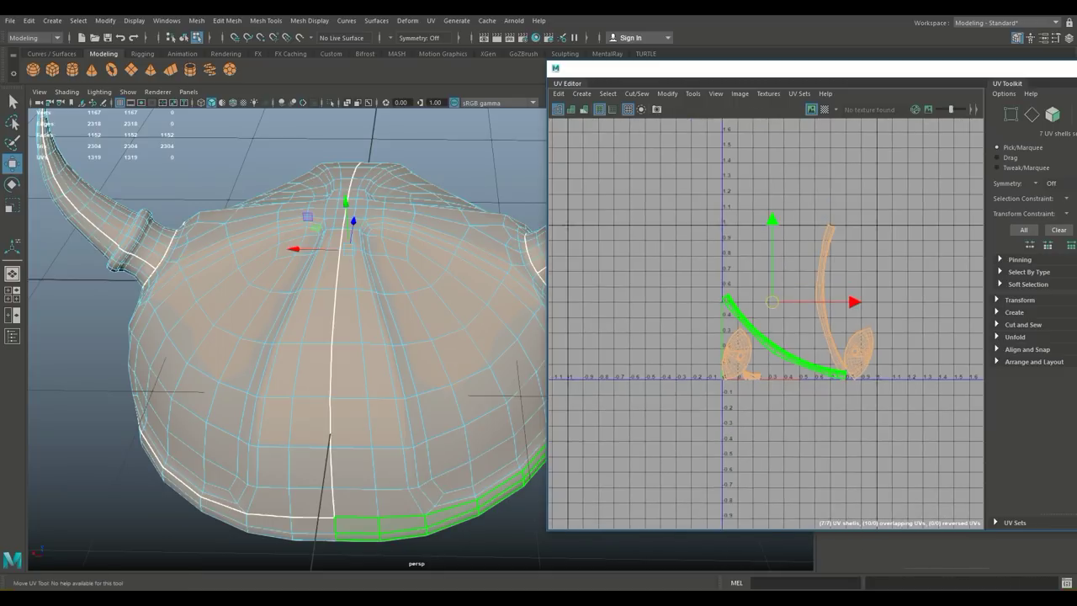
middle_click_drag(801, 365, 762, 402, "alt")
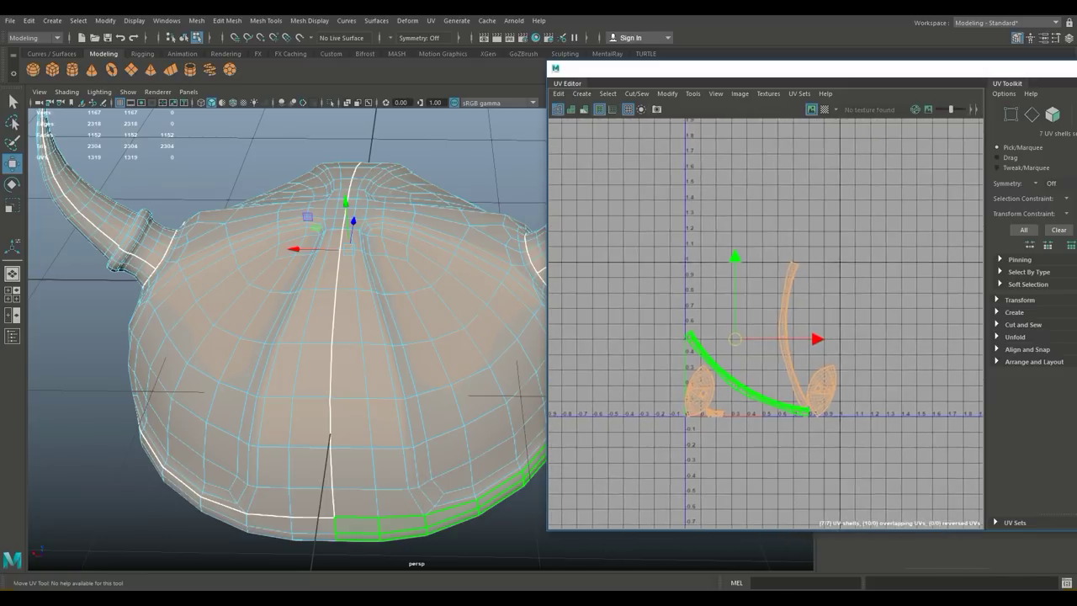
- Rotate the upright curved rim-strip UV shell to roughly horizontal and place it above the other shells
left_click(787, 353)
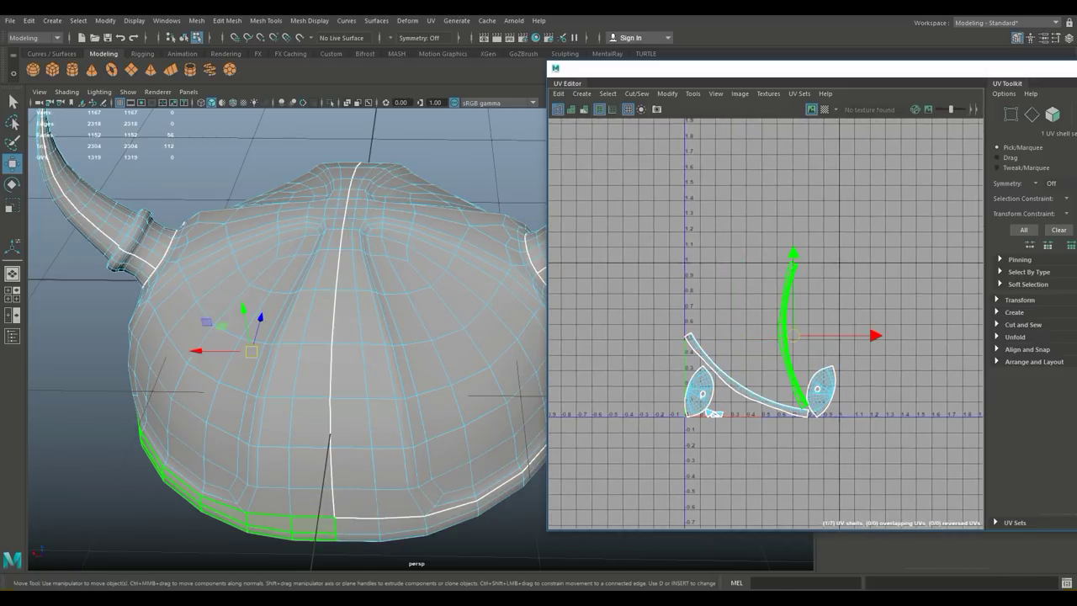
left_click_drag(793, 336, 778, 320)
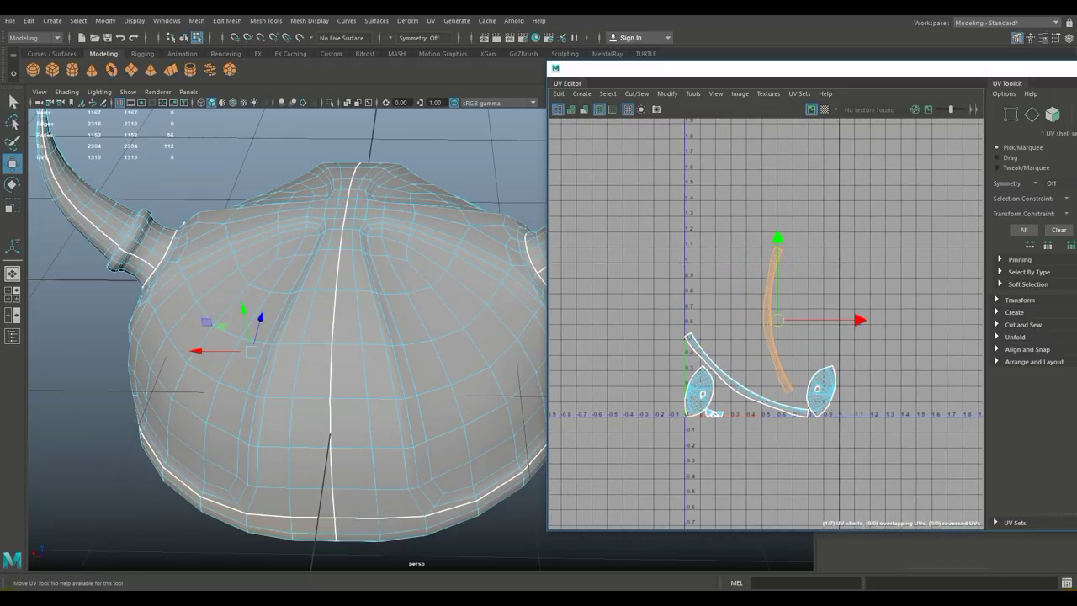
key("e")
left_click_drag(854, 322, 780, 244)
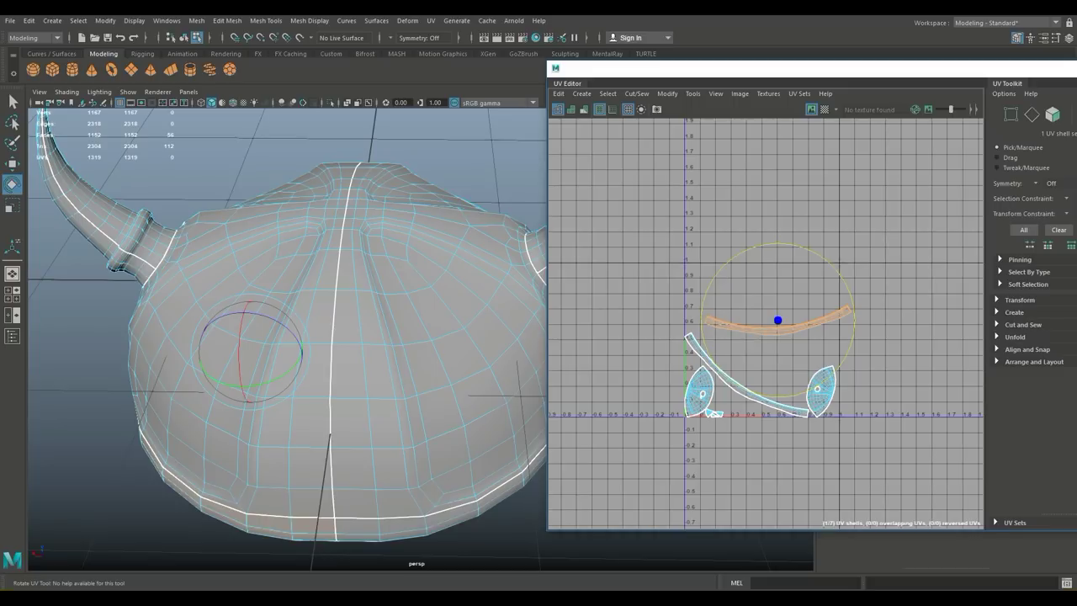
key("w")
left_click_drag(778, 320, 762, 290)
- Select all the helmet's UV shells and run Layout on them again
left_click(741, 383)
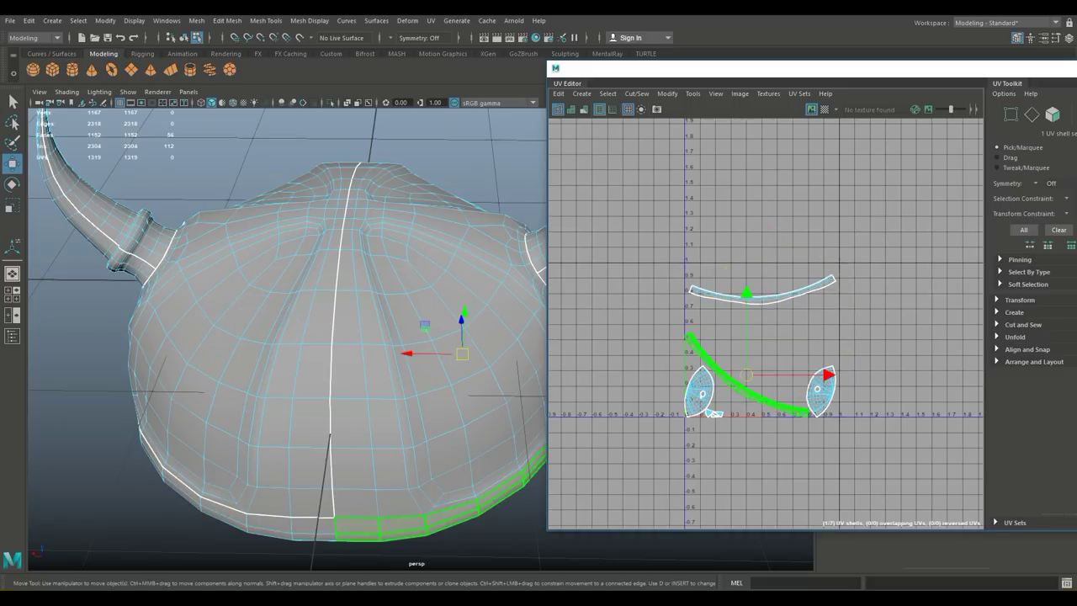
left_click(757, 294)
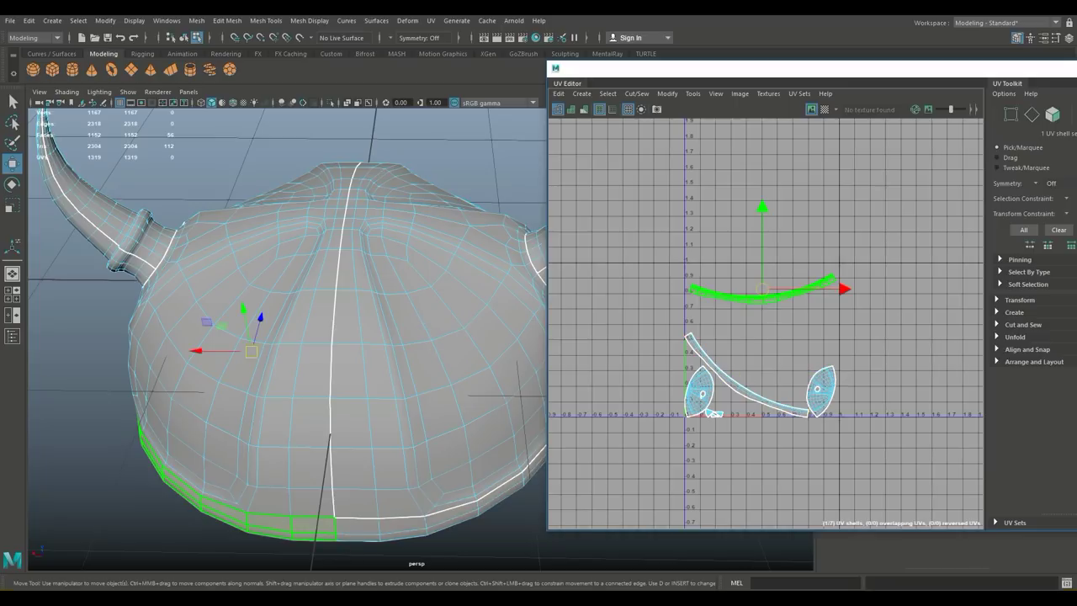
key("r")
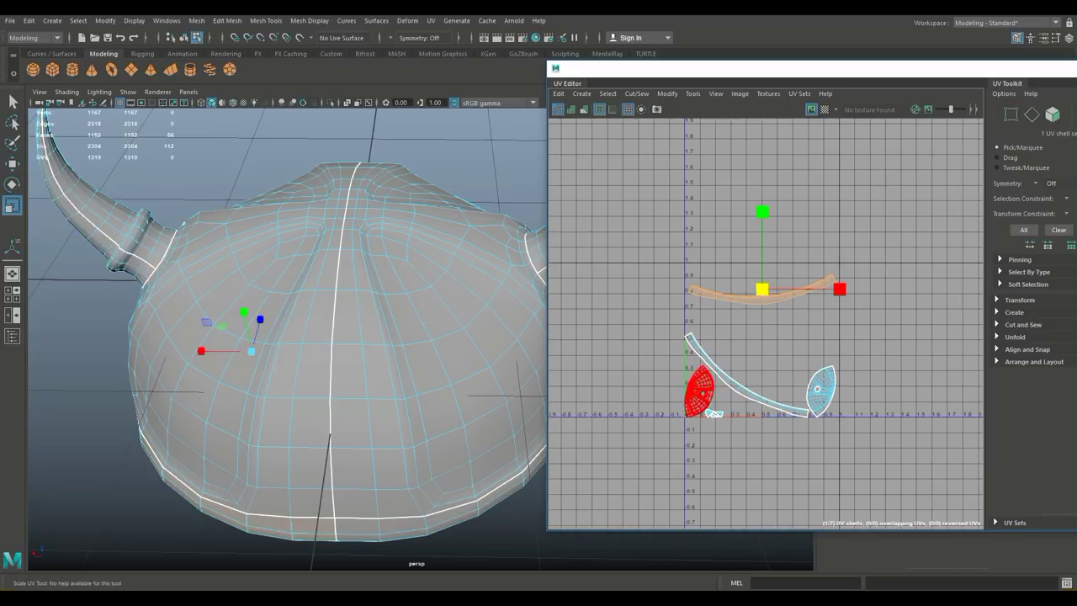
left_click_drag(859, 419, 872, 445)
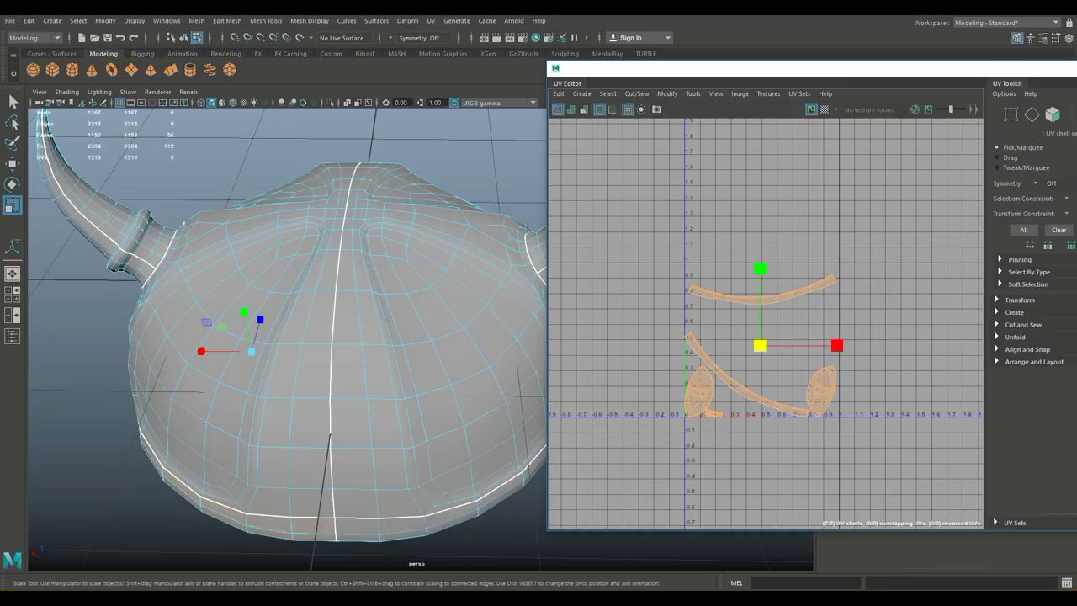
right_click_drag(742, 387, 795, 401)
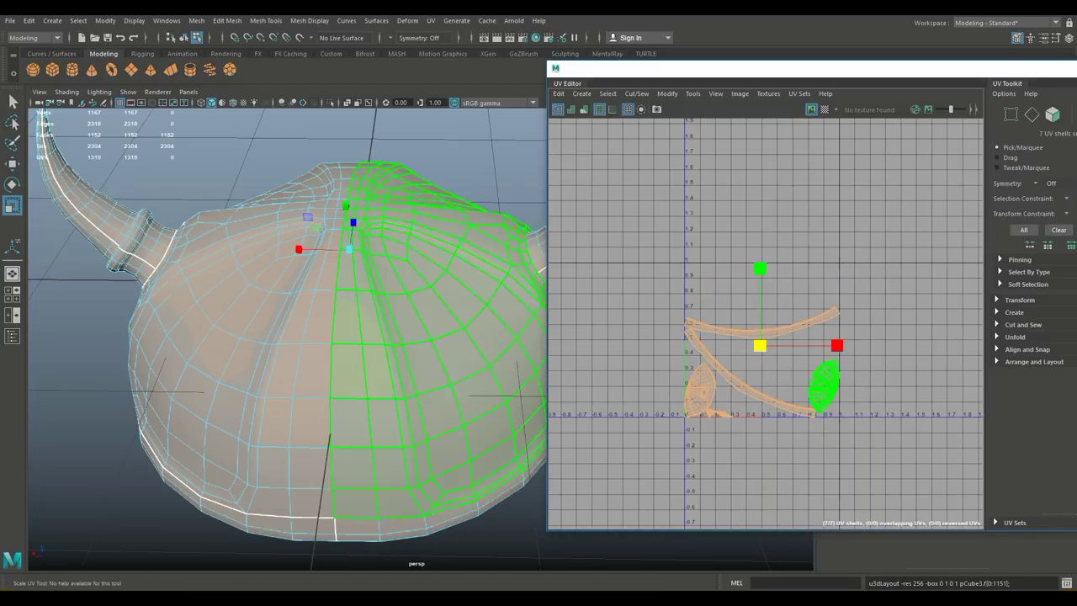
- Close the UV Editor and switch the helmet back to object selection mode
left_click_drag(1031, 69, 810, 119)
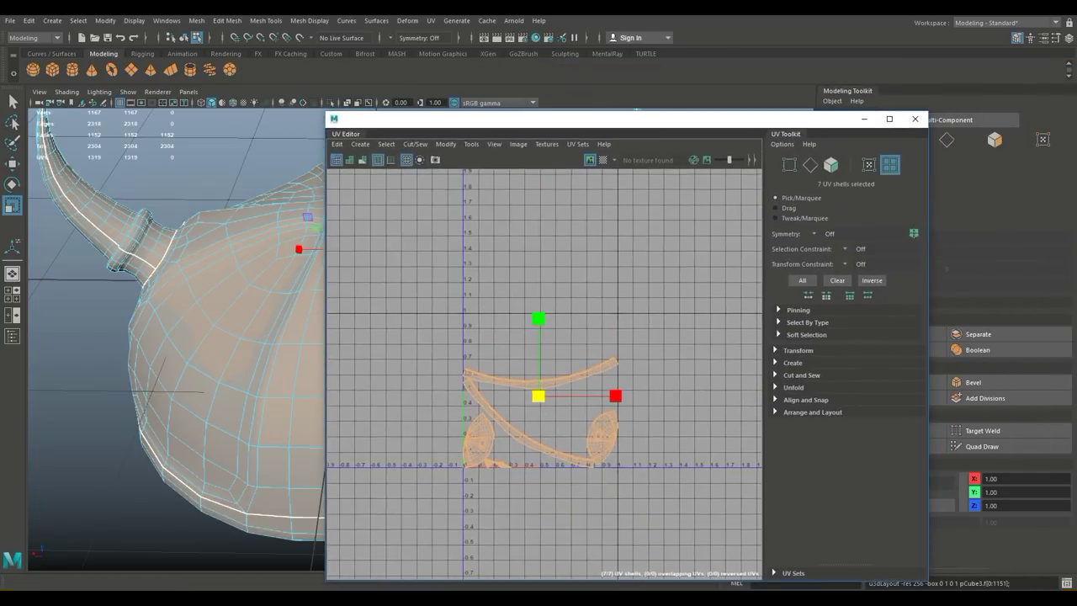
left_click(916, 119)
scroll(454, 328, "down", 5)
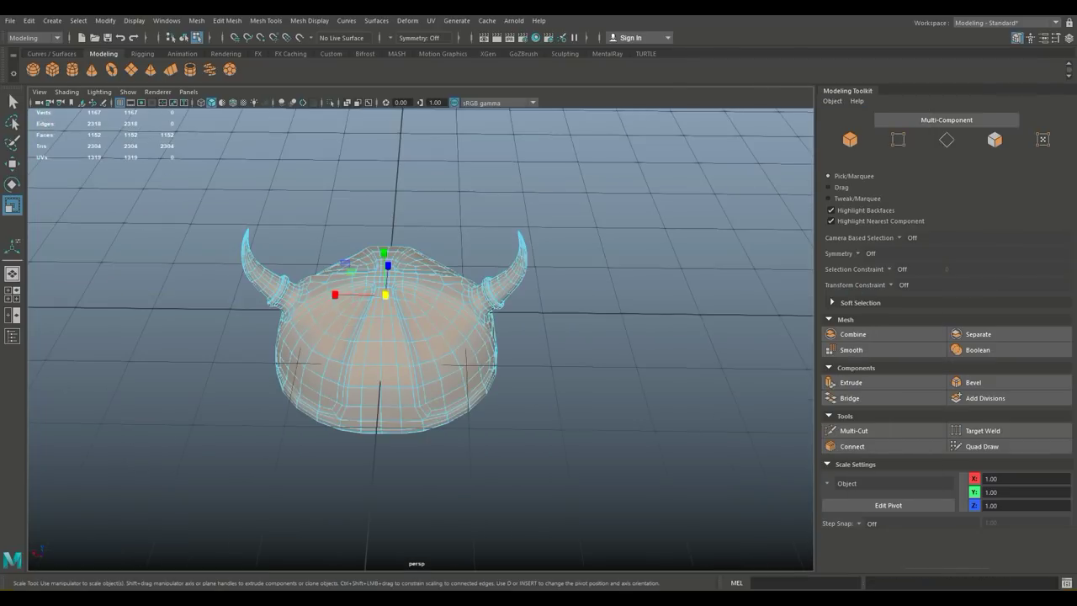
left_click_drag(455, 328, 461, 263, "alt")
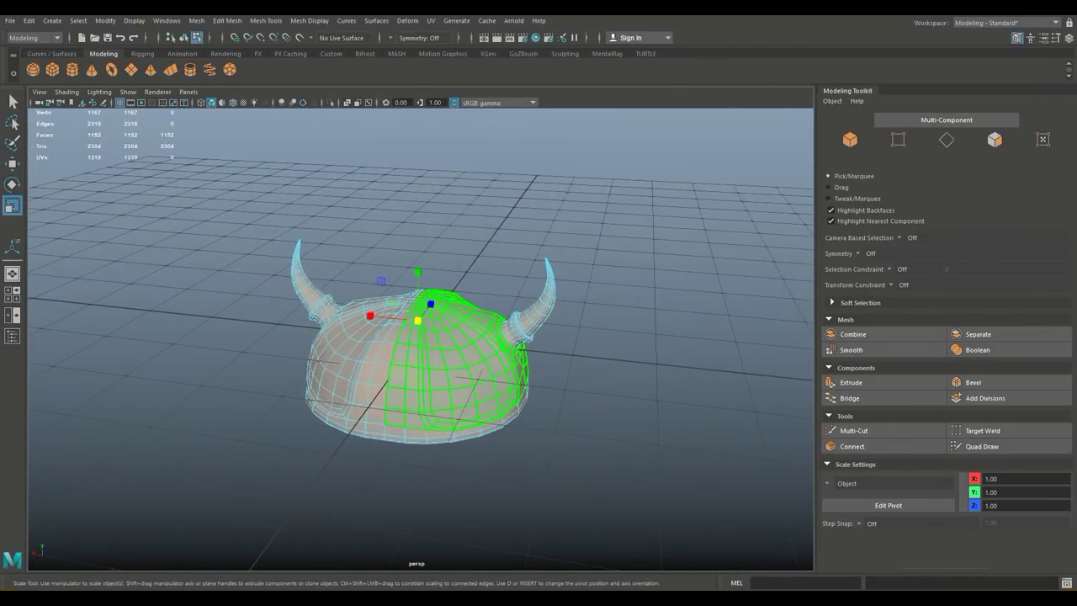
right_click(460, 262)
left_click(515, 246)
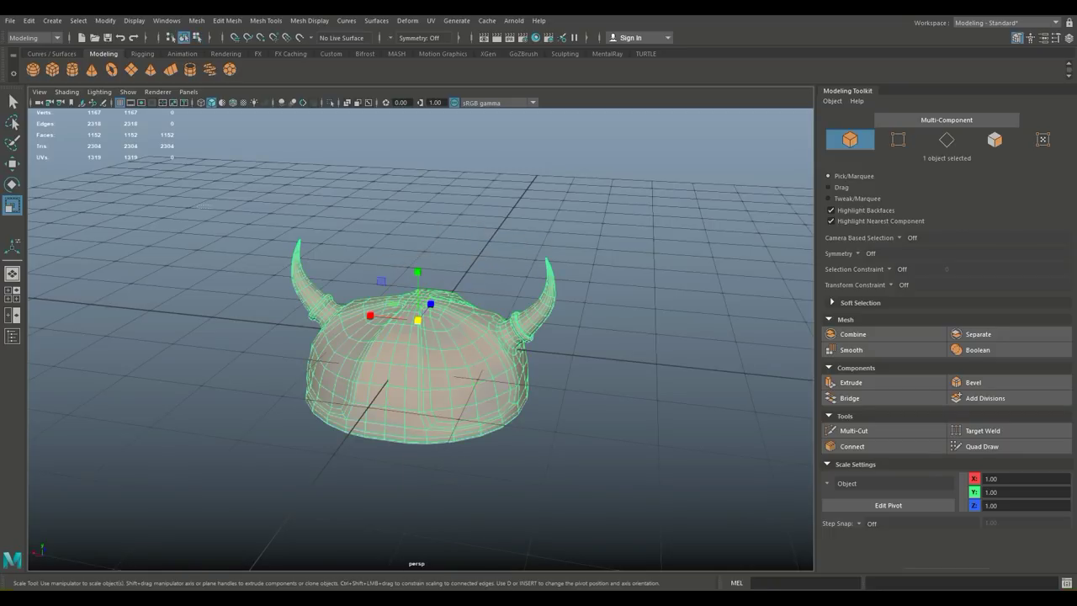
- Delete the construction history of the selected helmet
left_click(29, 20)
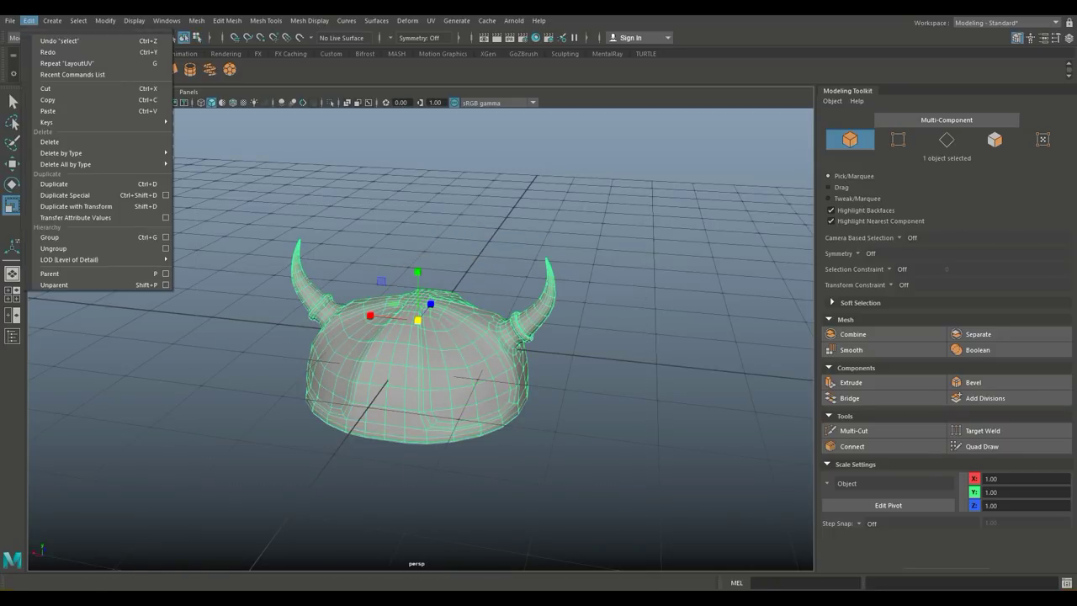
mouse_move(101, 152)
left_click(196, 162)
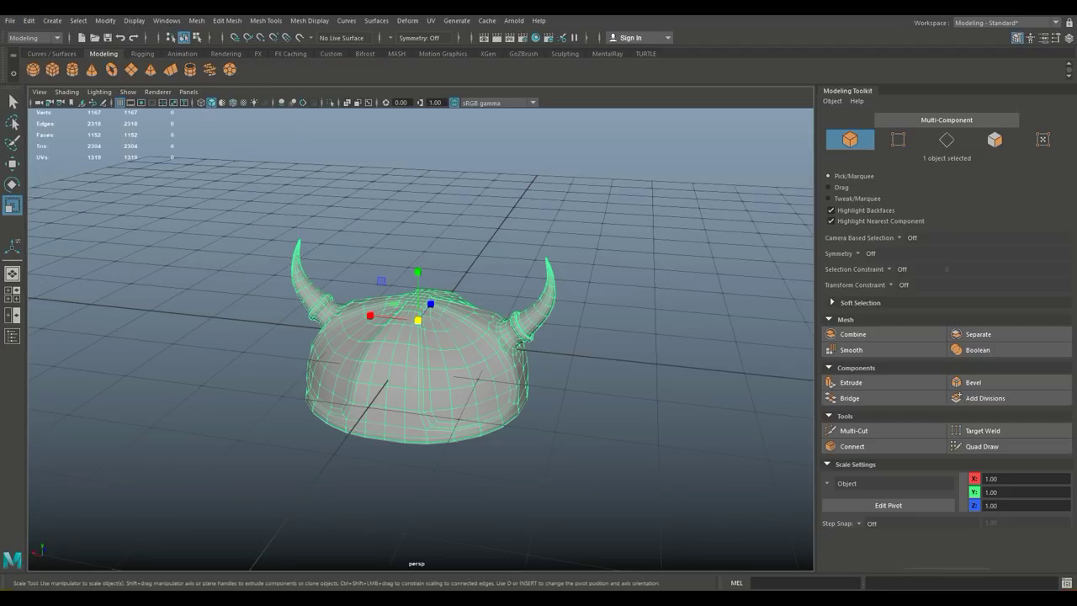
- Freeze the helmet's transformations and center its pivot
left_click(106, 20)
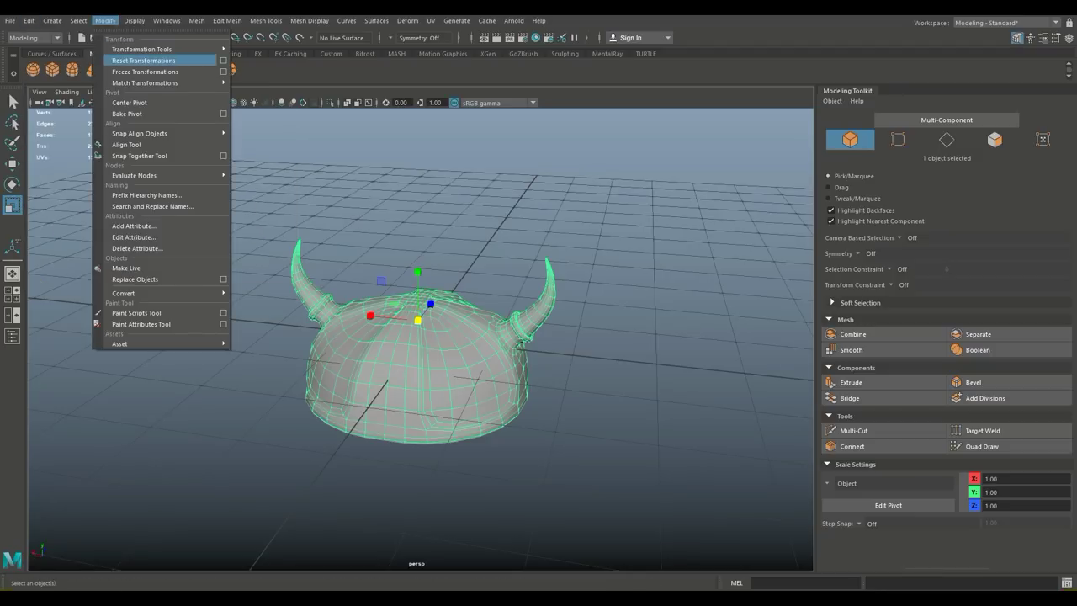
left_click(144, 71)
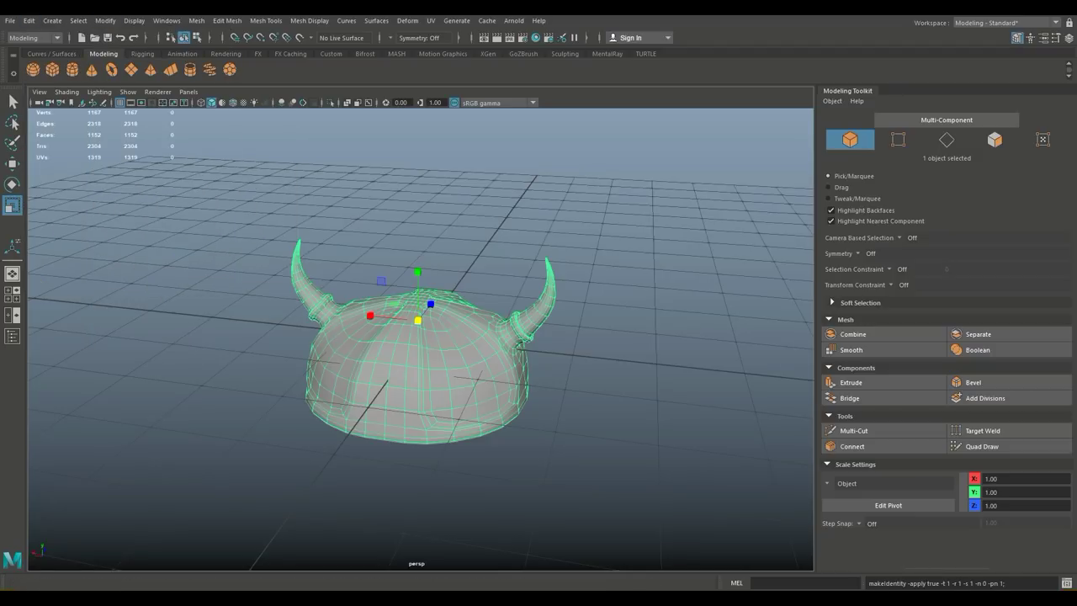
left_click(105, 20)
left_click(152, 102)
- Start an Export Selection of the helmet and create a folder named HelmetNew on the Desktop
left_click(10, 20)
left_click(52, 178)
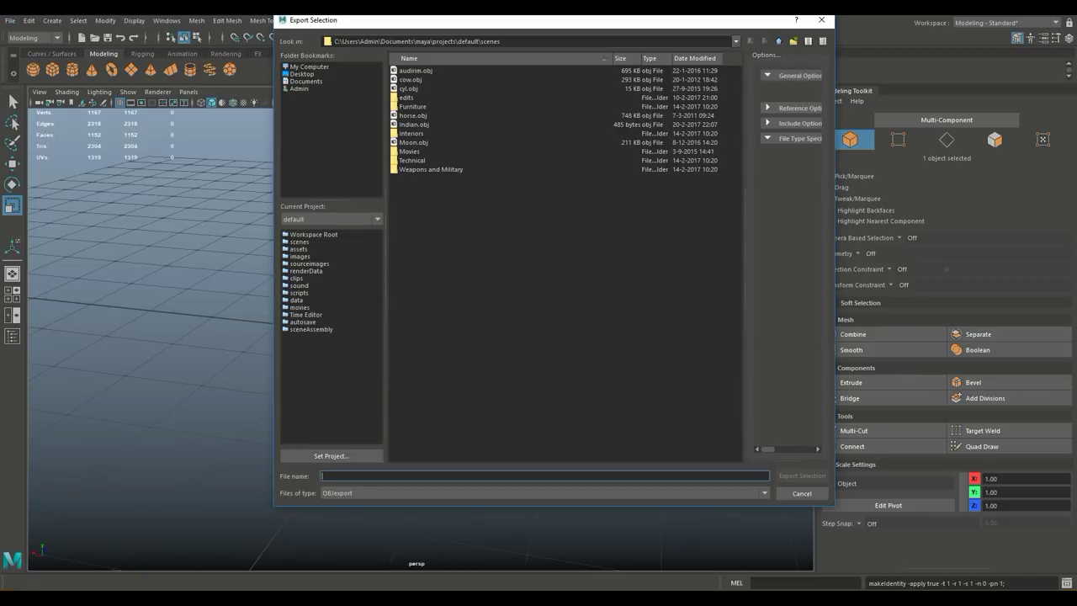
left_click(302, 74)
right_click(471, 238)
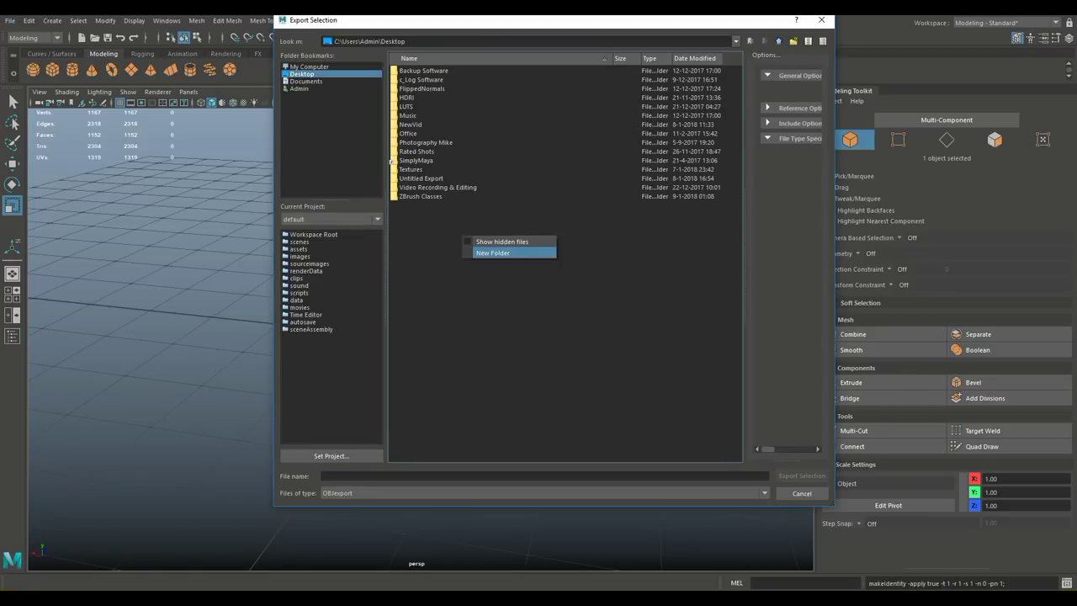
left_click(505, 254)
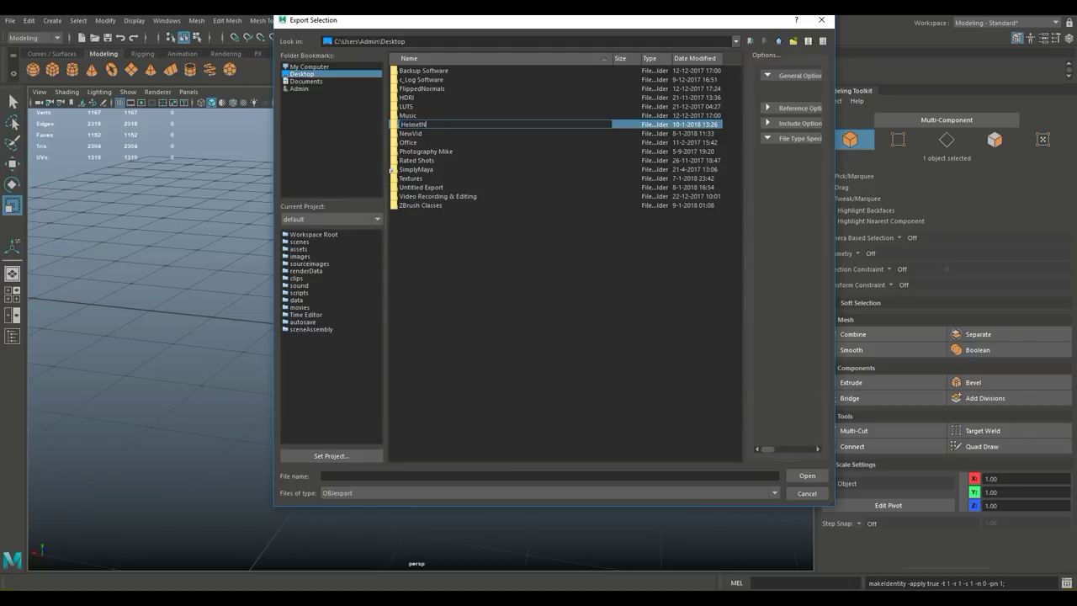
key("Return")
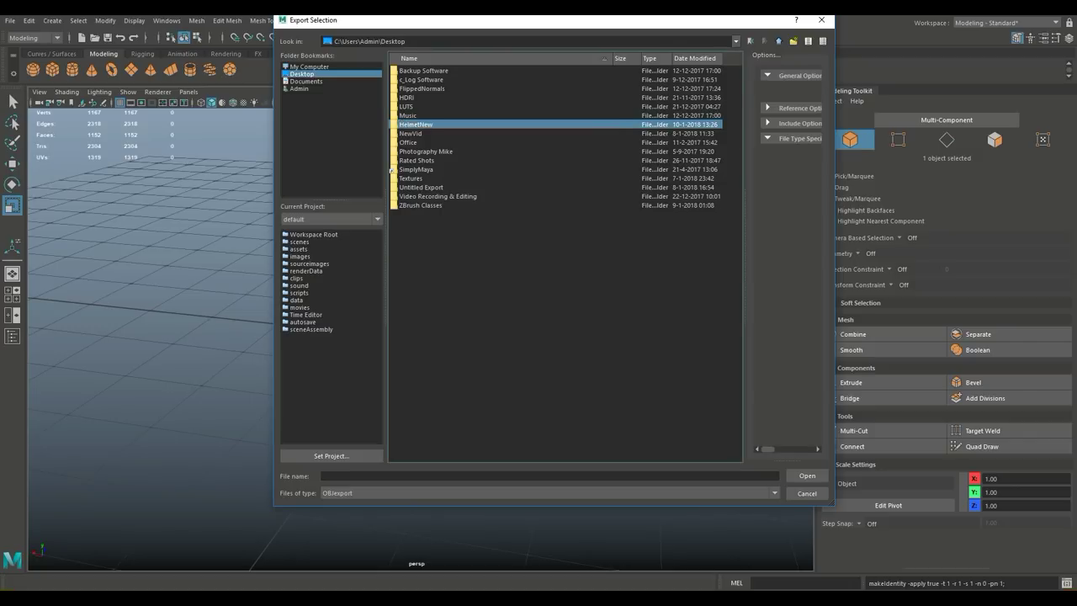
- Export the helmet into the HelmetNew folder as an OBJ file named HelmetOBJ
key("Return")
left_click(472, 476)
type("HelmetOBJ")
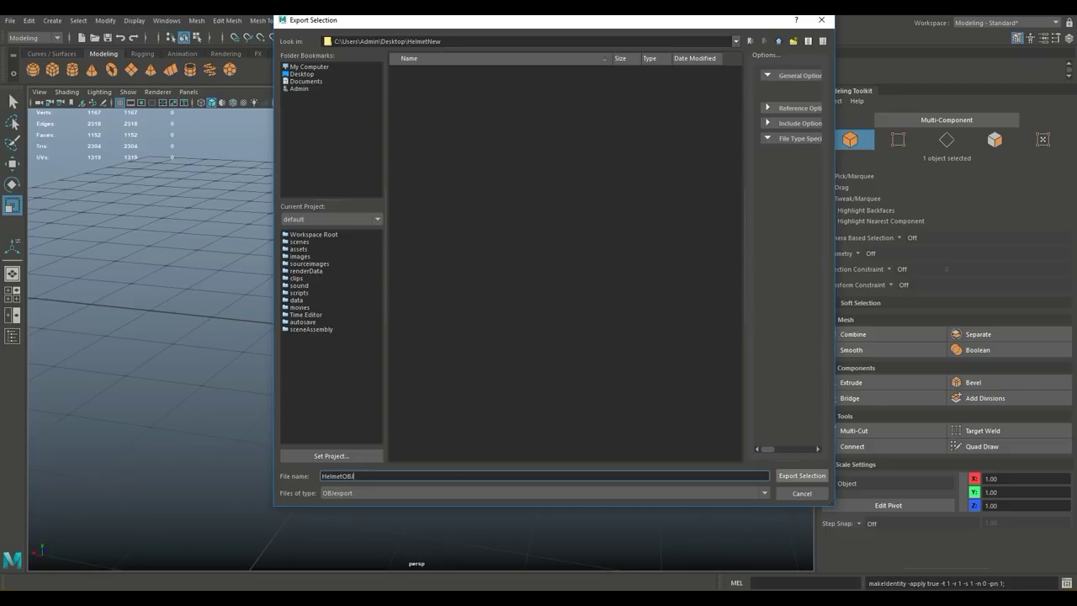
left_click(802, 475)
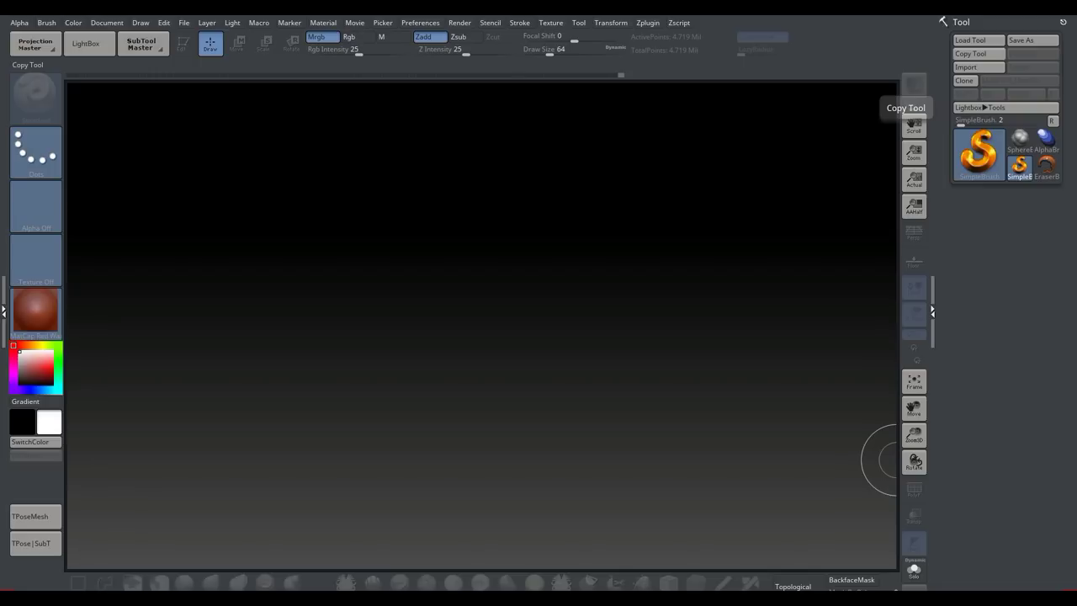
- In ZBrush, import the HelmetOBJ mesh from the HelmetNew folder
left_click(966, 67)
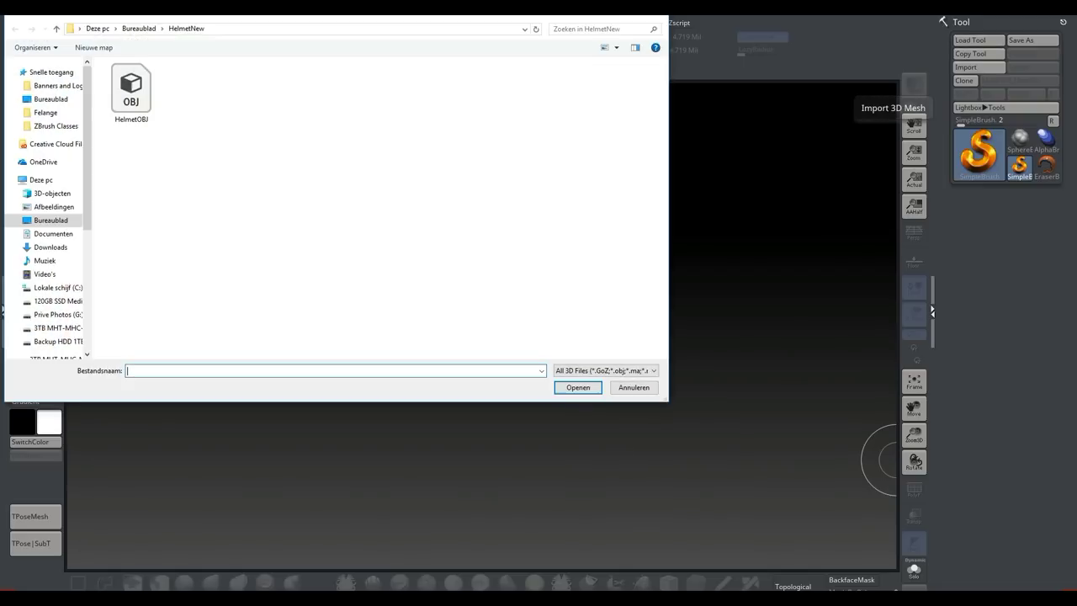
left_click(131, 91)
left_click(578, 387)
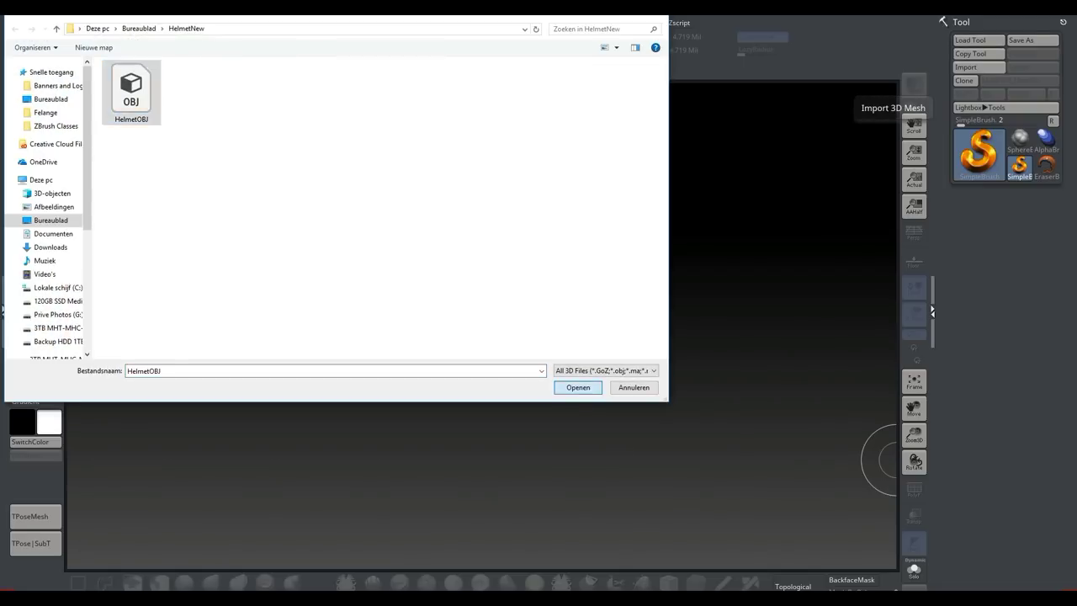
- Place the helmet on the canvas in Edit mode and convert it to a PolyMesh3D
mouse_move(424, 235)
left_mouse_down()
mouse_move(505, 313)
mouse_move(477, 378)
mouse_move(425, 404)
mouse_move(433, 479)
left_mouse_up()
key("t")
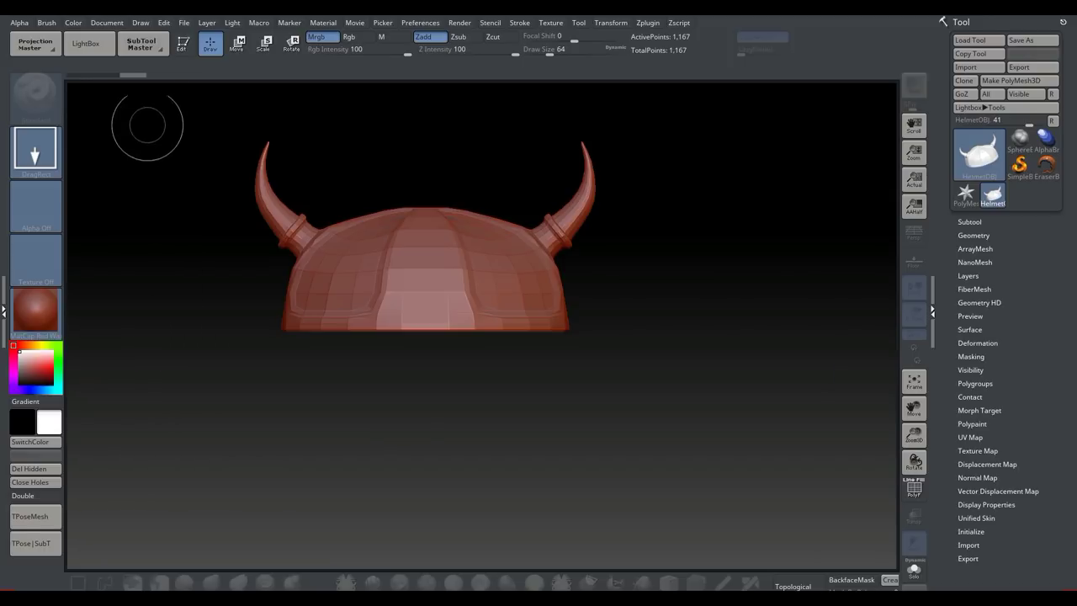
left_click(183, 44)
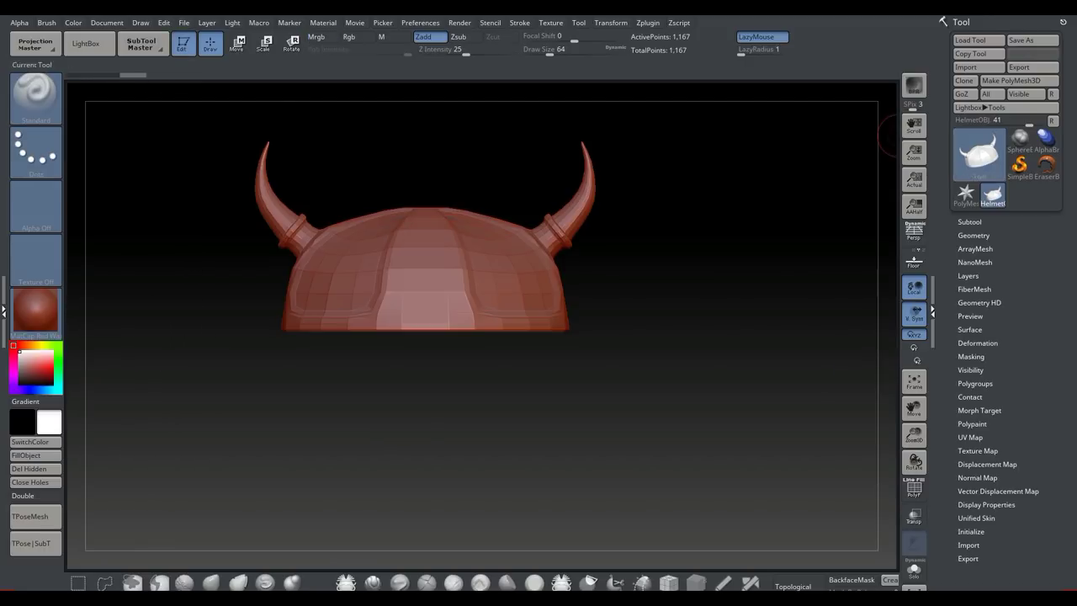
left_click(1020, 80)
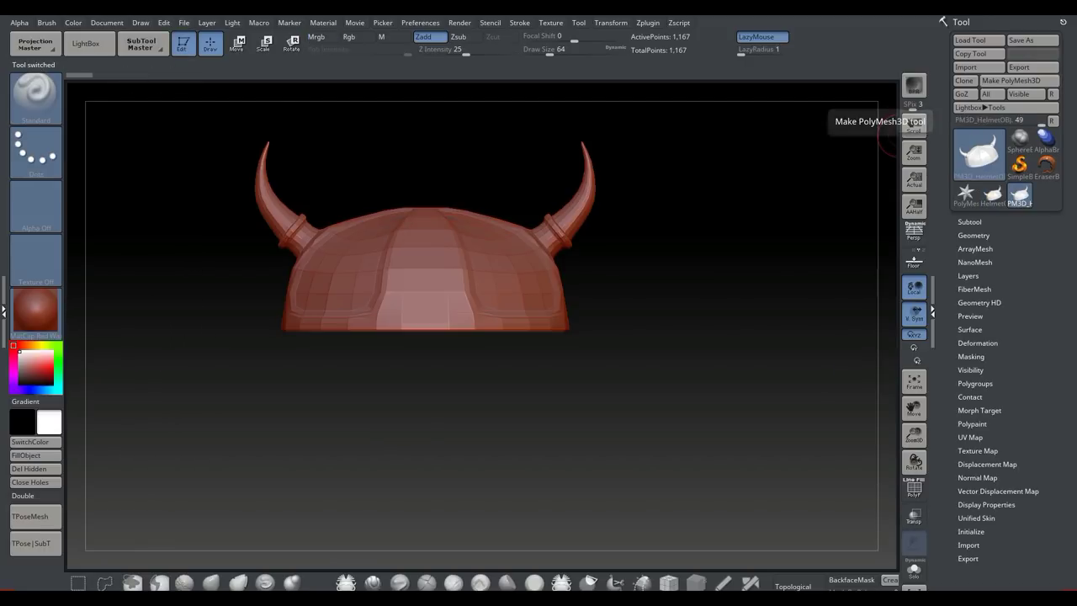
- Subdivide the helmet mesh repeatedly until it has about 4.719 million points
left_click_drag(626, 296, 685, 382, "alt")
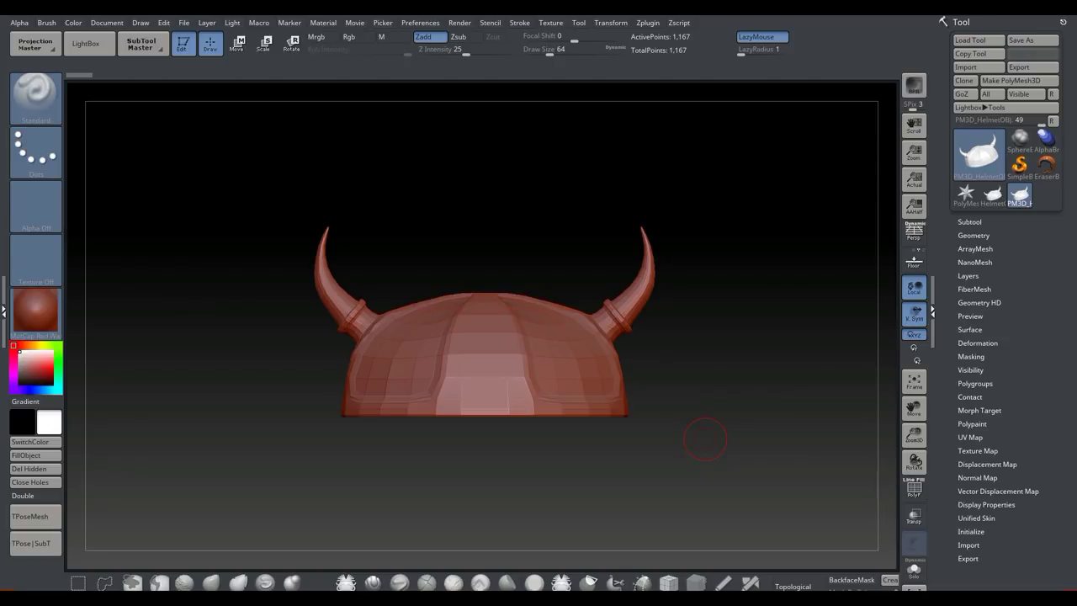
key("ctrl+d")
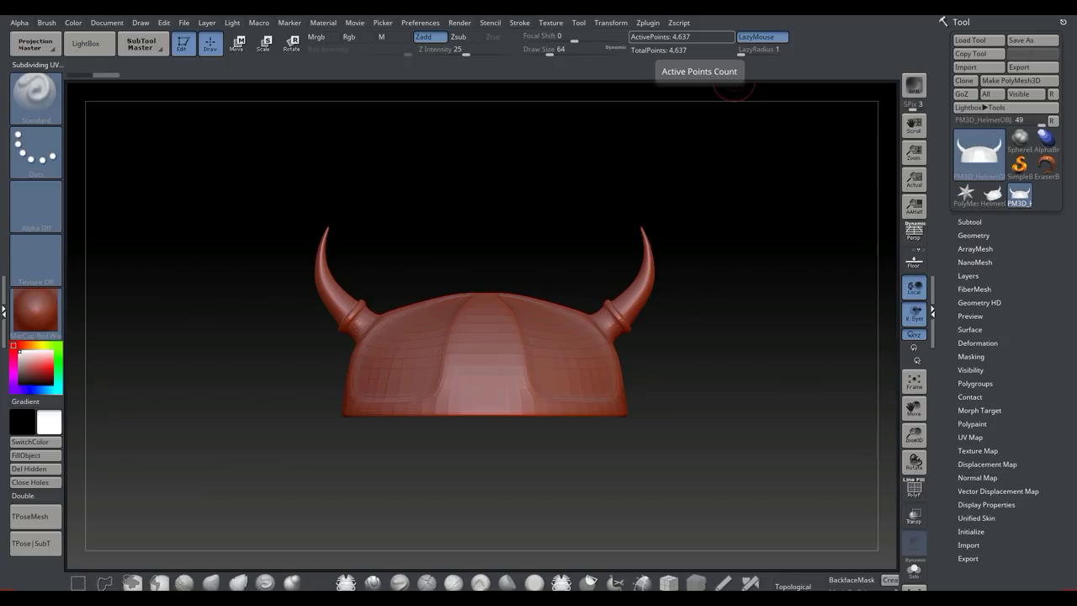
key("ctrl+d")
key("ctrl+d")
key("ctrl+d")
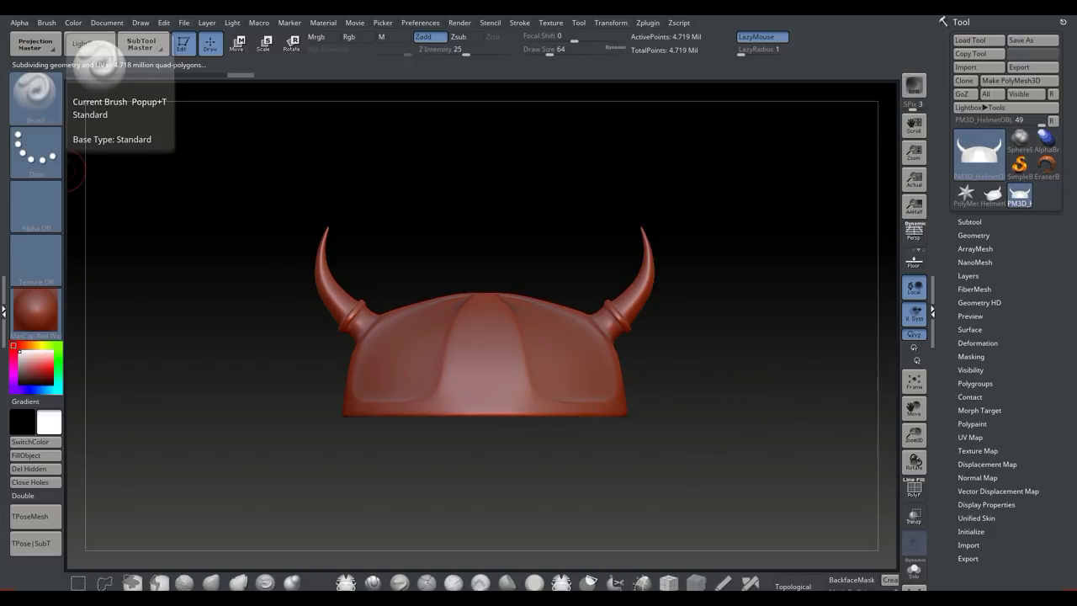
- Select the TrimDynamic brush and chip an uneven edge into the front section of the helmet's lower rim
left_click(35, 91)
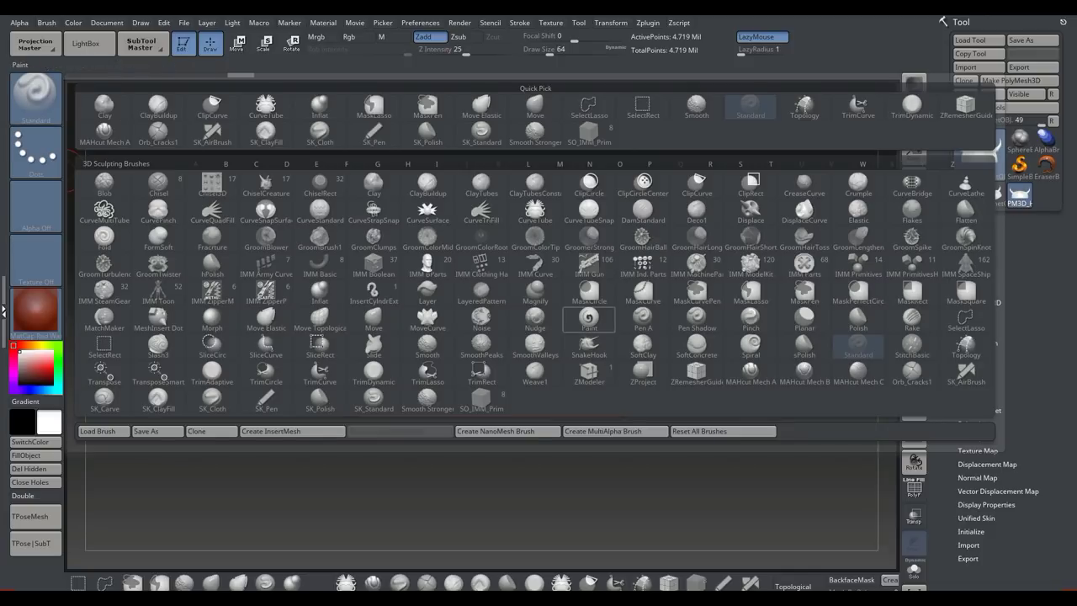
left_click(373, 372)
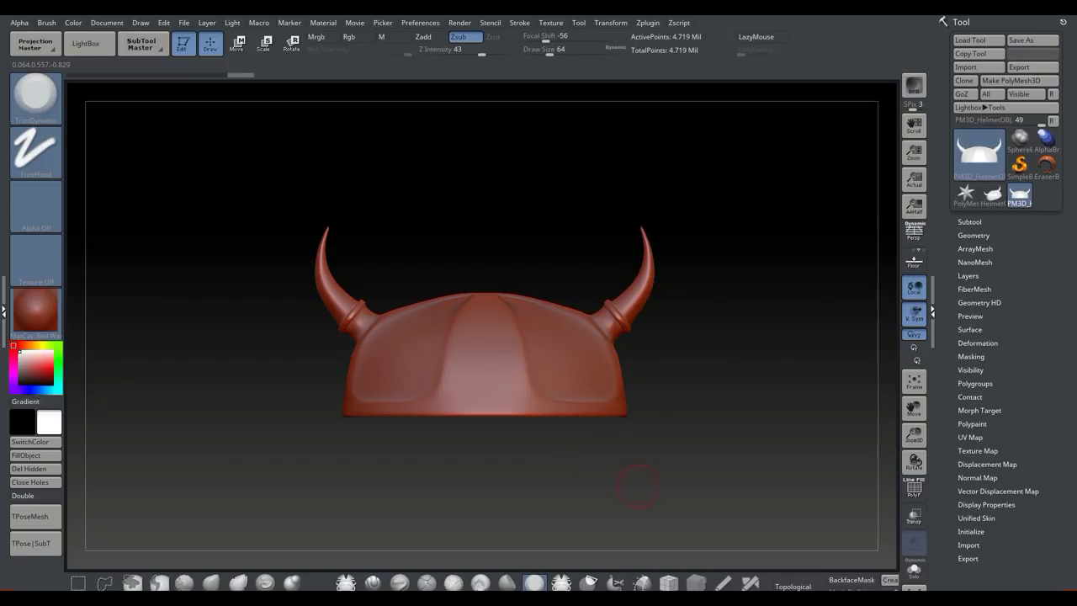
mouse_move(633, 488)
left_mouse_down()
mouse_move(637, 433)
mouse_move(622, 404)
mouse_move(516, 276)
mouse_move(413, 279)
mouse_move(435, 291)
left_mouse_up()
left_click_drag(528, 280, 547, 280)
mouse_move(558, 276)
left_mouse_down()
mouse_move(667, 287)
mouse_move(623, 277)
left_mouse_up()
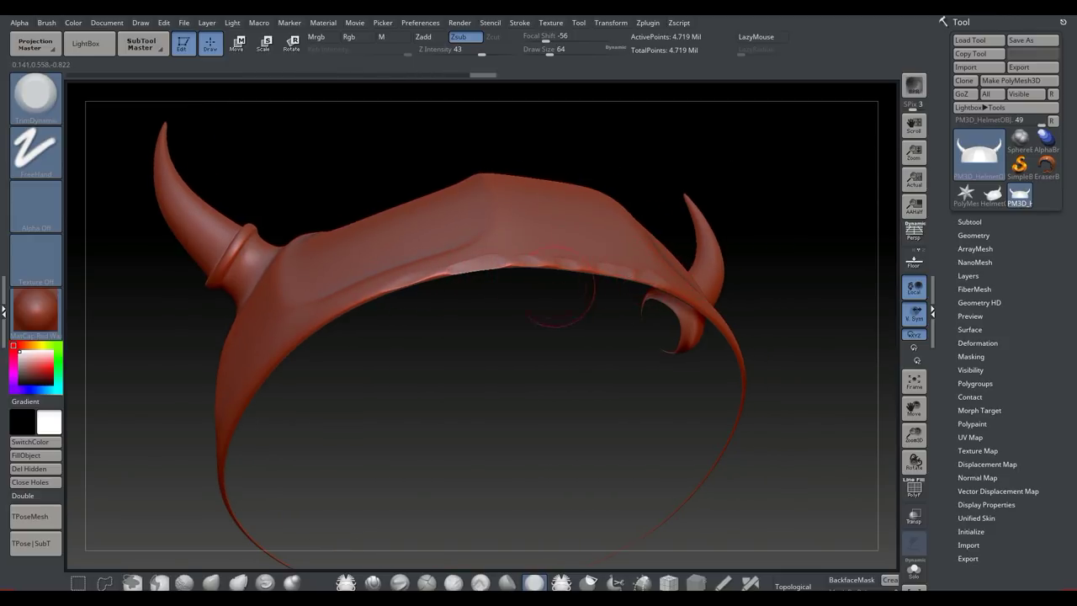
- Trim irregular chips along the side of the rim beneath the first horn
mouse_move(422, 287)
left_mouse_down()
mouse_move(355, 306)
mouse_move(303, 339)
left_mouse_up()
mouse_move(355, 385)
left_mouse_down("alt")
mouse_move(414, 387)
mouse_move(488, 409)
mouse_move(481, 389)
left_mouse_up("alt")
left_click_drag(329, 363, 299, 383)
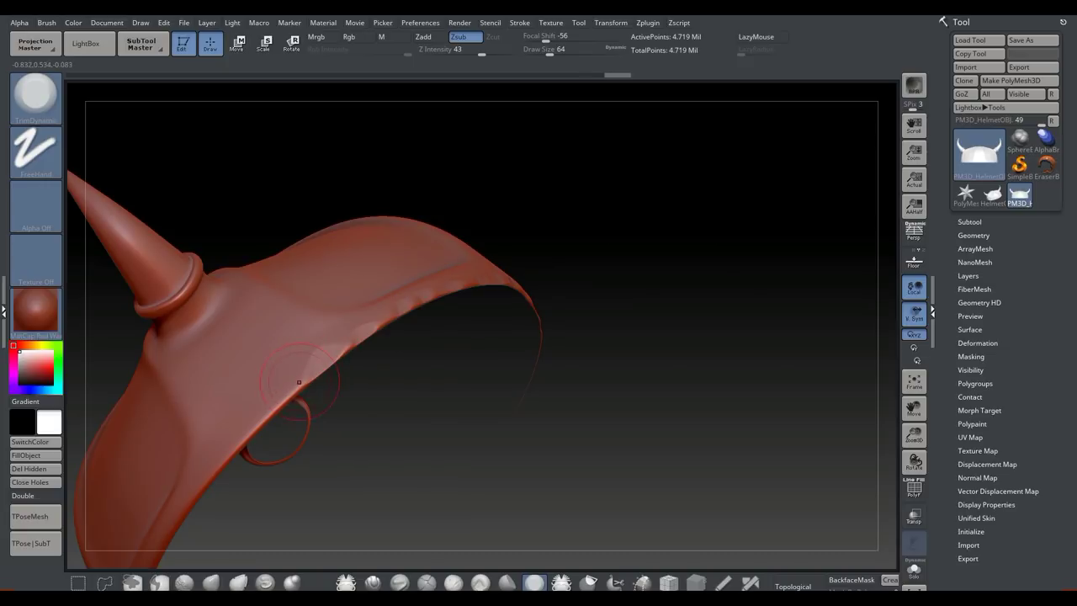
mouse_move(266, 419)
left_mouse_down()
mouse_move(274, 412)
mouse_move(244, 442)
left_mouse_up()
mouse_move(395, 455)
left_mouse_down("alt")
mouse_move(443, 436)
mouse_move(532, 366)
left_mouse_up("alt")
left_click_drag(532, 366, 590, 369)
right_click_drag(328, 404, 400, 409)
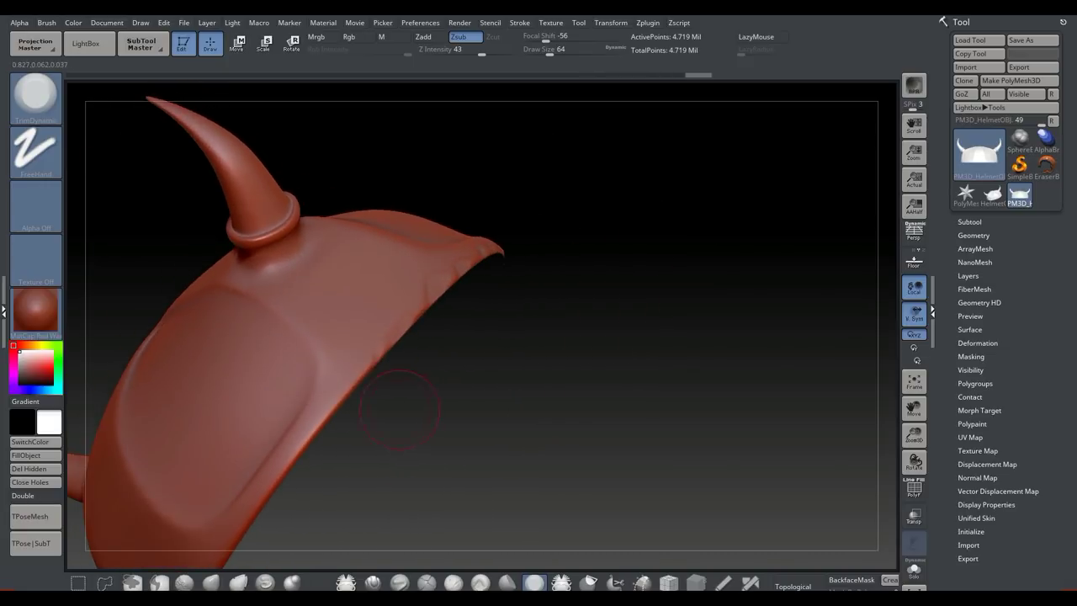
left_click_drag(361, 382, 339, 402)
left_click_drag(307, 438, 289, 463)
- Continue roughening the lower rim with TrimDynamic strokes around the back of the helmet
left_click_drag(387, 459, 501, 367, "alt")
left_click_drag(565, 441, 597, 357)
left_click_drag(475, 422, 525, 343, "alt")
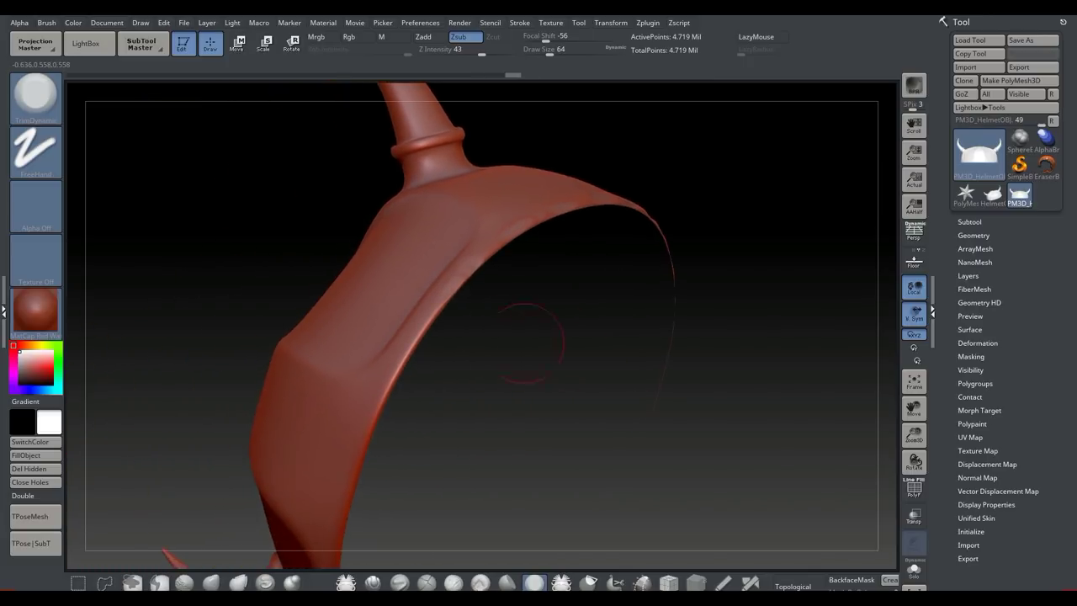
left_click_drag(437, 308, 391, 389)
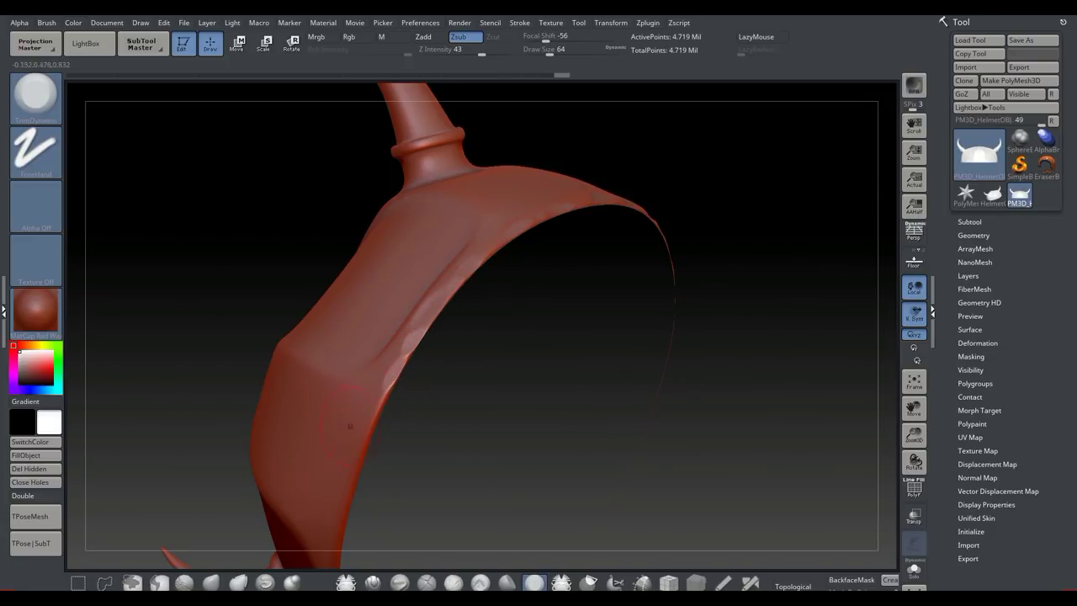
left_click_drag(387, 452, 428, 362, "alt")
left_click_drag(415, 320, 395, 394)
left_click_drag(437, 472, 397, 448, "alt")
left_click_drag(464, 371, 685, 289)
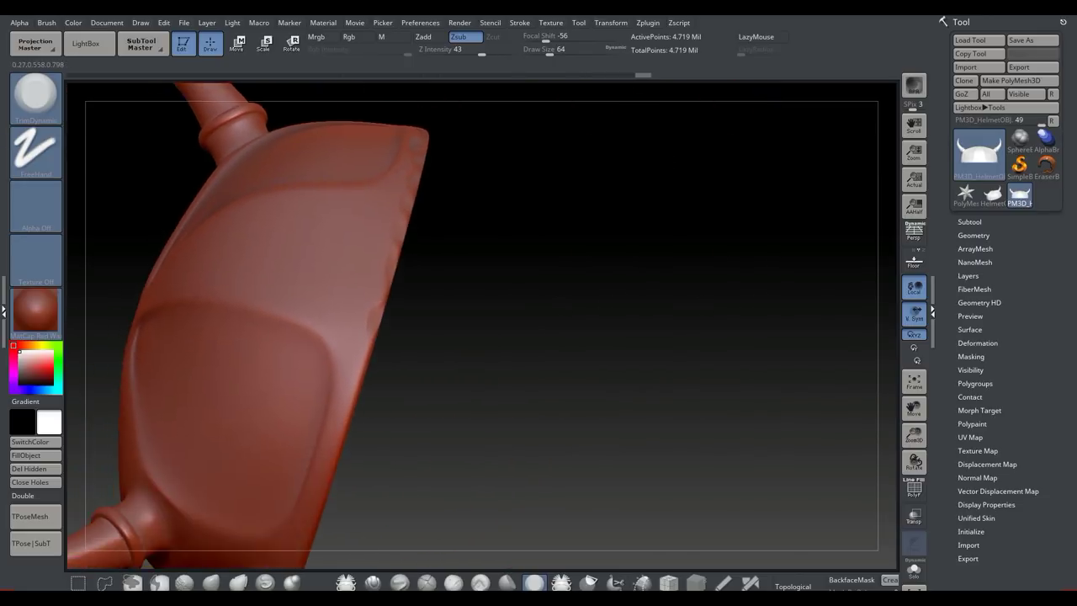
right_click_drag(505, 345, 457, 305)
left_click_drag(413, 344, 381, 409)
- Chip the remaining rim beneath the second horn, working around to the front so the worn edge encircles the helmet
mouse_move(463, 464)
left_mouse_down("alt")
mouse_move(529, 449)
mouse_move(539, 396)
mouse_move(544, 430)
left_mouse_up("alt")
left_click_drag(581, 547, 564, 354)
right_click_drag(429, 333, 446, 320)
left_click_drag(428, 363, 418, 429)
right_click_drag(409, 452, 420, 404)
left_click_drag(415, 419, 407, 456)
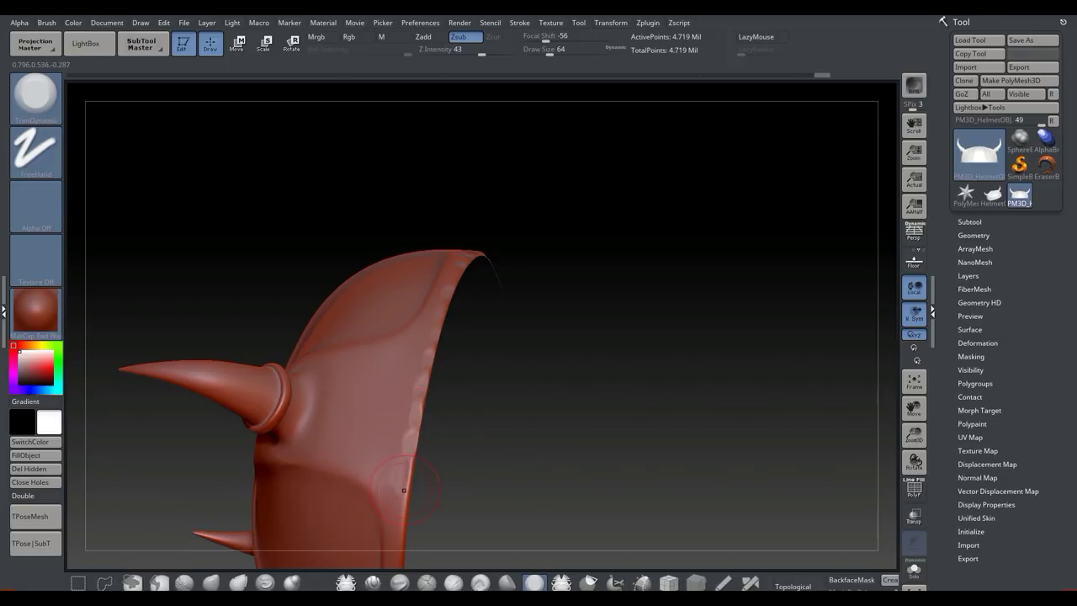
mouse_move(405, 470)
right_mouse_down()
mouse_move(412, 332)
mouse_move(452, 325)
right_mouse_up()
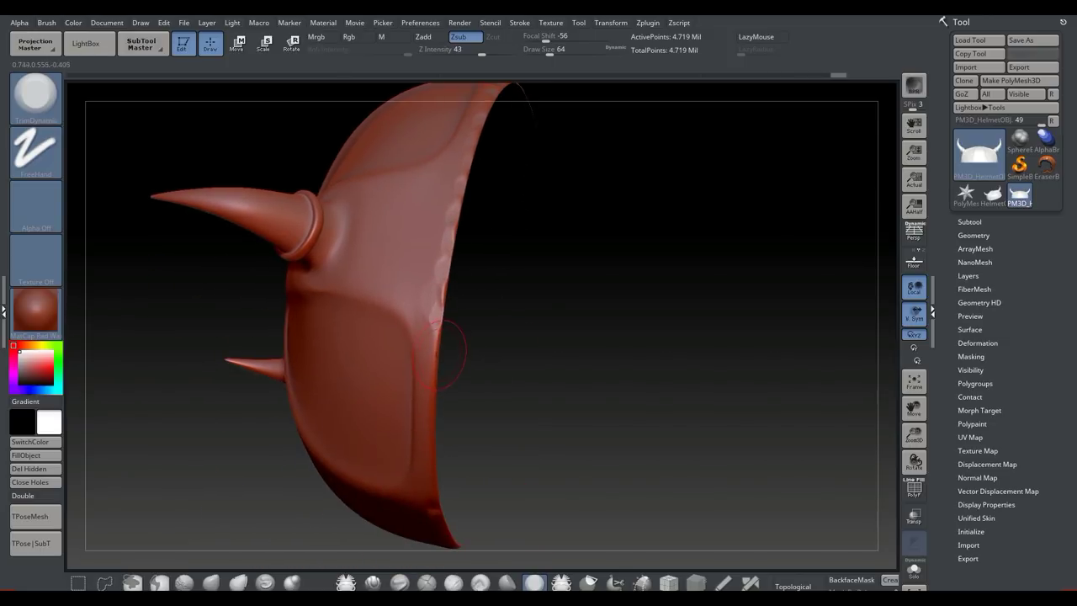
left_click_drag(429, 412, 432, 426)
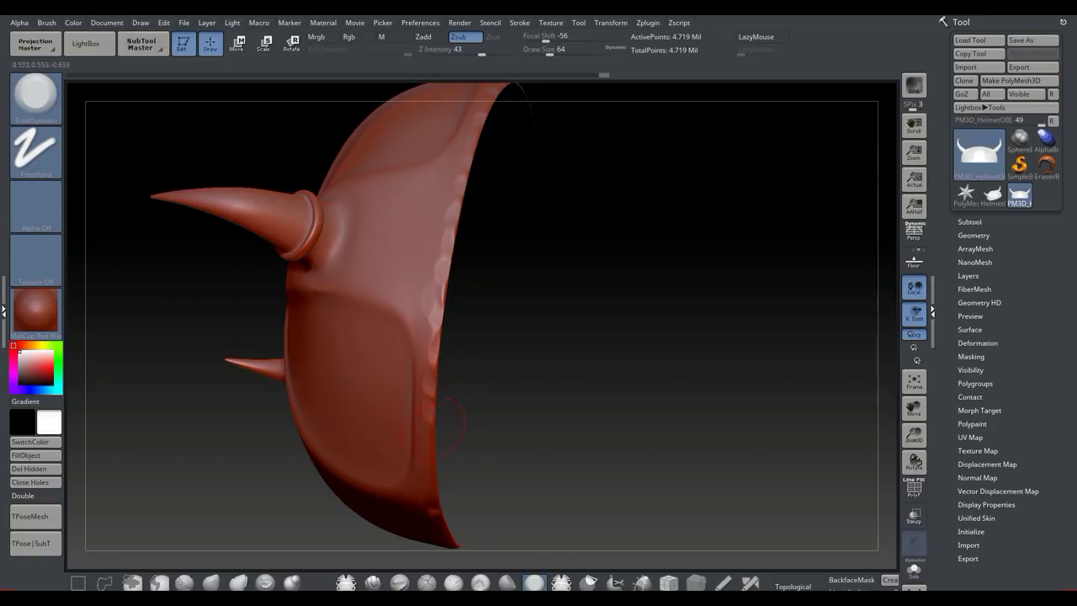
mouse_move(555, 459)
left_mouse_down("alt")
mouse_move(560, 364)
mouse_move(563, 417)
left_mouse_up("alt")
right_click_drag(564, 418, 419, 440)
left_click_drag(427, 411, 424, 483)
- Wear down and dent the raised panel ridges across the helmet's dome with TrimDynamic strokes
mouse_move(587, 313)
left_mouse_down("alt")
mouse_move(619, 345)
mouse_move(593, 345)
mouse_move(502, 282)
mouse_move(622, 291)
mouse_move(488, 324)
mouse_move(548, 202)
mouse_move(600, 215)
left_mouse_up("alt")
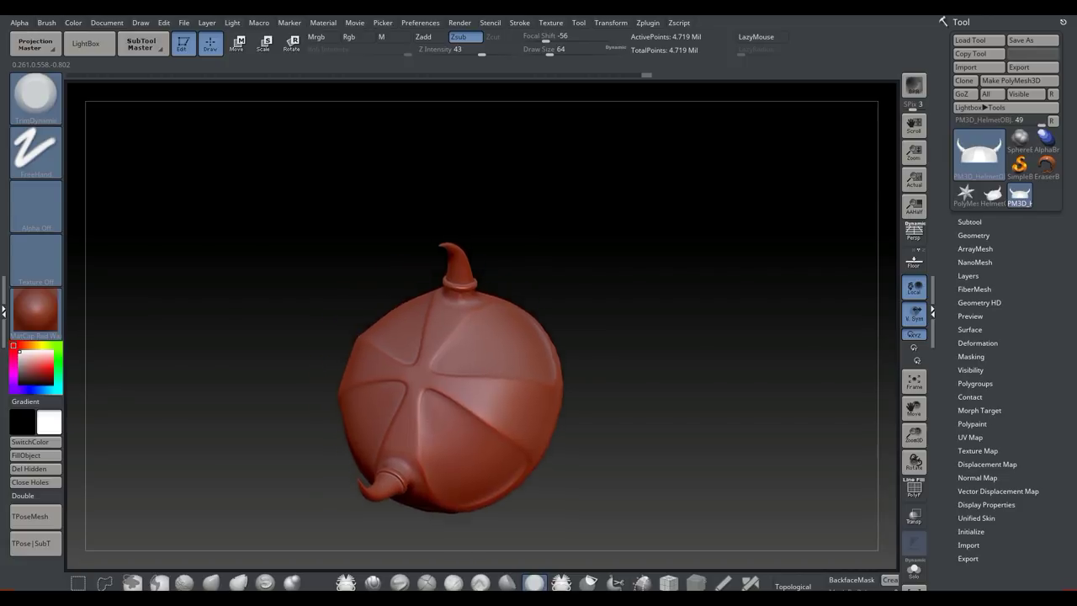
mouse_move(617, 367)
left_mouse_down()
mouse_move(614, 346)
mouse_move(636, 367)
mouse_move(615, 330)
mouse_move(621, 412)
mouse_move(613, 396)
left_mouse_up()
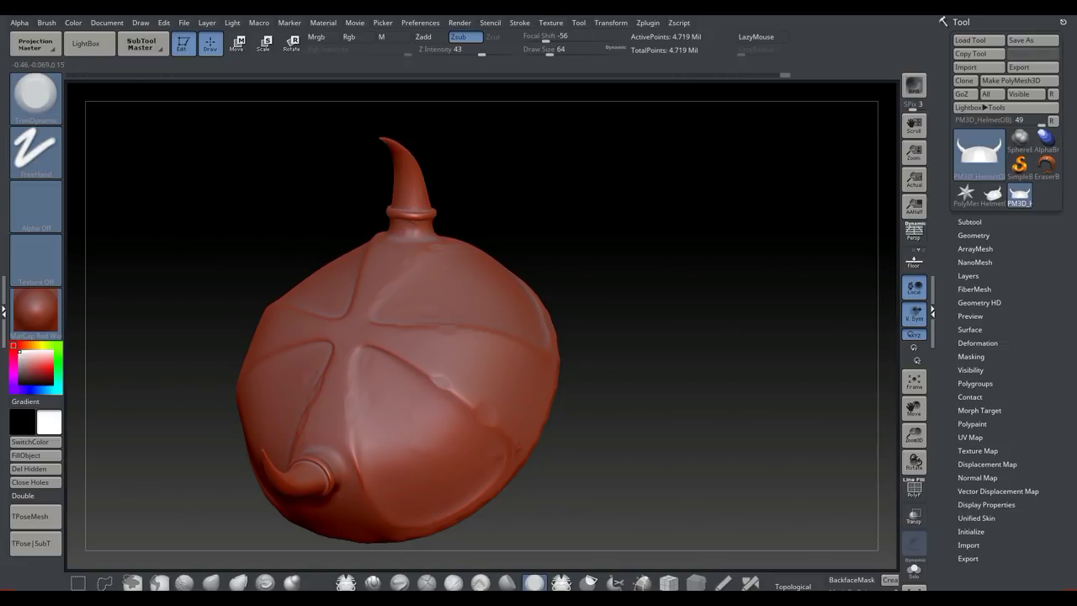
left_click_drag(641, 457, 468, 380)
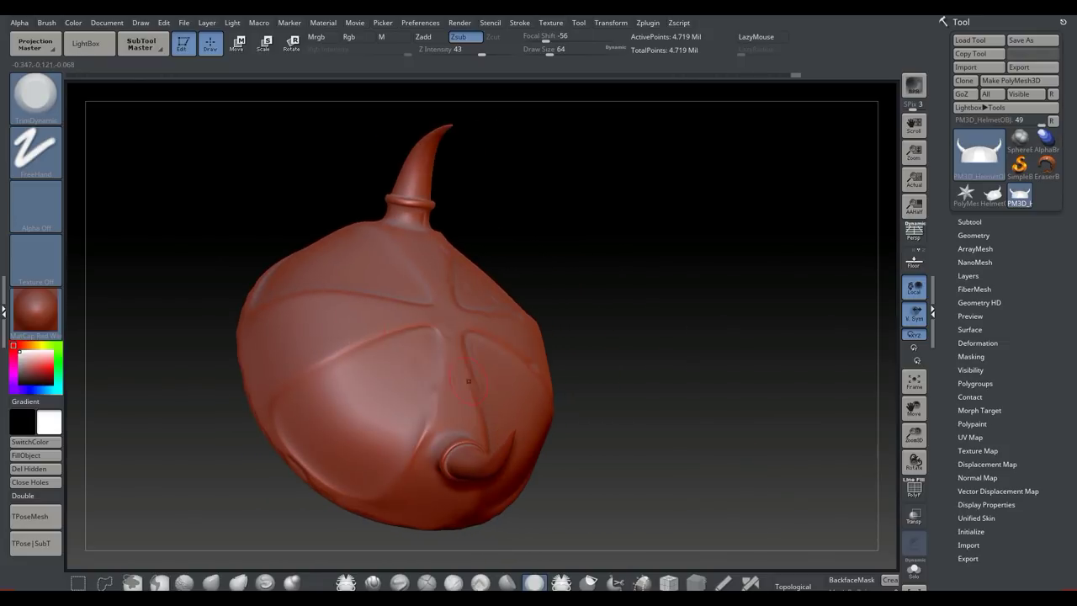
left_click_drag(339, 354, 313, 378)
left_click_drag(390, 302, 416, 286)
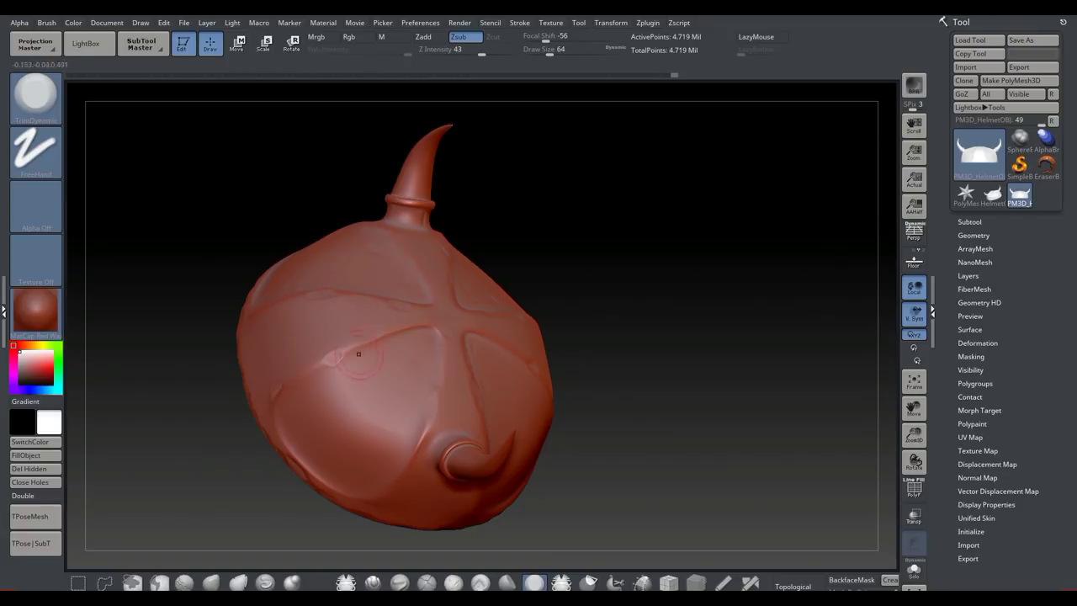
left_click_drag(202, 446, 684, 485)
left_click_drag(779, 448, 670, 422, "alt")
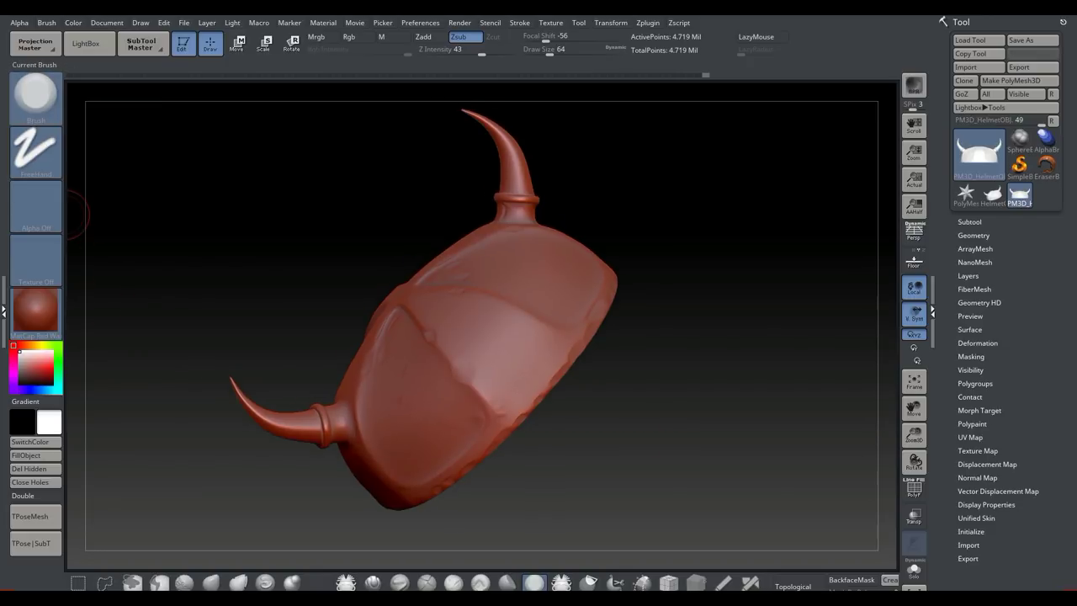
- Give the TrimDynamic brush Alpha 58 and enlarge its draw size to 223
left_click(36, 206)
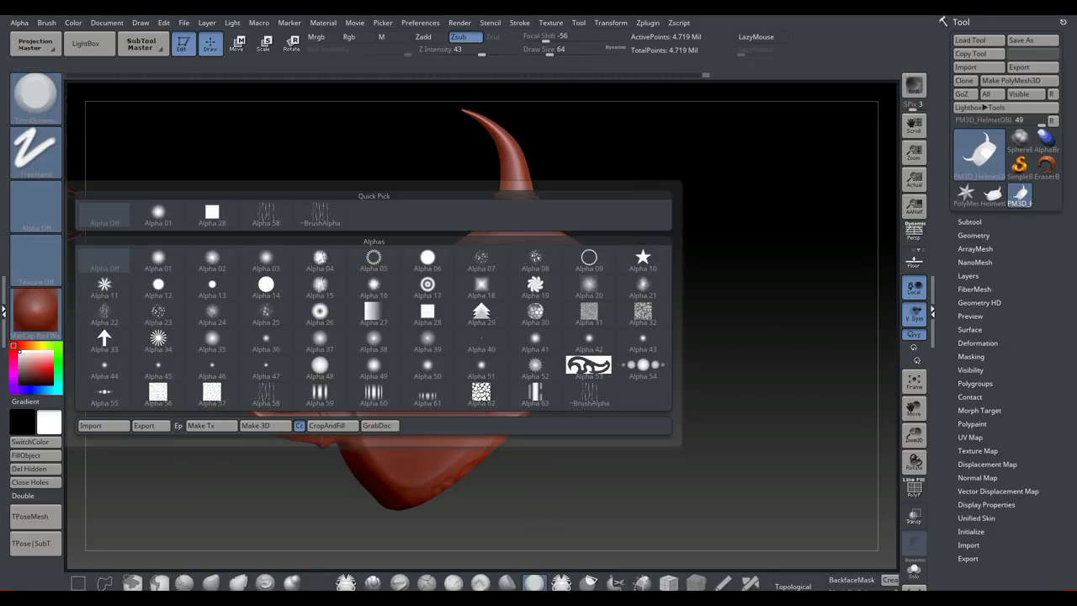
left_click(266, 392)
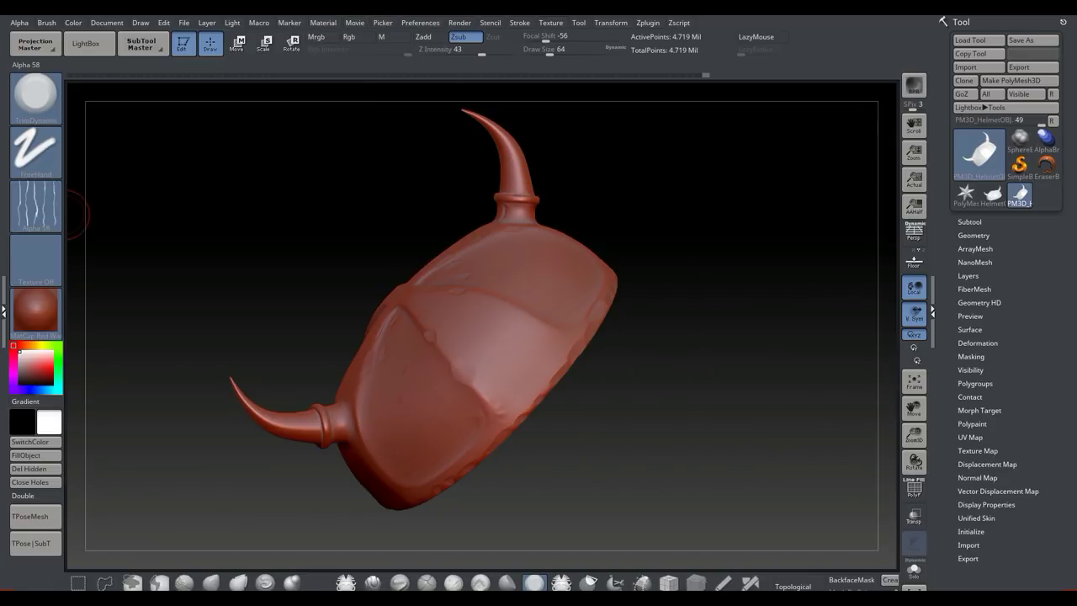
key("space")
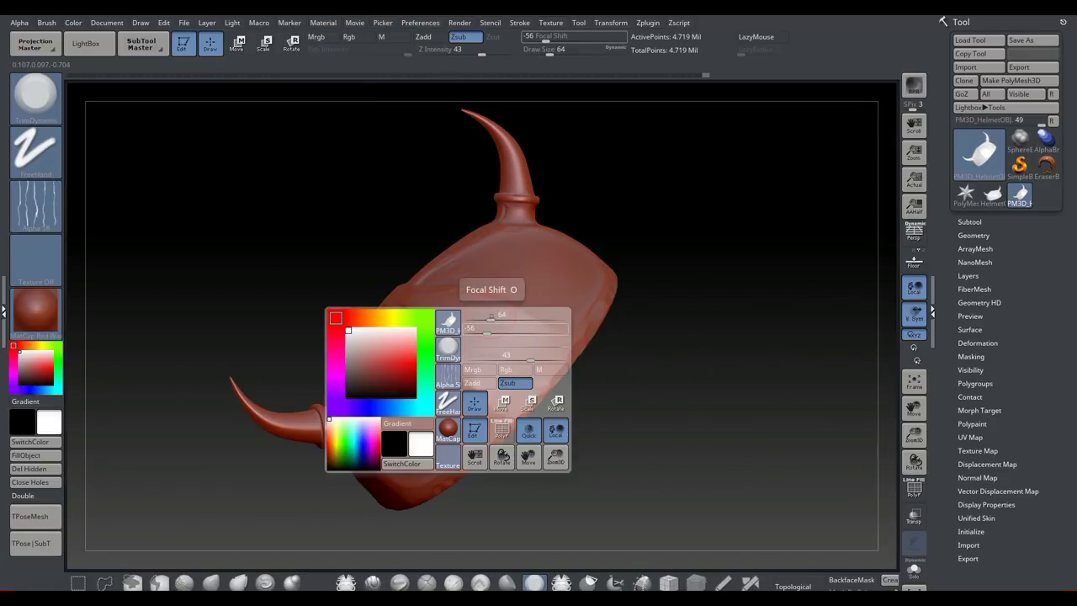
left_click_drag(492, 318, 512, 319)
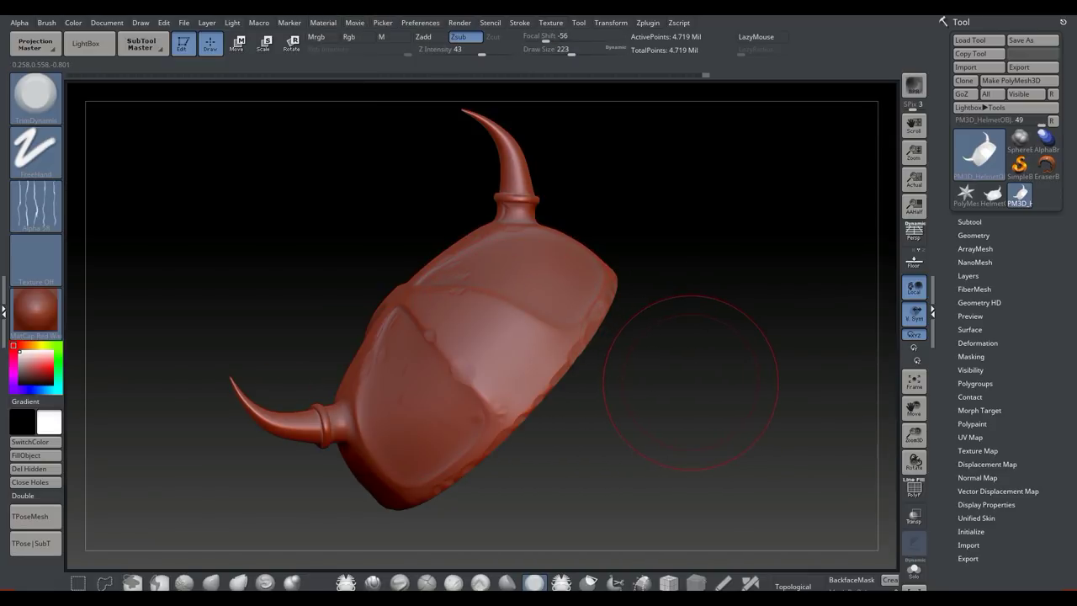
- Stroke scratch marks with the alpha across the central band and side panels of the helmet's front
mouse_move(688, 372)
left_mouse_down("shift")
mouse_move(799, 372)
mouse_move(807, 320)
mouse_move(783, 269)
mouse_move(732, 286)
mouse_move(758, 290)
mouse_move(766, 337)
mouse_move(740, 353)
left_mouse_up("shift")
left_click_drag(707, 219, 799, 173)
mouse_move(325, 503)
left_mouse_down()
mouse_move(345, 383)
mouse_move(278, 370)
mouse_move(383, 364)
left_mouse_up()
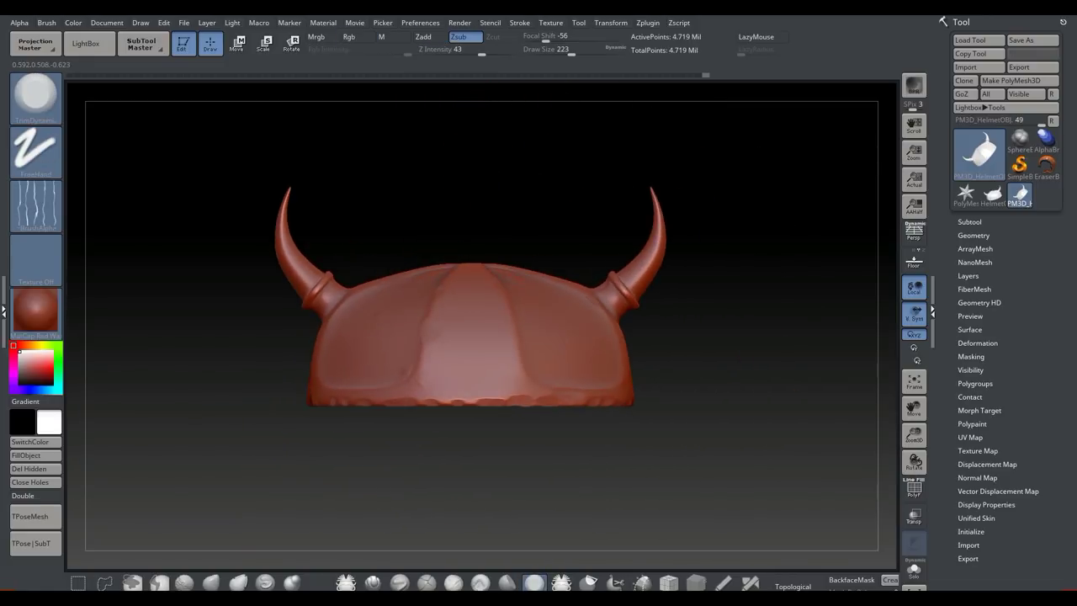
left_click_drag(515, 310, 442, 292)
mouse_move(474, 348)
left_mouse_down()
mouse_move(524, 312)
mouse_move(584, 376)
left_mouse_up()
left_click_drag(422, 395, 509, 413)
left_click_drag(638, 461, 630, 508, "alt")
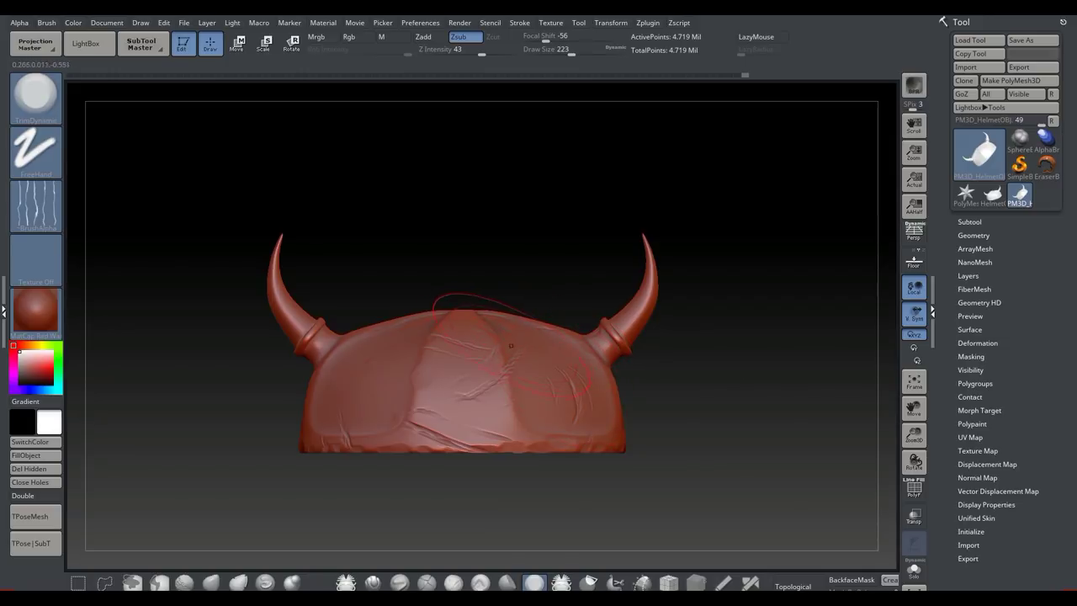
- Add scratches below one horn and across the panels and central band on the back of the helmet
mouse_move(708, 415)
left_mouse_down()
mouse_move(506, 413)
mouse_move(526, 413)
left_mouse_up()
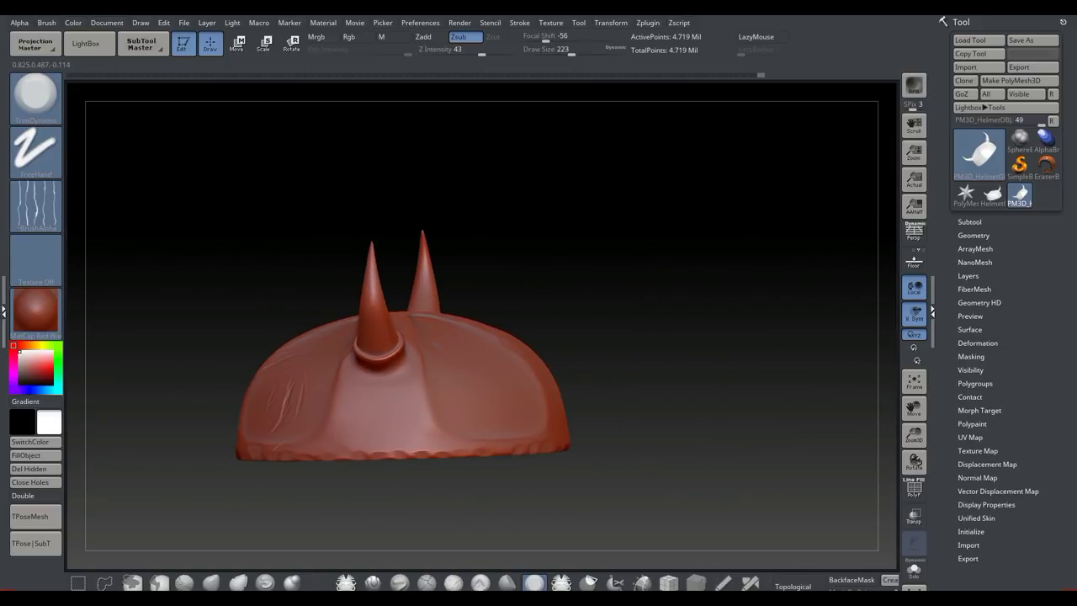
left_click_drag(370, 442, 392, 439)
left_click_drag(653, 412, 500, 409)
mouse_move(478, 365)
left_mouse_down()
mouse_move(480, 386)
mouse_move(577, 366)
left_mouse_up()
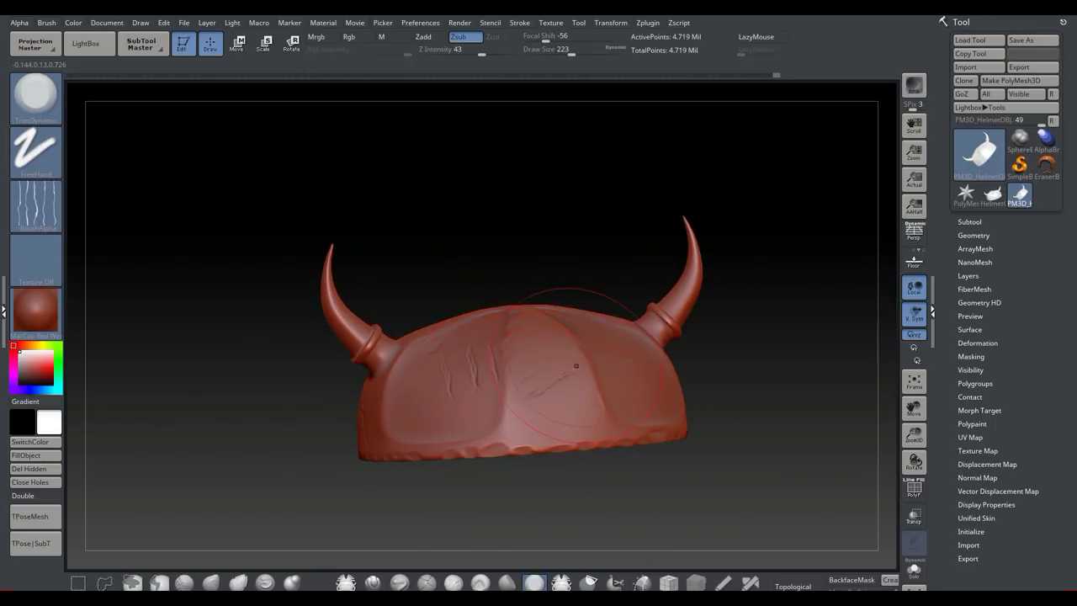
left_click_drag(545, 405, 505, 399)
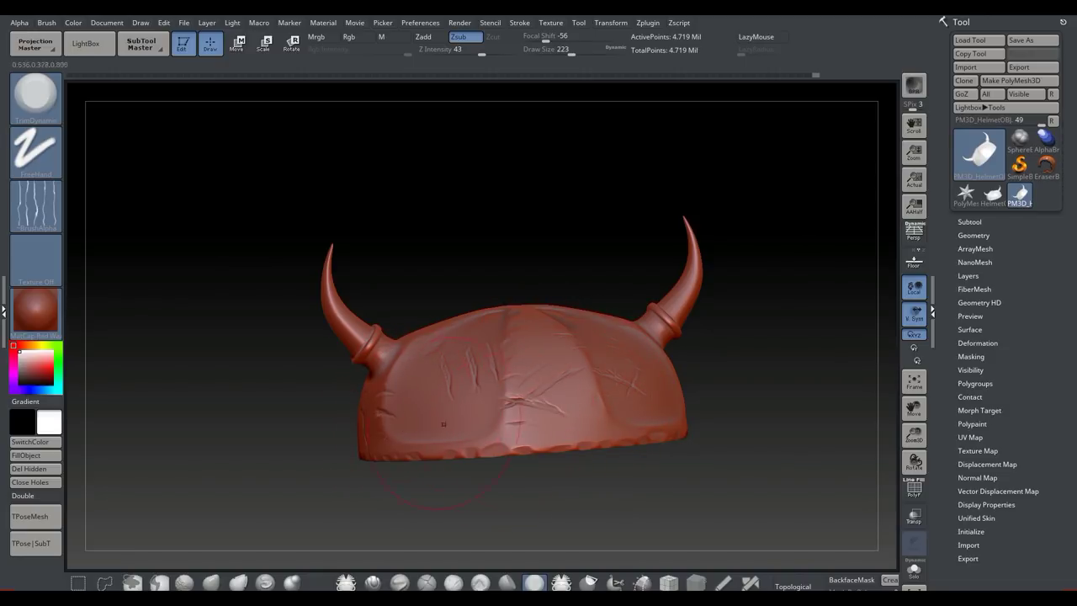
- Scratch the area below the other horn and extend the wear over the top of the dome
left_click_drag(764, 457, 462, 414)
left_click_drag(510, 375, 496, 398)
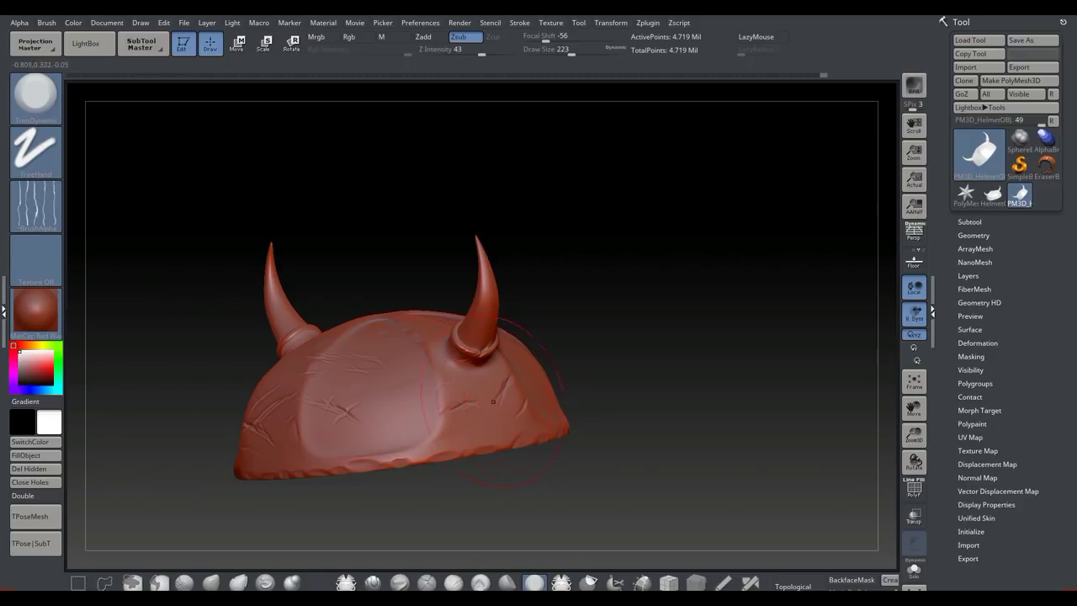
mouse_move(606, 353)
left_mouse_down("alt")
mouse_move(619, 379)
mouse_move(599, 334)
mouse_move(631, 451)
left_mouse_up("alt")
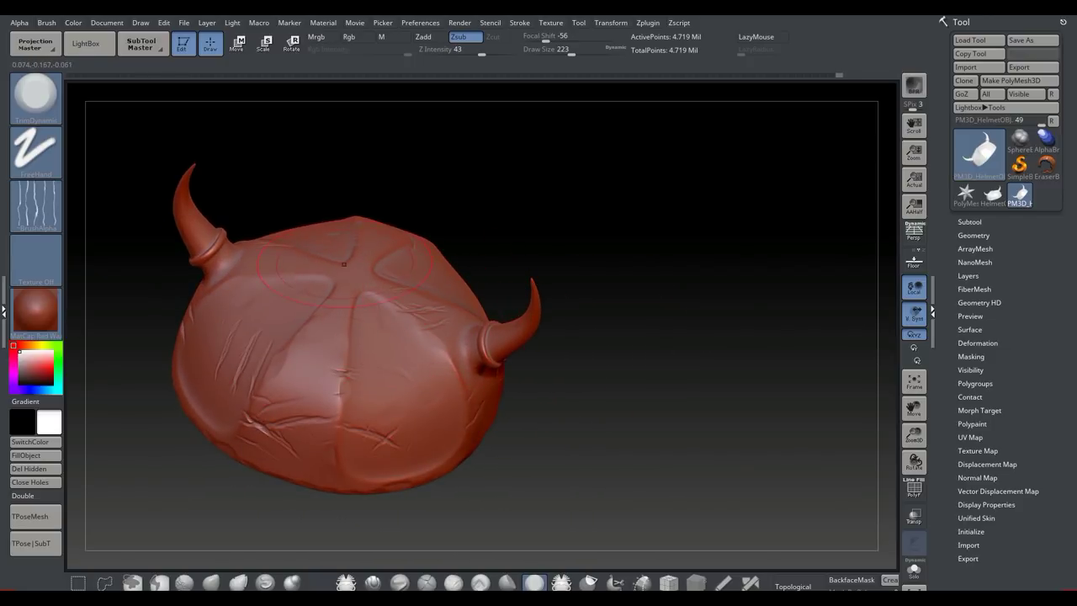
mouse_move(626, 436)
left_mouse_down("alt")
mouse_move(670, 436)
mouse_move(675, 370)
mouse_move(665, 436)
mouse_move(645, 407)
left_mouse_up("alt")
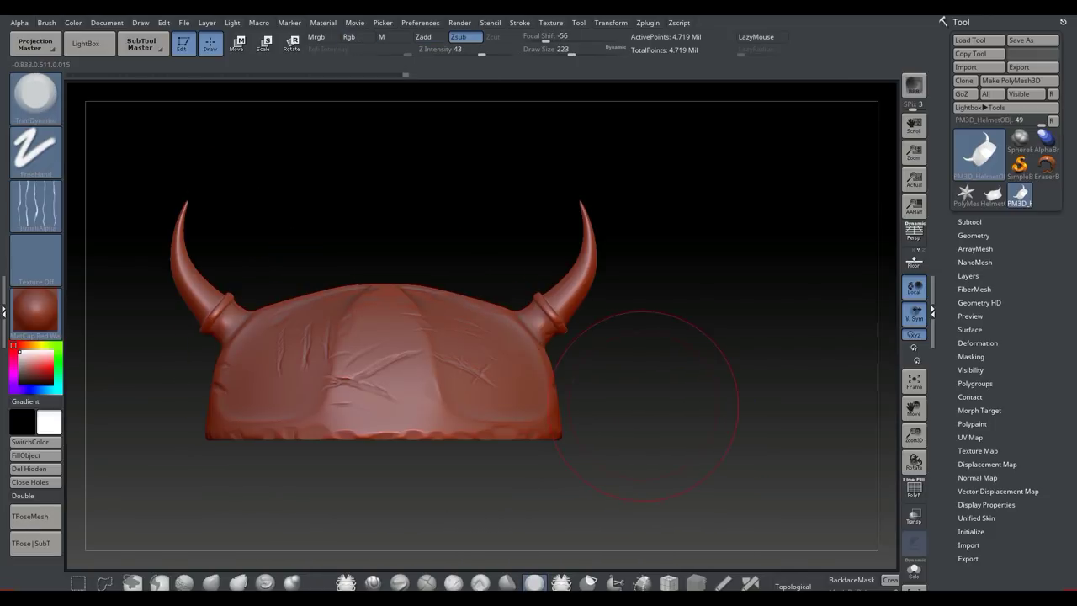
left_click_drag(658, 454, 709, 446, "alt")
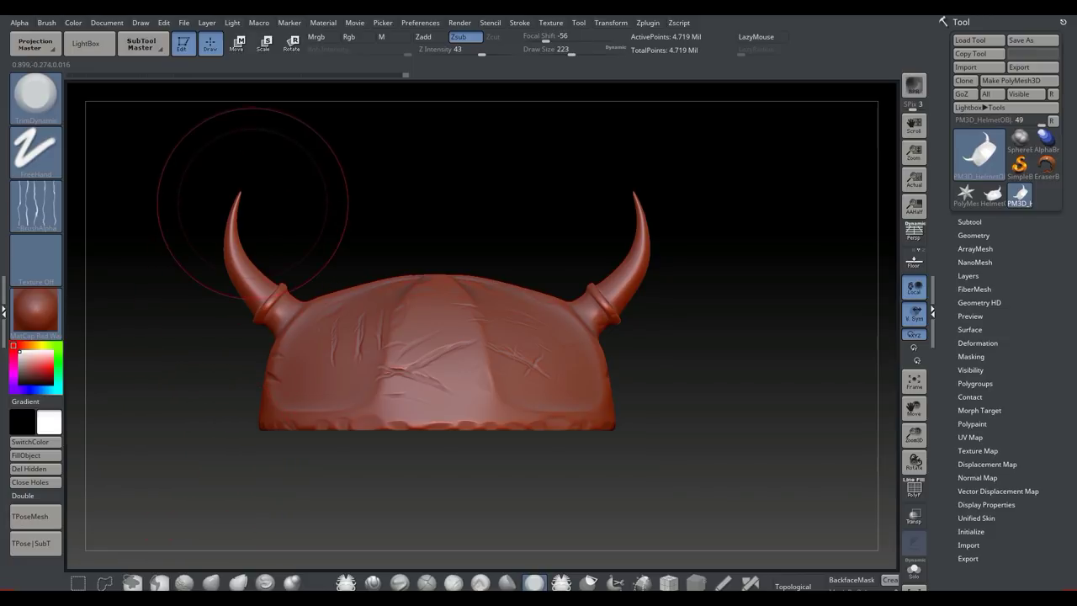
- Mask both horns, including their base rings, to isolate them from the helmet shell
key("ctrl")
mouse_move(236, 198)
left_mouse_down("ctrl")
mouse_move(276, 313)
mouse_move(289, 312)
left_mouse_up("ctrl")
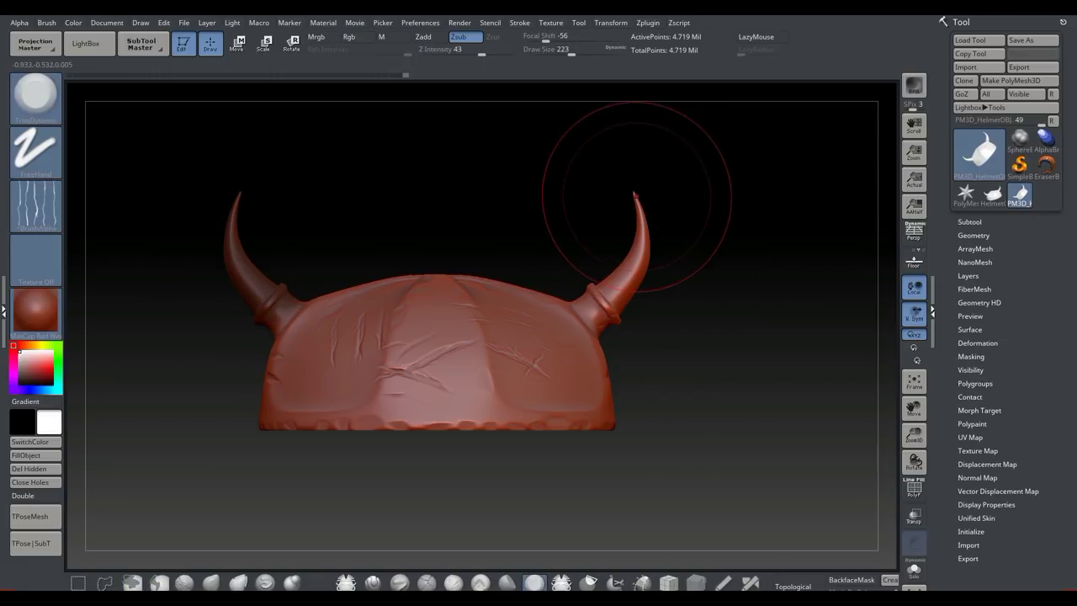
key("ctrl")
left_click_drag(610, 291, 587, 313, "ctrl")
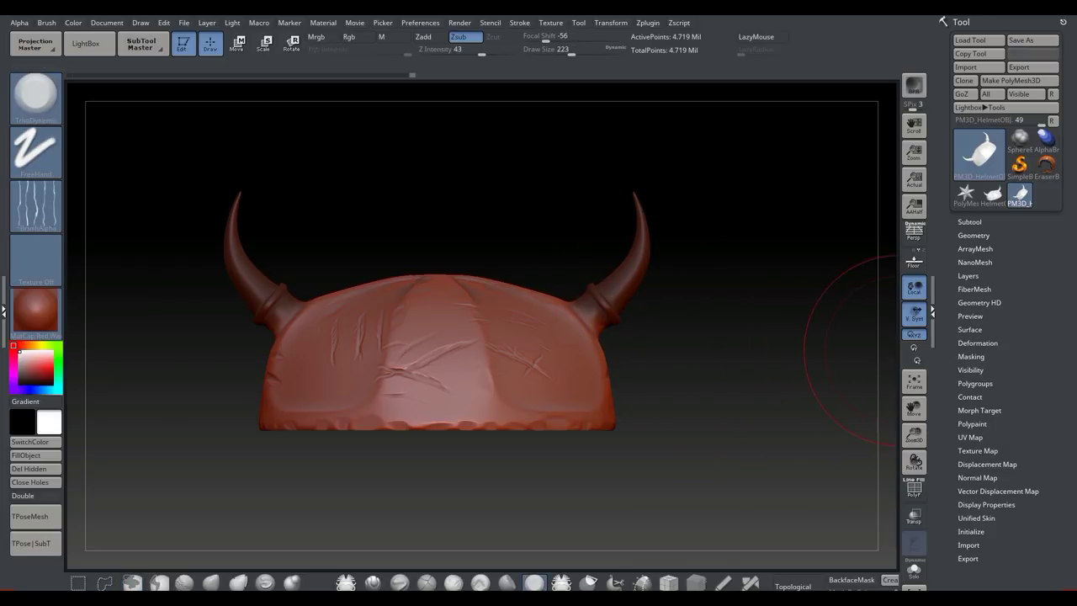
- Add surface noise to the unmasked helmet shell with a noise strength of 0.00093
left_click(971, 329)
left_click(965, 341)
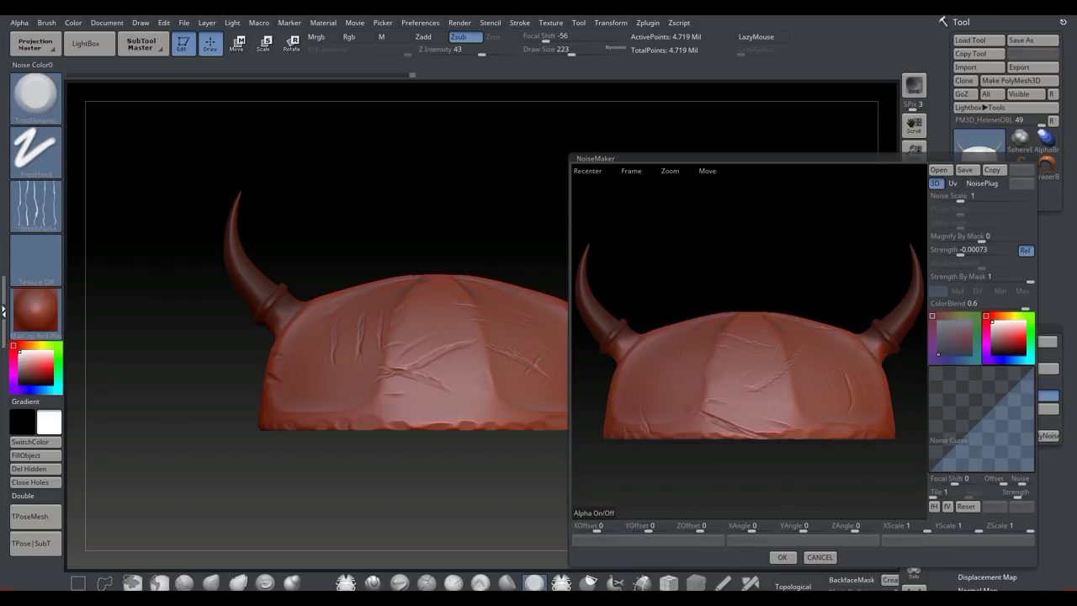
left_click(960, 236)
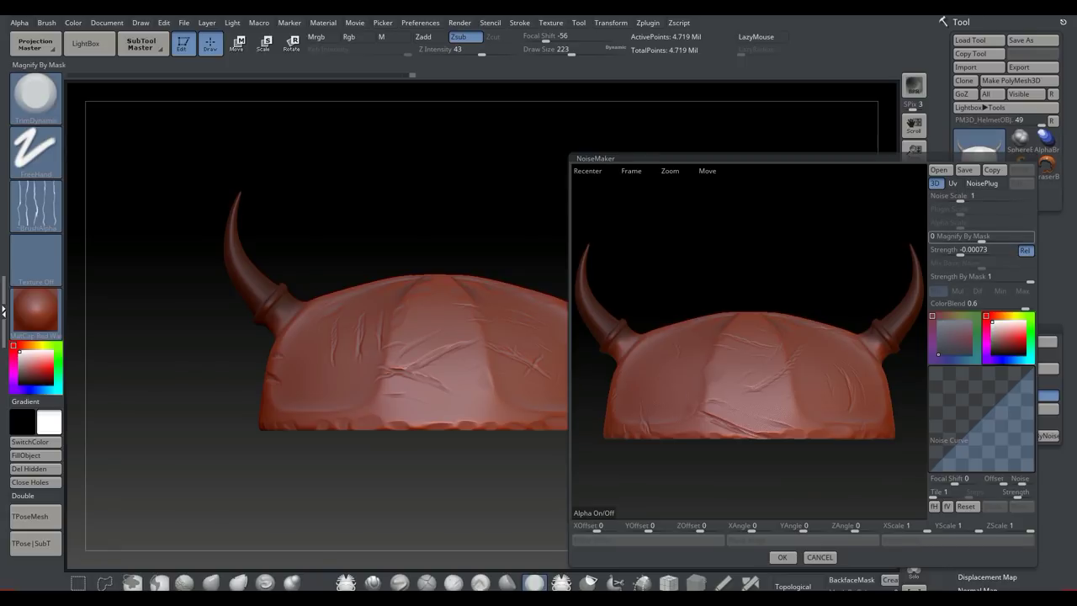
key("Tab")
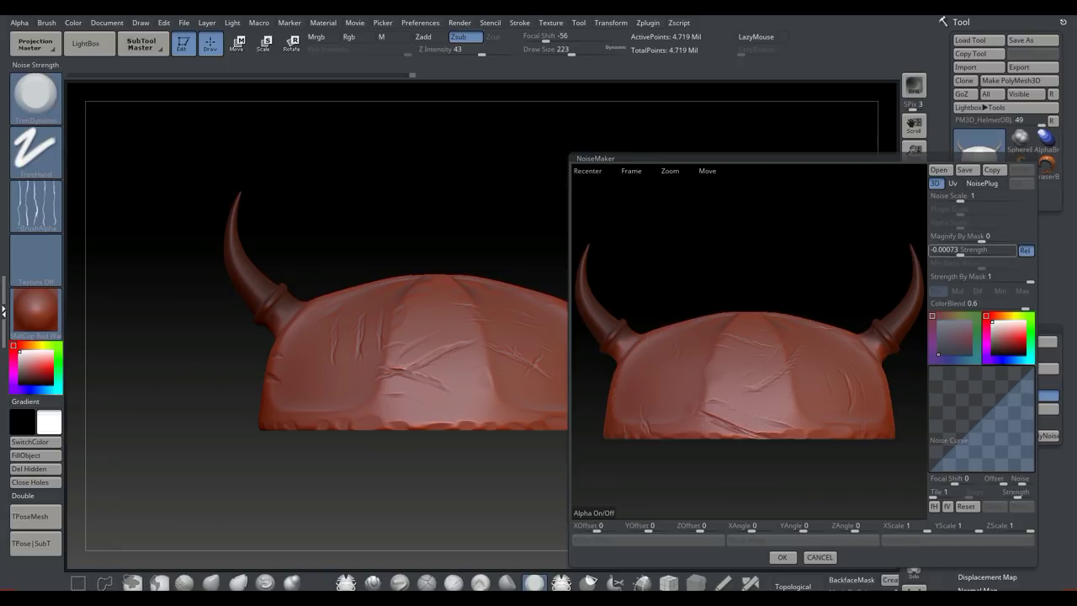
type("0.0162")
key("Return")
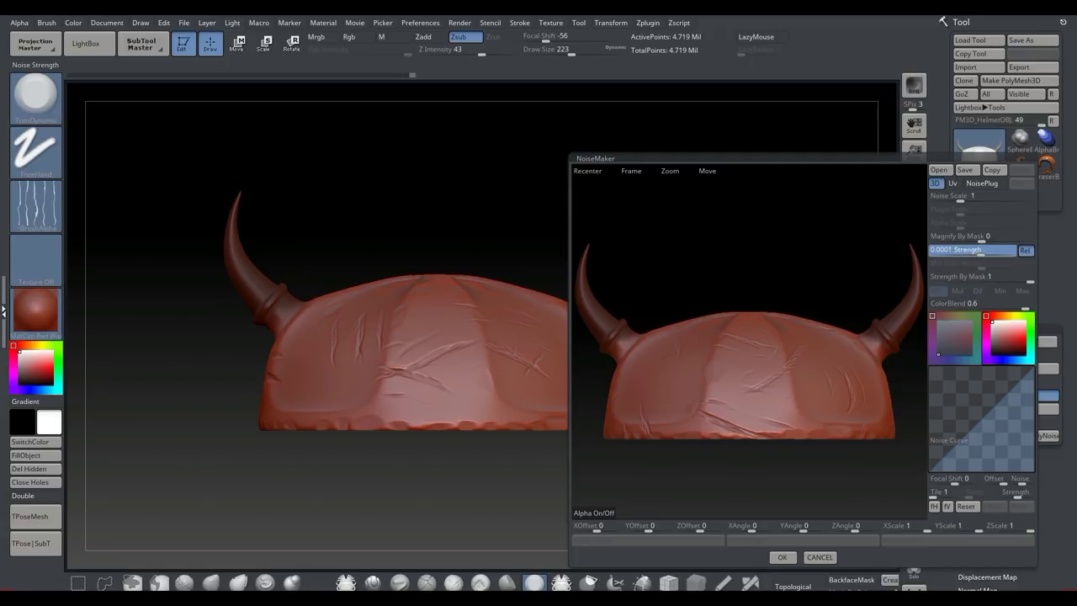
type("0.00152")
key("Return")
left_click_drag(988, 252, 985, 253)
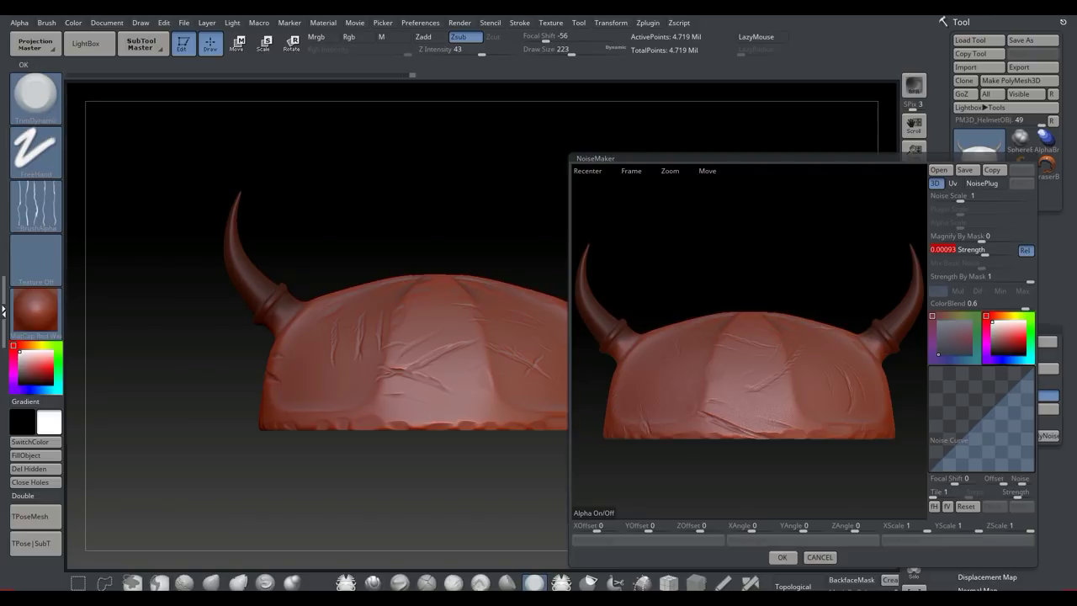
left_click(782, 557)
- Clear the mask from both horns
mouse_move(676, 431)
left_mouse_down()
mouse_move(671, 471)
mouse_move(677, 442)
mouse_move(762, 436)
mouse_move(661, 434)
mouse_move(679, 448)
mouse_move(662, 436)
left_mouse_up()
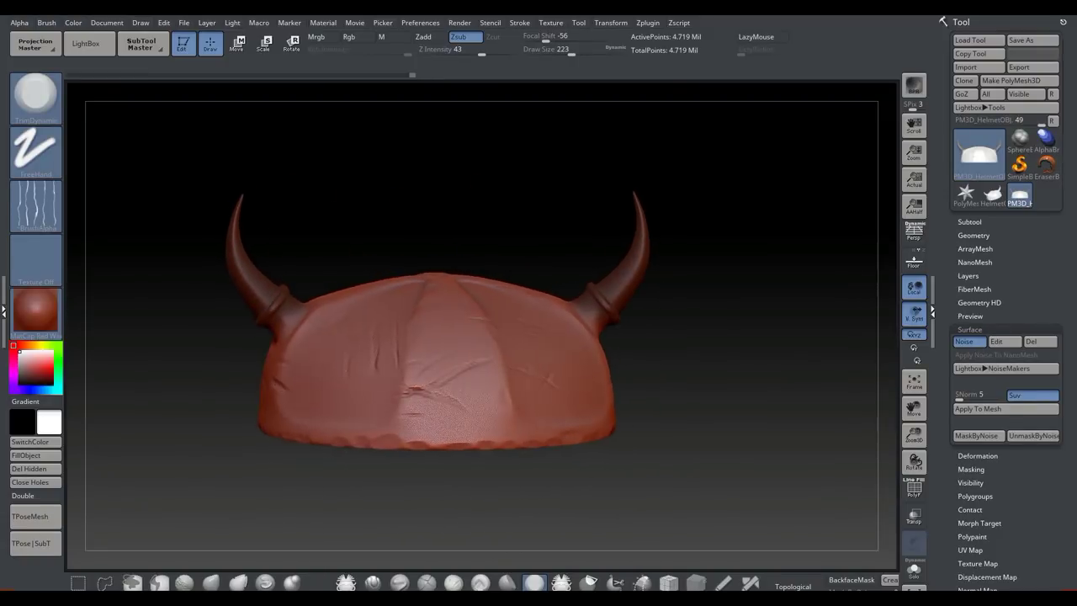
left_click_drag(745, 405, 728, 399)
left_click_drag(738, 363, 776, 413, "ctrl")
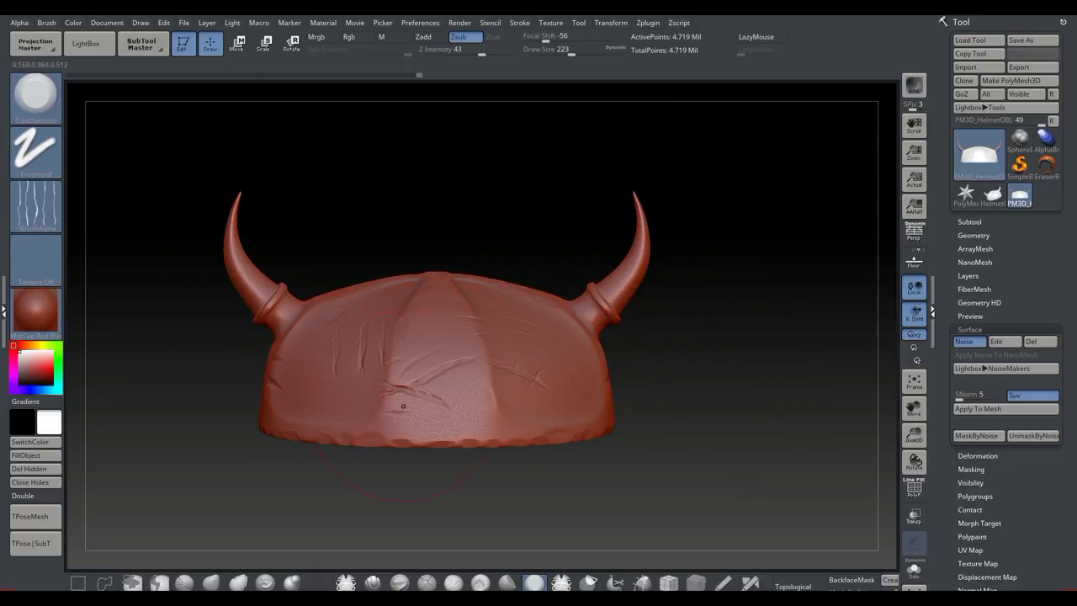
key("ctrl")
mouse_move(715, 367)
left_mouse_down("ctrl")
mouse_move(767, 380)
mouse_move(774, 405)
mouse_move(770, 397)
left_mouse_up("ctrl")
left_click_drag(728, 408, 739, 409)
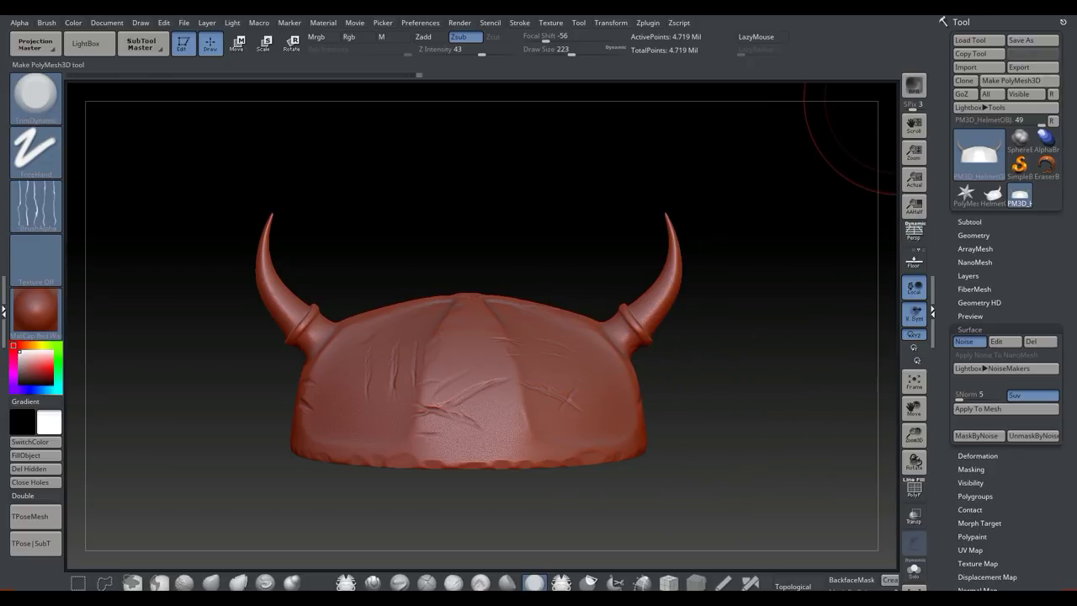
- Export the sculpted helmet in OBJ format to the HelmetNew folder under the file name HelmetHPOBJ
left_click(970, 221)
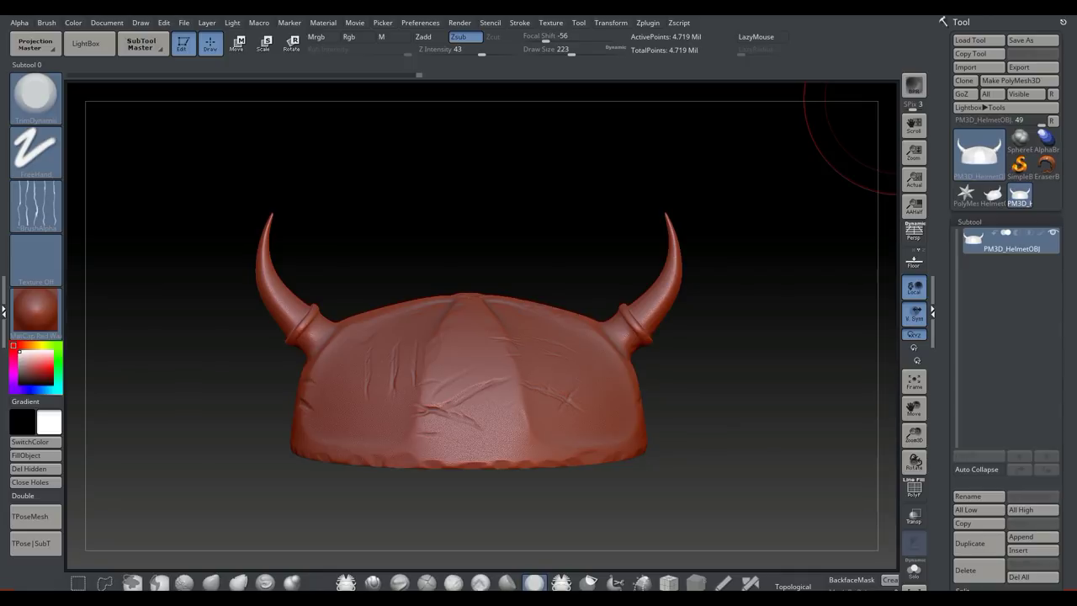
mouse_move(1052, 234)
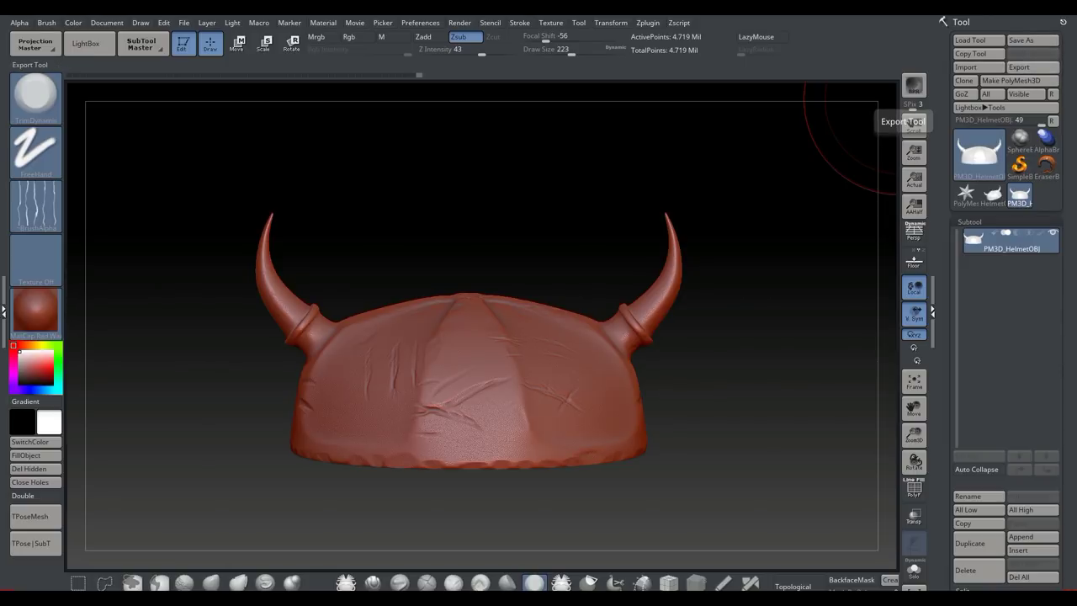
left_click(1019, 67)
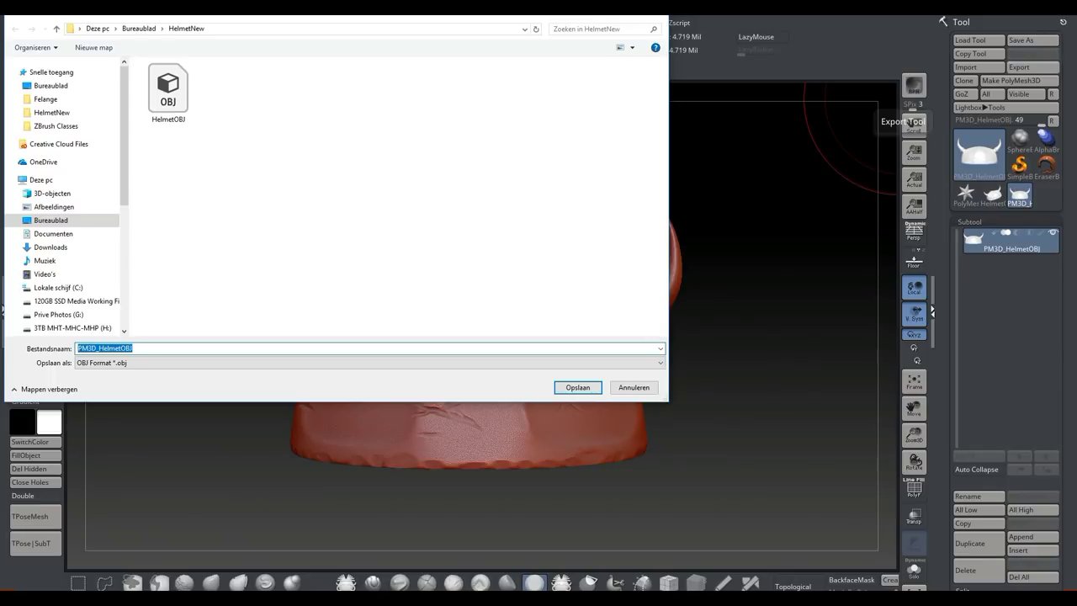
left_click(134, 349)
key("ctrl+a")
type("H")
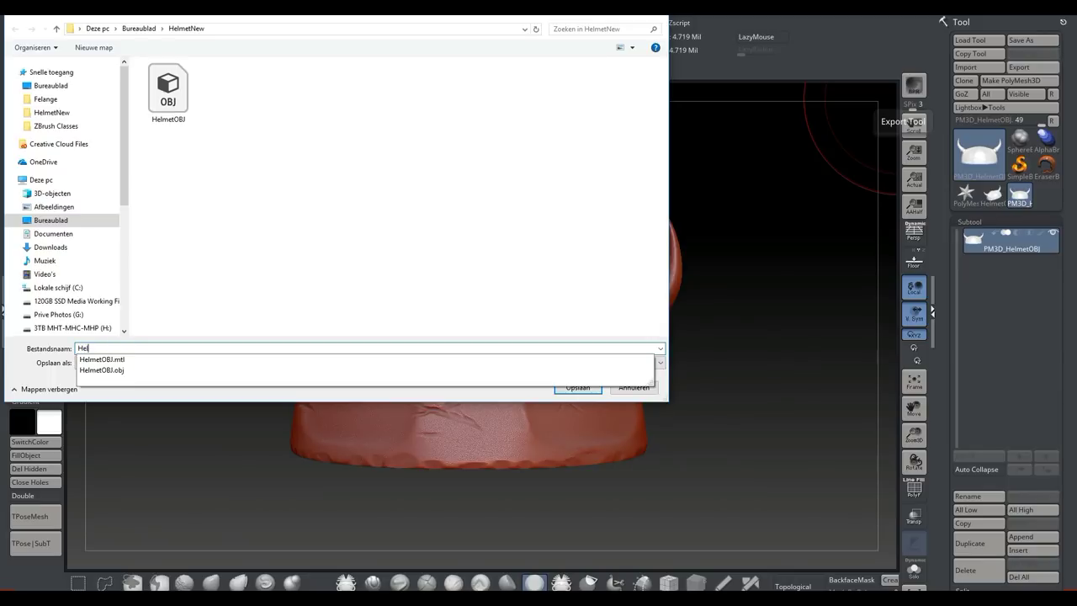
type("elmetHPO")
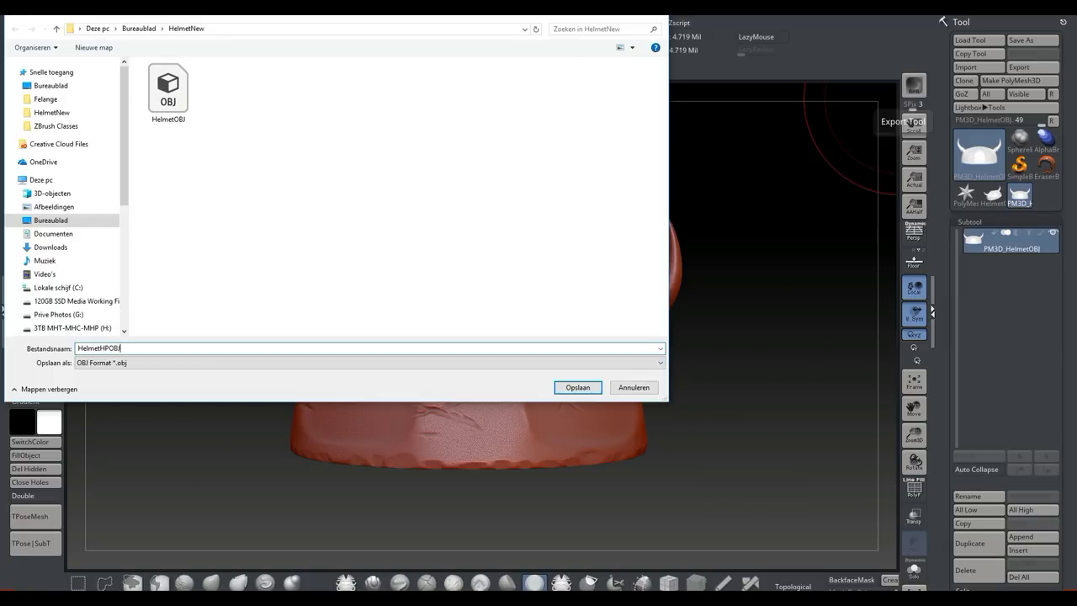
type("BJ")
key("Return")
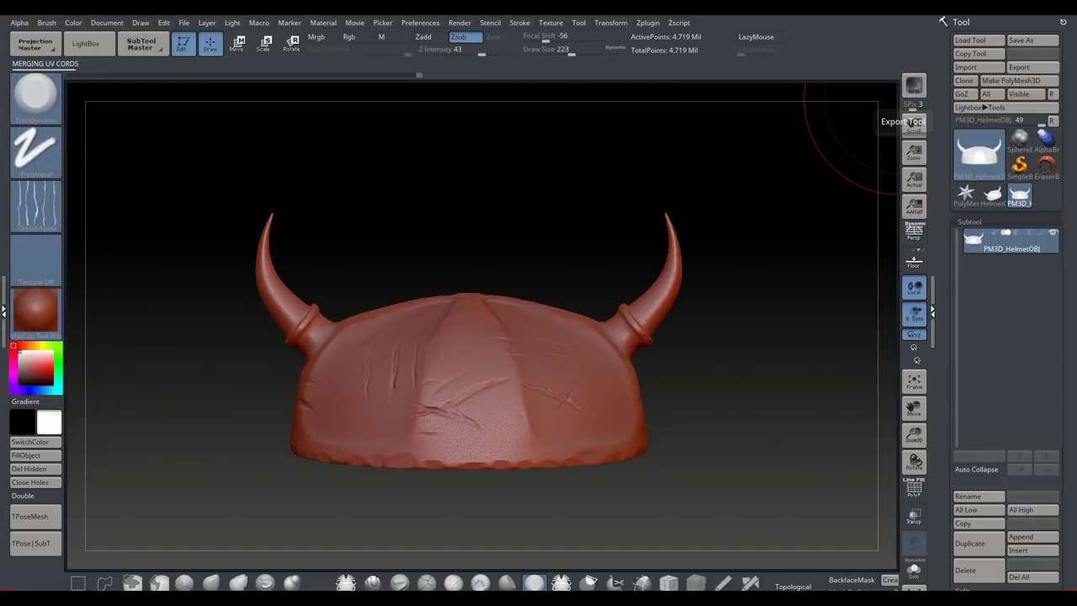
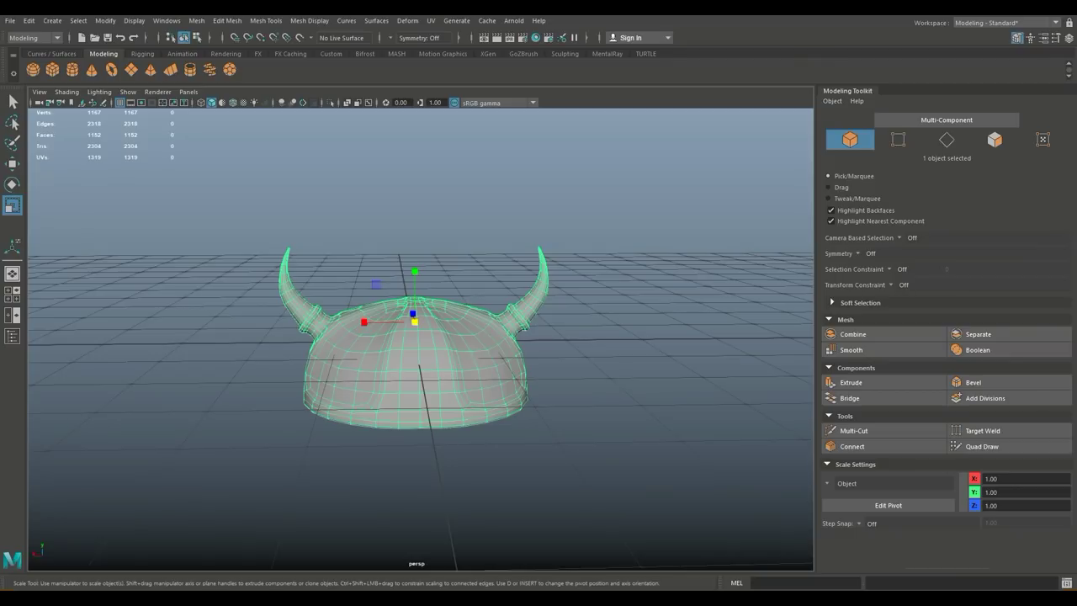
- Switch to Maya and, in the front view, select a ring of faces around the middle of the right-hand horn
key("space")
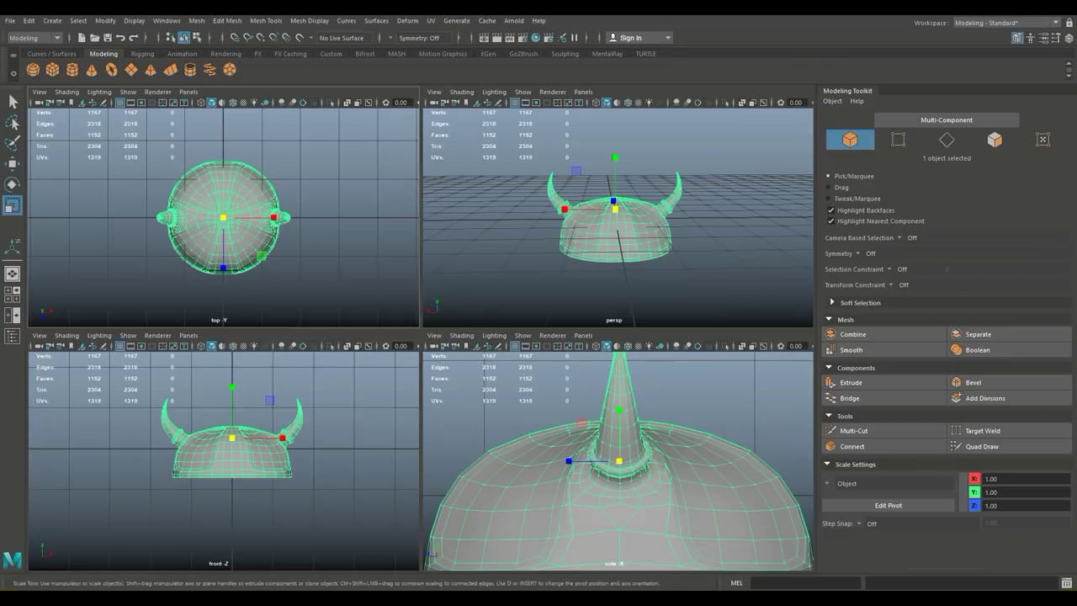
key("space")
scroll(420, 337, "up", 5)
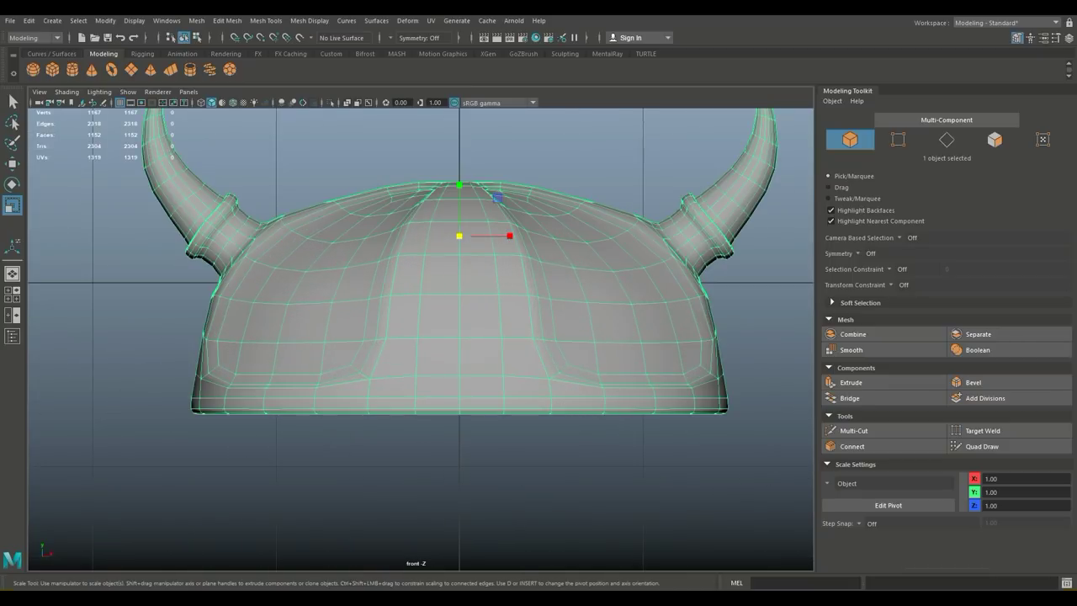
middle_click_drag(421, 336, 410, 402, "alt")
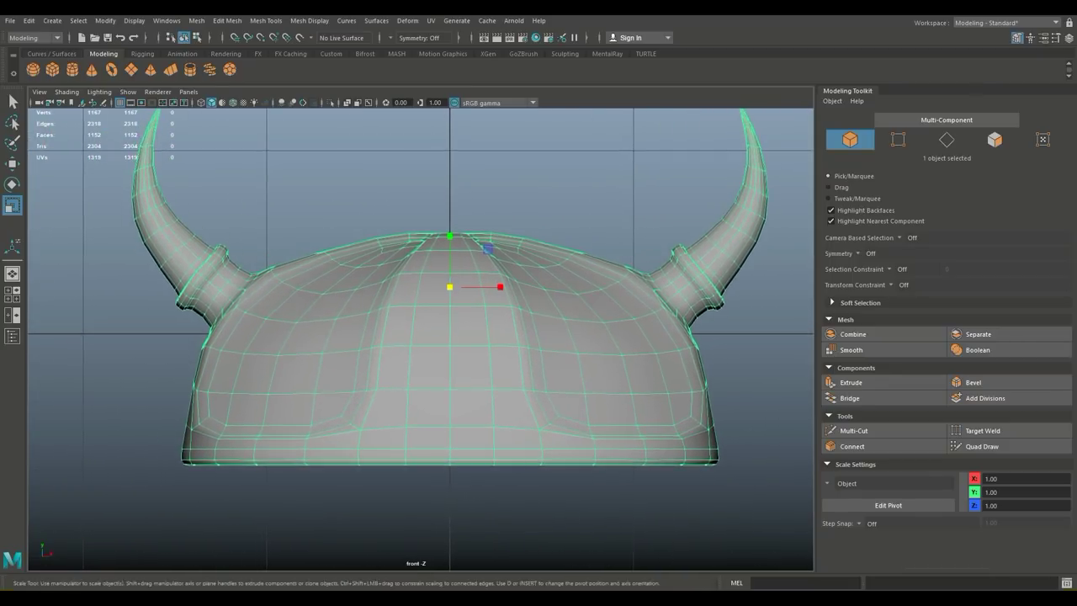
scroll(420, 334, "down", 8)
scroll(456, 321, "up", 7)
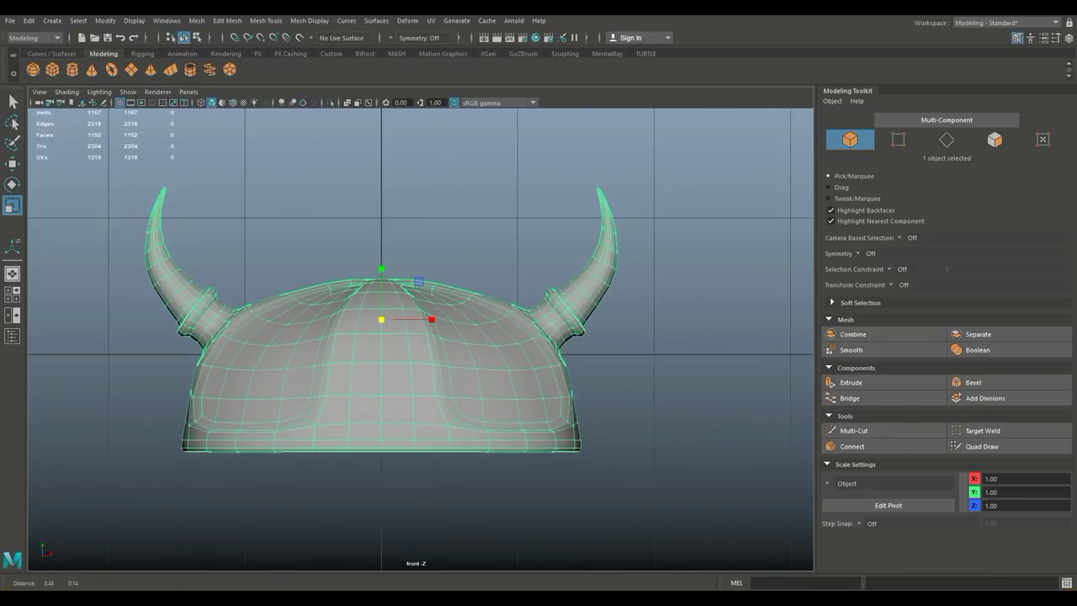
scroll(497, 265, "up", 5)
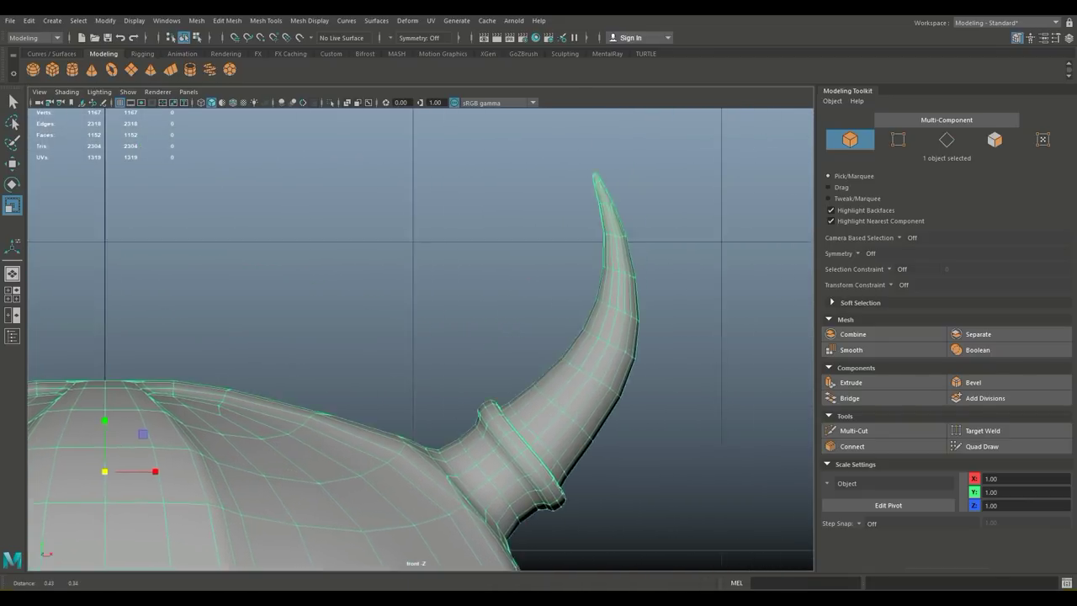
right_click_drag(587, 266, 592, 293)
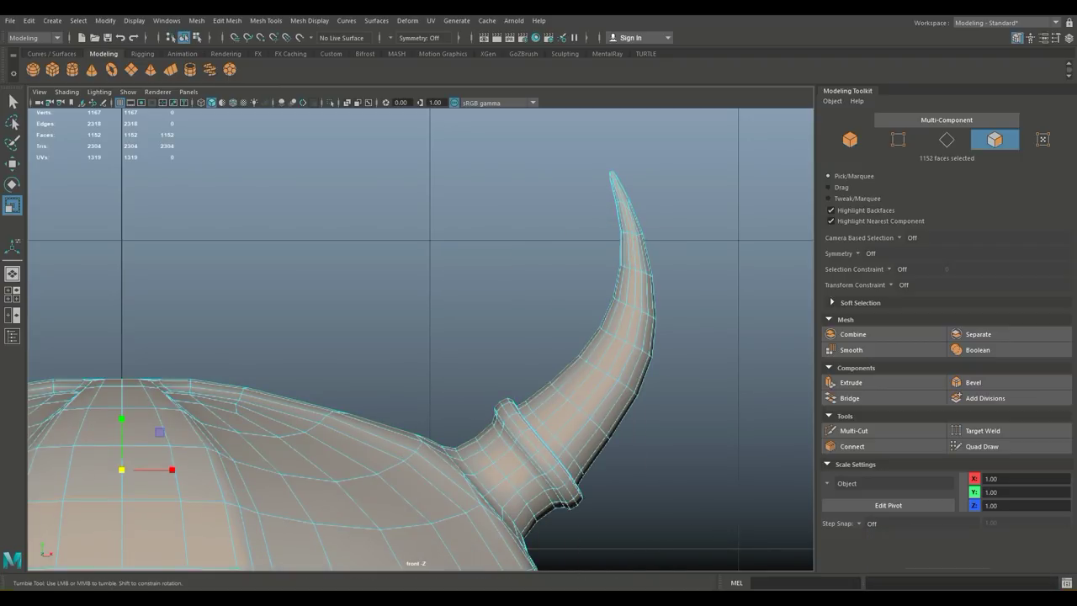
left_click(619, 408)
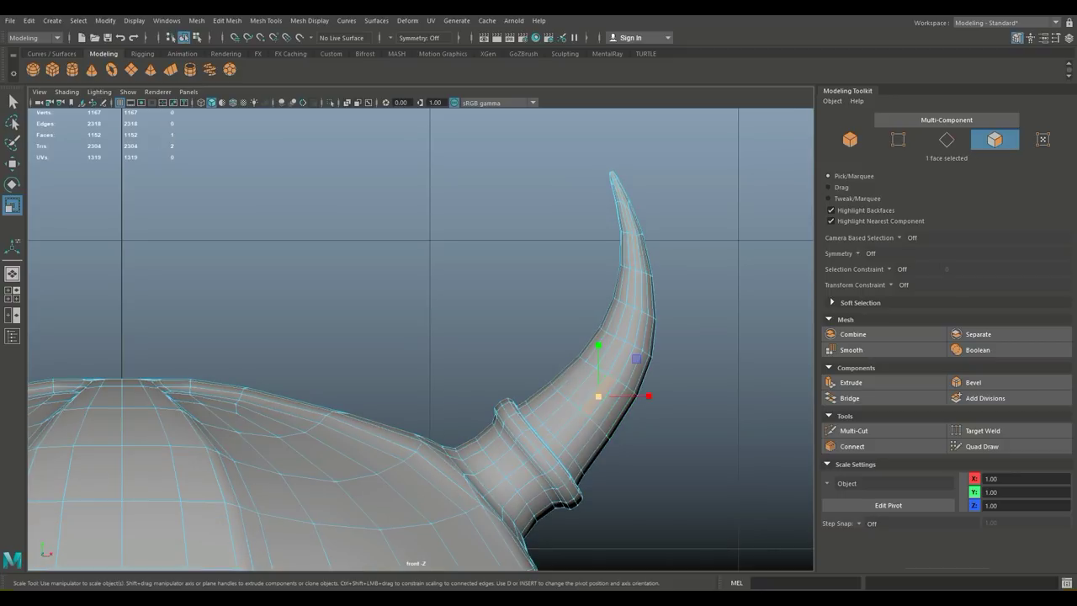
double_click(587, 388, "shift")
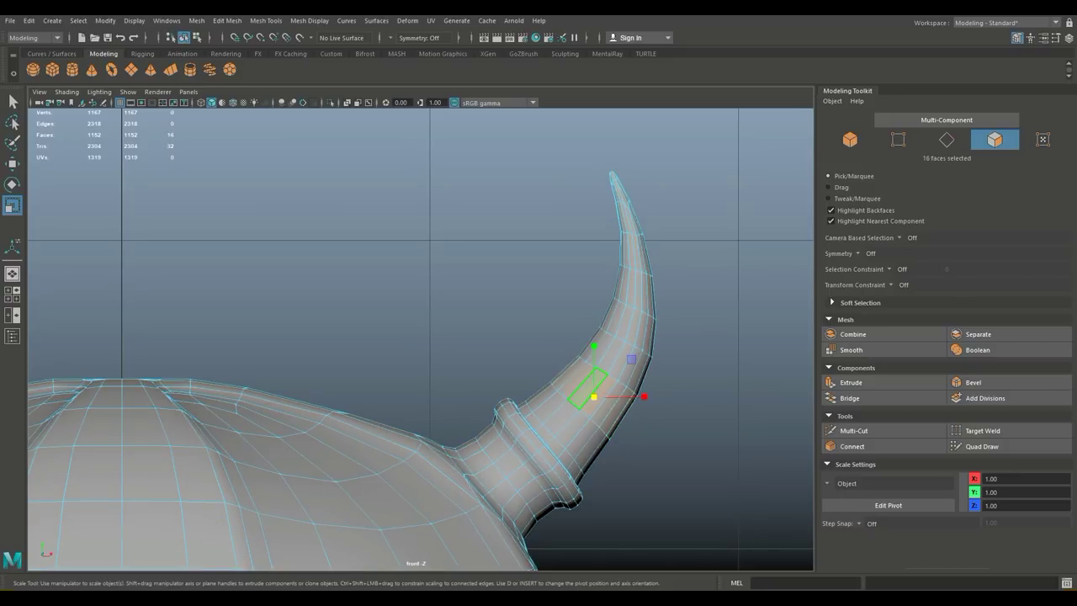
- Grow the face selection to cover the whole right-hand horn, from its tip through the base ring to the shell
key("shift+period")
key("shift+period")
key("shift+period")
key("shift+period")
key("shift+period")
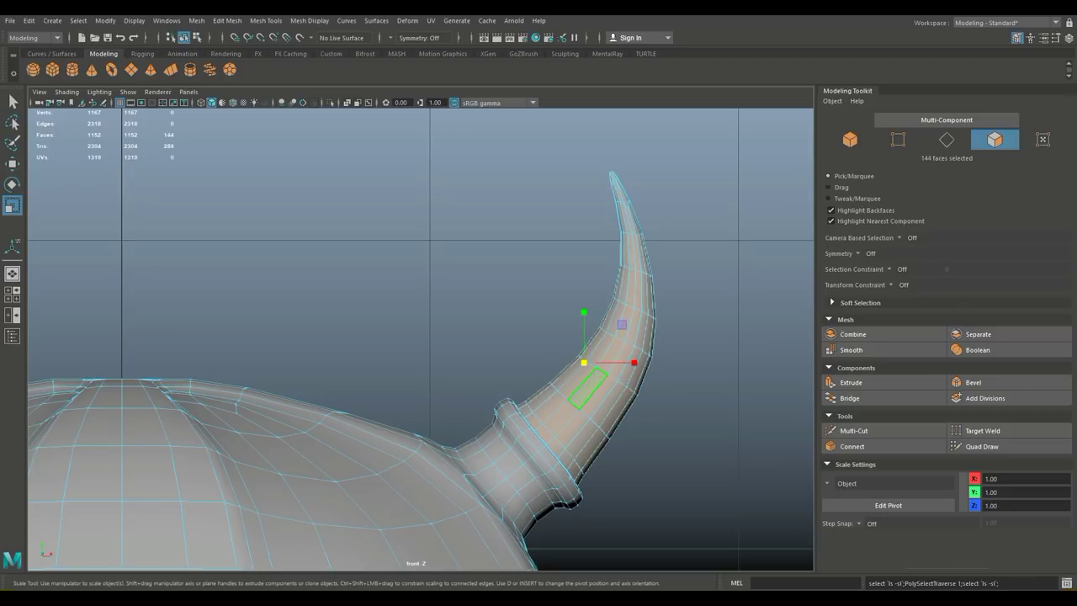
key("shift+period")
key("shift+period")
key("shift+period")
key("shift+period")
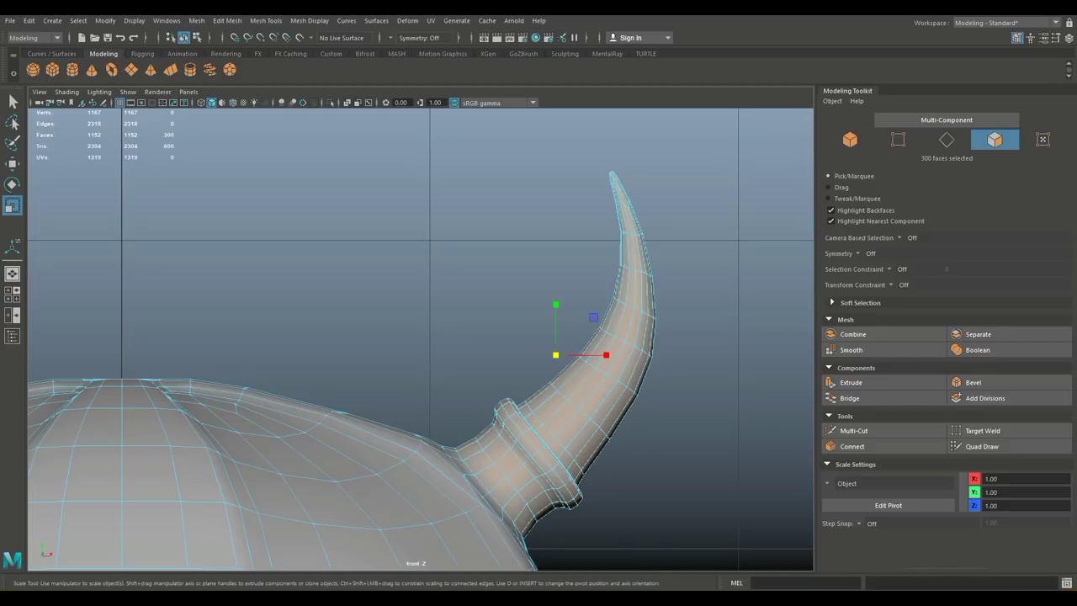
- Assign a new Lambert material to the selected horn faces and set its color to red
right_click_drag(590, 262, 591, 549)
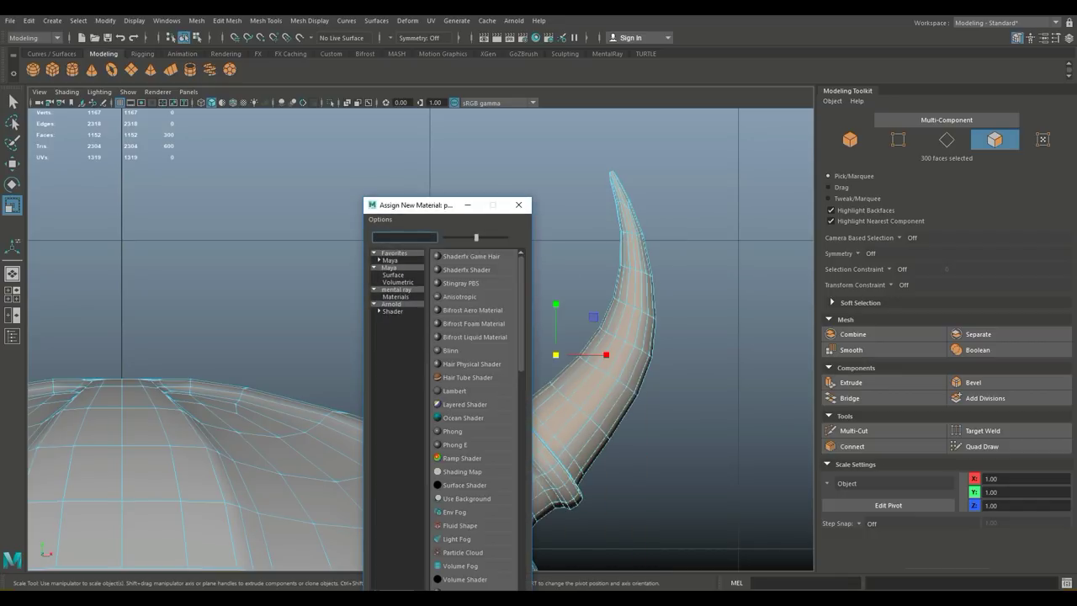
type("la")
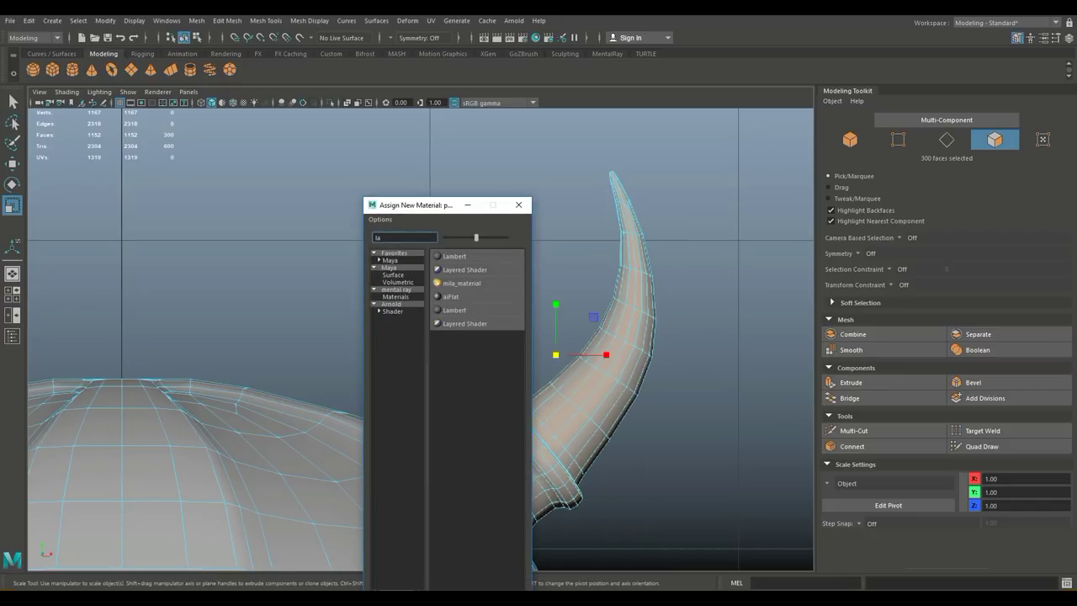
left_click(454, 256)
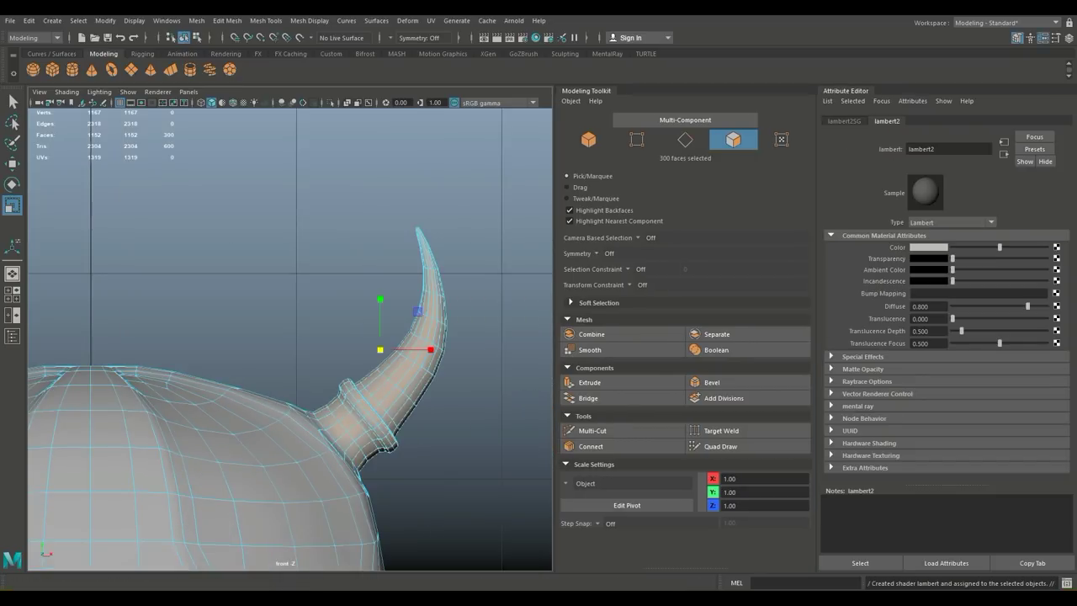
left_click(1017, 38)
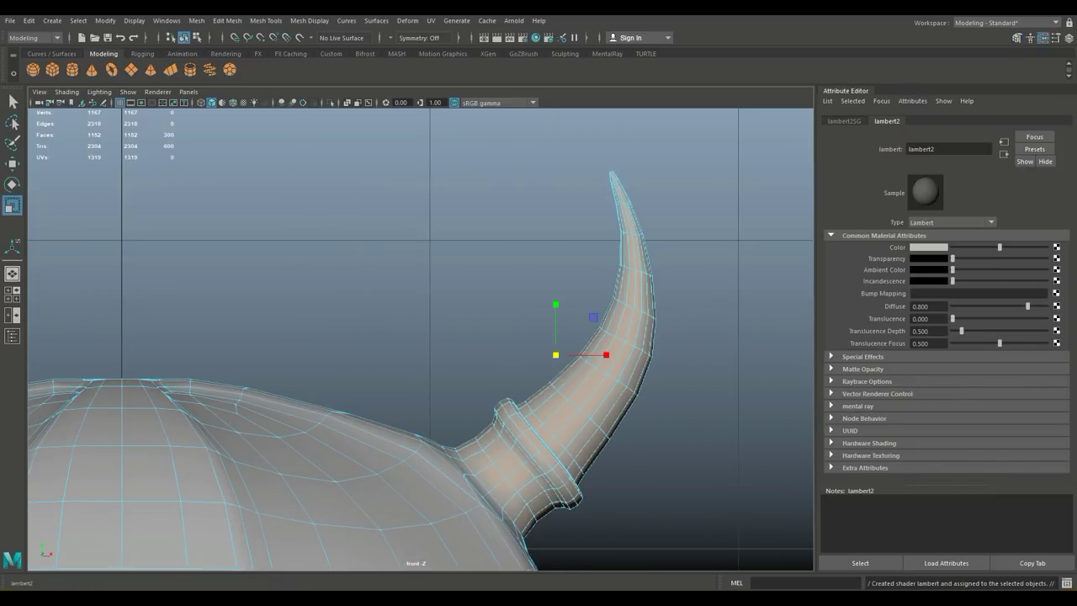
left_click(928, 246)
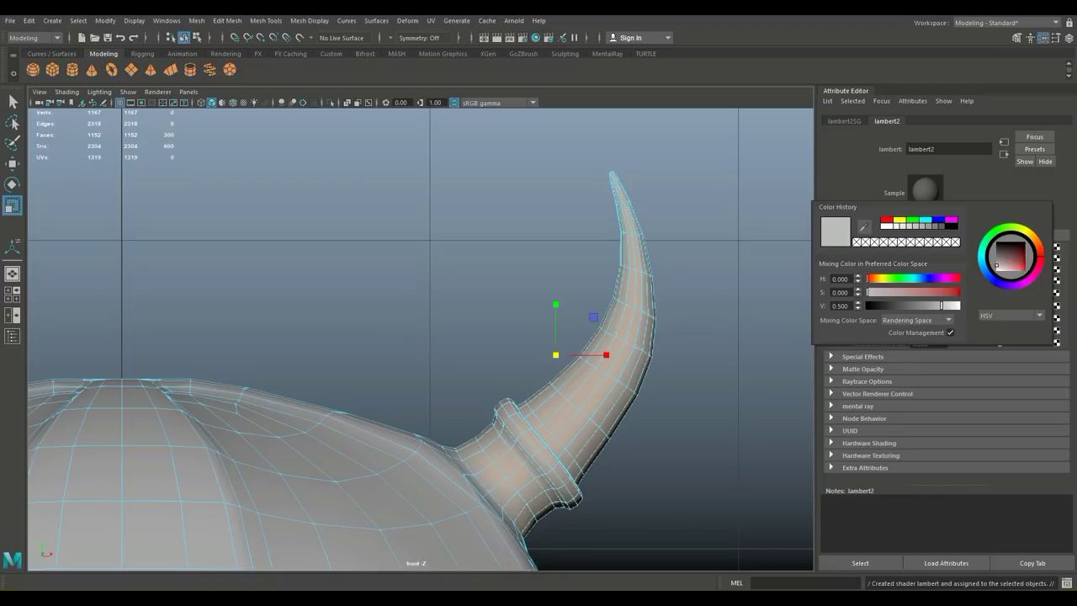
left_click(887, 220)
- Select a ring of faces around the middle of the left-hand horn
scroll(421, 339, "down", 10)
scroll(421, 339, "up", 3)
middle_click_drag(337, 339, 362, 396, "alt")
scroll(421, 339, "up", 10)
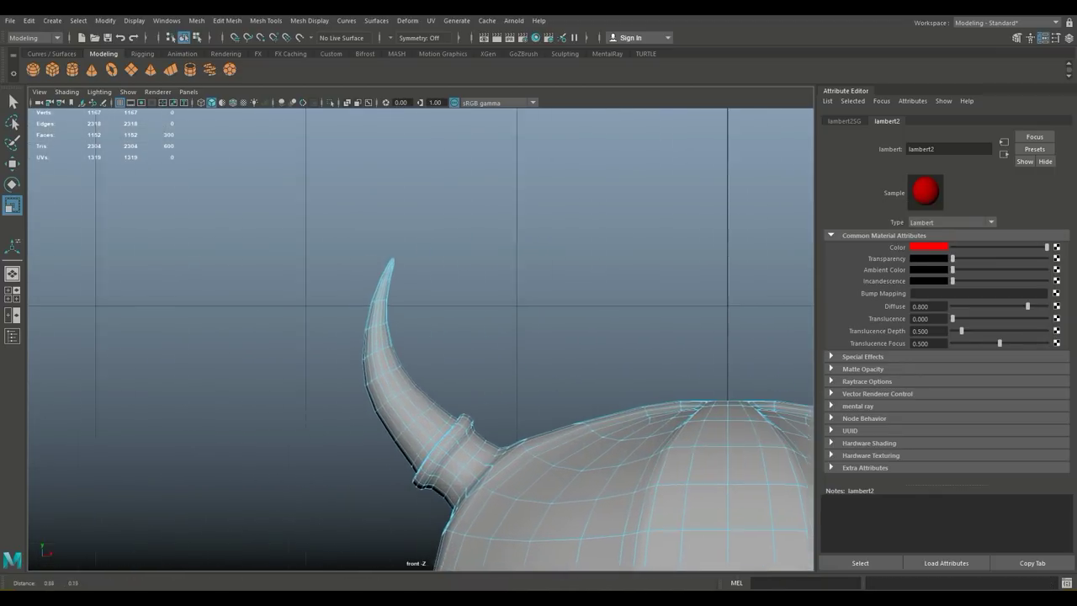
scroll(362, 395, "up", 2)
left_click(364, 396)
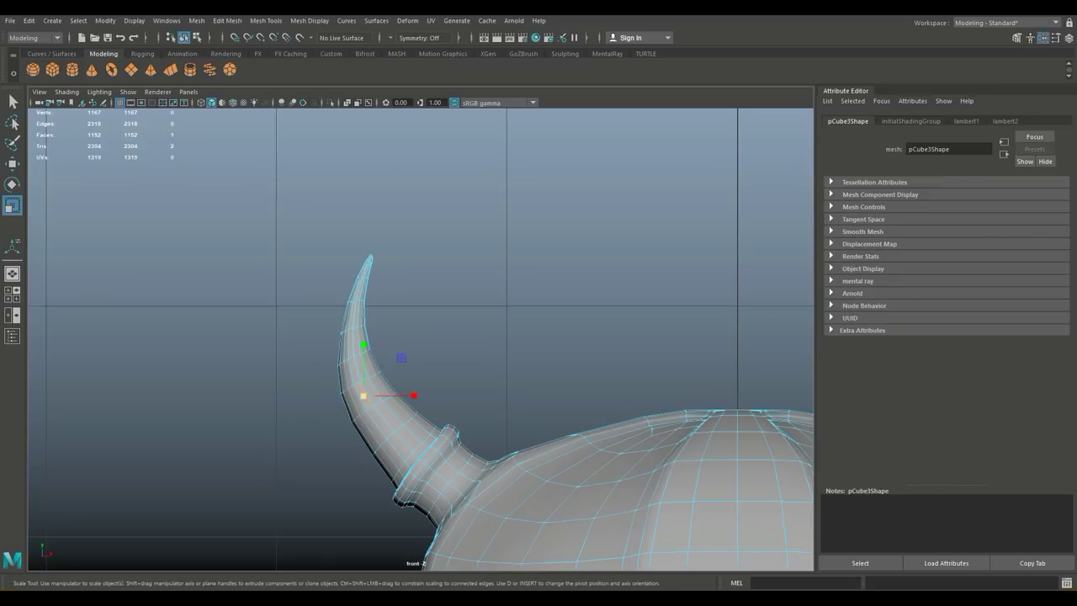
scroll(364, 396, "up", 6)
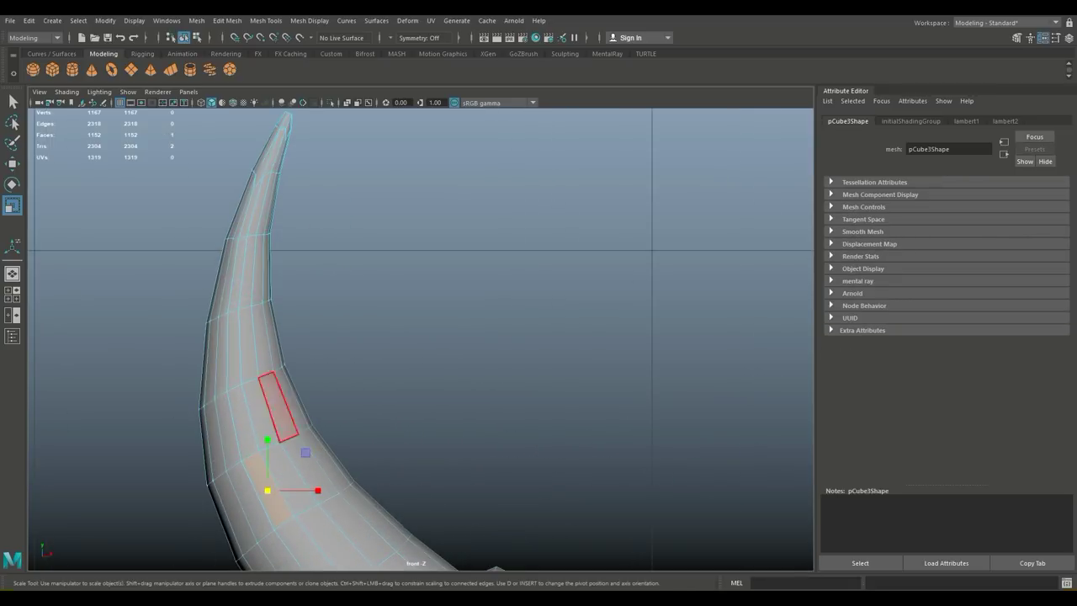
double_click(288, 479, "shift")
- Grow the face selection to cover the entire left-hand horn, including its base ring down to the shell
key("a")
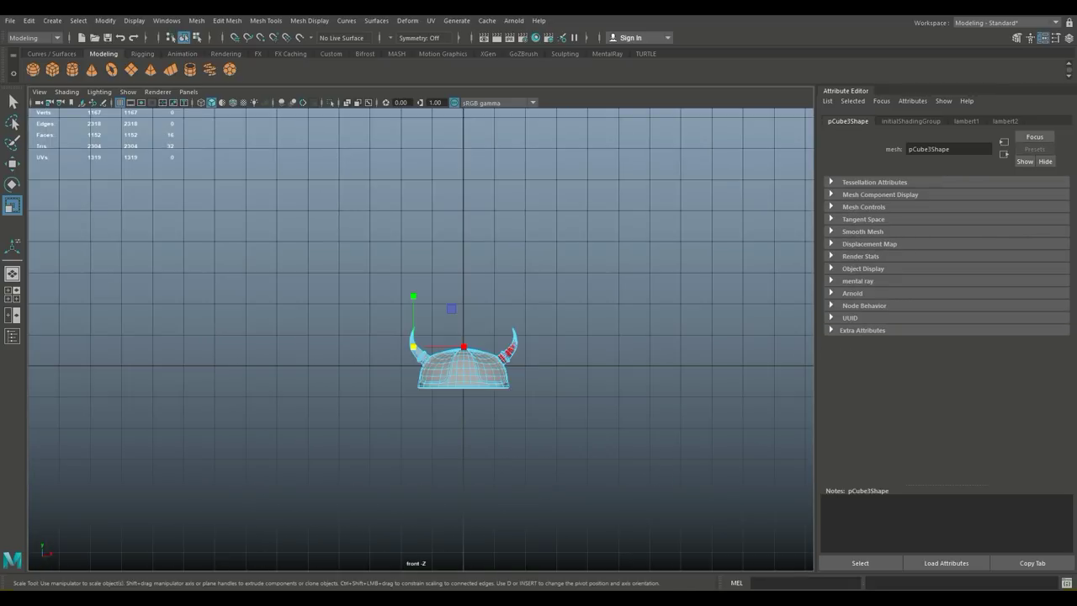
scroll(425, 343, "up", 5)
key("shift+period")
key("shift+period")
key("shift+period")
key("shift+period")
key("shift+period")
key("shift+period")
key("shift+period")
key("shift+period")
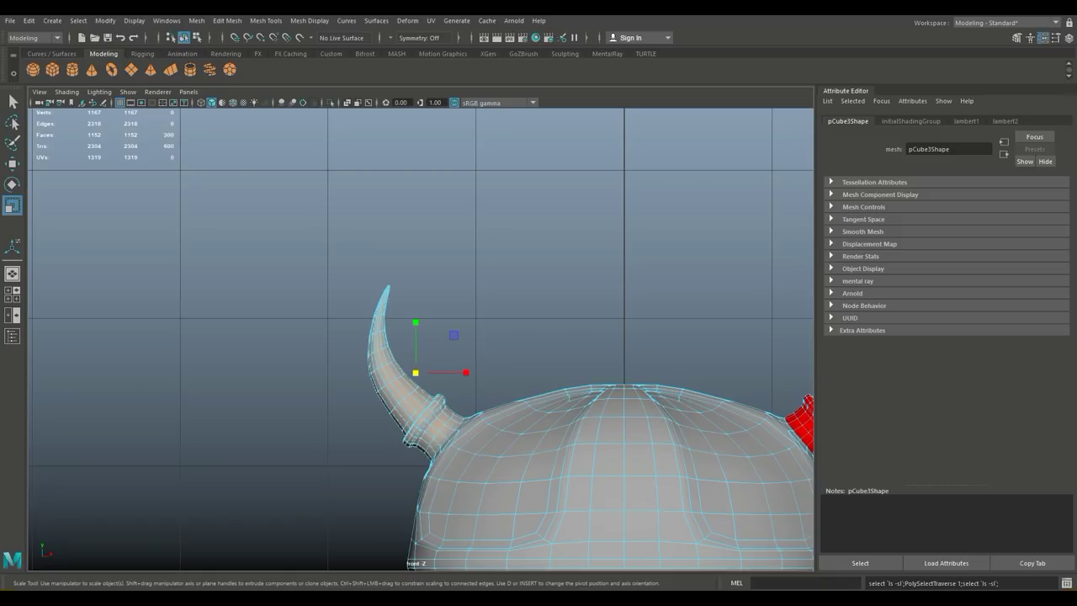
- Assign the existing red Lambert material to the selected left-hand horn faces
right_click_drag(378, 262, 457, 582)
middle_click_drag(359, 398, 303, 282, "alt")
scroll(303, 282, "up", 3)
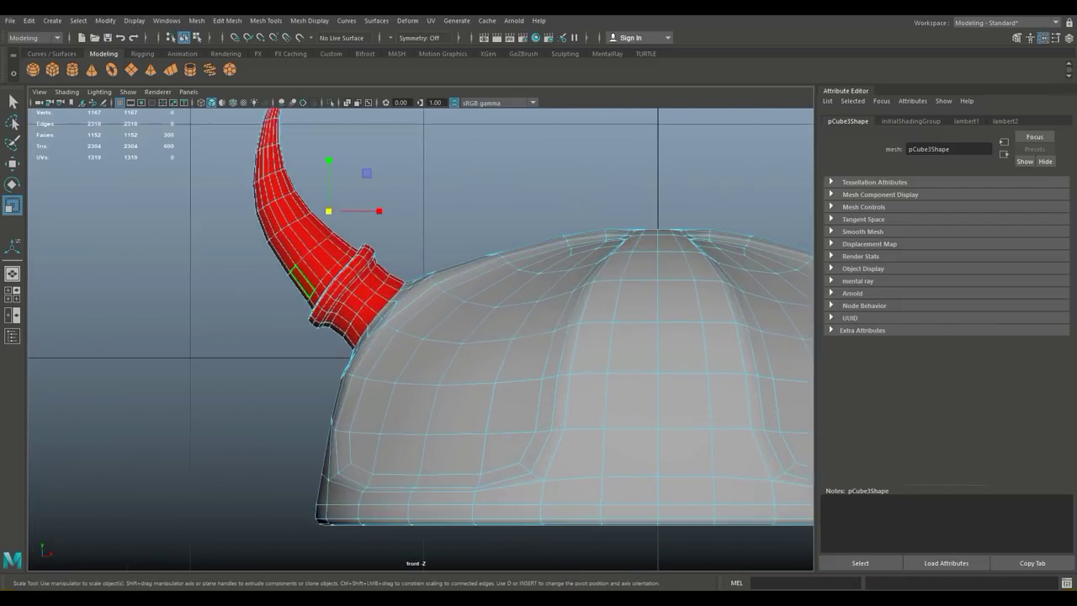
- Select the face loops around the left-hand horn's raised base ring and grow the selection once
scroll(301, 283, "up", 4)
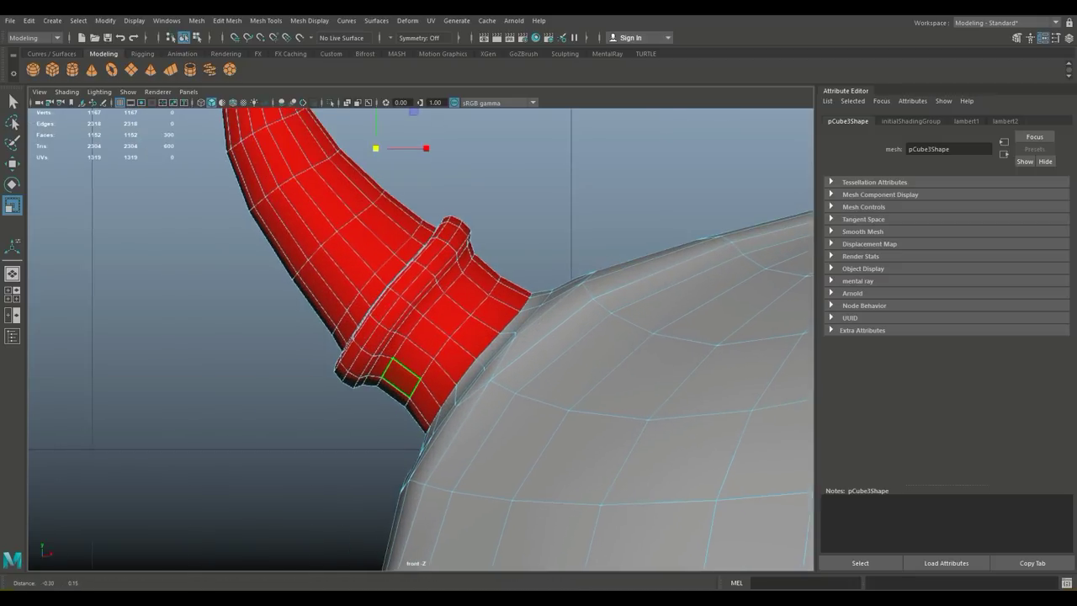
middle_click_drag(402, 378, 408, 377, "alt")
scroll(429, 384, "up", 3)
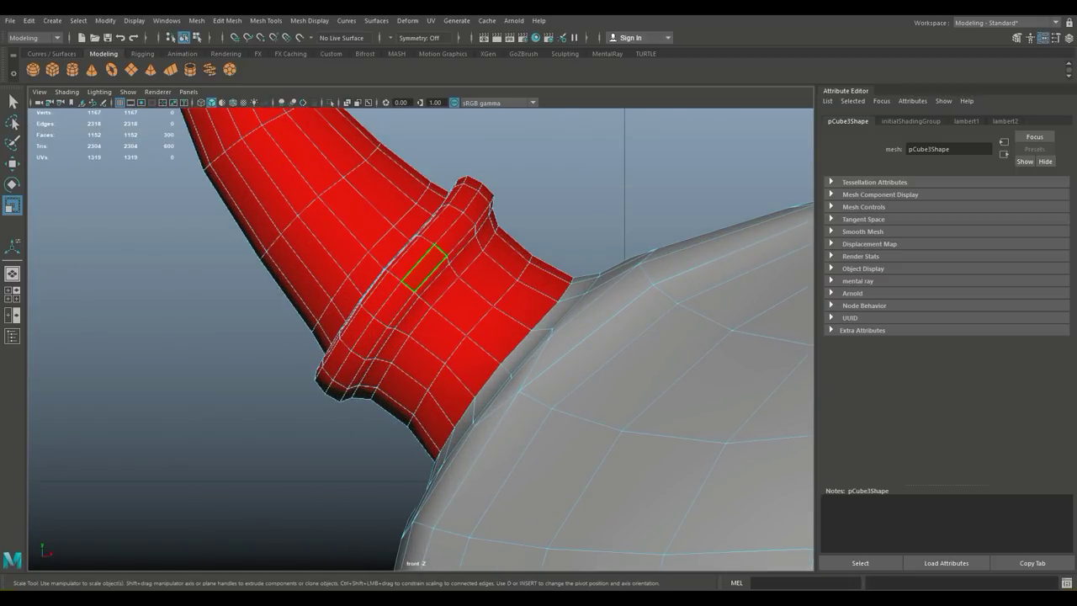
left_click(412, 259)
double_click(383, 295, "shift")
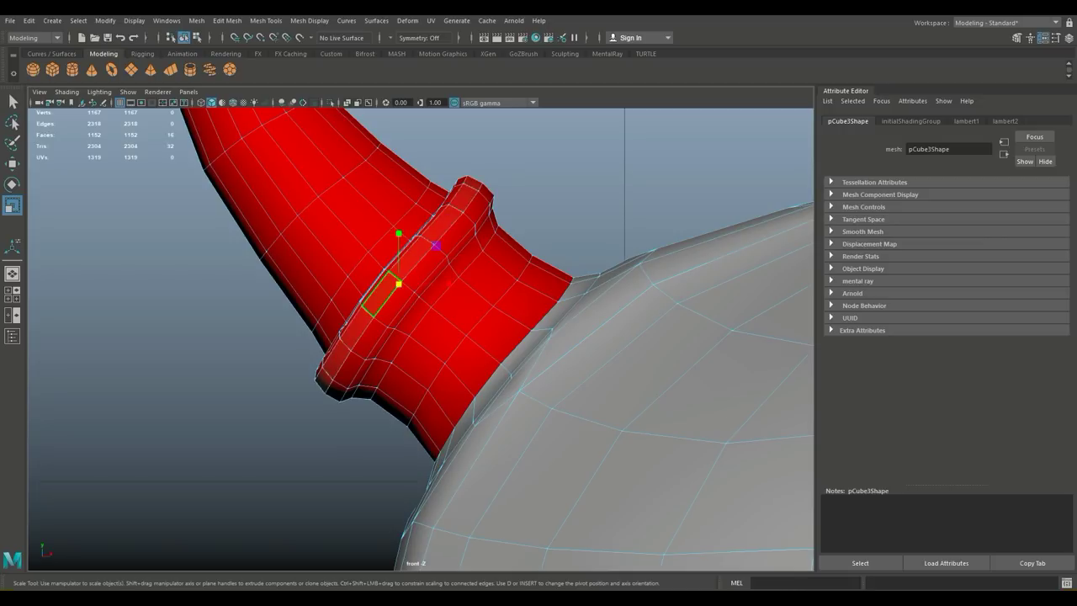
double_click(383, 296, "shift")
key("4")
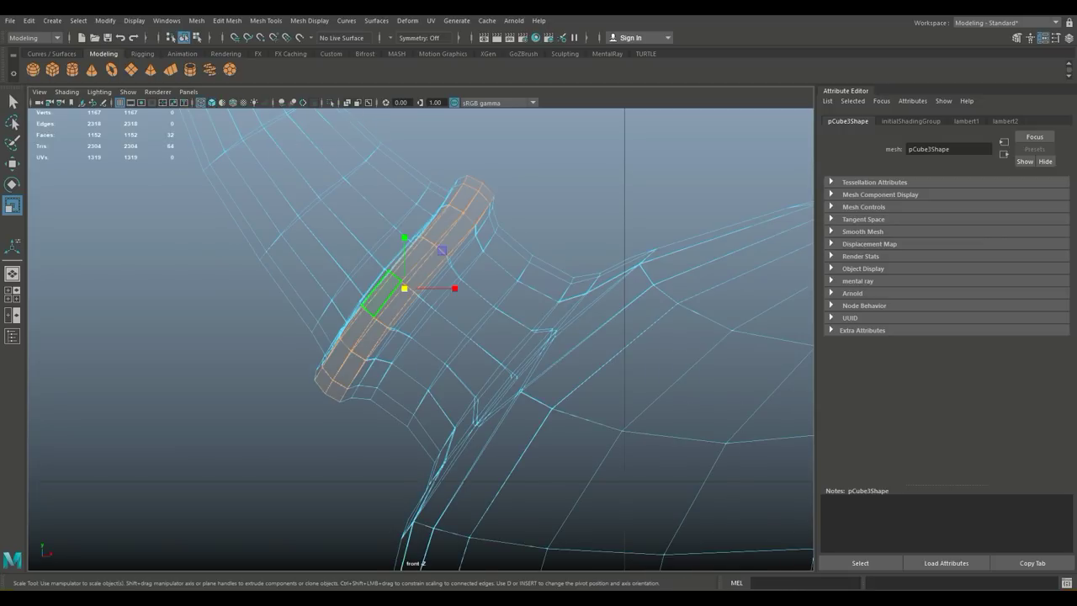
scroll(372, 298, "up", 1)
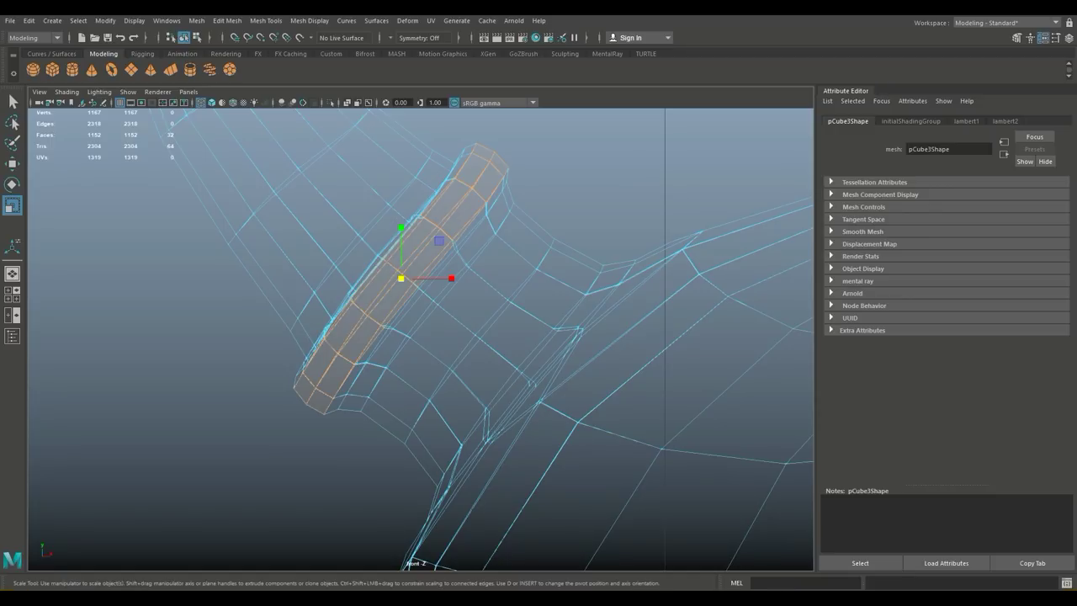
key("shift+period")
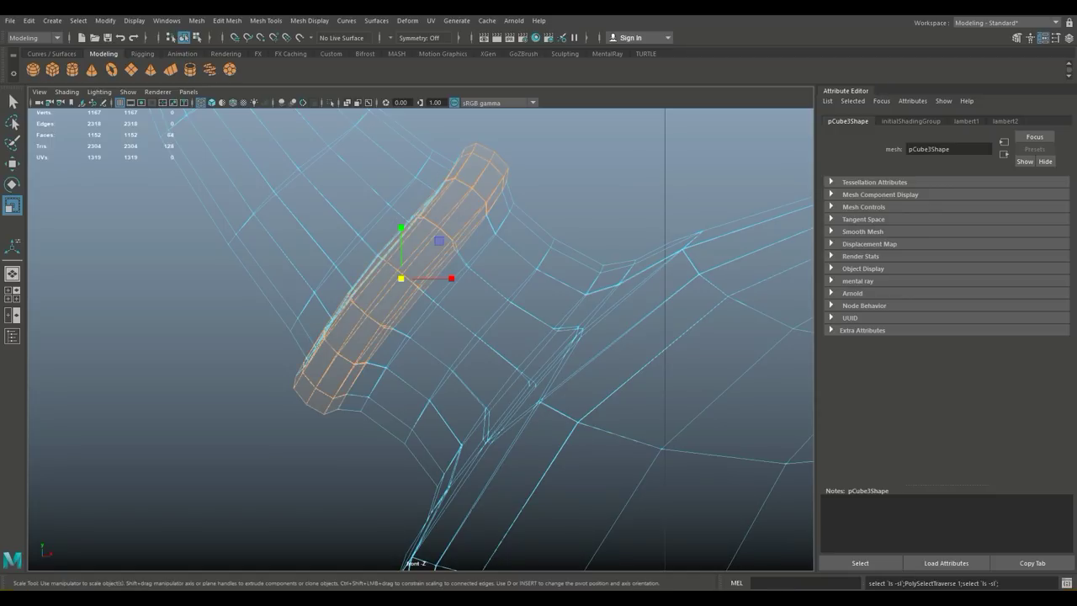
- Add the remaining face loops of the same horn's base ring to the selection, working in a wireframe perspective view
key("space")
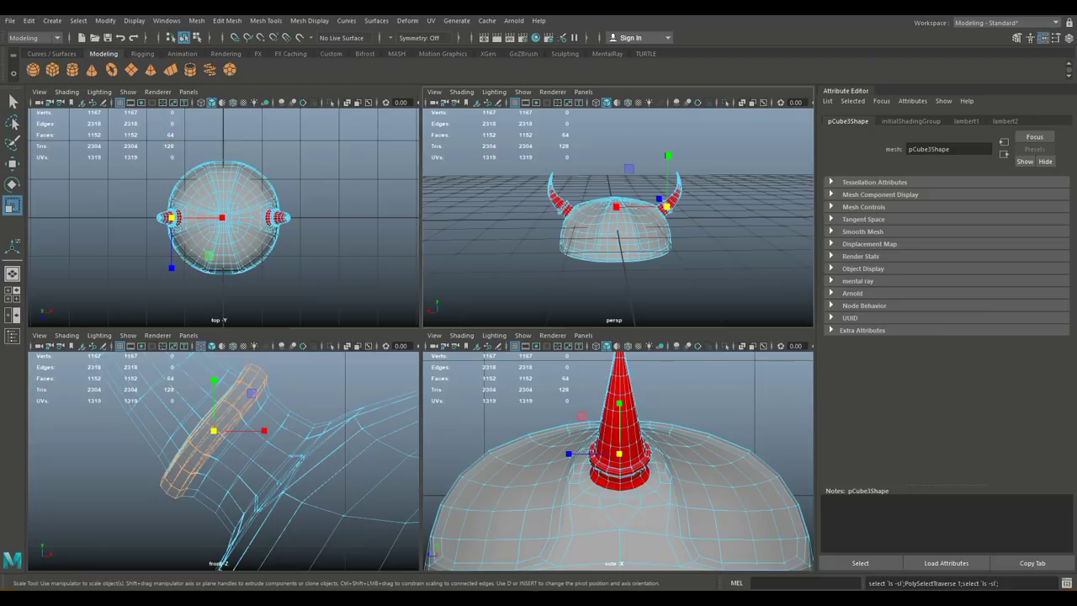
key("space")
key("f")
scroll(383, 301, "down", 3)
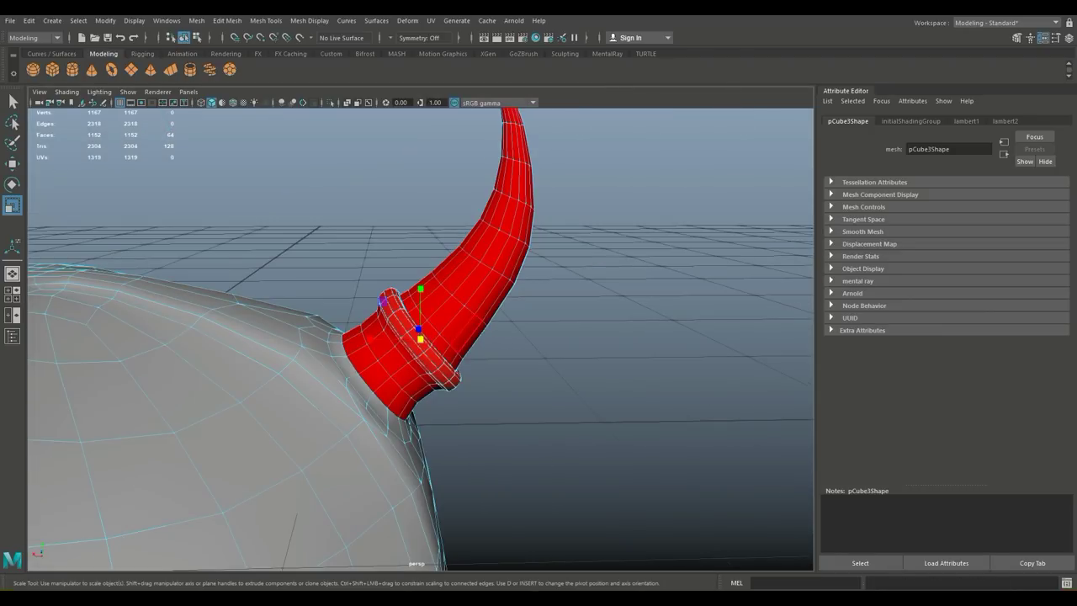
key("4")
scroll(421, 340, "up", 5)
mouse_move(421, 339)
left_mouse_down("alt")
mouse_move(522, 358)
mouse_move(484, 299)
mouse_move(487, 273)
mouse_move(505, 379)
left_mouse_up("alt")
scroll(505, 379, "up", 6)
scroll(421, 337, "down", 5)
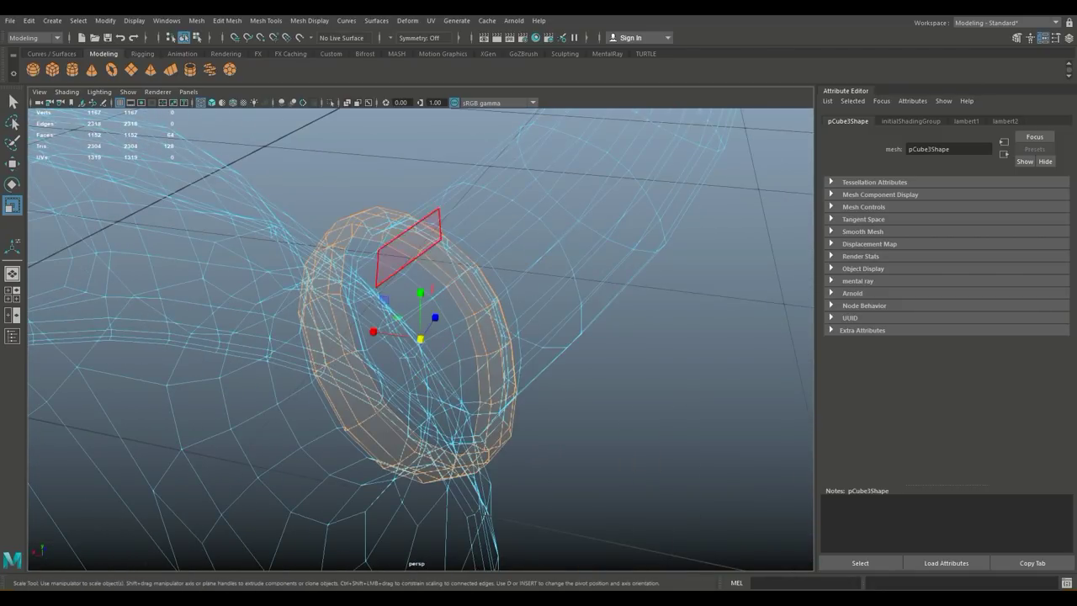
double_click(363, 245, "shift")
left_click(376, 219, "shift")
double_click(358, 238, "shift")
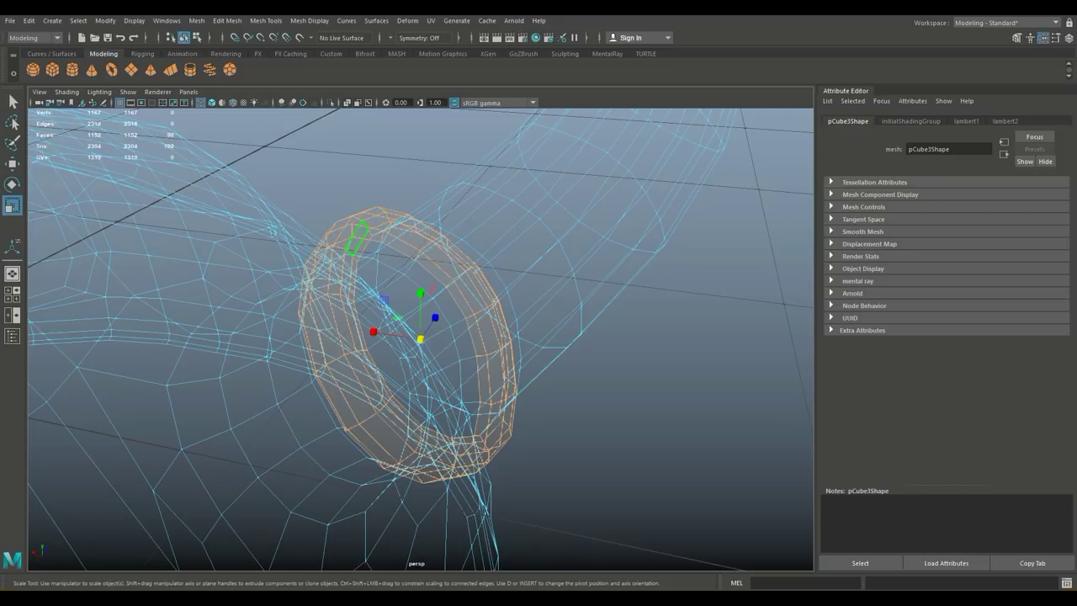
left_click_drag(374, 379, 370, 284, "alt")
left_click(348, 243, "shift")
double_click(335, 231, "shift")
scroll(335, 232, "down", 4)
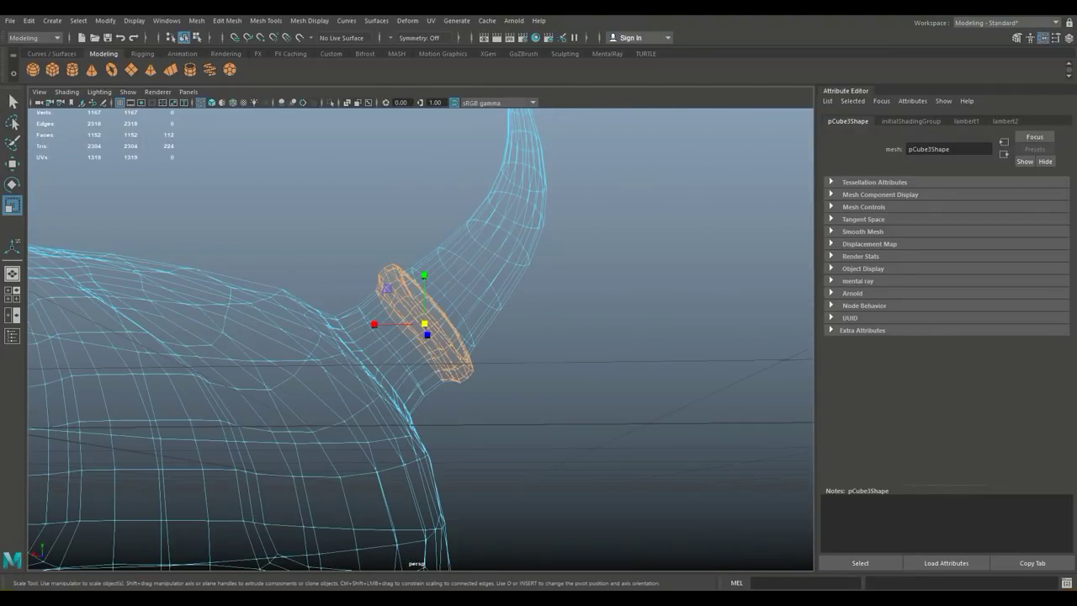
scroll(335, 231, "down", 4)
left_click_drag(335, 232, 343, 257, "alt")
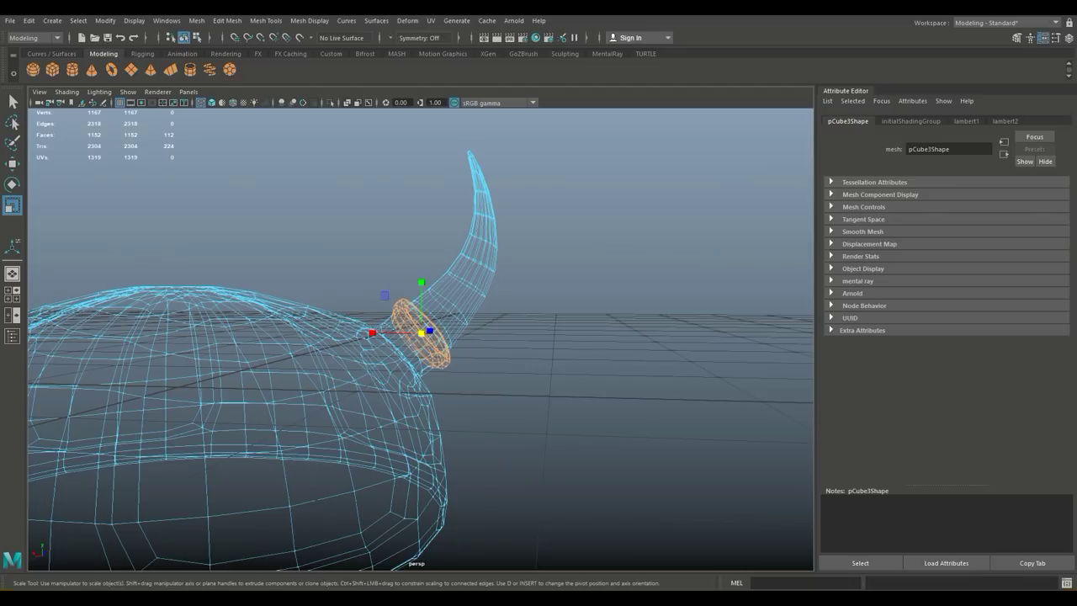
- Assign a new Lambert material to the selected base ring faces and set its color to yellow
key("5")
scroll(421, 334, "up", 4)
right_click_drag(439, 262, 433, 550)
left_click(455, 256)
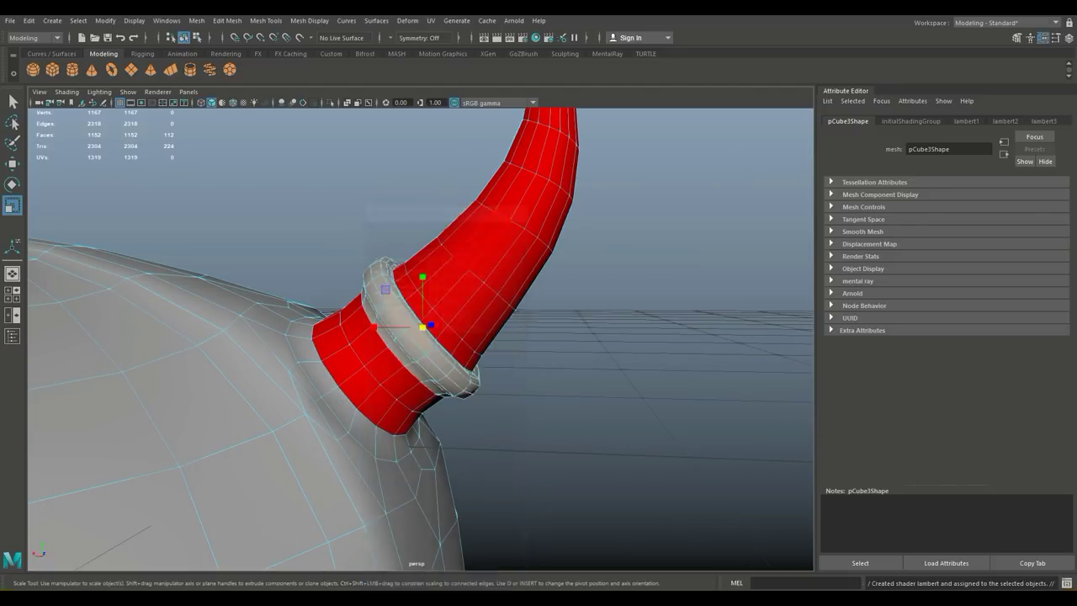
left_click(929, 247)
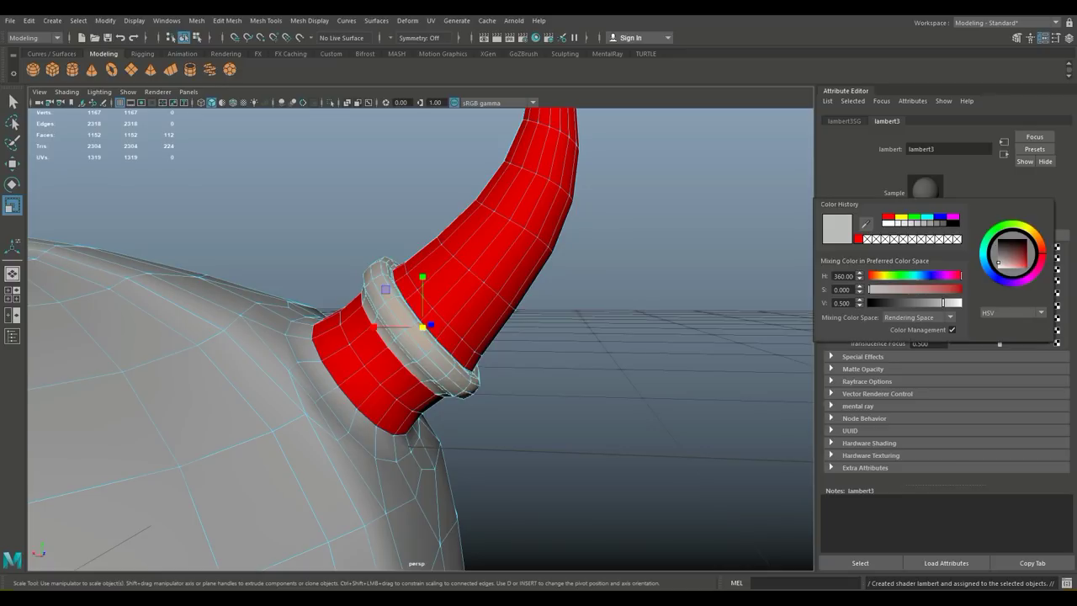
left_click(902, 217)
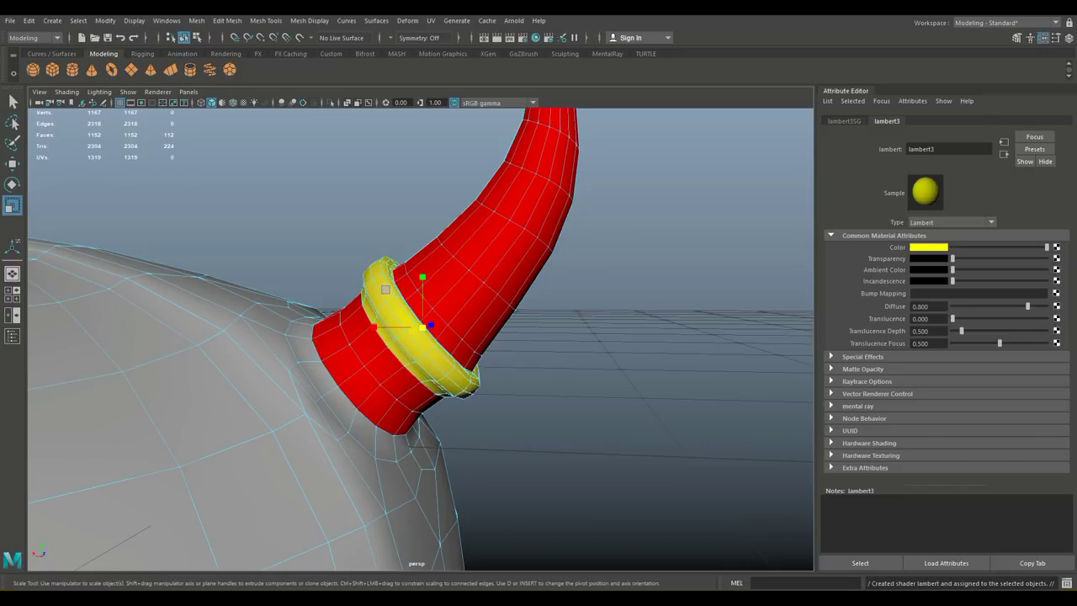
left_click(644, 277)
- Select two face loops on the other horn's base ring and grow the selection twice to cover the whole ring
scroll(644, 278, "down", 10)
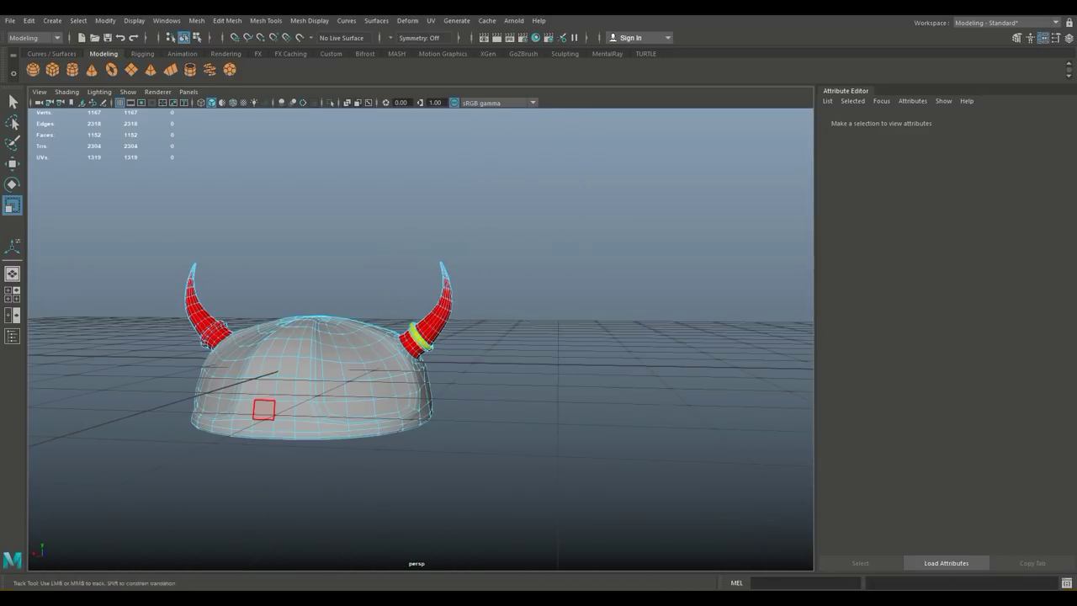
middle_click_drag(264, 410, 253, 281, "alt")
scroll(590, 461, "up", 8)
key("4")
scroll(337, 373, "up", 3)
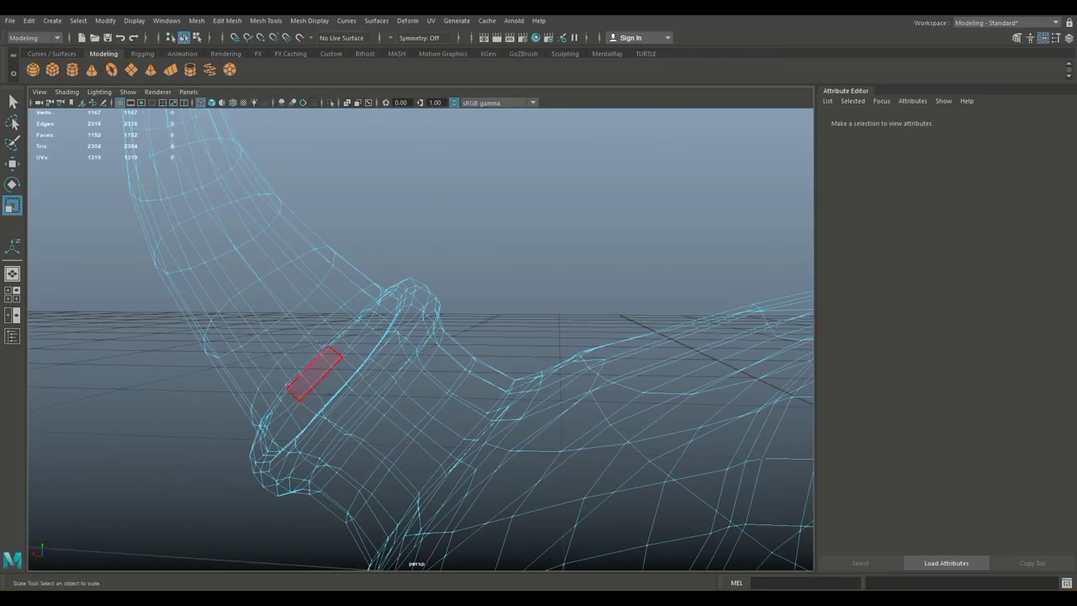
left_click_drag(385, 365, 345, 338, "alt")
left_click(332, 370)
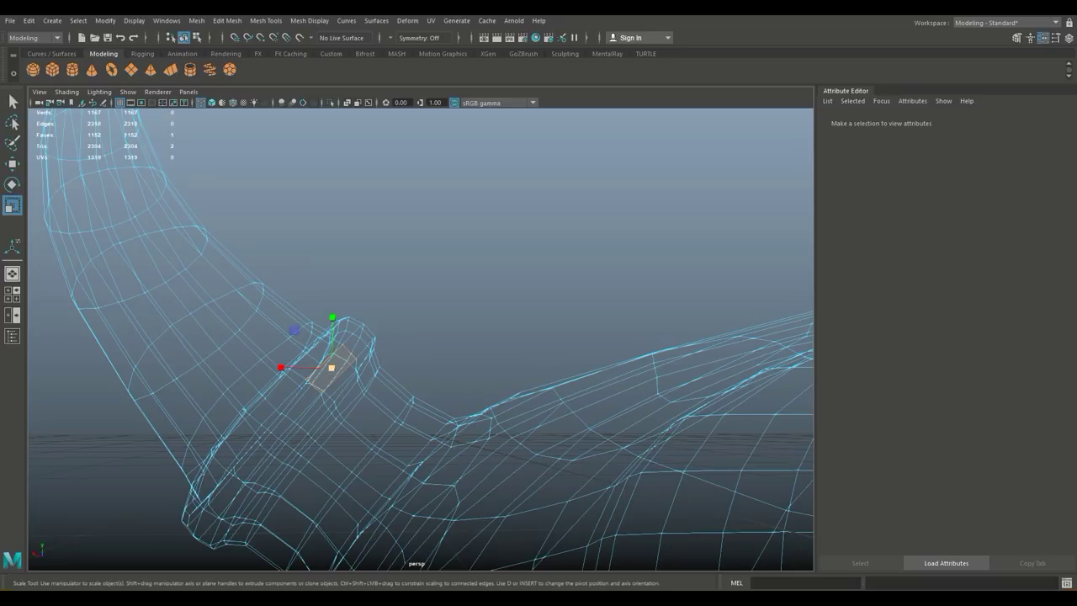
double_click(292, 409, "shift")
left_click(315, 359, "shift")
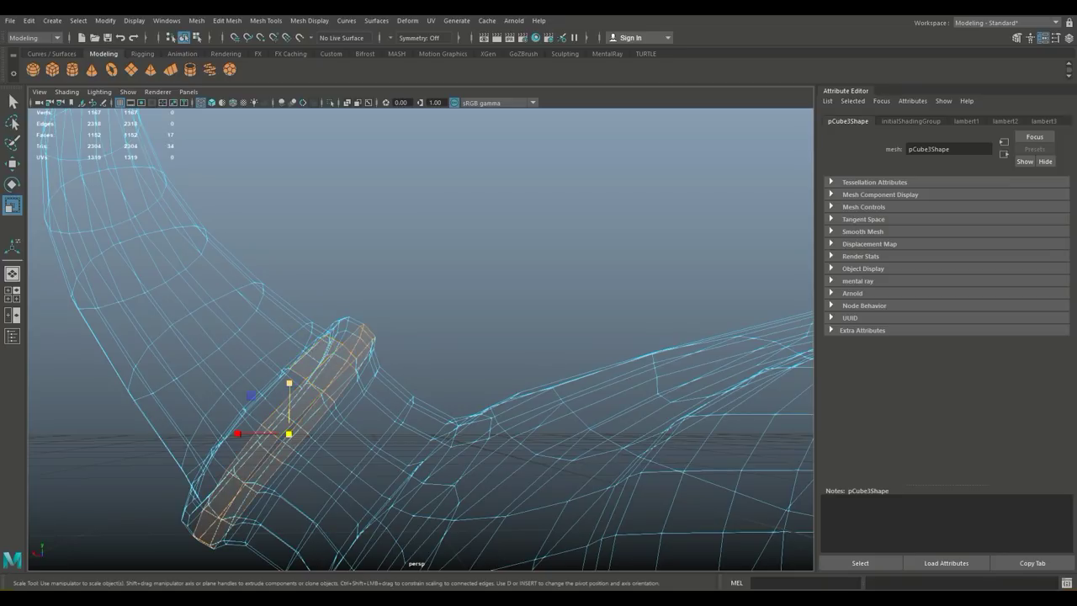
double_click(276, 396, "shift")
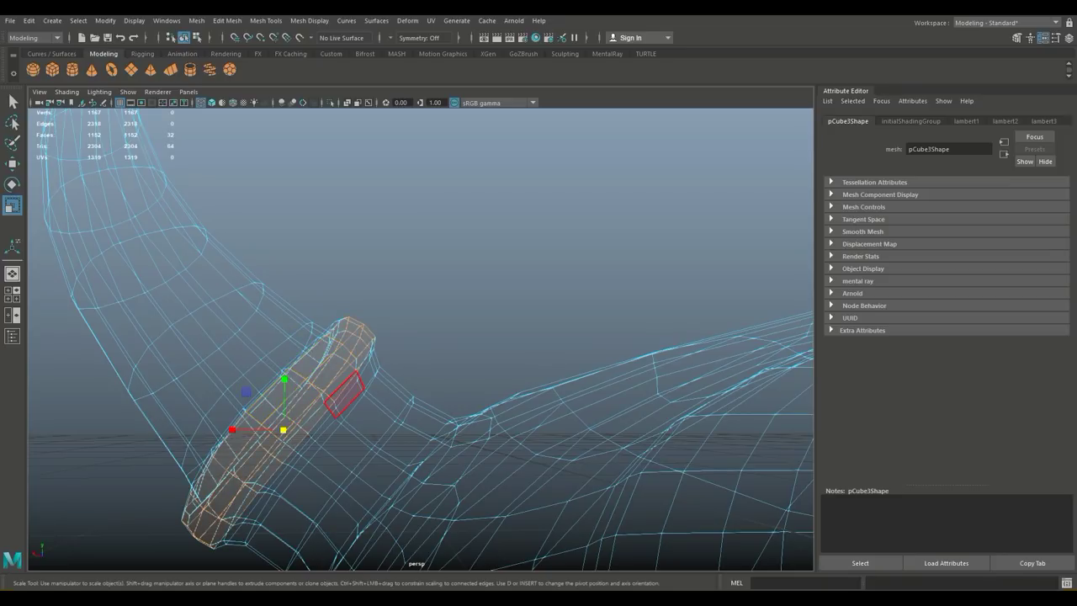
key("shift+period")
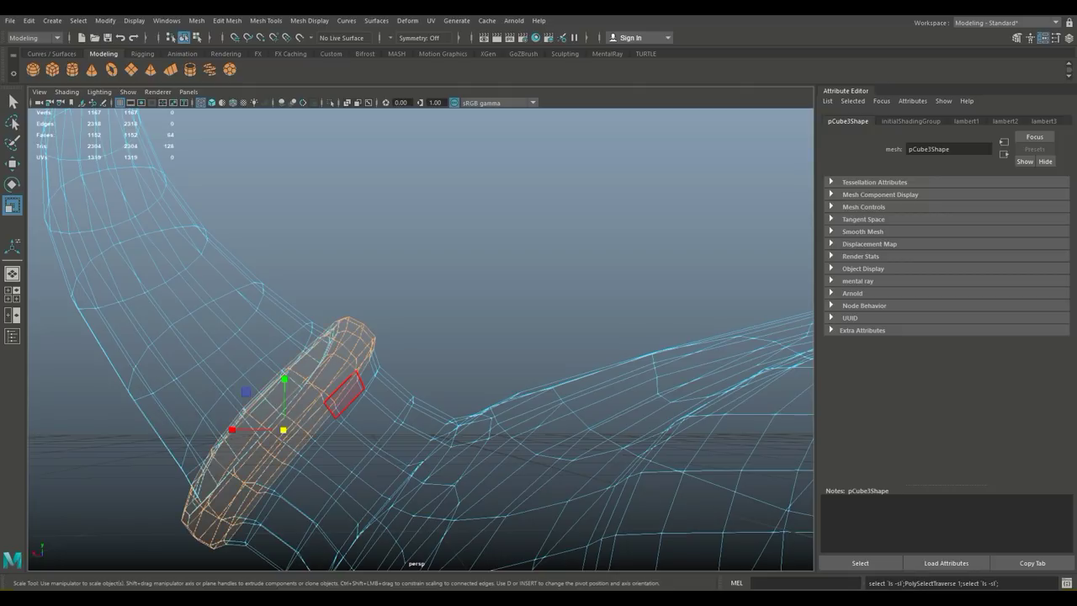
key("shift+period")
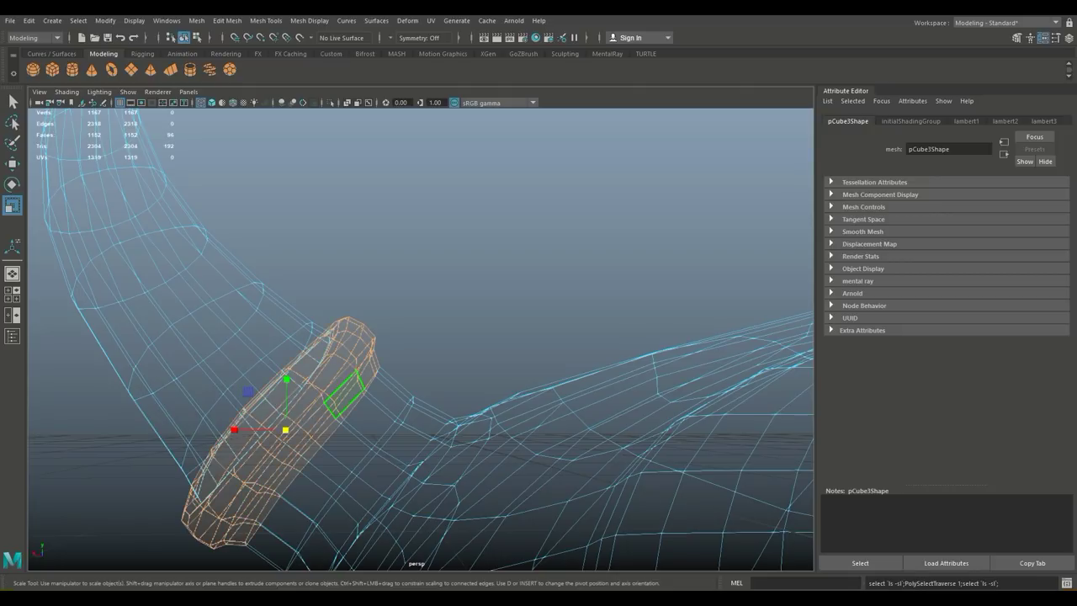
left_click_drag(345, 394, 352, 422, "alt")
- Assign the existing yellow Lambert material, lambert3, to the selected base ring faces
key("5")
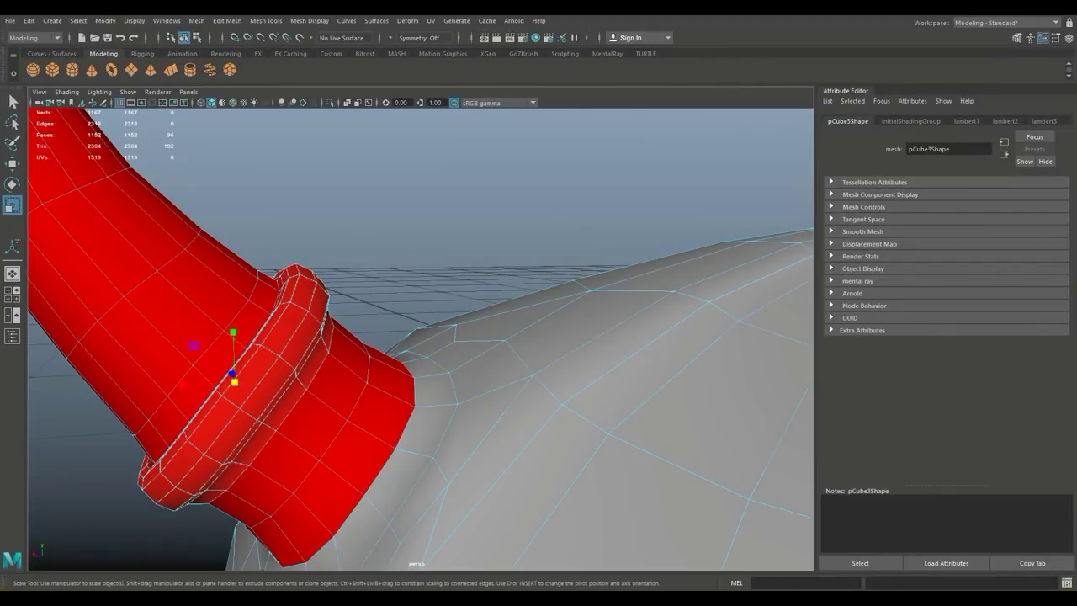
scroll(358, 345, "down", 4)
right_click(359, 345)
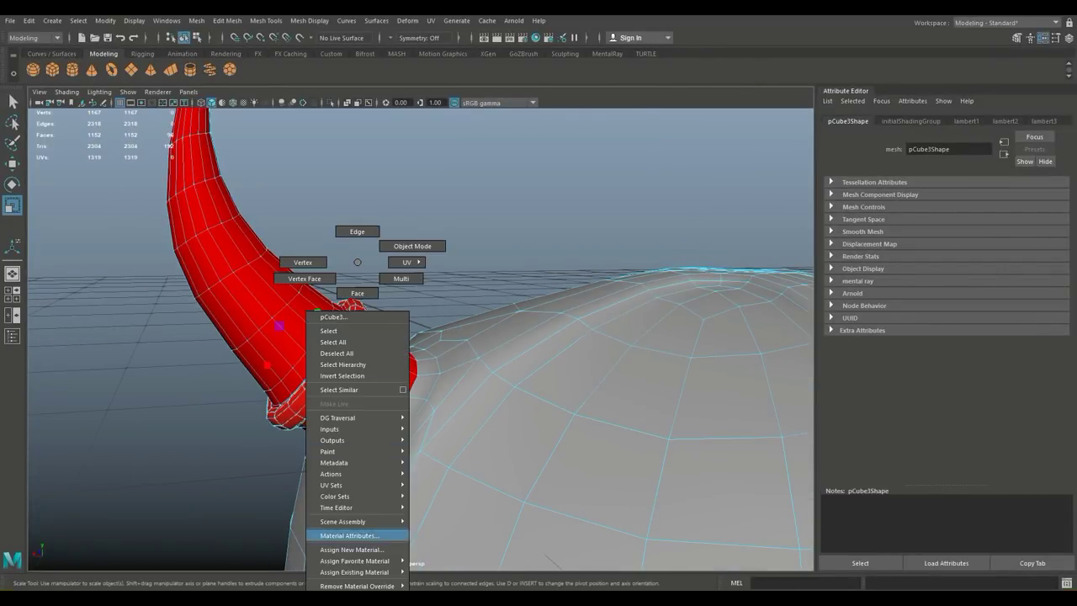
mouse_move(354, 571)
left_click(436, 583)
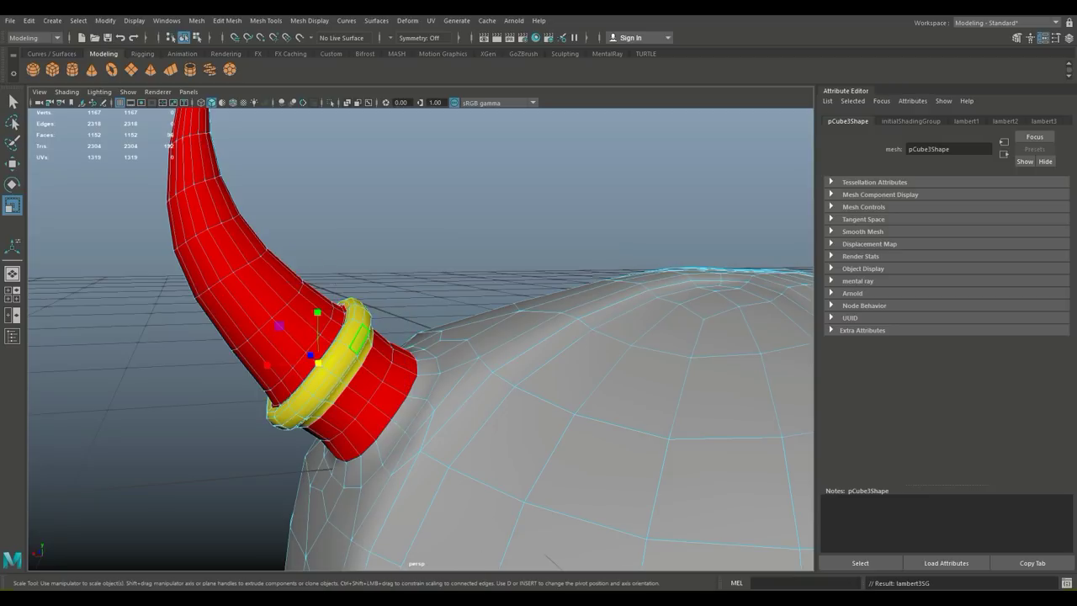
- Return the helmet to object mode and open the Export Selection dialog for it
scroll(421, 337, "down", 3)
scroll(330, 198, "down", 5)
left_click_drag(454, 362, 381, 372, "alt")
scroll(381, 371, "up", 4)
scroll(381, 370, "down", 3)
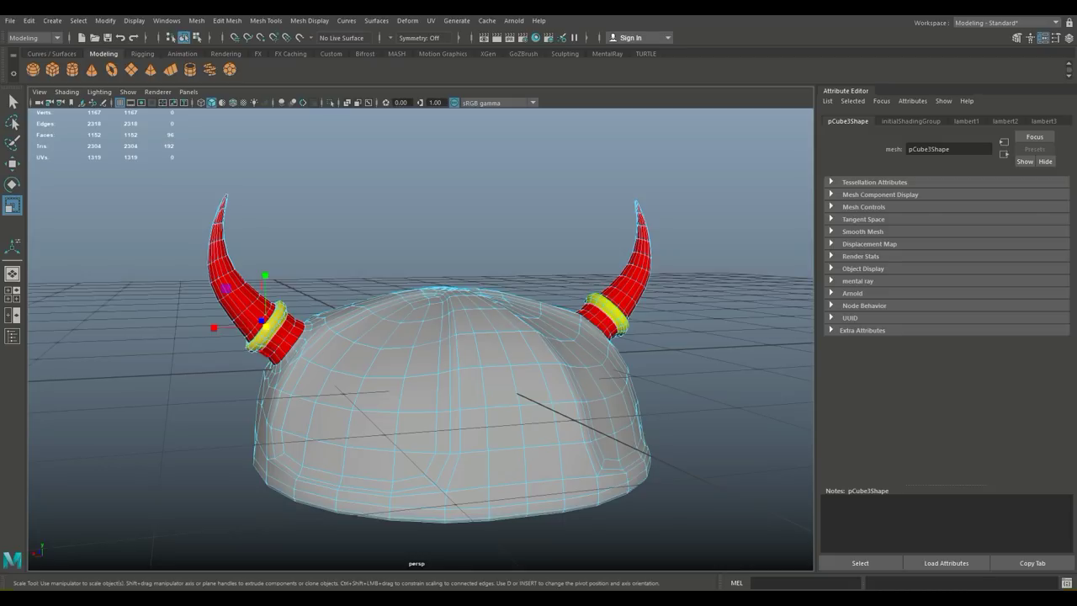
scroll(481, 396, "down", 2)
left_click_drag(481, 397, 511, 379, "alt")
right_click_drag(481, 270, 543, 245)
left_click(10, 20)
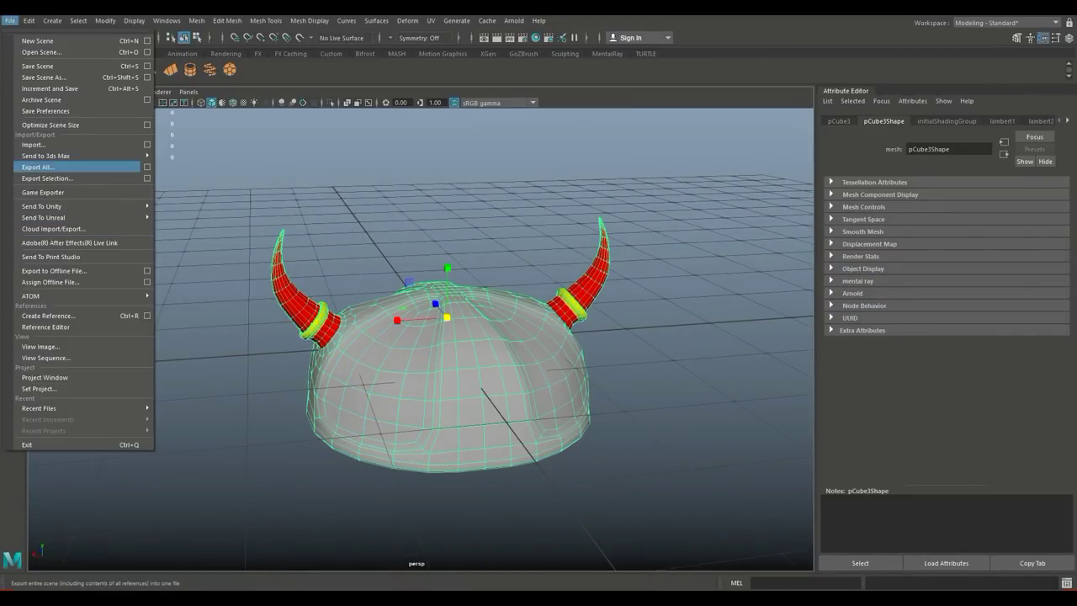
left_click(76, 177)
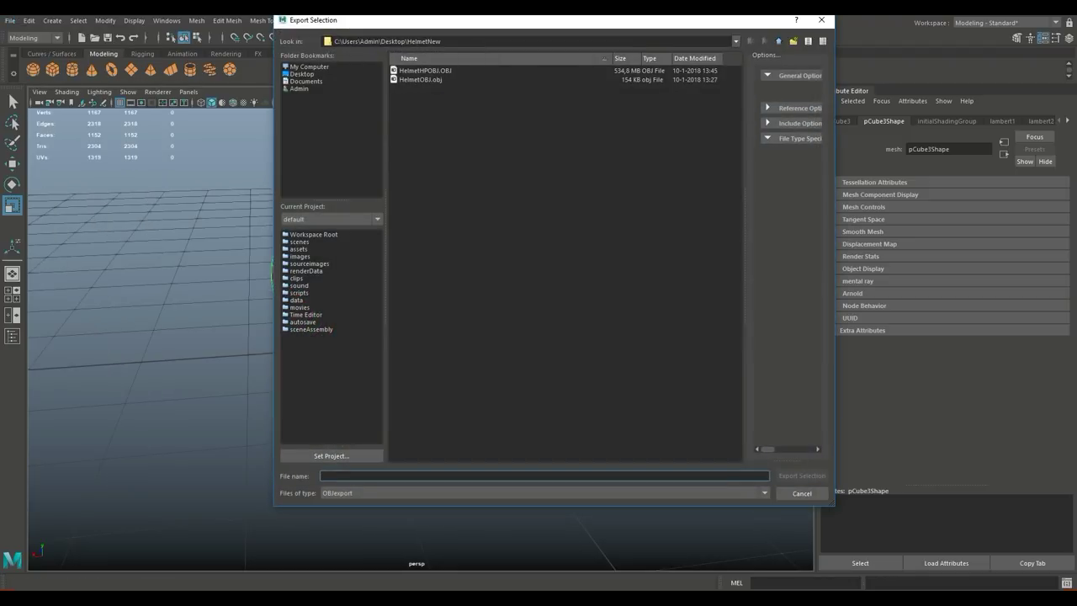
- Export the selected helmet in FBX format to the HelmetNew folder with the file name HelmetNewBX
type("H")
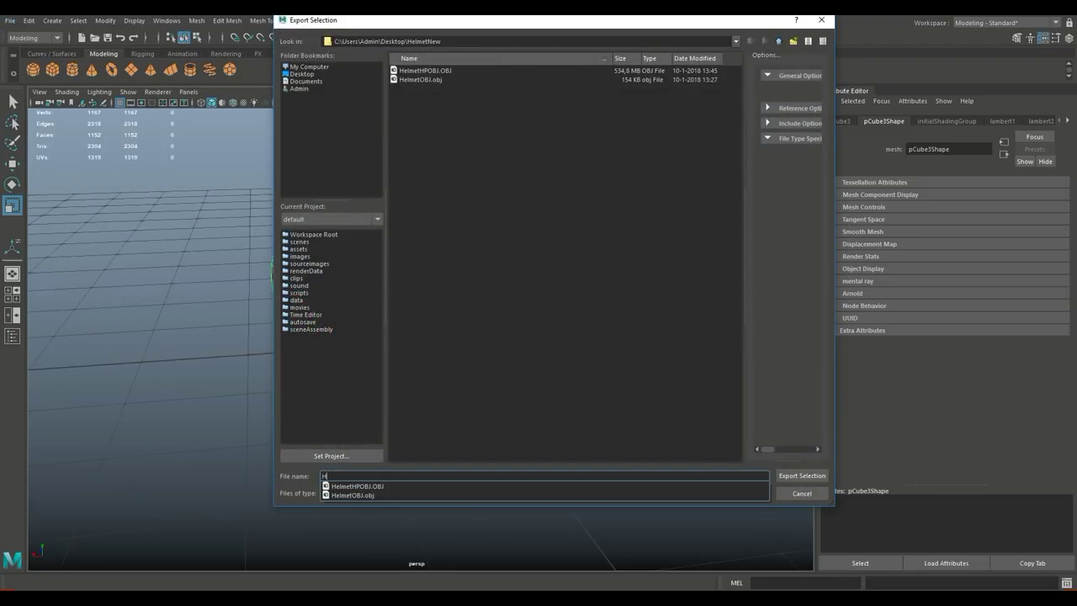
type("elmetNewBX")
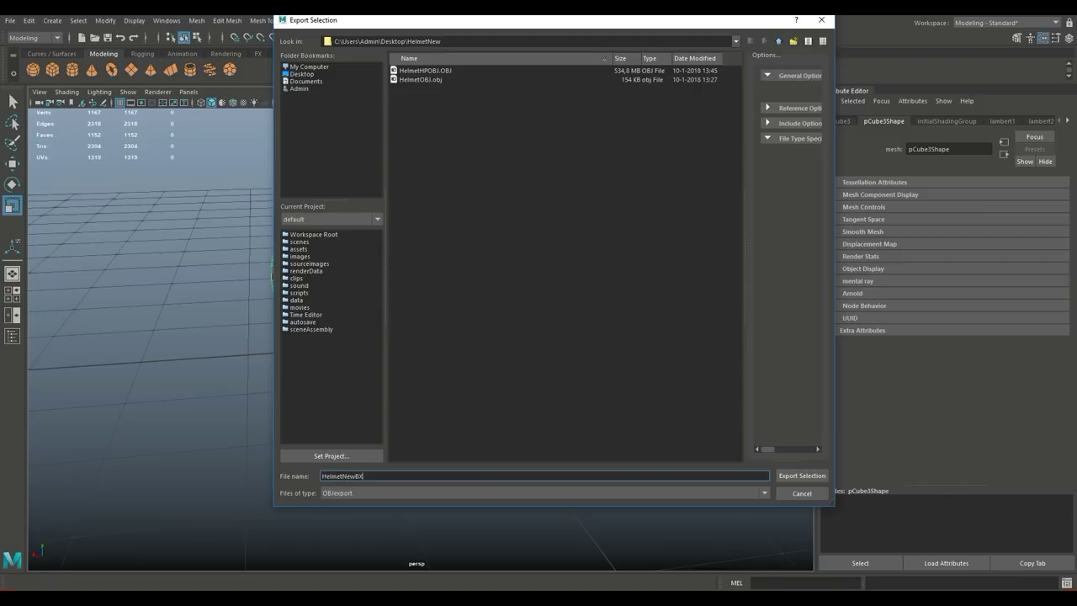
left_click(505, 494)
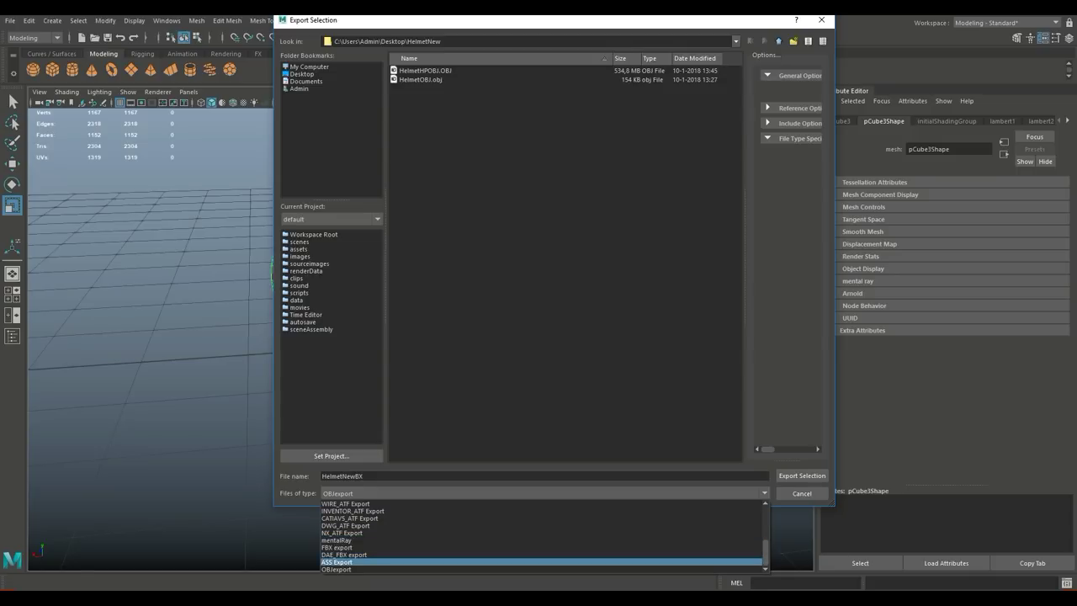
left_click(337, 547)
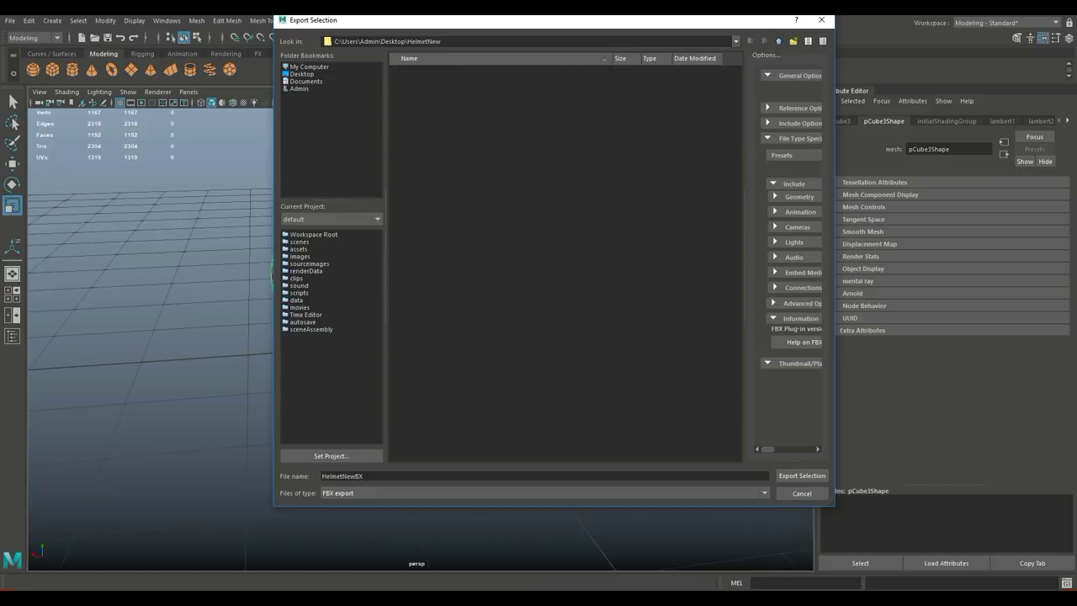
left_click(802, 476)
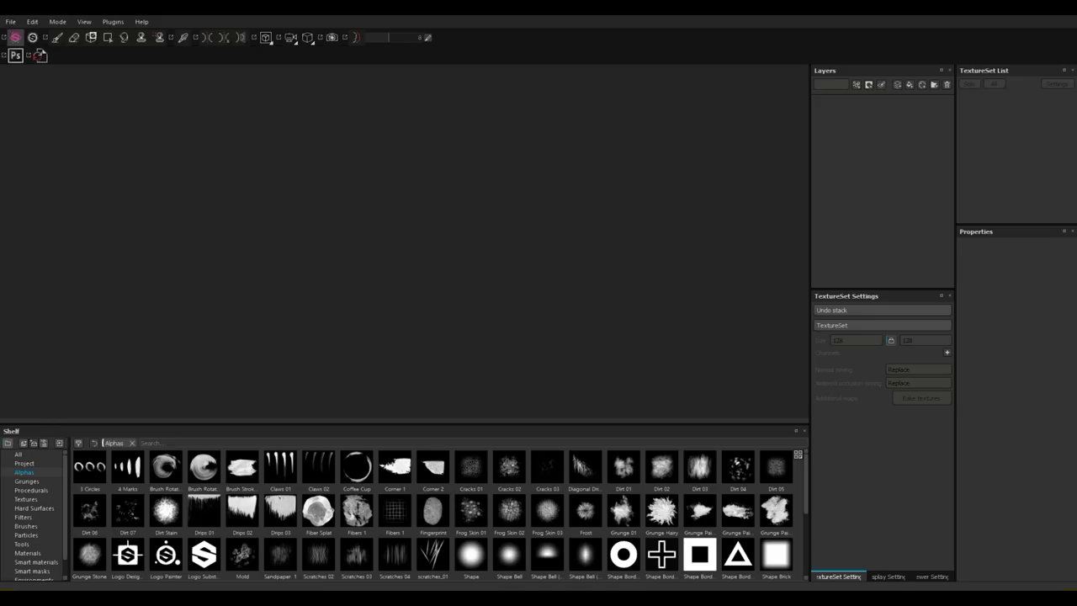
- In Substance Painter, create a new PBR - Metallic Roughness project using the HelmetNewBX mesh from the HelmetNew folder
left_click(10, 22)
left_click(20, 35)
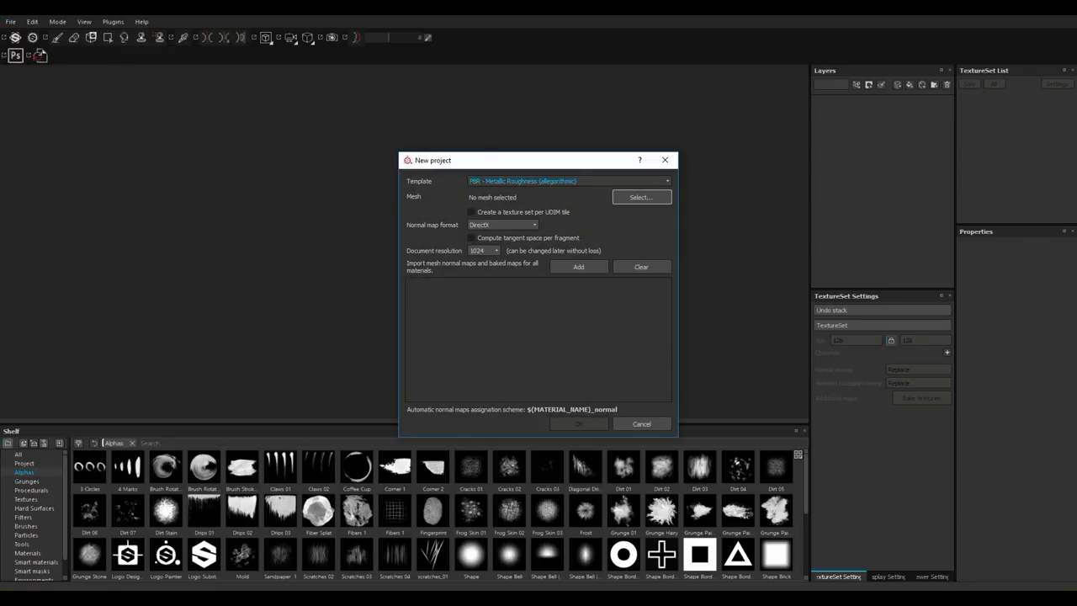
key("Tab")
key("Return")
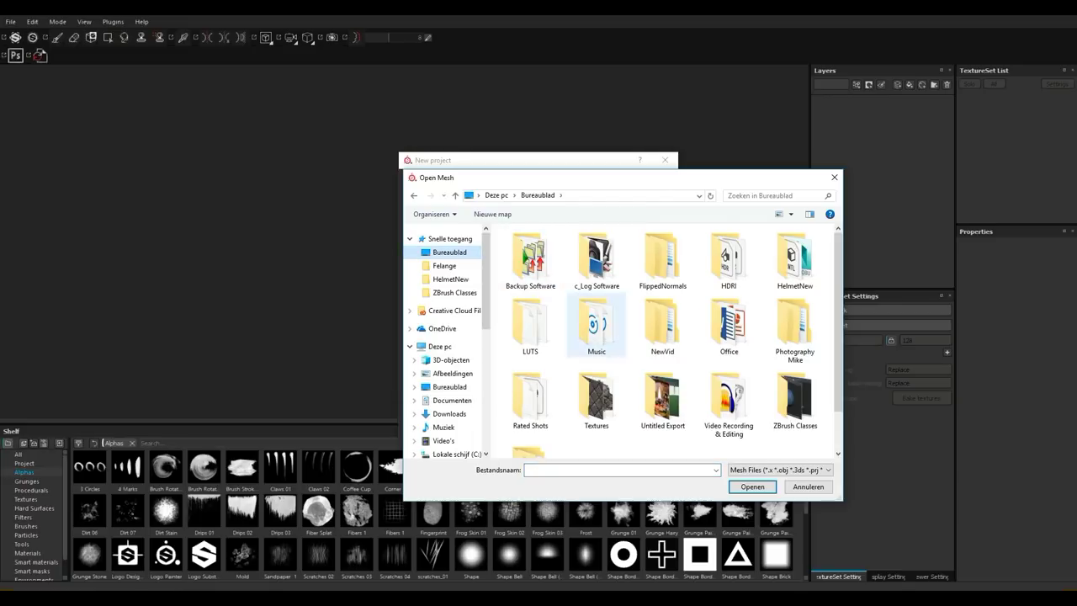
scroll(665, 345, "down", 1)
scroll(673, 341, "up", 1)
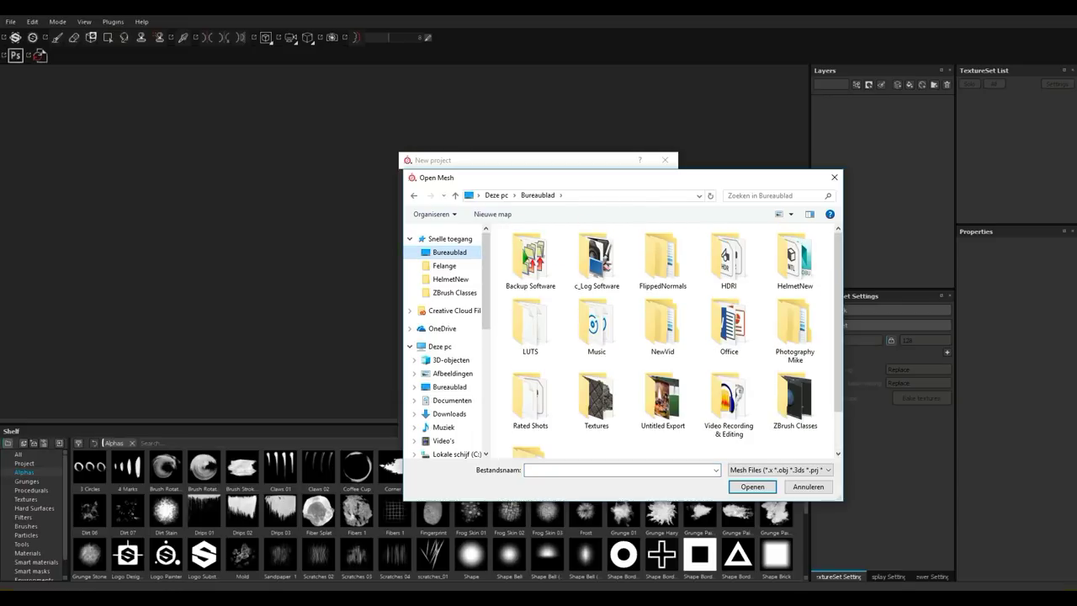
double_click(794, 257)
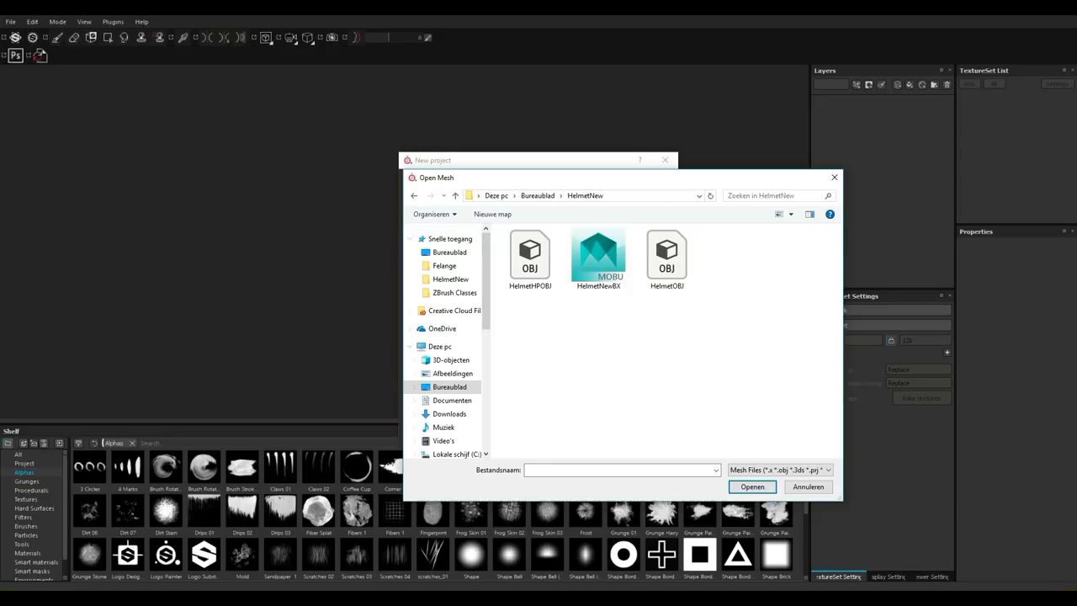
left_click(598, 257)
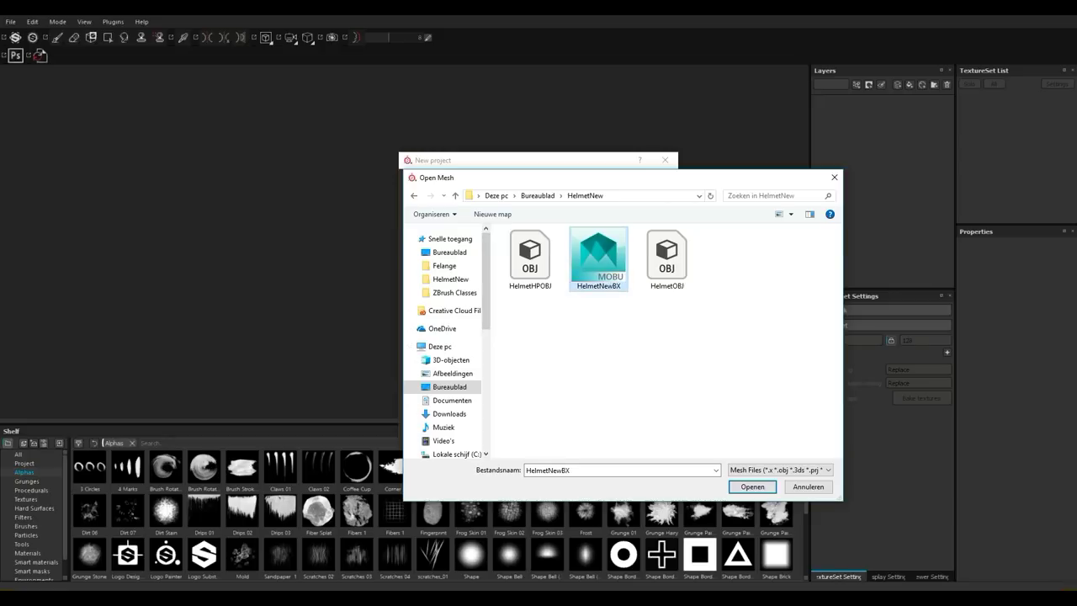
left_click(752, 487)
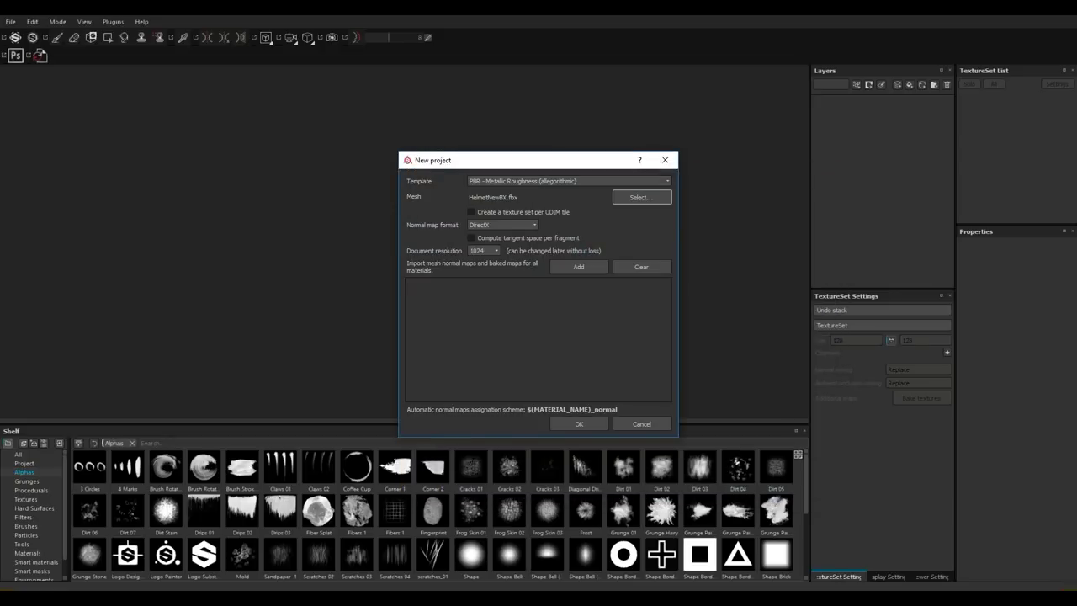
left_click(579, 423)
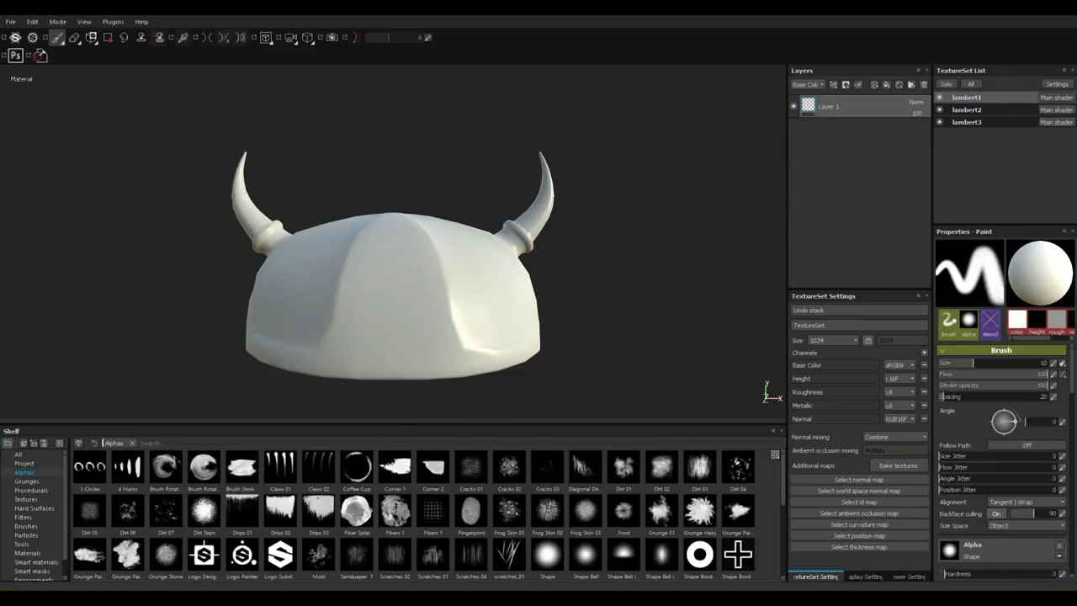
- Check the imported helmet's texture sets by hiding and showing lambert1, lambert2 and lambert3
left_click(940, 98)
left_click(940, 110)
left_click(940, 122)
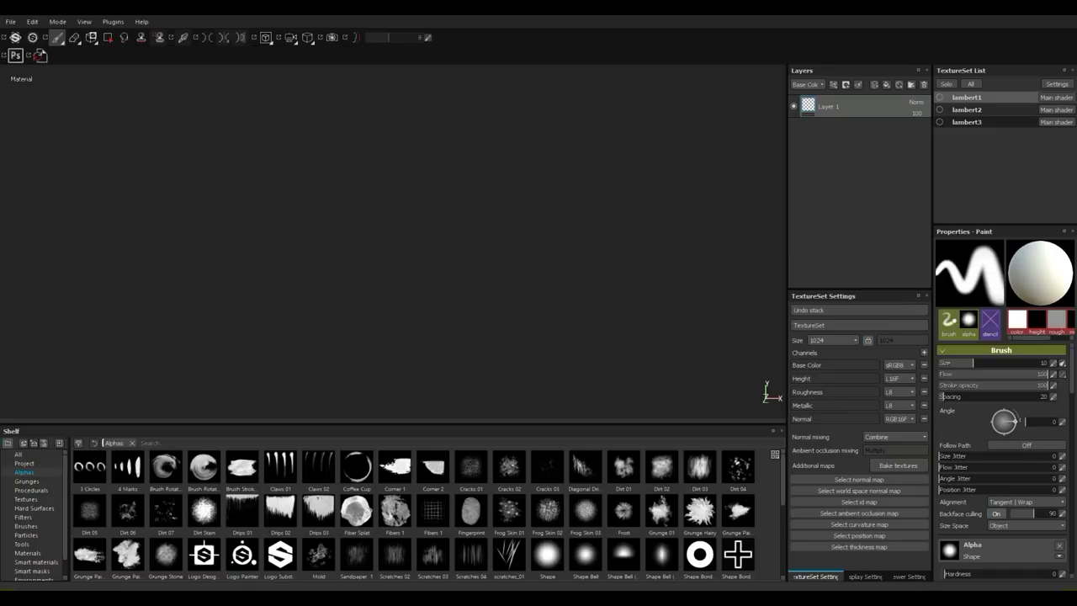
left_click(940, 109)
left_click(940, 98)
left_click(940, 122)
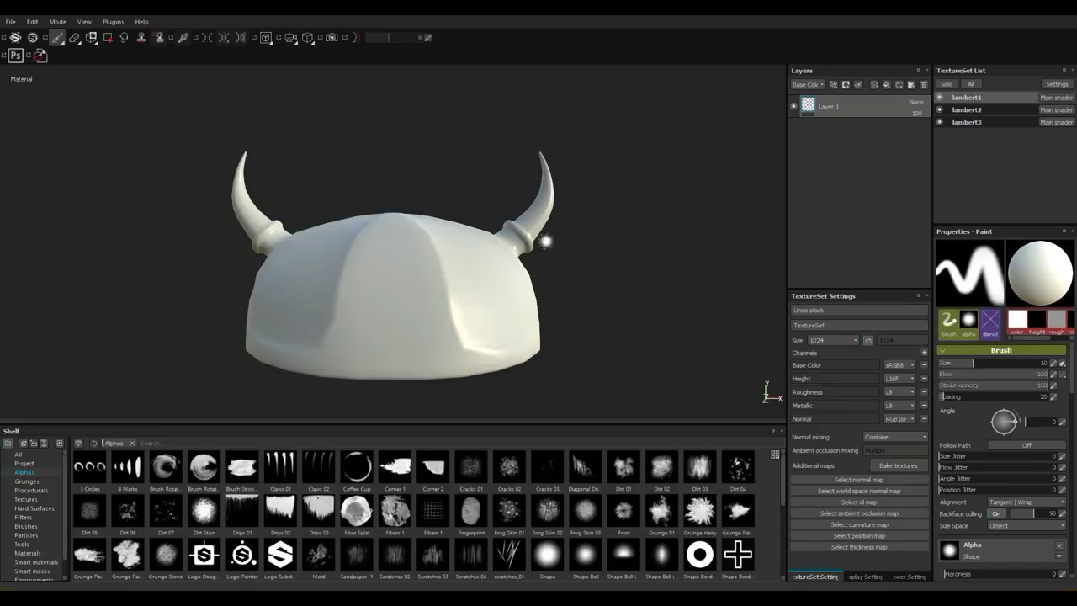
key("alt+q")
key("alt+q")
mouse_move(607, 305)
left_mouse_down("alt")
mouse_move(547, 328)
mouse_move(616, 291)
left_mouse_up("alt")
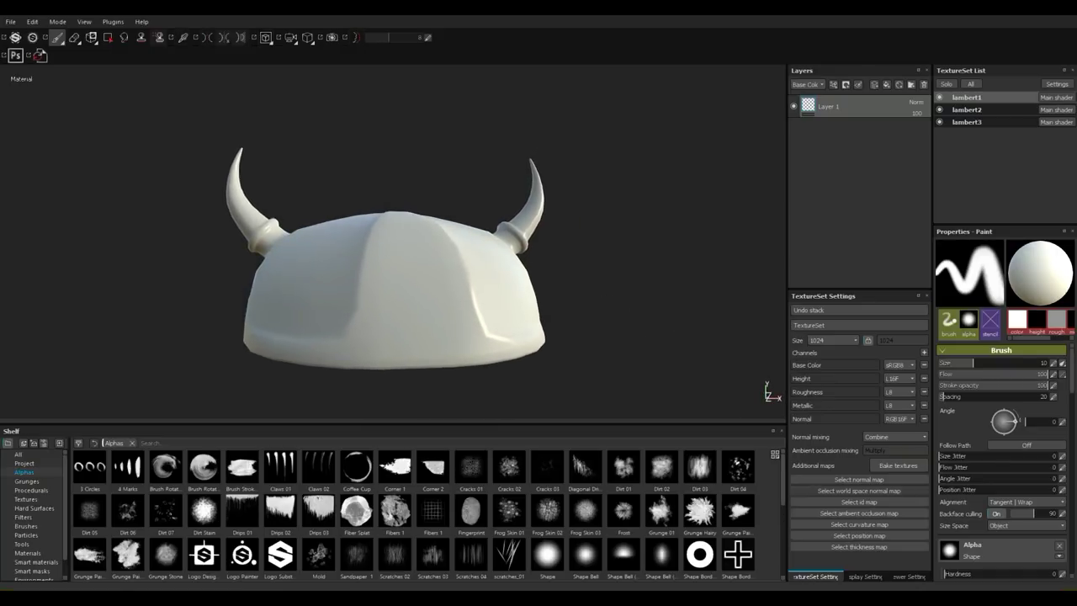
- Open the texture baking settings and set the output size to 4096
left_click(898, 465)
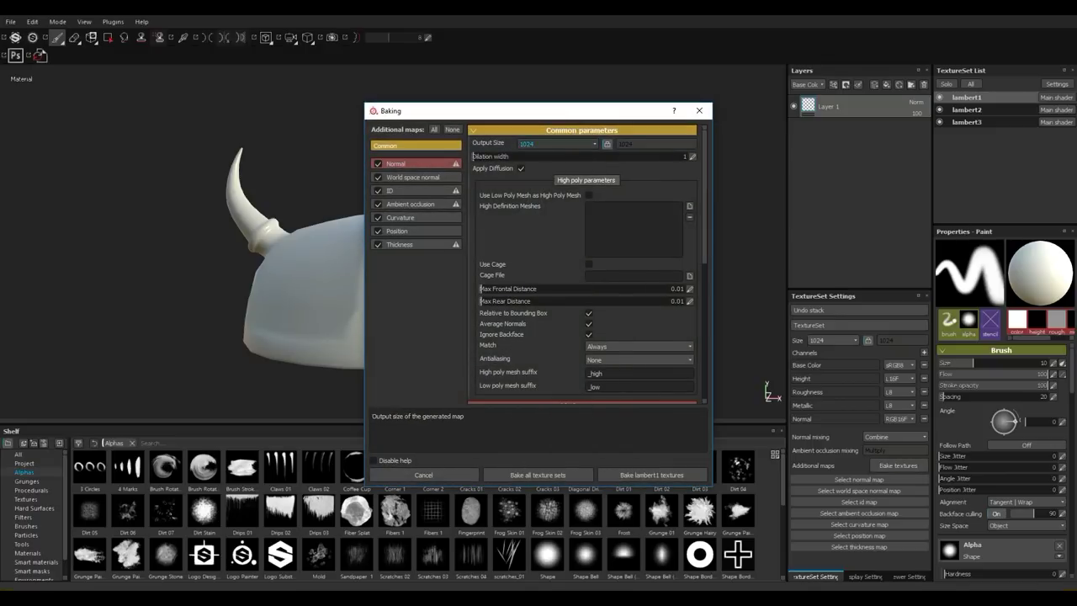
left_click(557, 144)
left_click(526, 204)
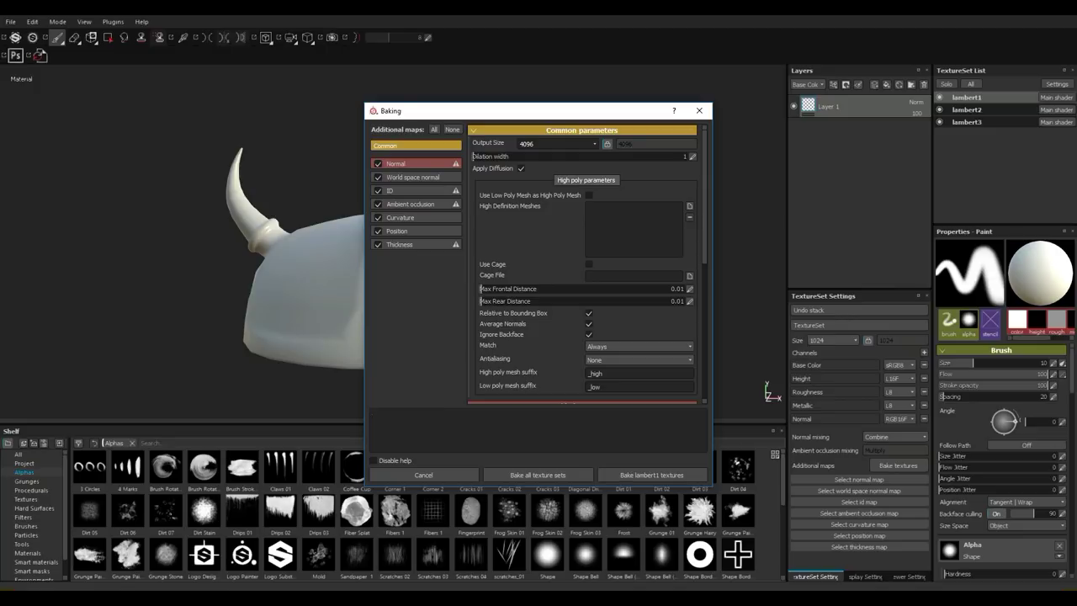
- Load HelmetHPOBJ as the high definition mesh and bake all texture sets with the ID map excluded
left_click(690, 206)
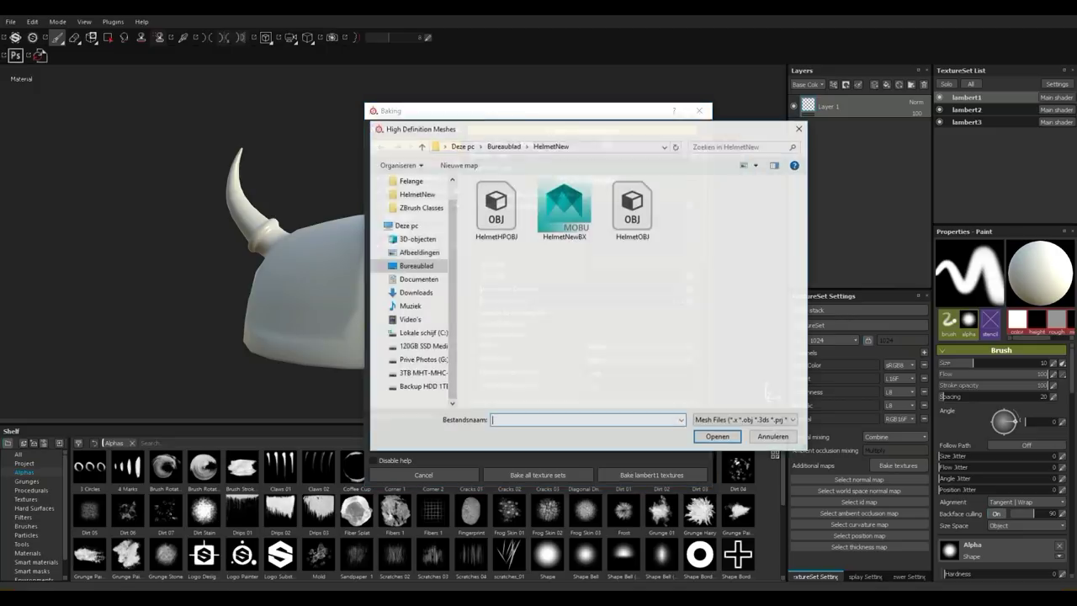
left_click(496, 210)
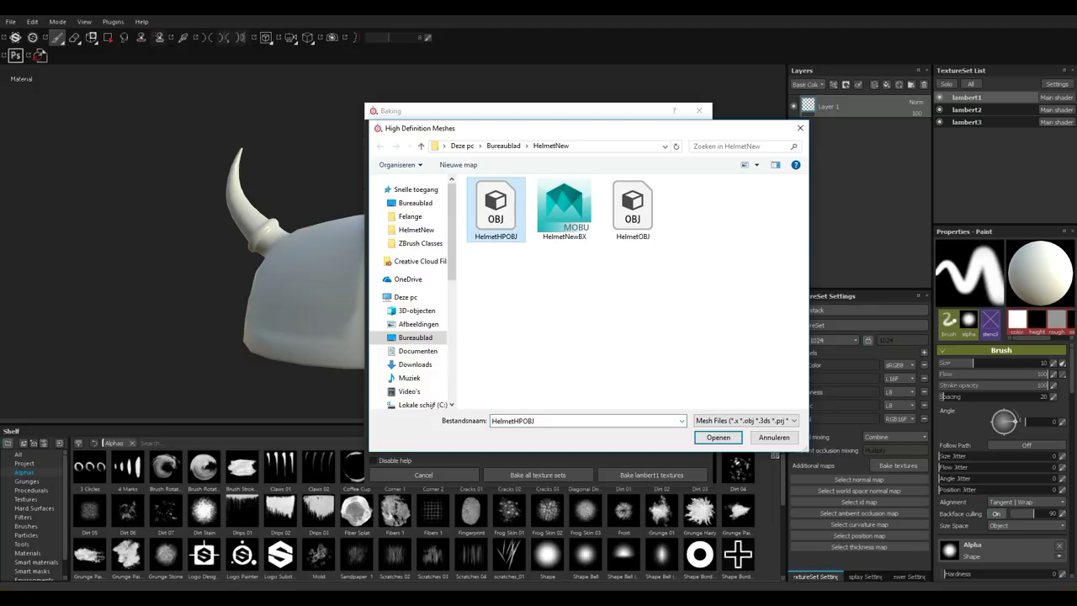
left_click(718, 438)
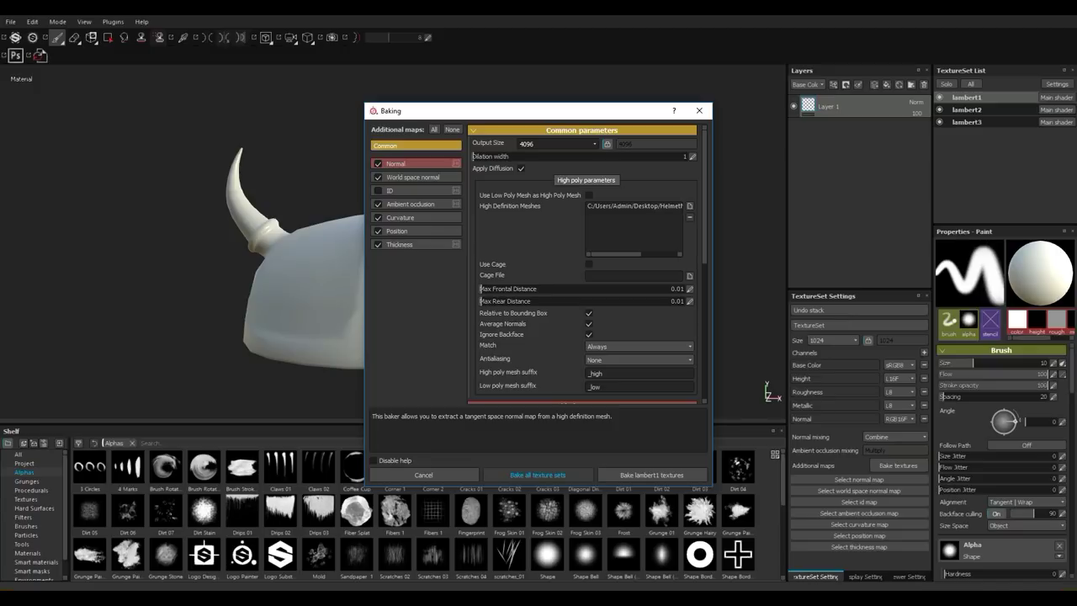
left_click(538, 475)
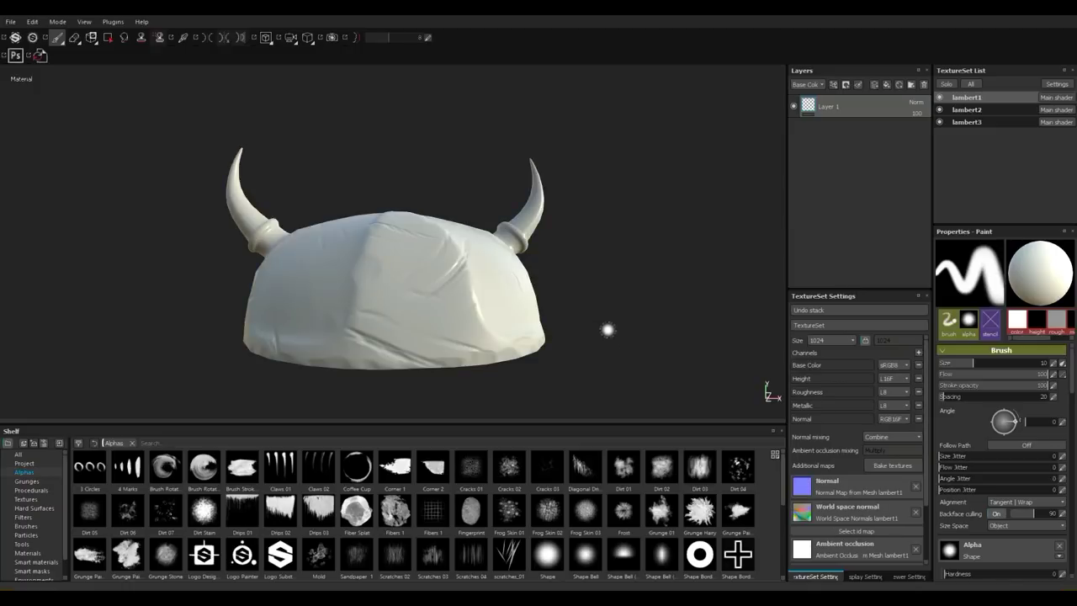
- Examine the baked detail on the helmet from several angles and check which parts each texture set covers
mouse_move(598, 253)
left_mouse_down("alt")
mouse_move(595, 360)
mouse_move(572, 368)
mouse_move(454, 304)
mouse_move(431, 307)
mouse_move(560, 290)
mouse_move(602, 268)
left_mouse_up("alt")
mouse_move(420, 294)
left_mouse_down("alt")
mouse_move(434, 345)
mouse_move(433, 282)
left_mouse_up("alt")
left_click(940, 98)
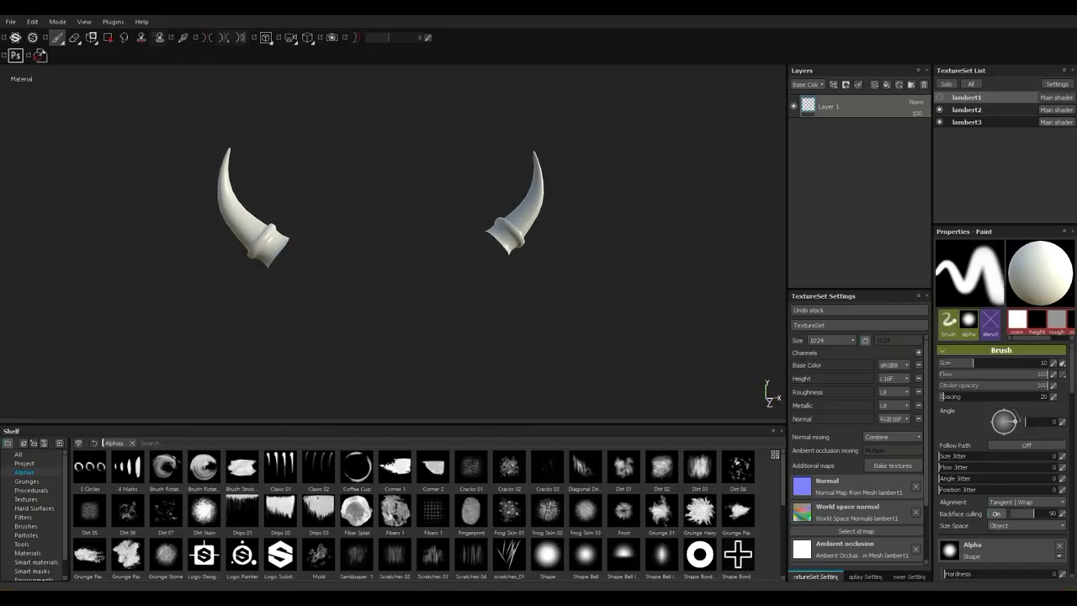
left_click(940, 109)
left_click(941, 122)
left_click(939, 109)
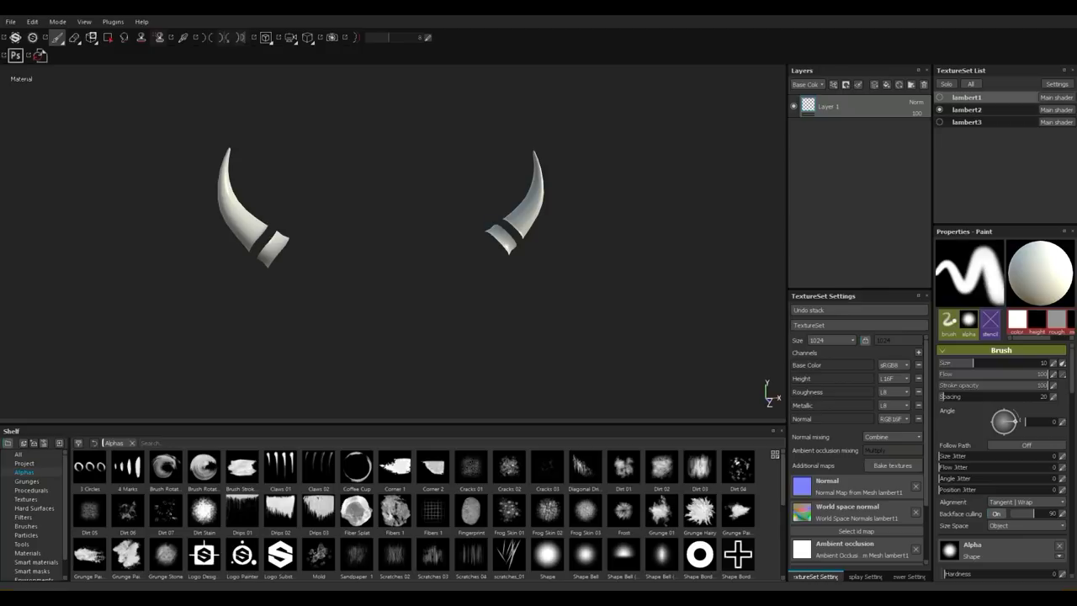
left_click(939, 97)
left_click(940, 122)
scroll(587, 233, "up", 3)
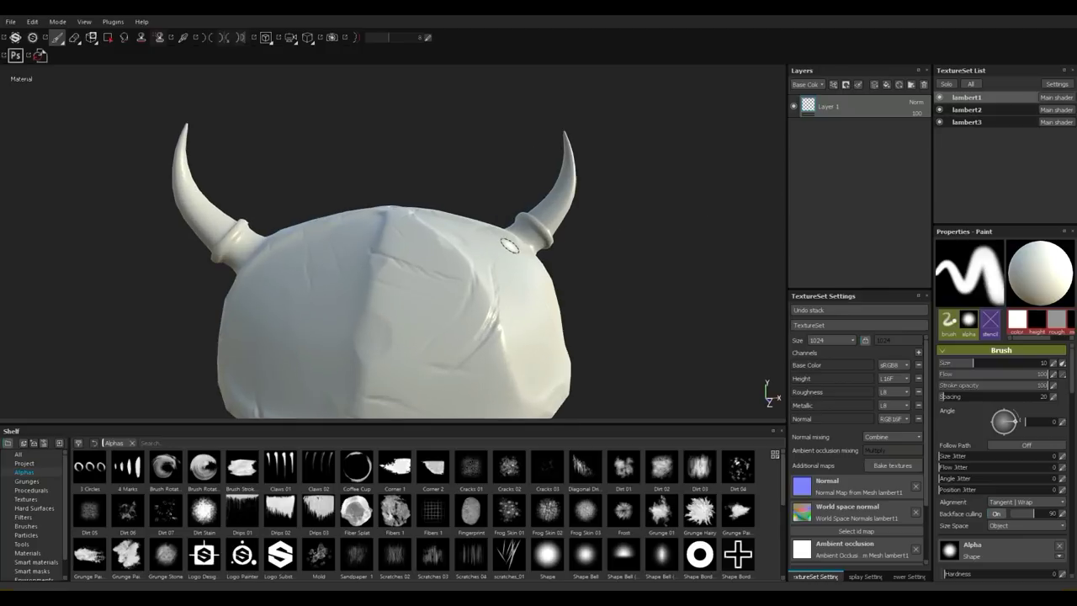
scroll(511, 244, "down", 4)
left_click_drag(507, 239, 560, 221, "alt")
mouse_move(622, 232)
left_mouse_down("alt")
mouse_move(567, 304)
mouse_move(591, 278)
mouse_move(577, 313)
mouse_move(619, 307)
mouse_move(586, 295)
left_mouse_up("alt")
scroll(579, 311, "up", 2)
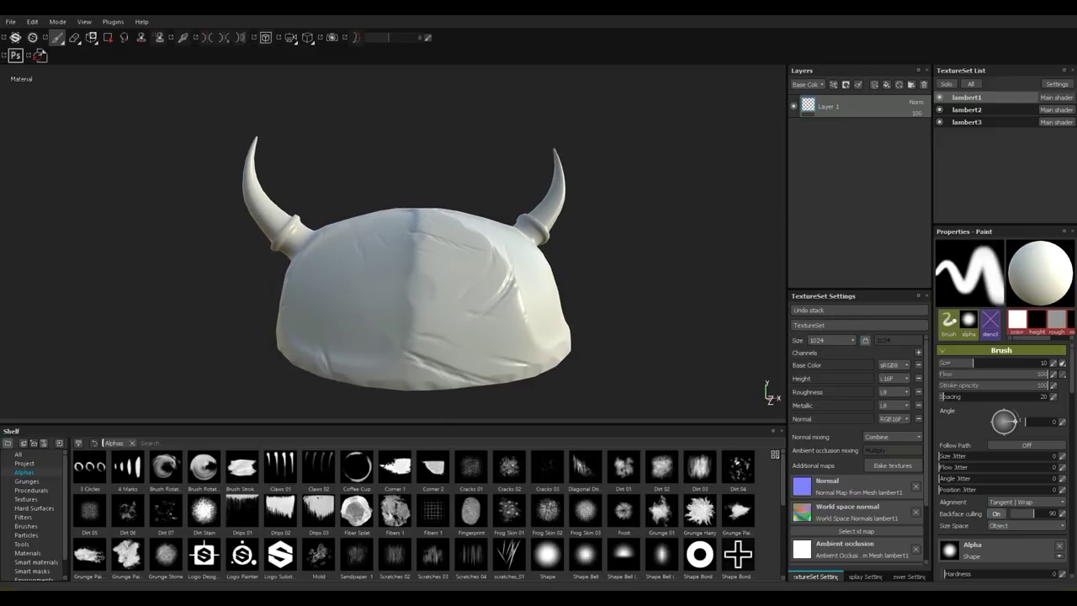
mouse_move(578, 309)
middle_mouse_down("alt")
mouse_move(491, 271)
mouse_move(535, 301)
mouse_move(693, 283)
middle_mouse_up("alt")
- Isolate the horns by hiding the lambert1 and lambert3 texture sets, and make lambert2 the active set
left_click(941, 110)
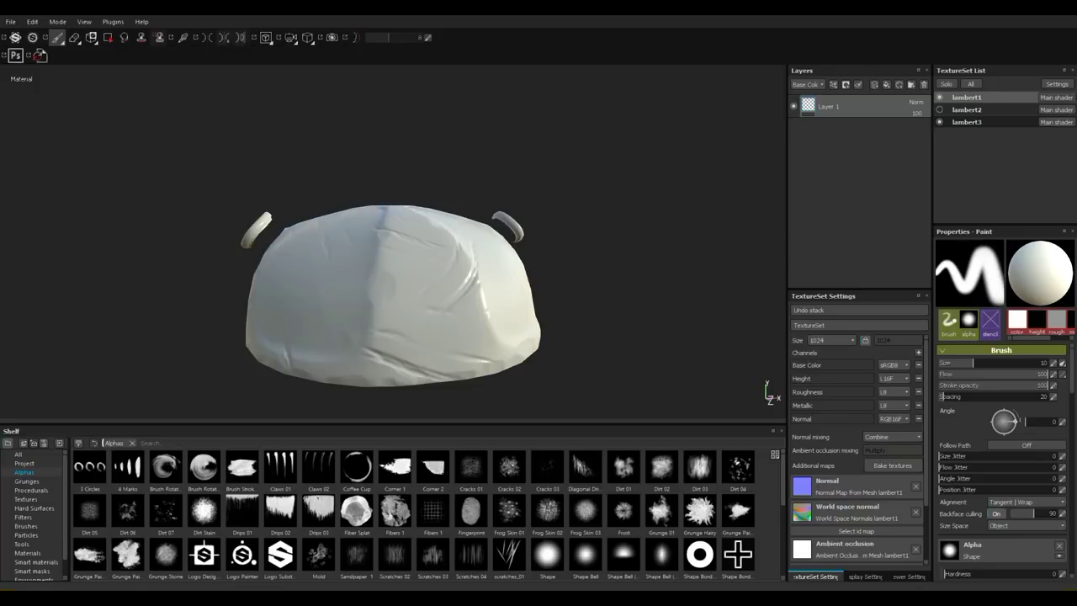
left_click(940, 122)
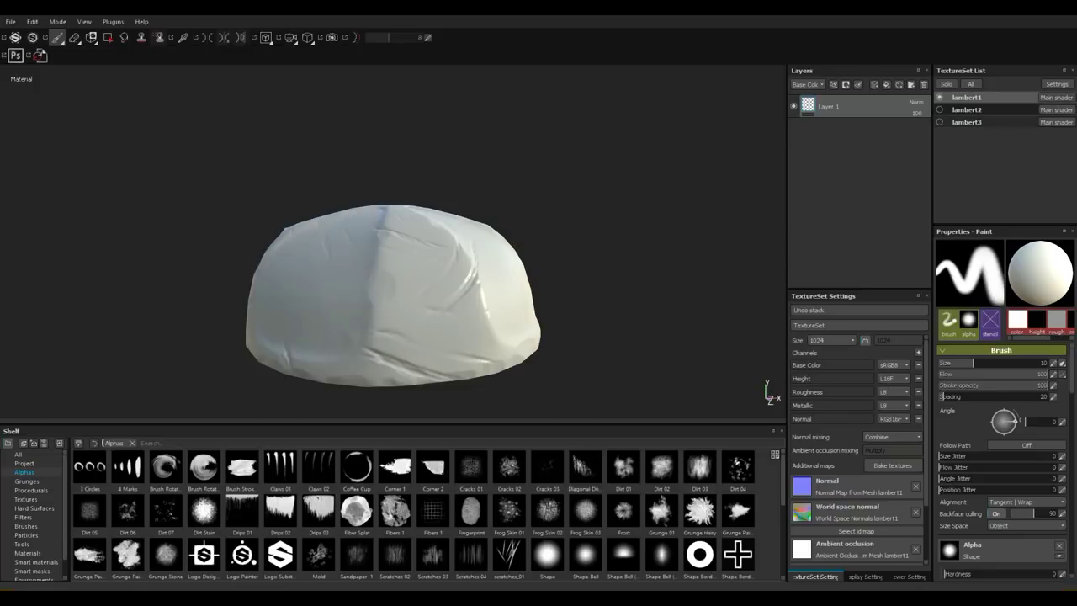
left_click(940, 122)
left_click(940, 109)
left_click(940, 122)
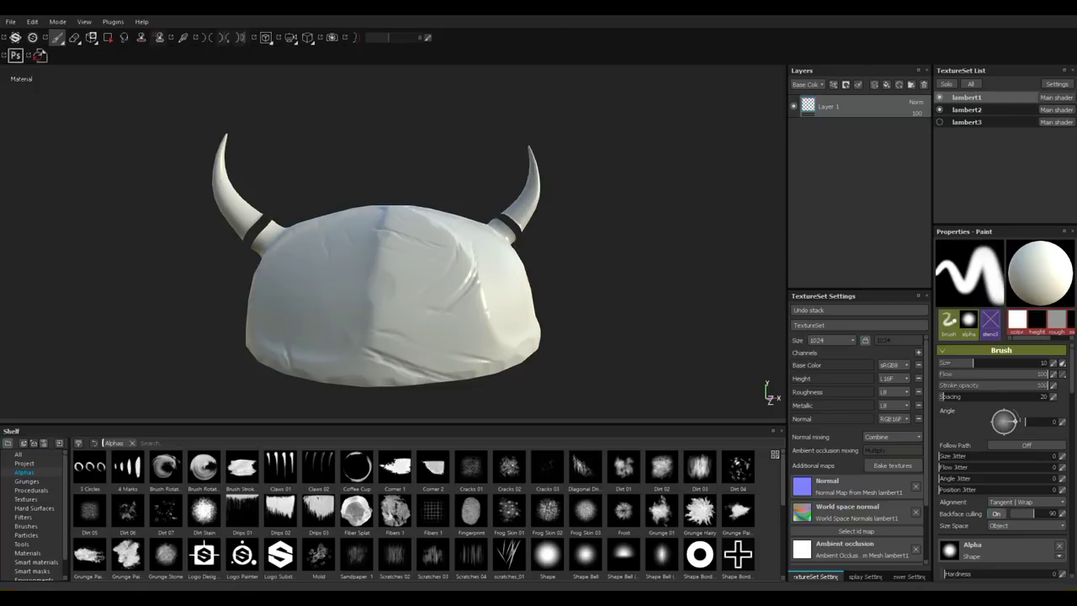
left_click(940, 97)
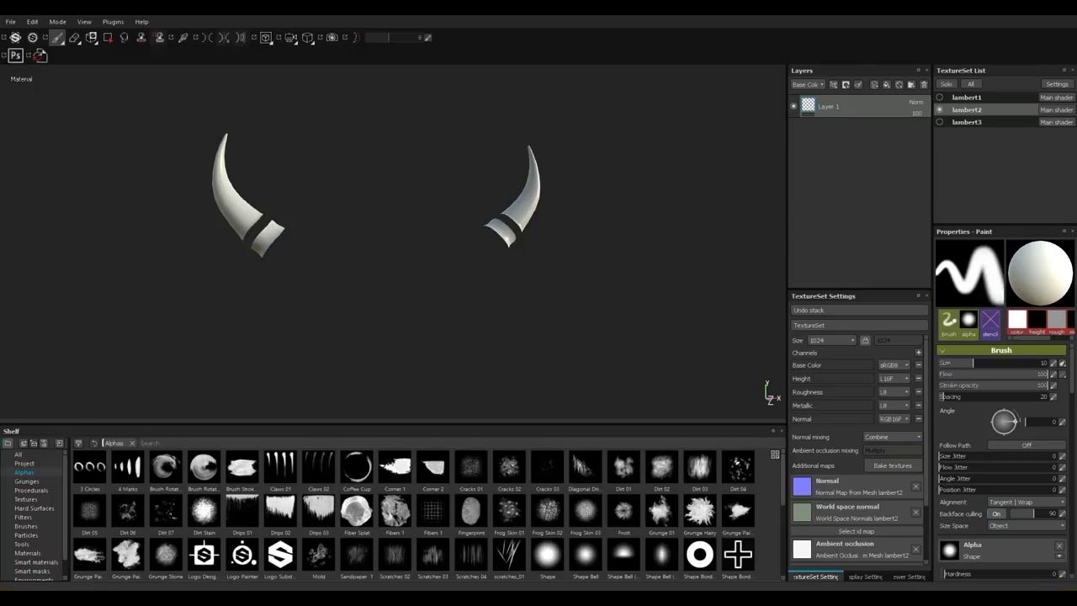
- Search the smart materials for marble and add Marble Fine White to the horns' layer stack
left_click(36, 562)
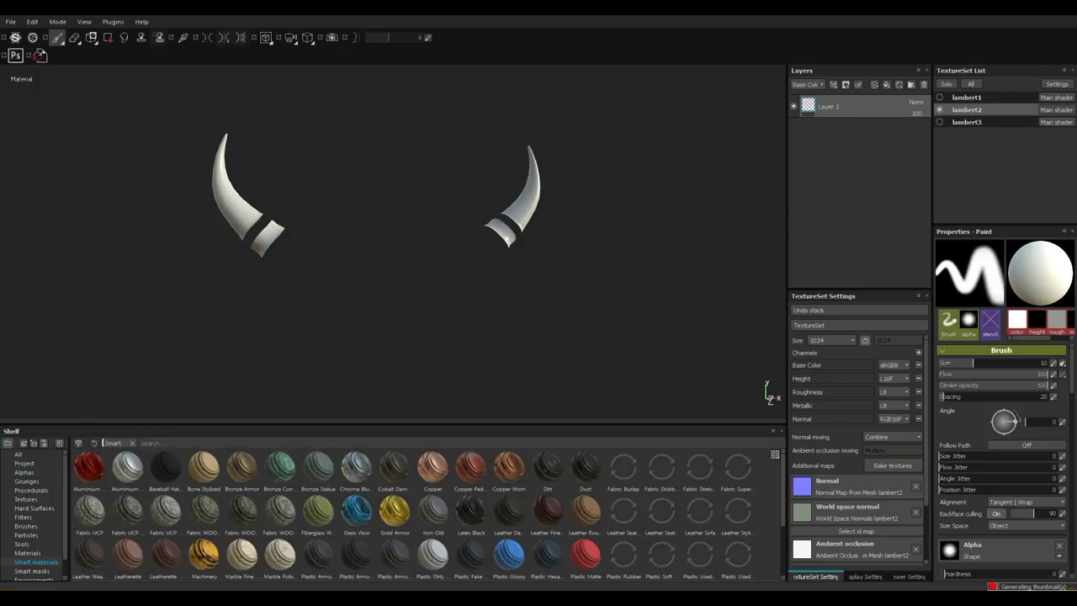
type("mar")
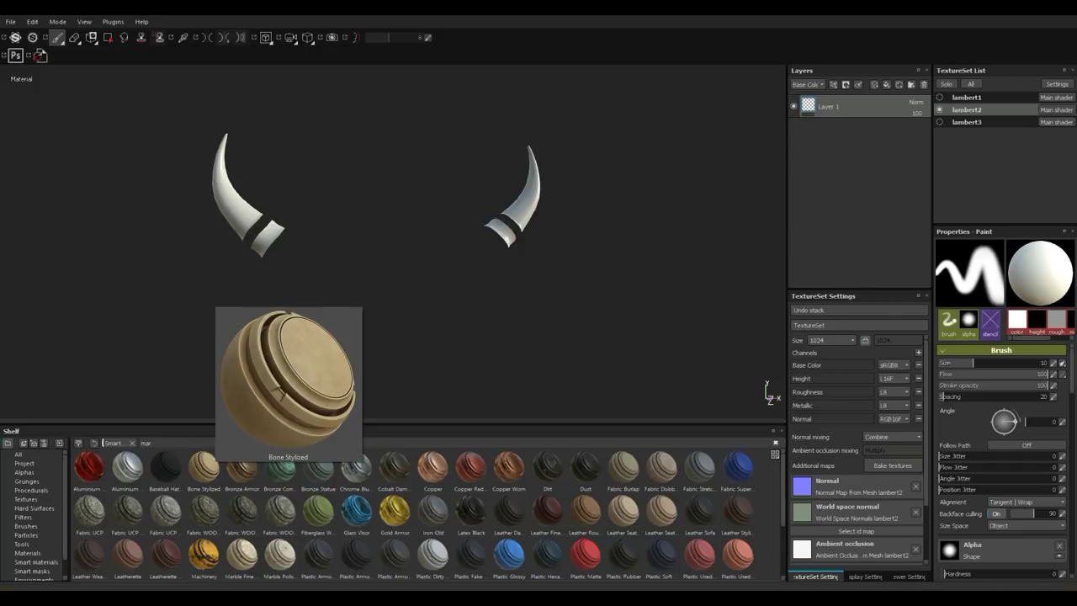
type("ble")
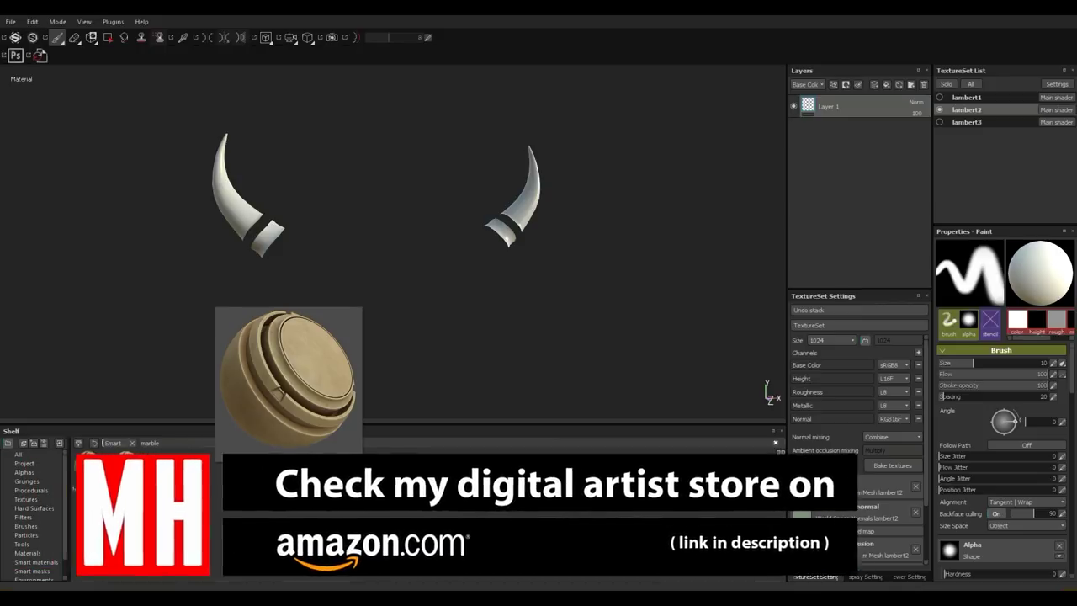
left_click_drag(89, 467, 855, 116)
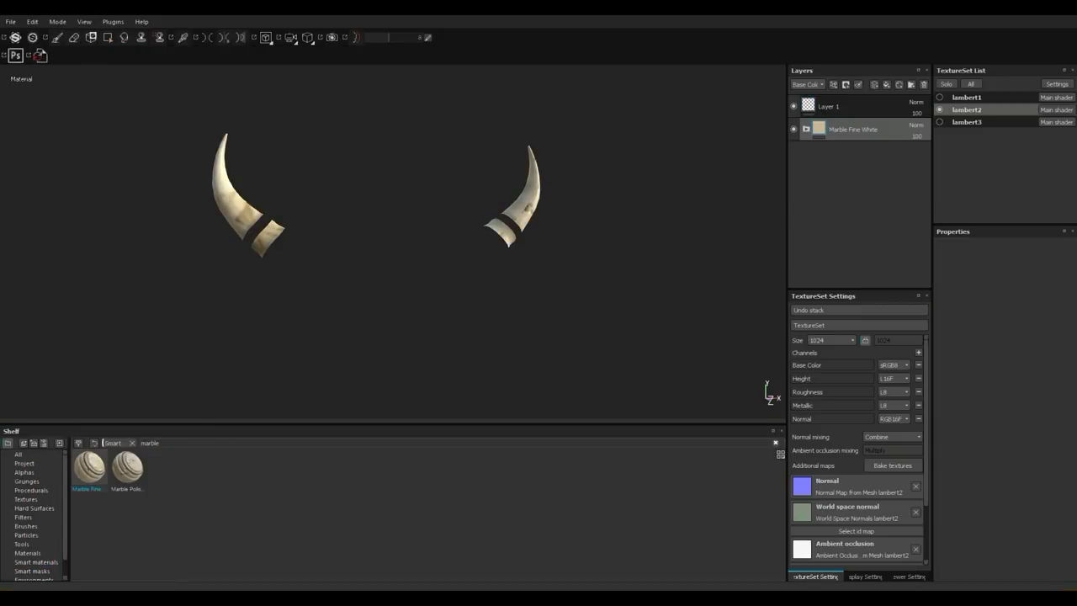
- Examine the marble on the horns, expand the Marble Fine White group and view the Base Marble layer's fill properties
scroll(394, 241, "up", 4)
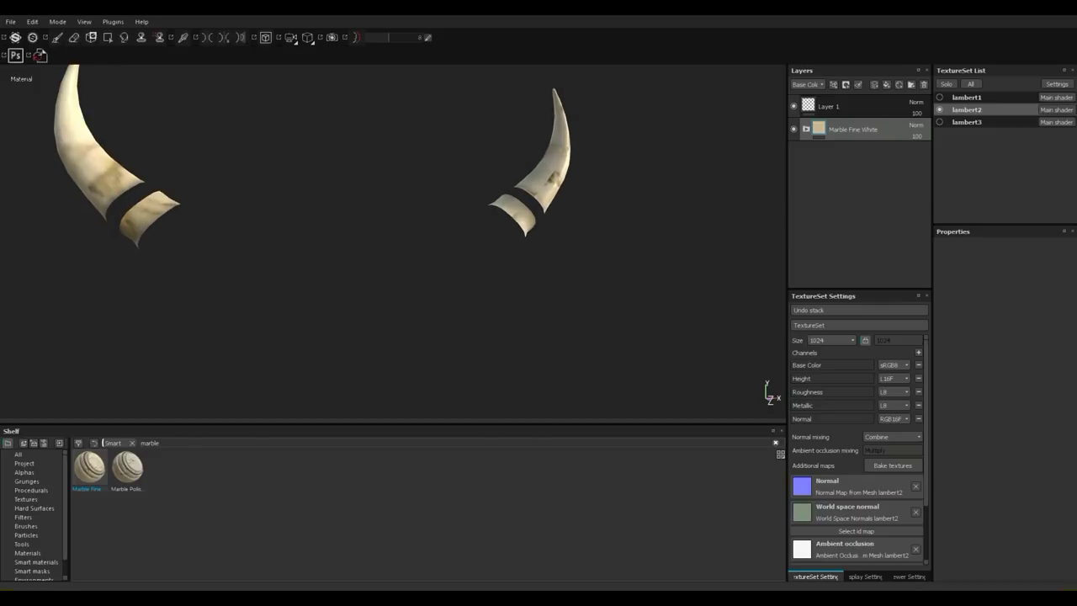
middle_click_drag(394, 242, 511, 292, "alt")
scroll(393, 242, "up", 2)
left_click_drag(393, 241, 416, 232, "alt")
middle_click_drag(417, 233, 429, 222, "alt")
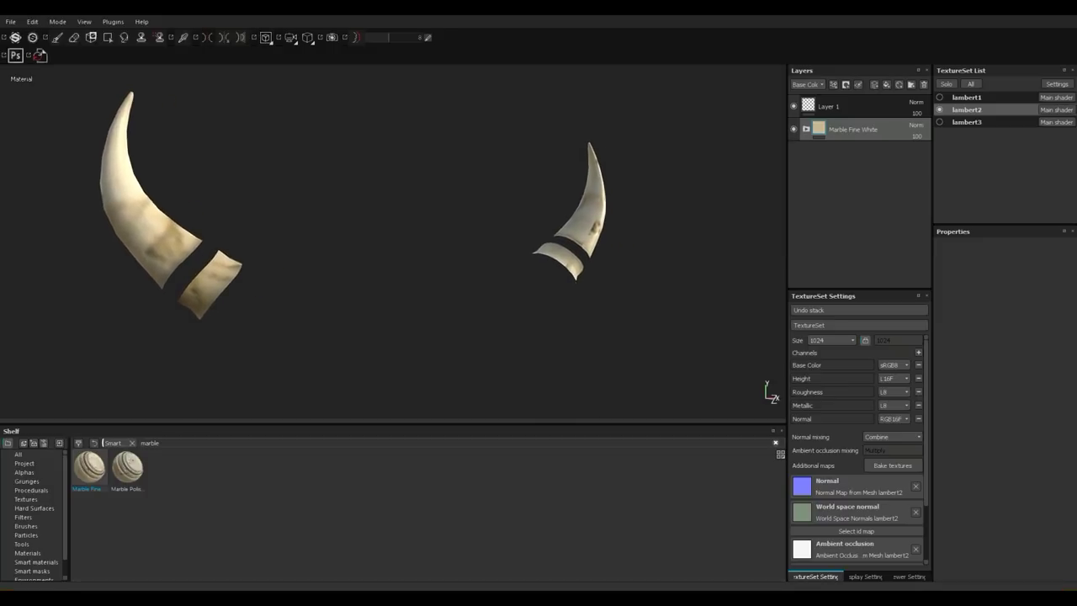
left_click(806, 129)
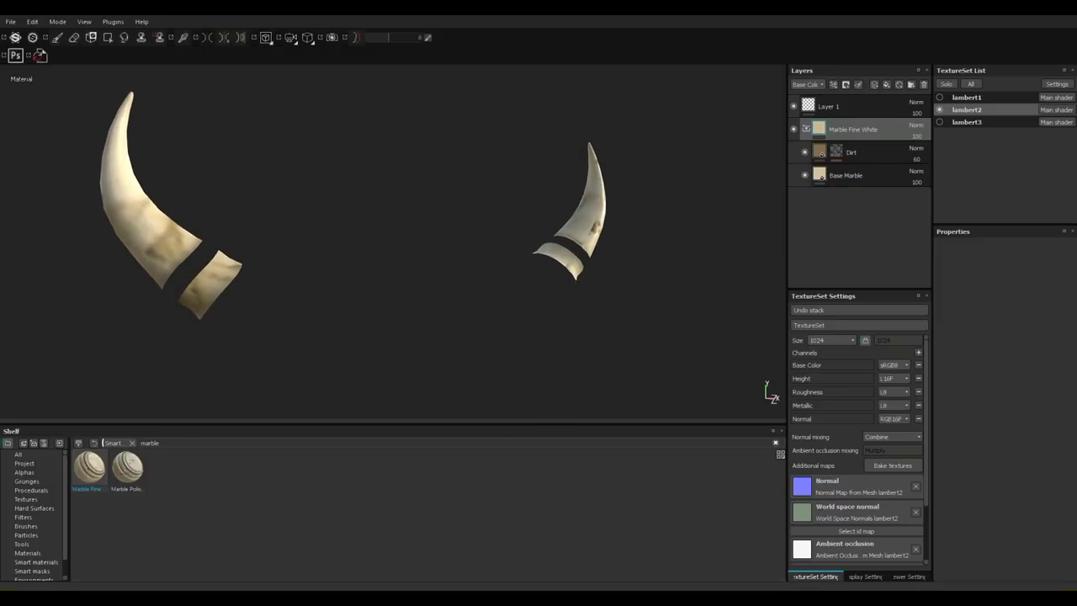
left_click(846, 175)
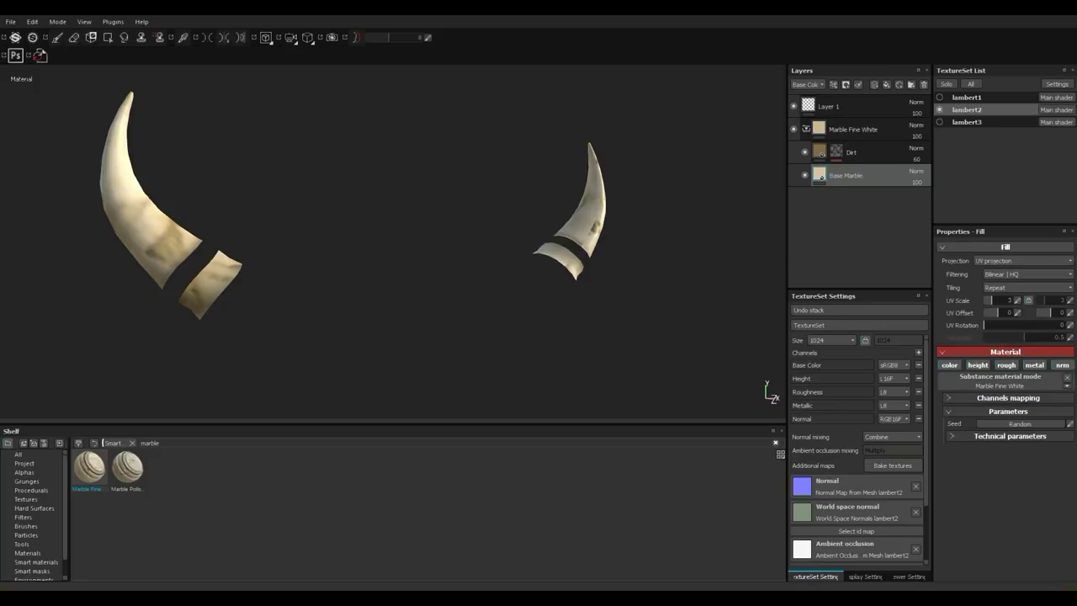
scroll(581, 337, "up", 2)
scroll(581, 336, "down", 3)
middle_click_drag(505, 336, 546, 322, "alt")
- Leave only the rings' texture set lambert3 visible and make it the active set
left_click(940, 97)
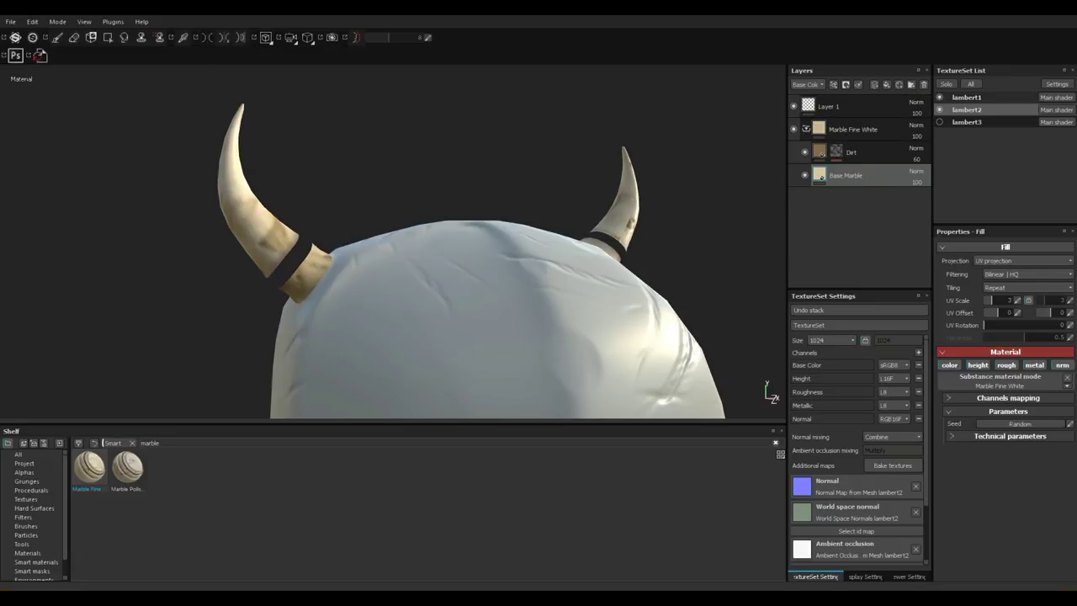
left_click(940, 97)
left_click(941, 122)
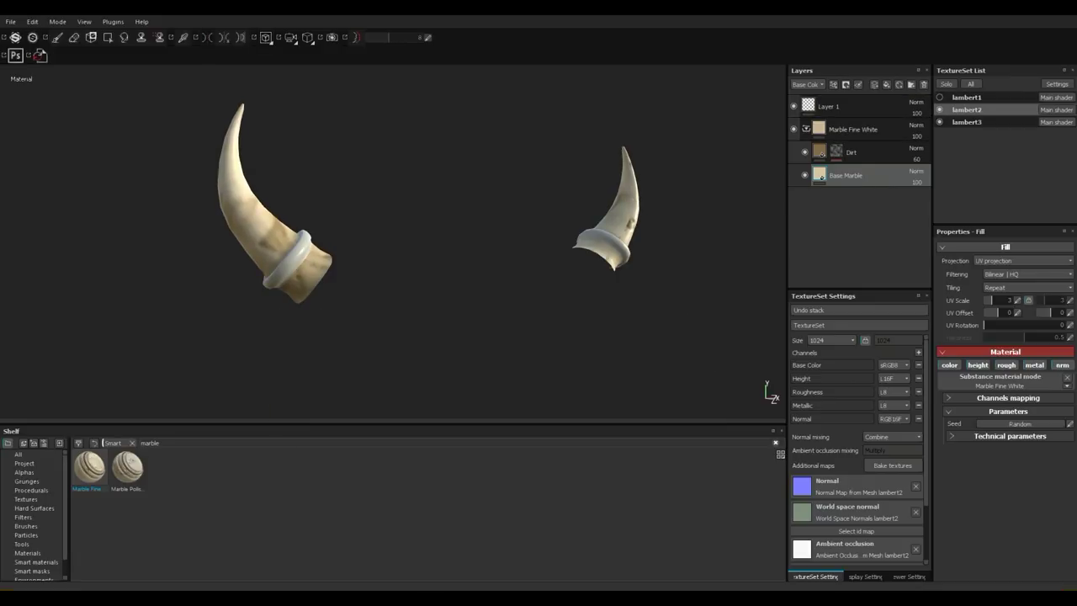
left_click(940, 109)
left_click(967, 122)
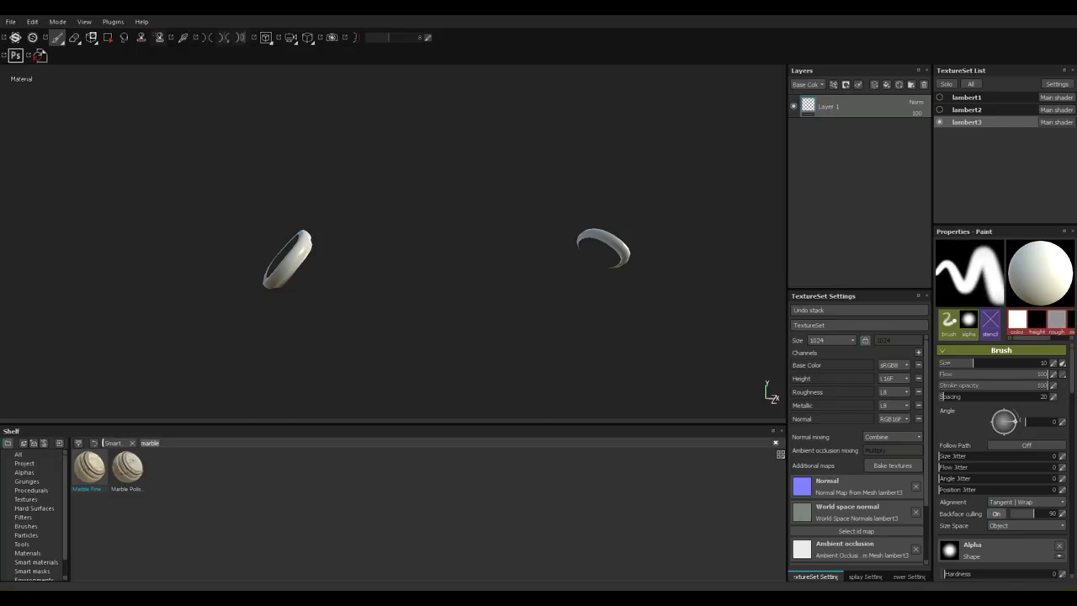
- Search the smart materials for leather and add Leather Rough to the rings' layer stack
key("BackSpace")
type("lether")
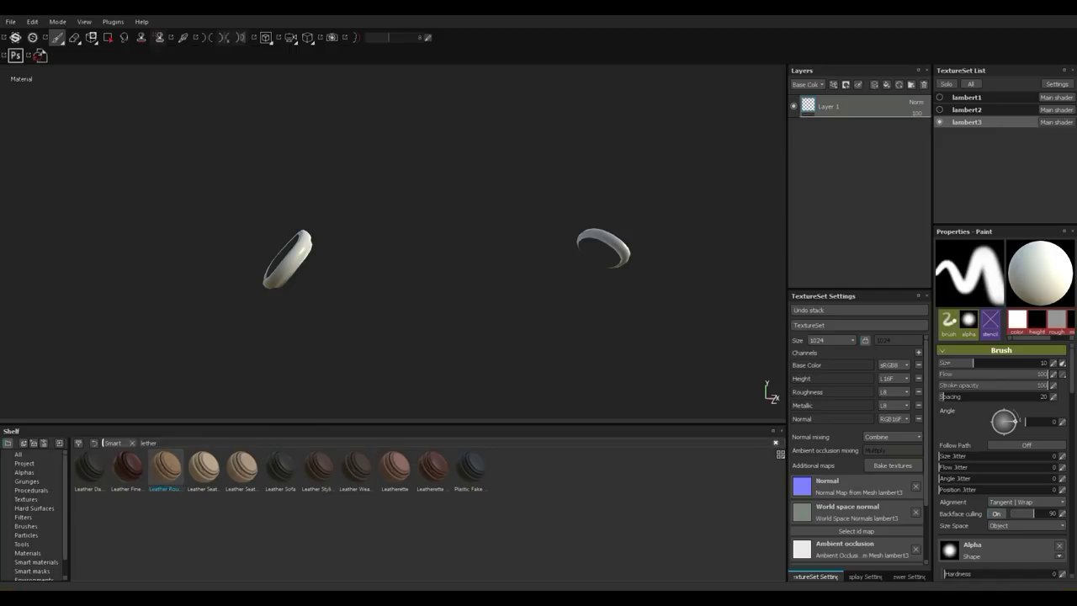
left_click_drag(166, 467, 850, 151)
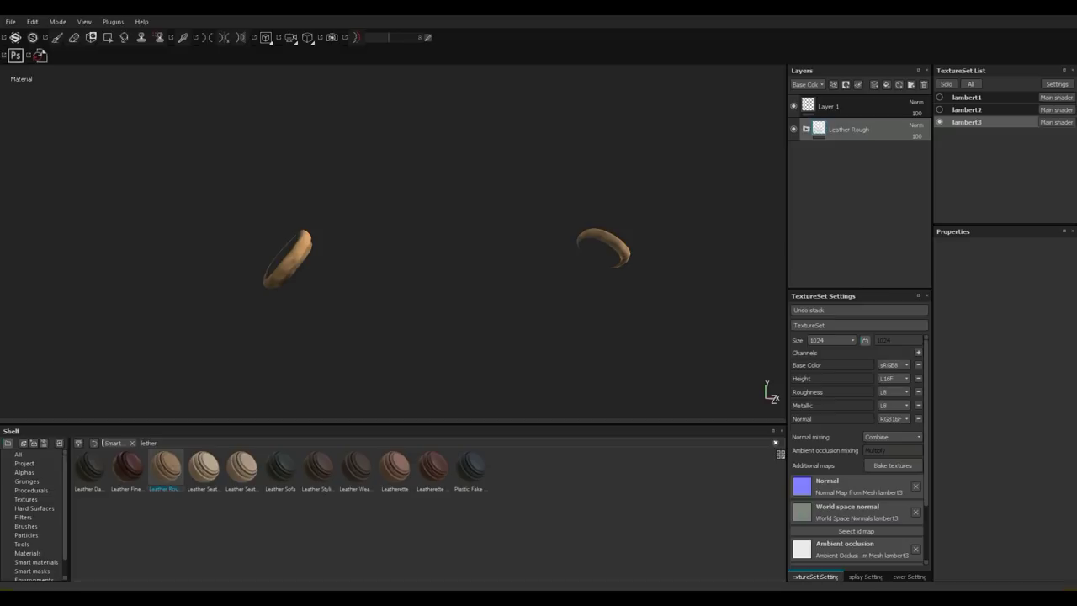
- Expand the Leather Rough group and set the Leather Base layer's leather colour to a muted dark brown, about RGB 0.311, 0.263, 0.220
left_click(807, 128)
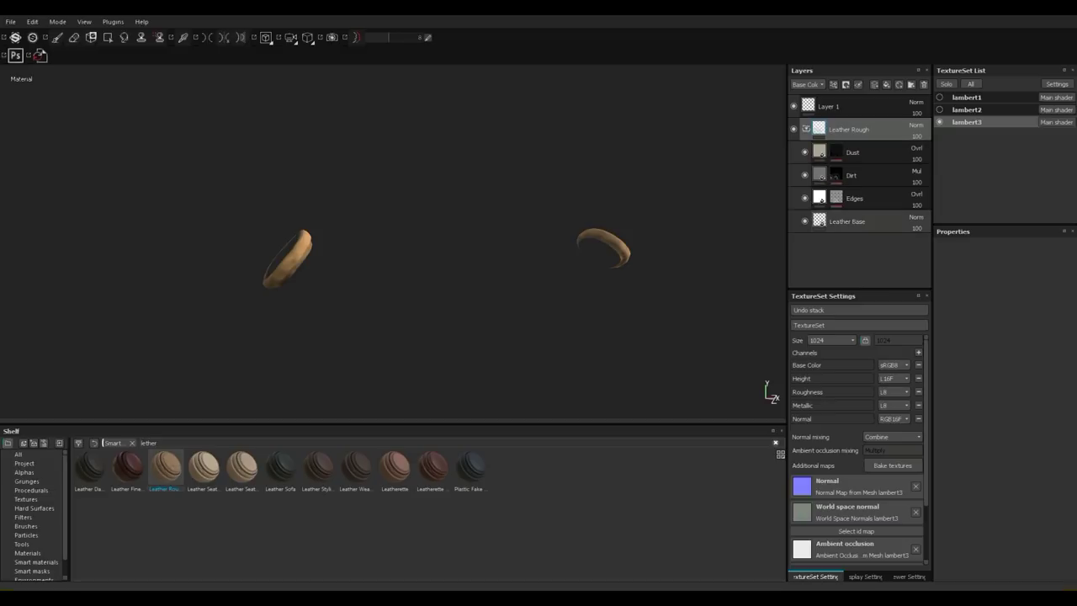
left_click(847, 221)
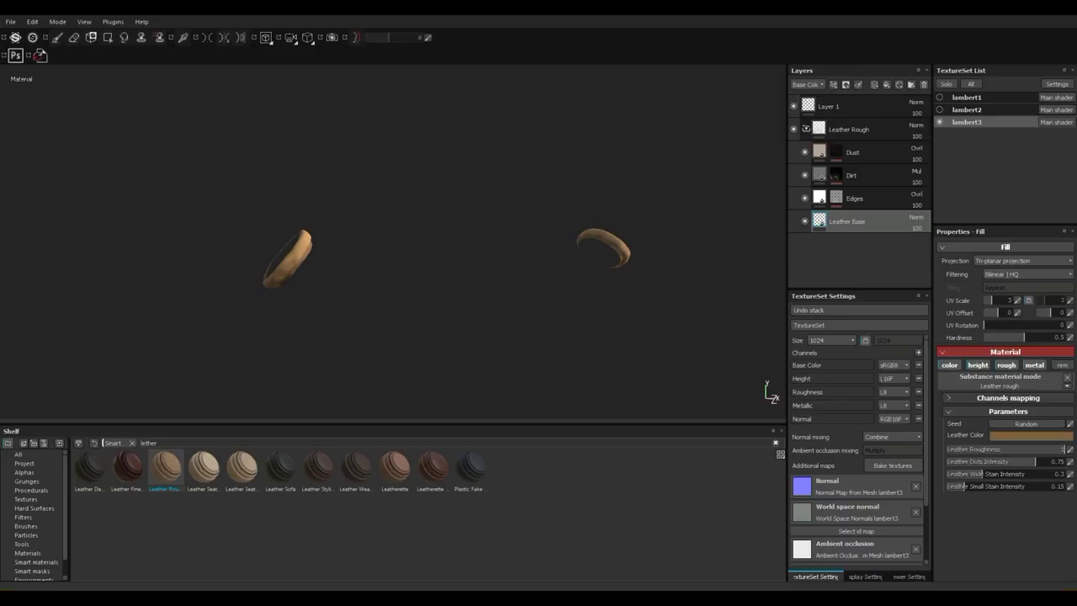
left_click(1028, 435)
mouse_move(947, 446)
left_mouse_down()
mouse_move(971, 438)
mouse_move(972, 413)
mouse_move(933, 462)
left_mouse_up()
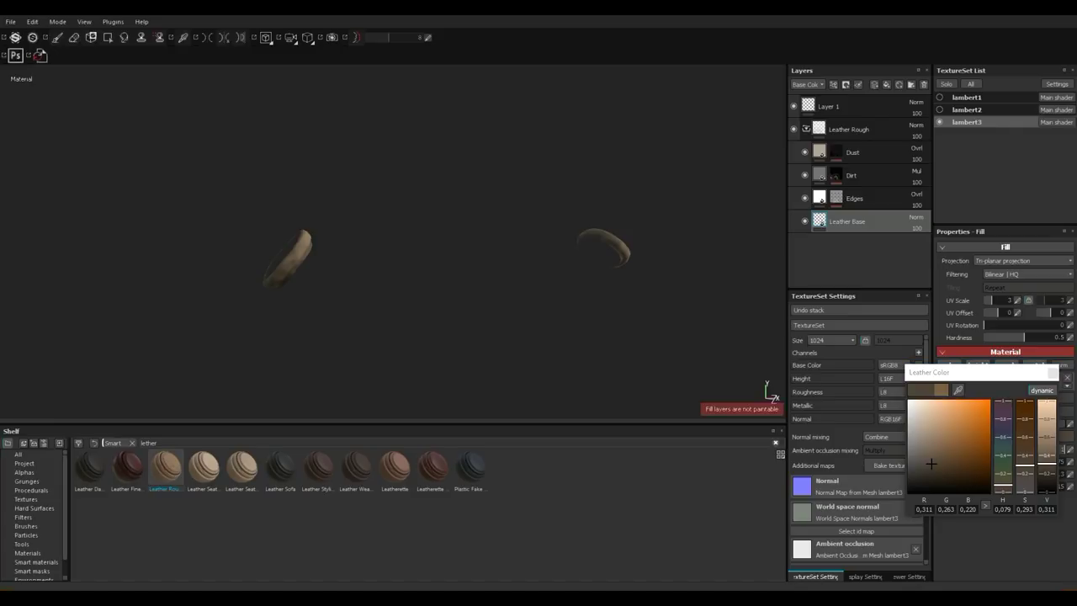
- Show the lambert2 and lambert1 texture sets and examine the darkened rings against the horns and helmet body
left_click(941, 109)
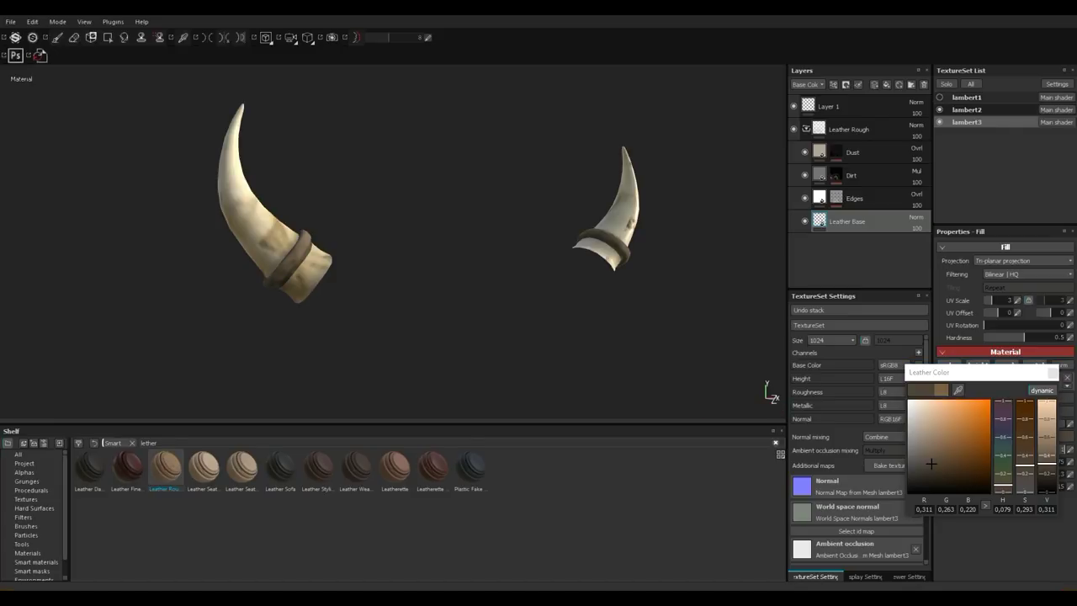
left_click(940, 97)
scroll(631, 248, "up", 1)
scroll(631, 249, "down", 3)
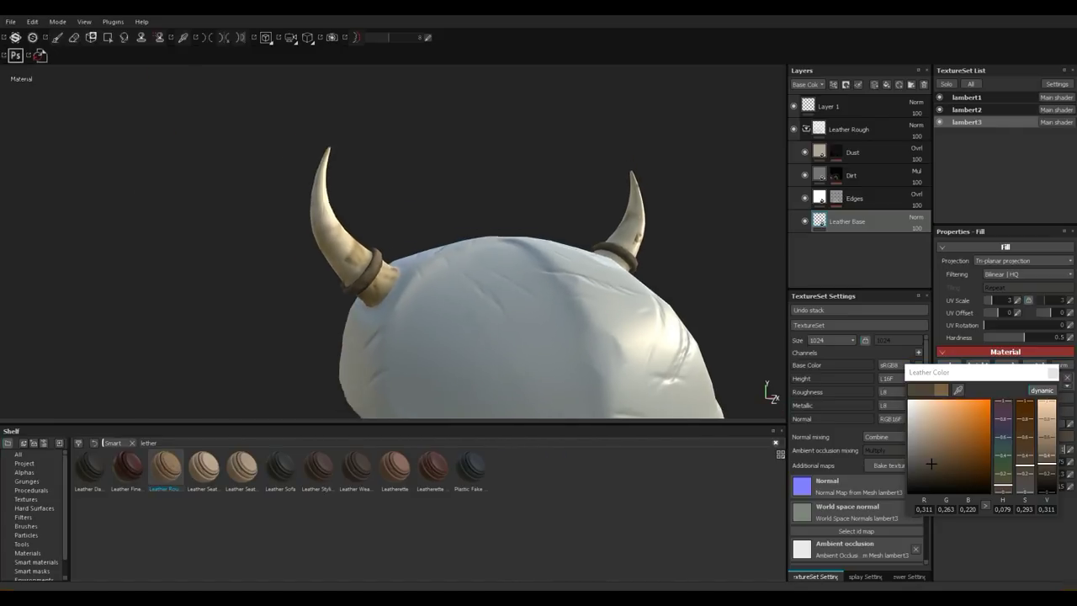
middle_click_drag(631, 248, 599, 194, "alt")
left_click_drag(600, 236, 521, 244, "alt")
middle_click_drag(522, 244, 427, 242, "alt")
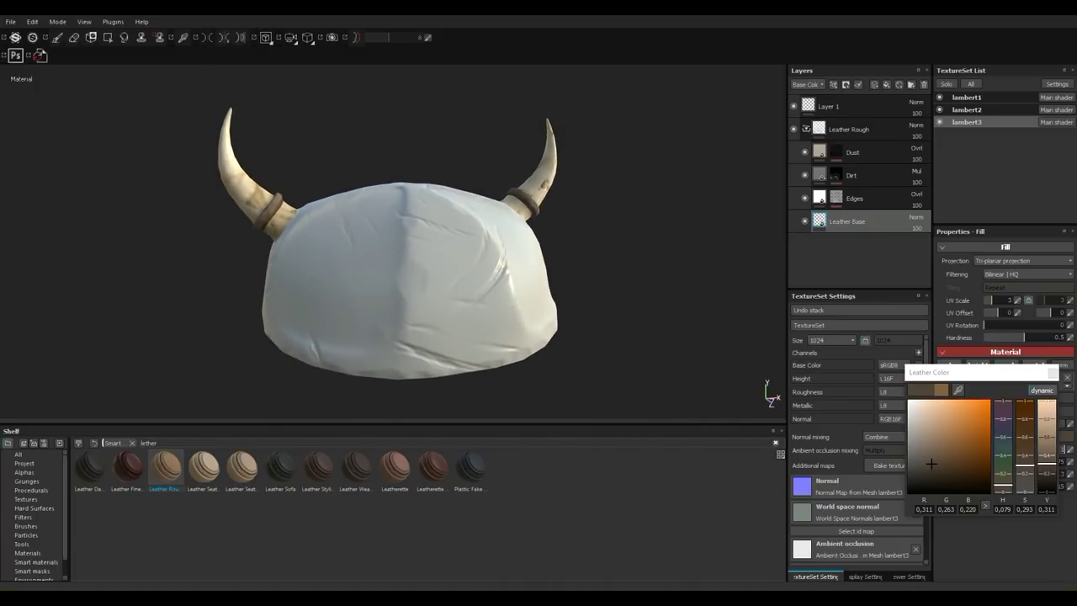
- Isolate the helmet body by hiding the lambert2 and lambert3 texture sets, and make lambert1 the active set
left_click(939, 109)
left_click(940, 97)
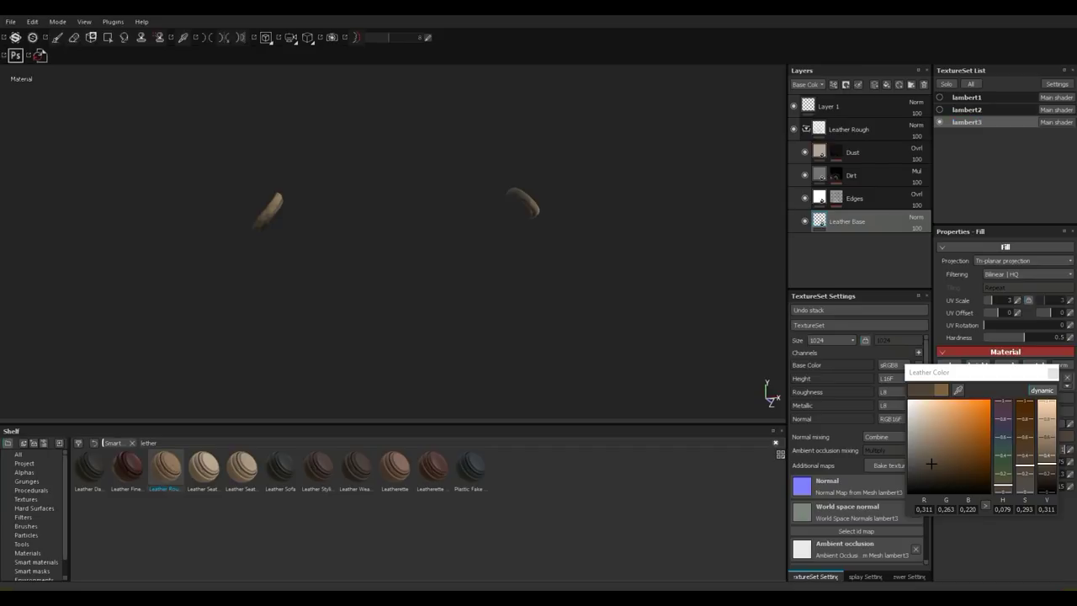
left_click(940, 110)
left_click(941, 97)
left_click(940, 109)
left_click(940, 122)
left_click(968, 97)
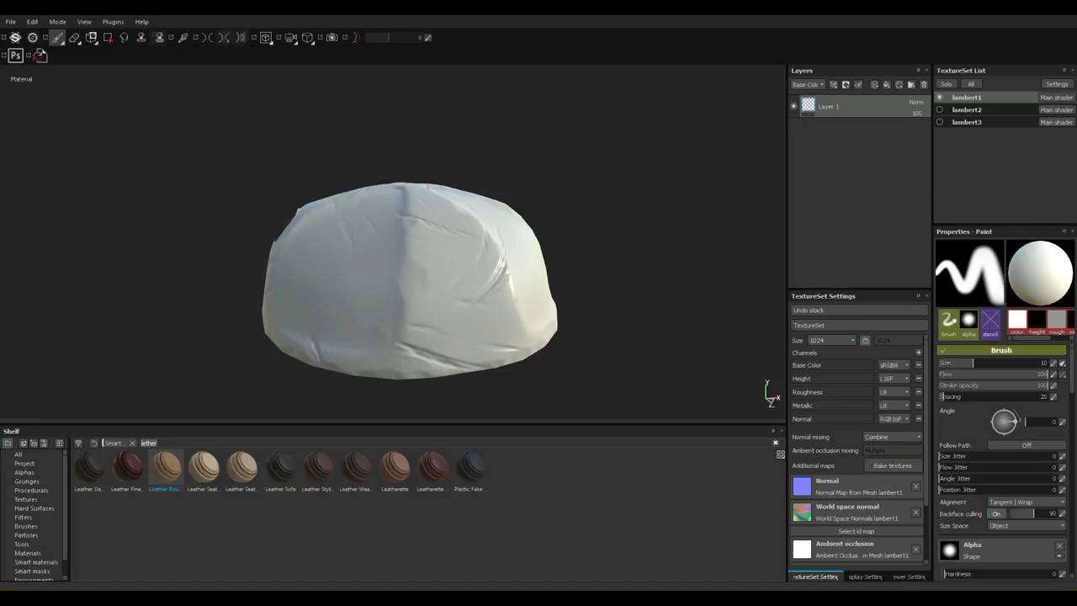
- Search the smart materials for steel, add Steel Medieval Stylized to the helmet body and show all texture sets
type("steel")
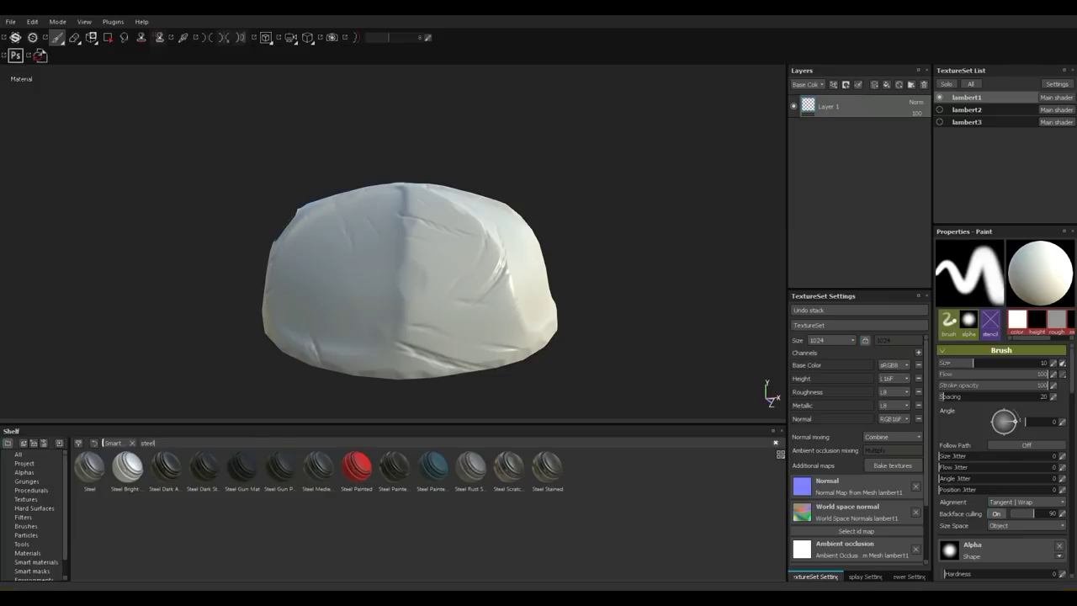
left_click(318, 468)
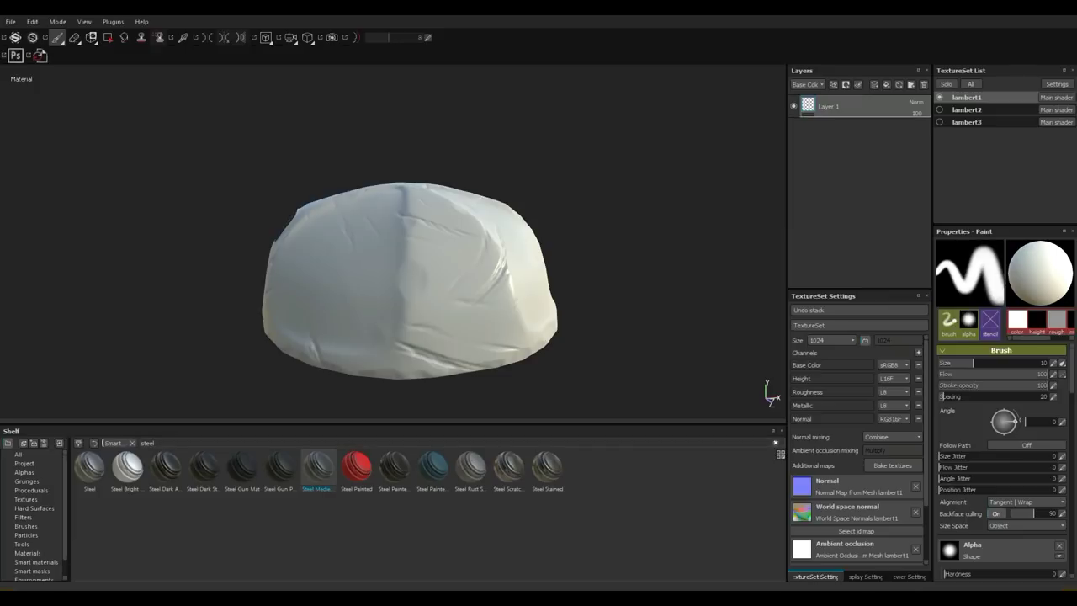
left_click_drag(318, 468, 859, 119)
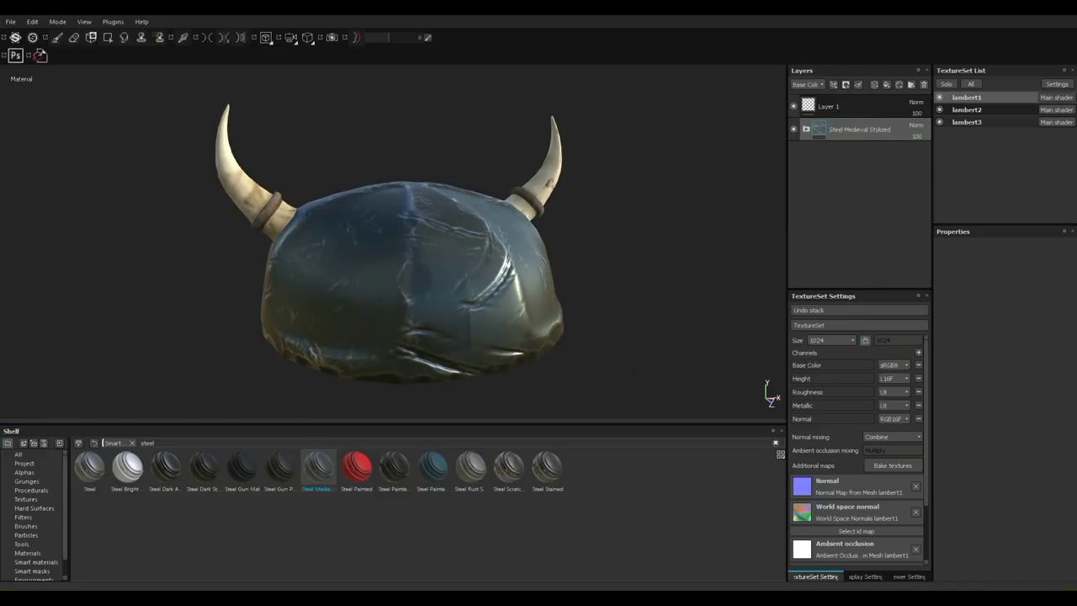
left_click_drag(404, 260, 347, 246, "alt")
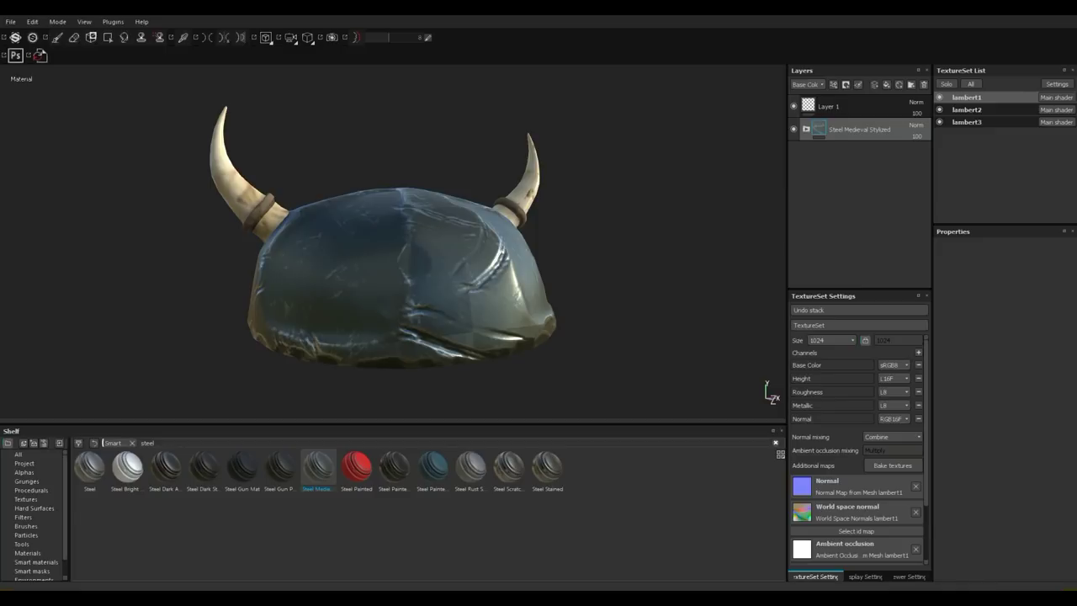
- Add a paint layer above the Steel Medieval Stylized group and set the brush's base colour to black
left_click(875, 84)
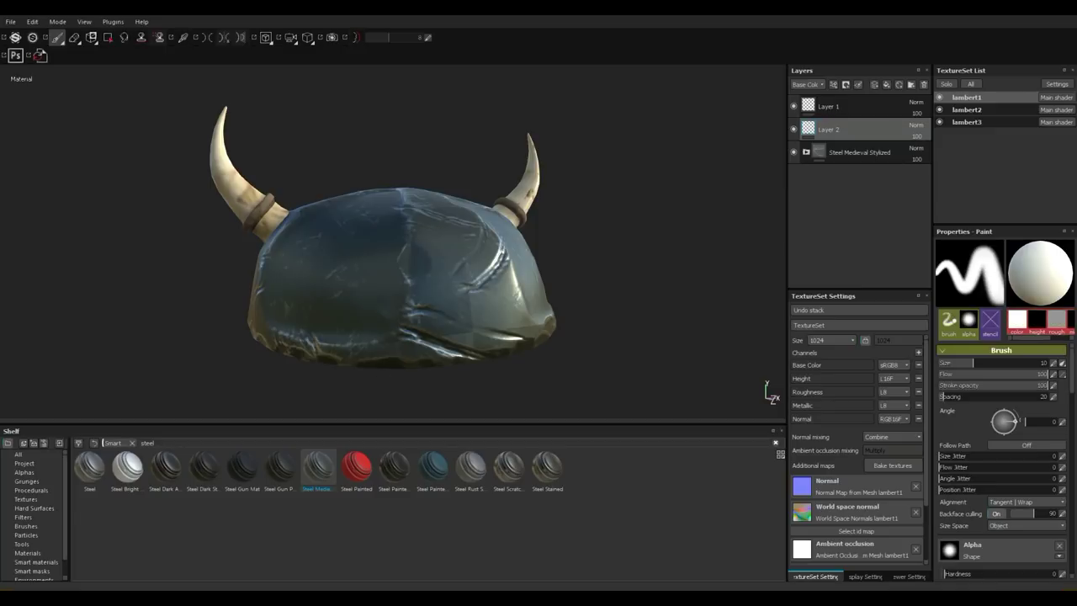
scroll(968, 468, "down", 3)
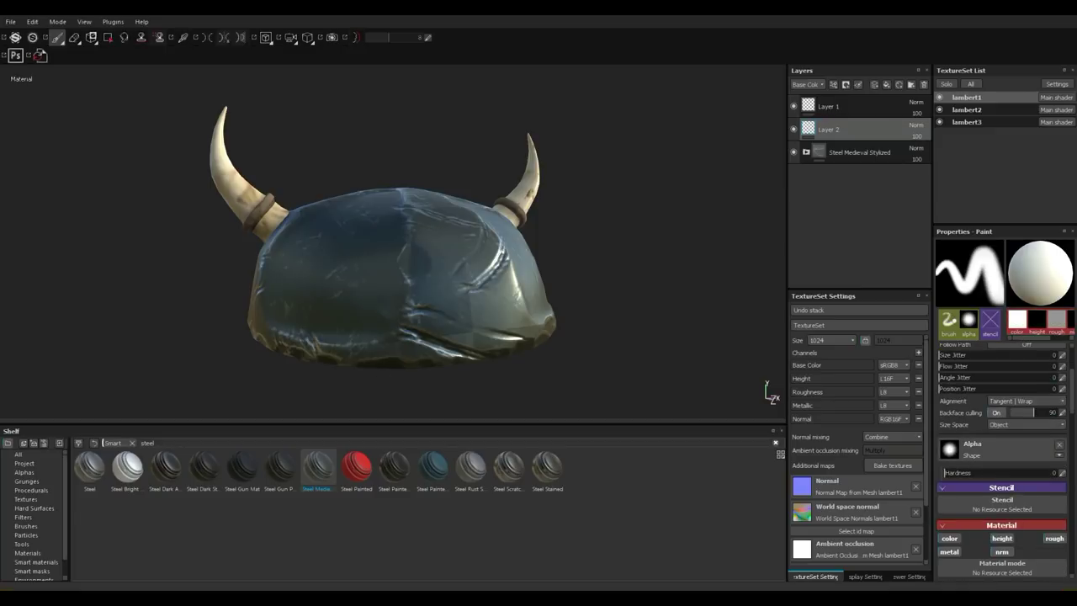
scroll(968, 467, "down", 4)
left_click(950, 404)
left_click_drag(926, 509, 908, 536)
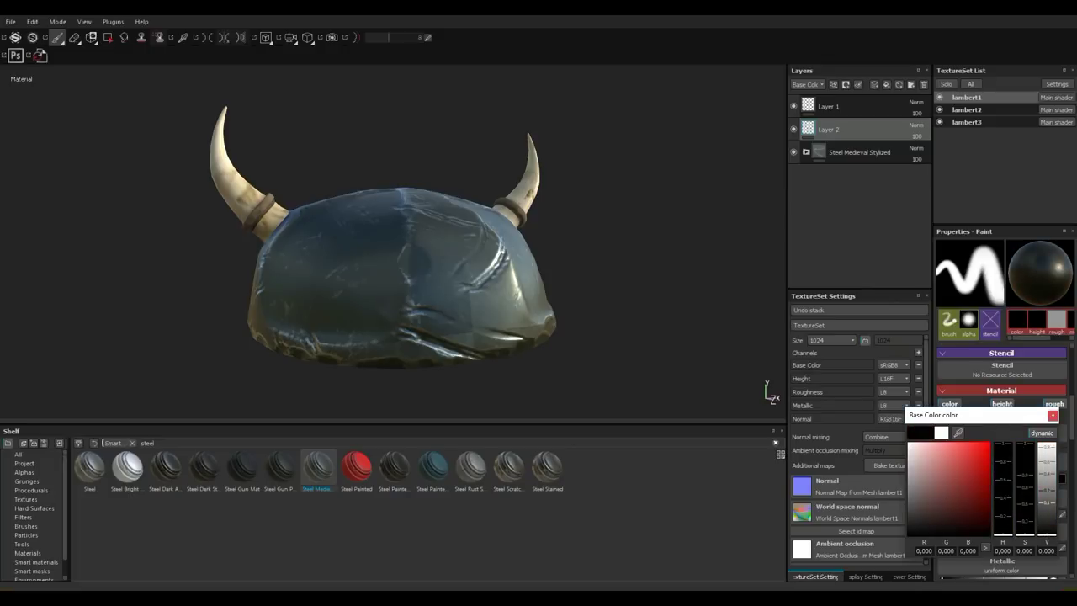
left_click(1053, 416)
- Set the brush flow to 16 and its size to about 23, and paint soft black shading along the helmet's lower rim
scroll(993, 387, "up", 5)
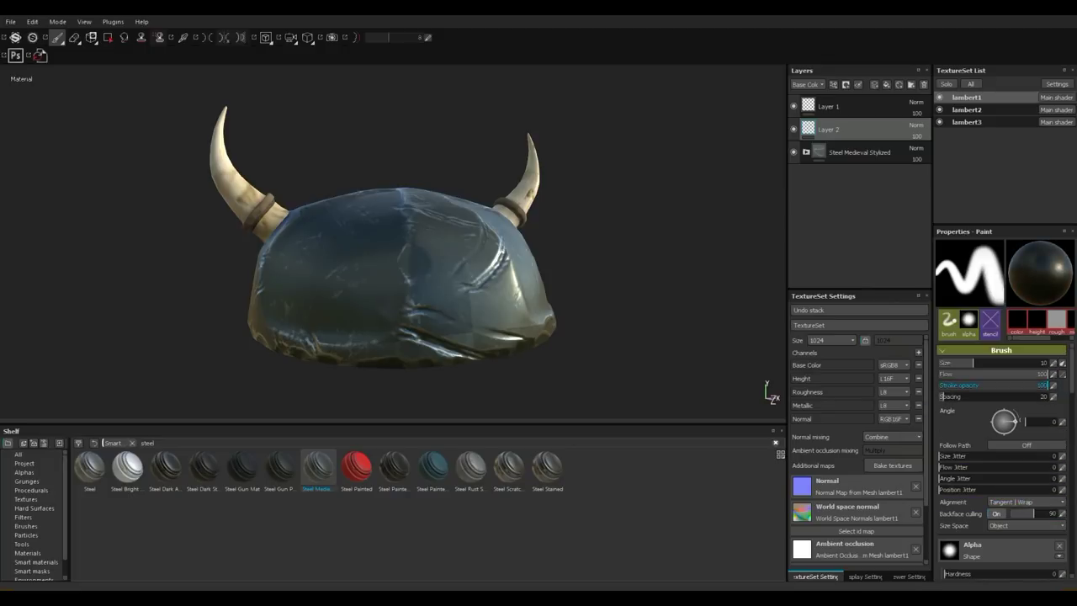
mouse_move(1044, 373)
left_mouse_down()
mouse_move(956, 374)
mouse_move(989, 362)
left_mouse_up()
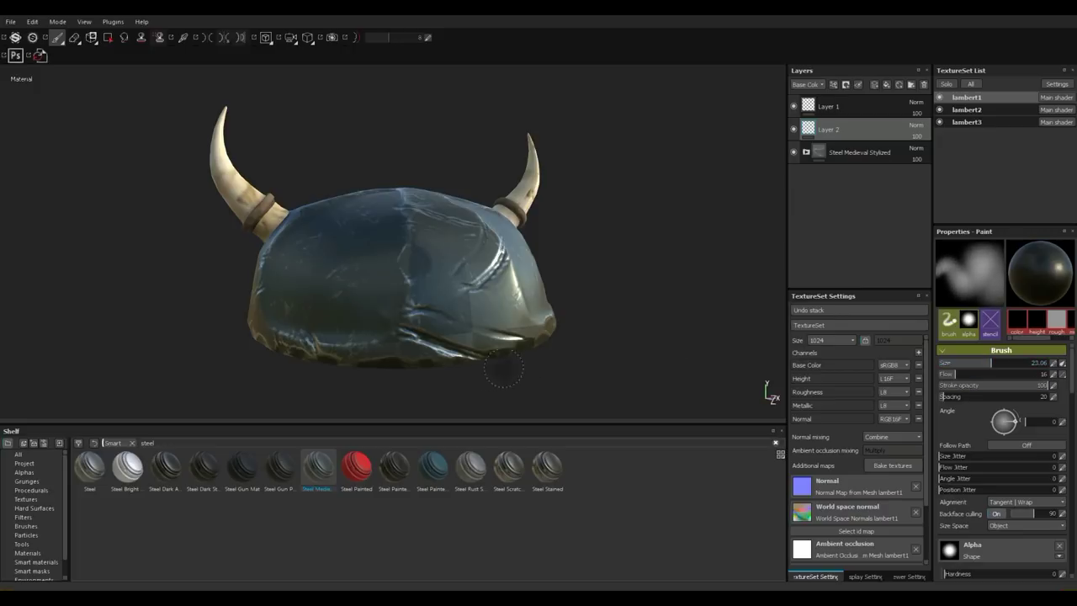
mouse_move(331, 352)
left_mouse_down()
mouse_move(286, 343)
mouse_move(383, 357)
mouse_move(522, 341)
left_mouse_up()
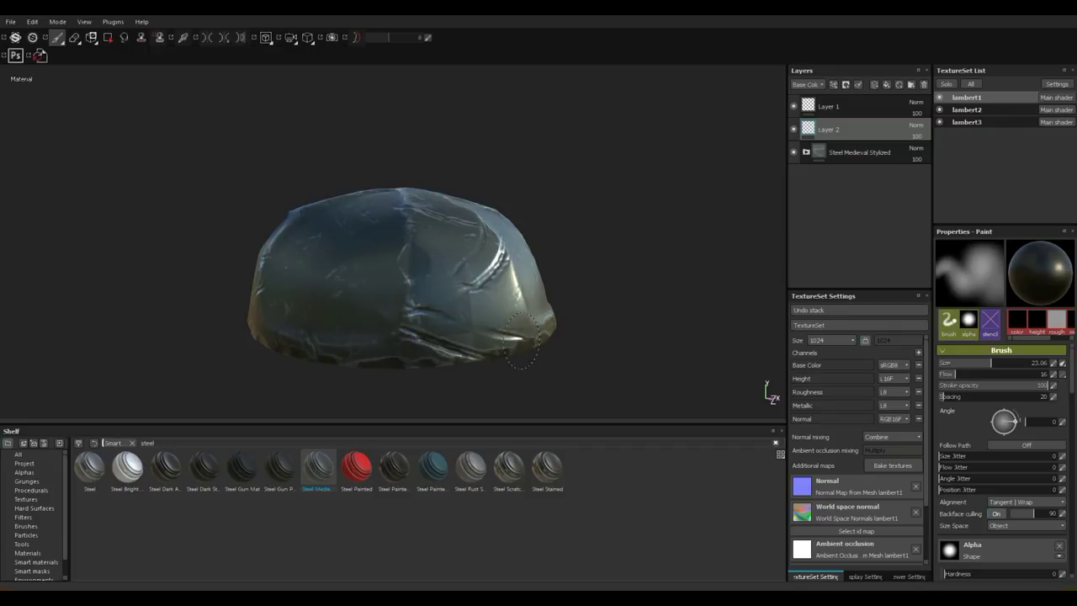
key("alt+q")
left_click_drag(241, 312, 245, 354, "alt")
key("alt+q")
left_click_drag(146, 339, 139, 337)
left_click_drag(89, 300, 293, 299, "alt")
left_click_drag(480, 329, 398, 317, "alt")
mouse_move(199, 301)
left_mouse_down()
mouse_move(349, 312)
mouse_move(330, 310)
left_mouse_up()
mouse_move(107, 316)
left_mouse_down("alt")
mouse_move(211, 289)
mouse_move(357, 289)
left_mouse_up("alt")
left_click_drag(572, 263, 51, 263)
right_click_drag(233, 349, 337, 345, "alt")
mouse_move(337, 345)
left_mouse_down("alt")
mouse_move(387, 311)
mouse_move(314, 286)
left_mouse_up("alt")
right_click_drag(314, 285, 454, 337, "alt")
scroll(218, 299, "down", 8)
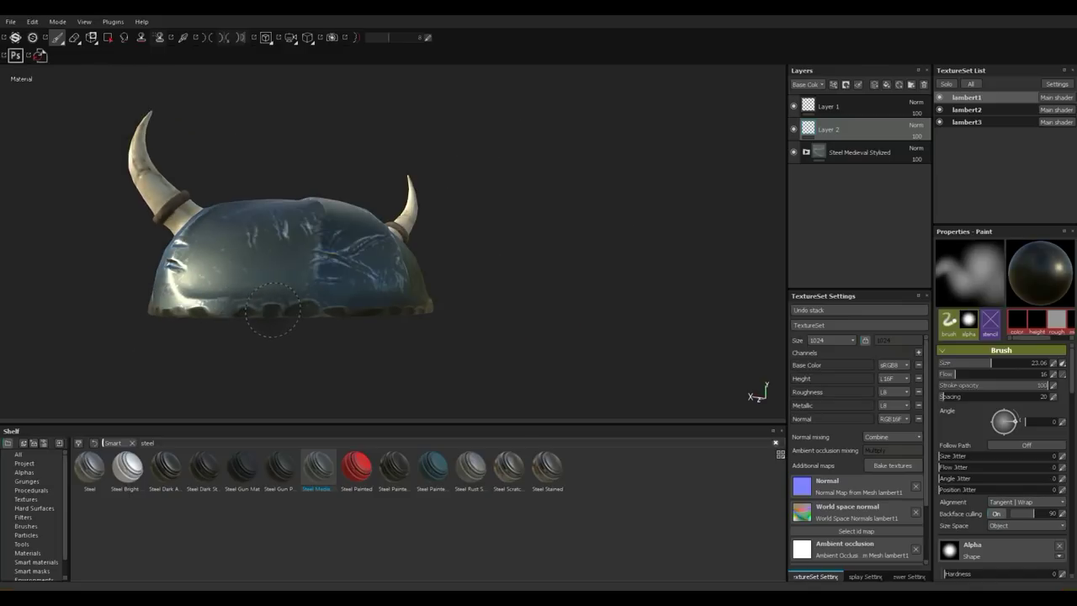
- Isolate the helmet body as needed and darken its panels and creases around the crown with soft black strokes
key("alt+q")
key("alt+q")
left_click_drag(197, 323, 287, 324, "alt")
key("alt+q")
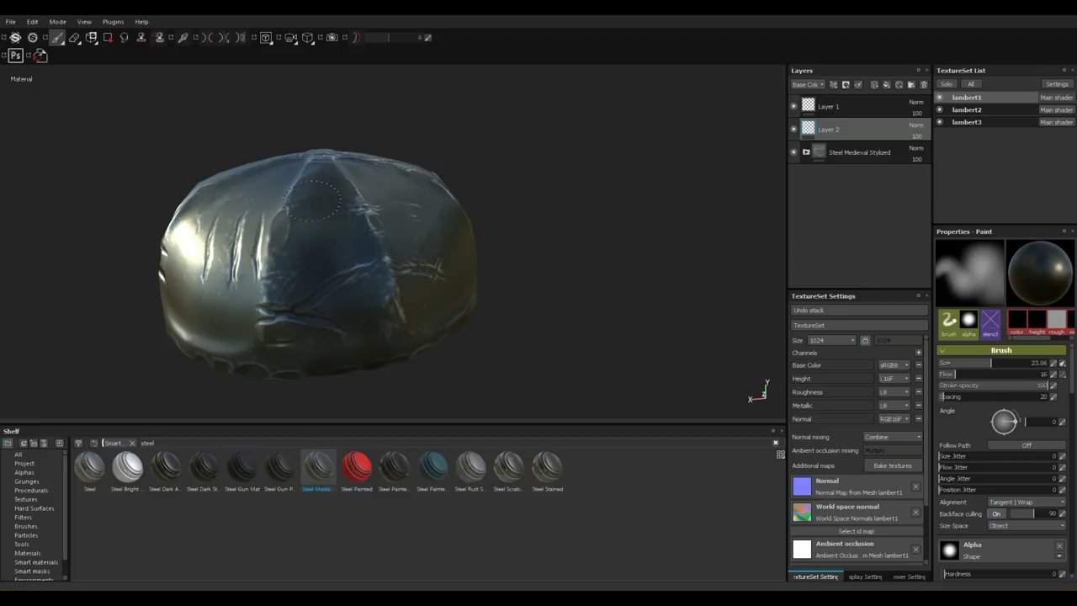
key("alt+q")
mouse_move(601, 231)
left_mouse_down("alt")
mouse_move(581, 324)
mouse_move(531, 375)
left_mouse_up("alt")
scroll(531, 375, "up", 2)
key("alt+q")
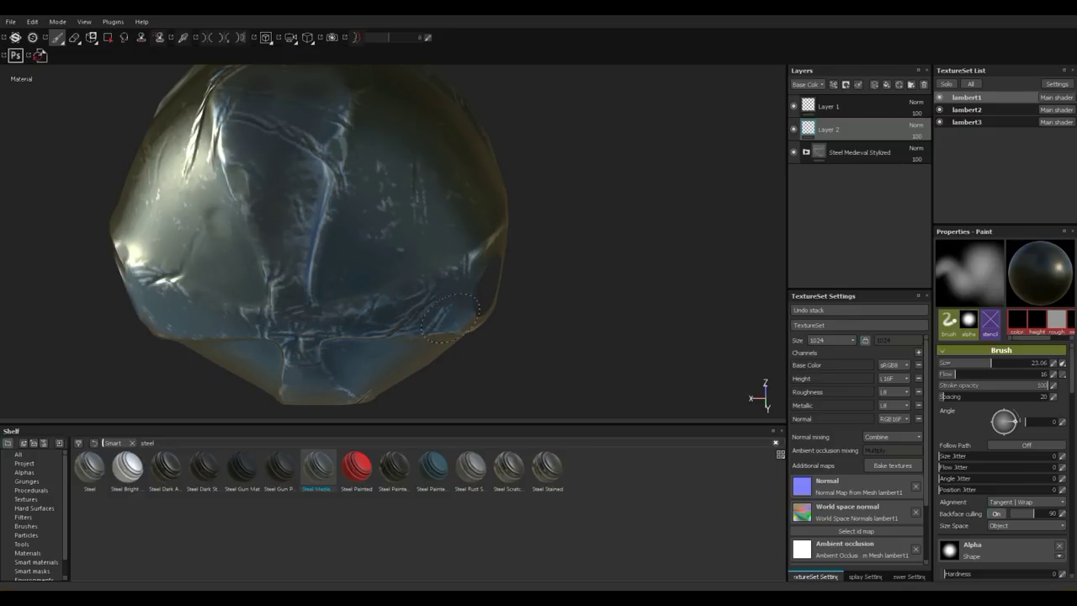
key("alt+q")
left_click_drag(450, 316, 362, 282, "alt")
key("alt+q")
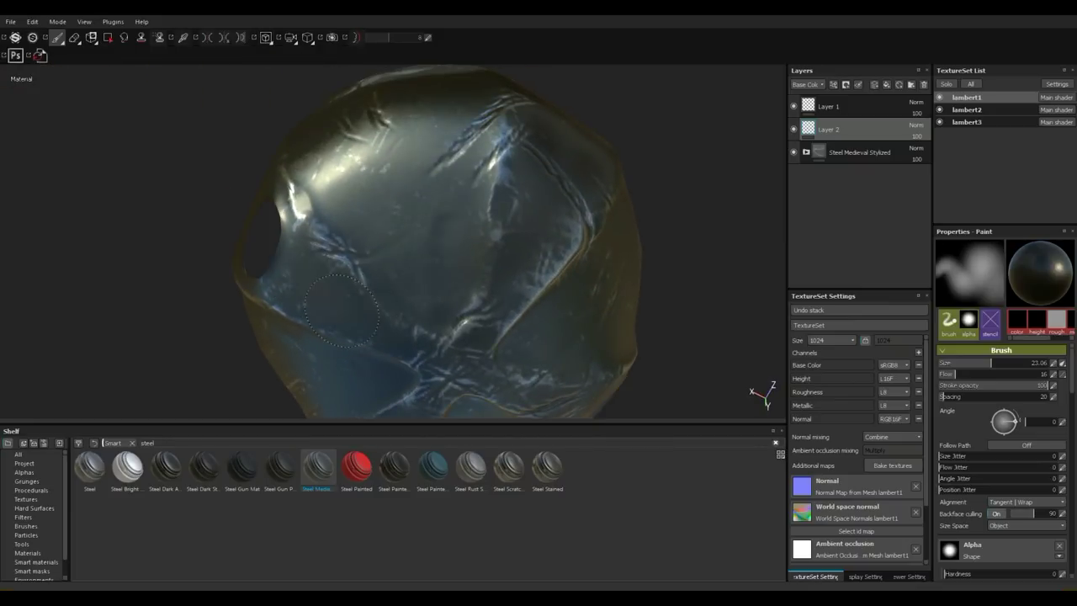
key("alt+q")
left_click_drag(349, 326, 631, 313, "alt")
key("alt+q")
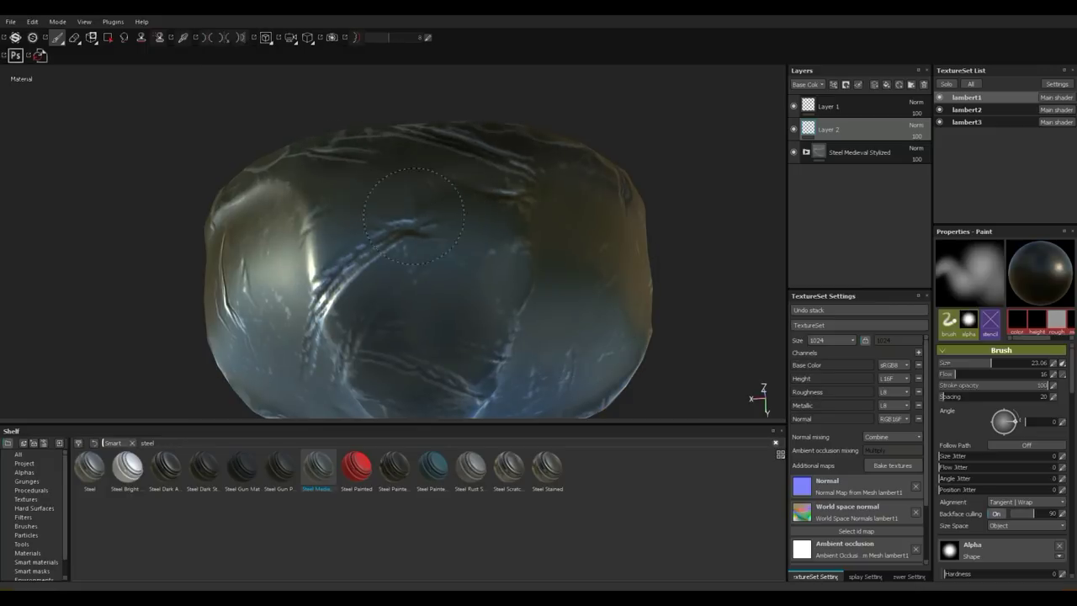
key("alt+q")
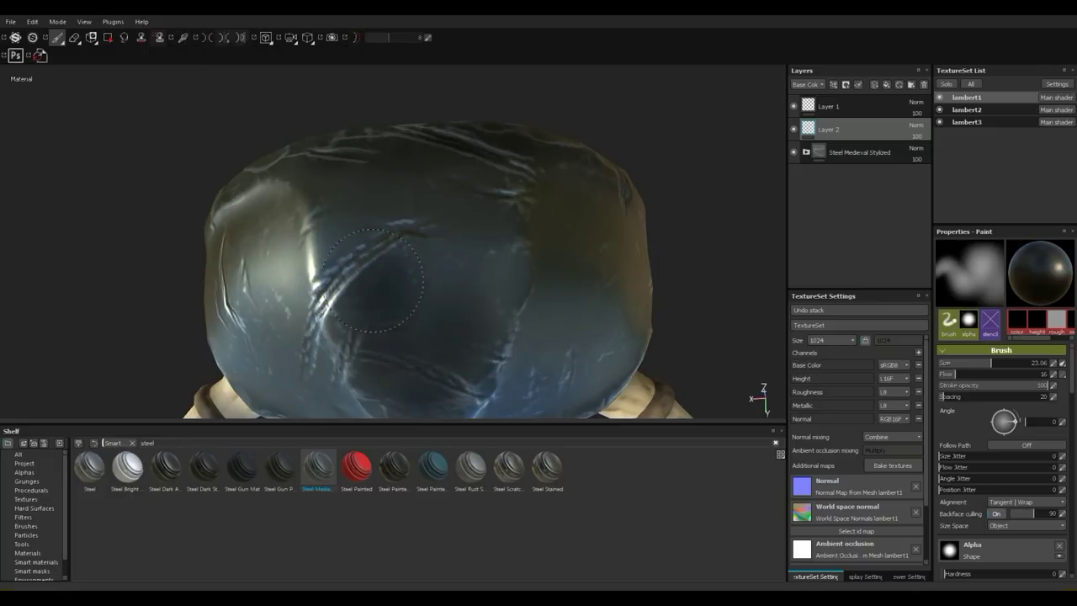
- Examine the painted shading on the helmet's rim, around the horn bases and on the whole model
left_click_drag(362, 265, 437, 253, "alt")
left_click_drag(312, 219, 395, 261, "alt")
right_click_drag(657, 217, 619, 213, "alt")
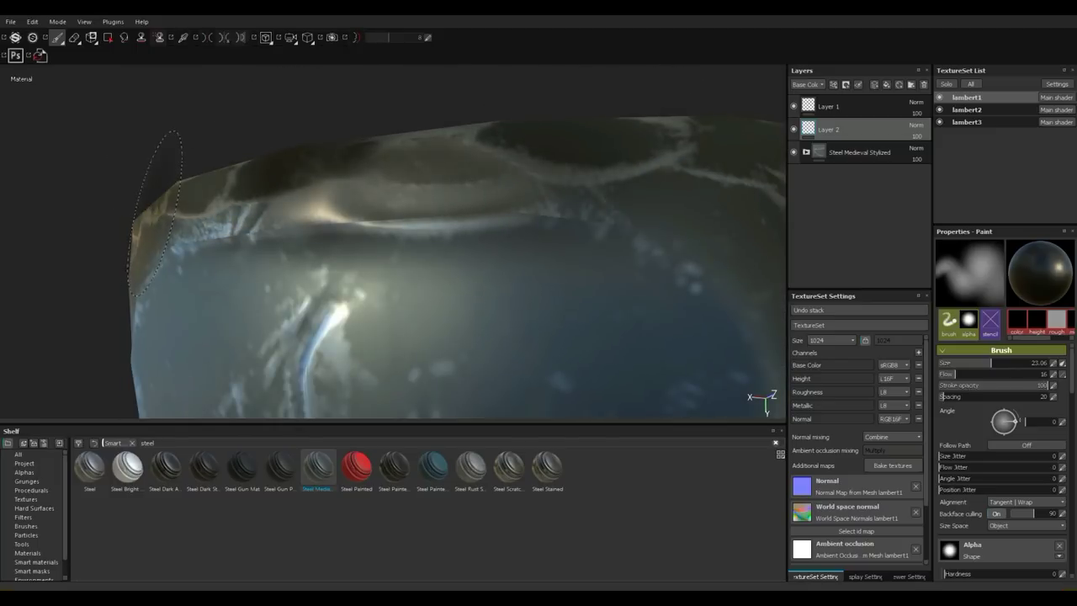
scroll(137, 224, "down", 8)
scroll(140, 225, "down", 2)
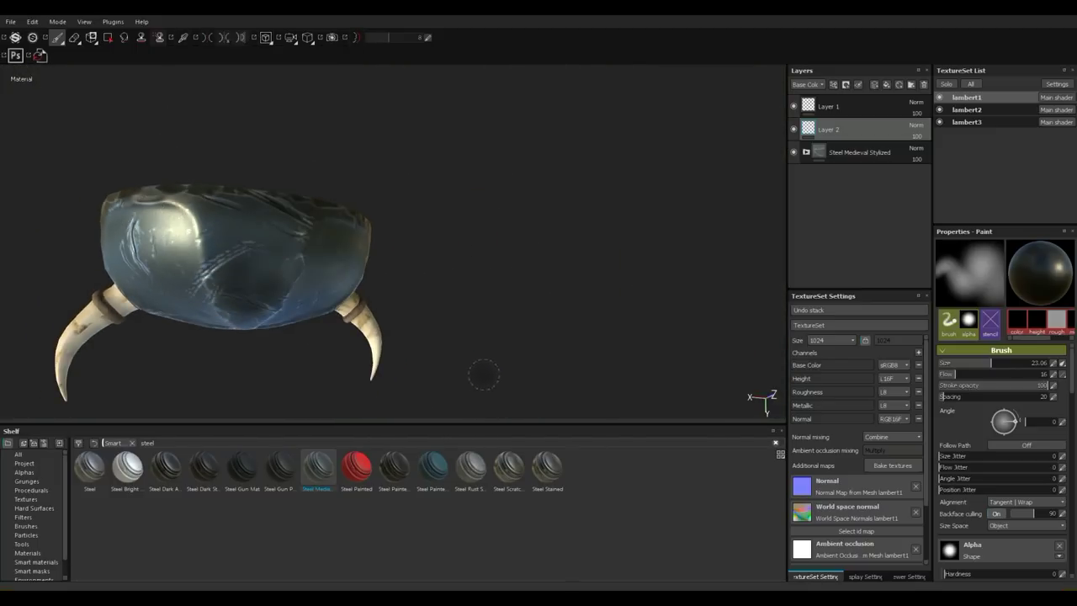
left_click_drag(483, 373, 502, 241, "alt")
left_click_drag(503, 396, 498, 311, "alt")
scroll(532, 317, "down", 8)
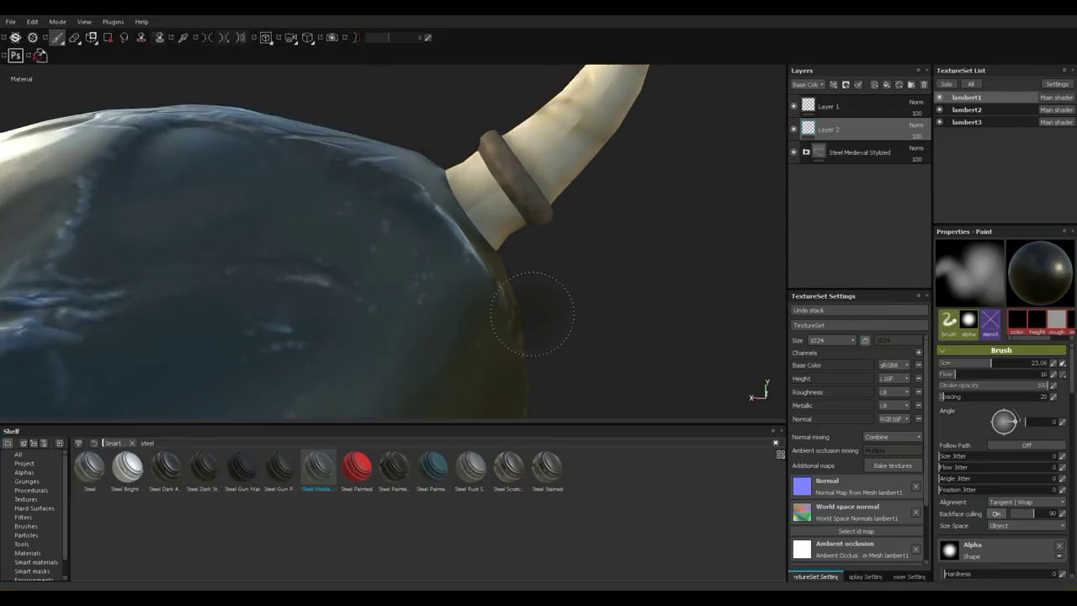
mouse_move(528, 347)
left_mouse_down("alt")
mouse_move(524, 295)
mouse_move(458, 300)
mouse_move(433, 341)
mouse_move(467, 349)
mouse_move(509, 332)
mouse_move(565, 346)
left_mouse_up("alt")
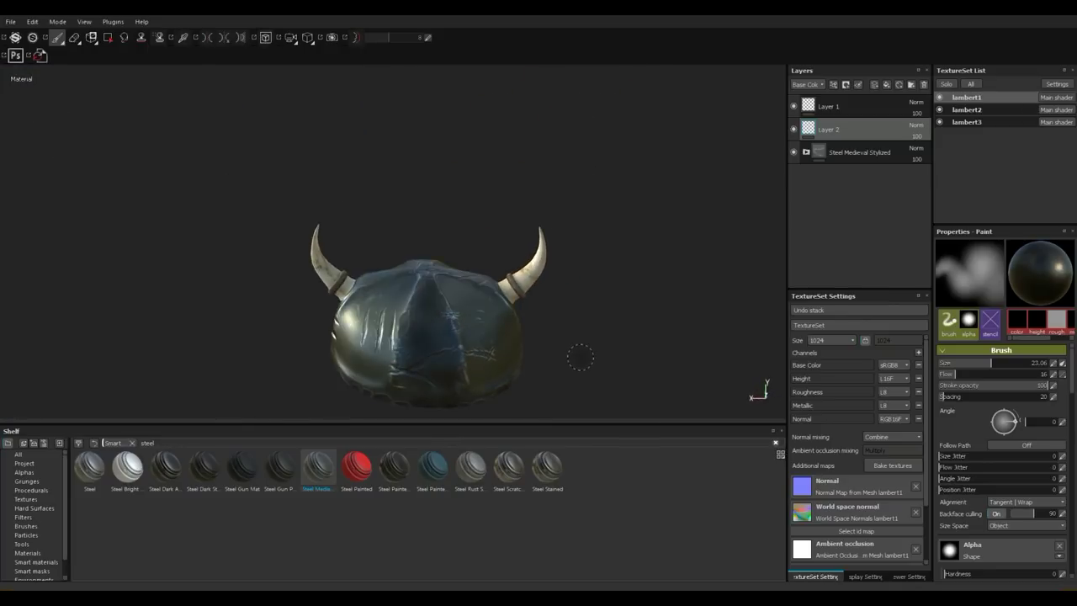
middle_click_drag(579, 357, 445, 298, "alt")
left_click_drag(455, 305, 539, 347, "alt")
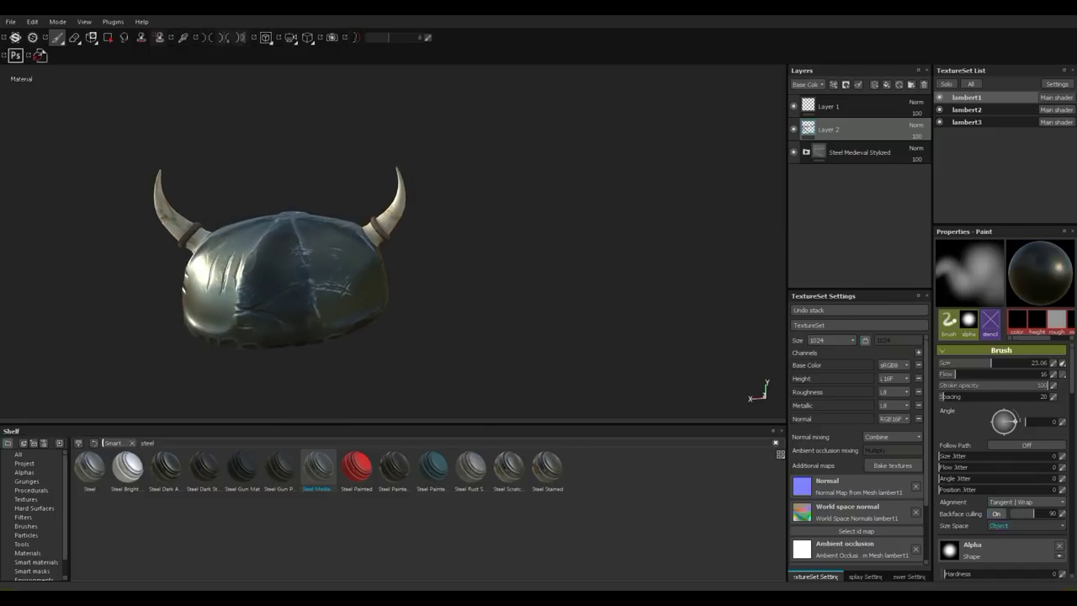
- Set the brush's base colour to a dark red, about RGB 0.206, 0.010, 0.010
scroll(1002, 438, "down", 10)
scroll(1001, 437, "up", 10)
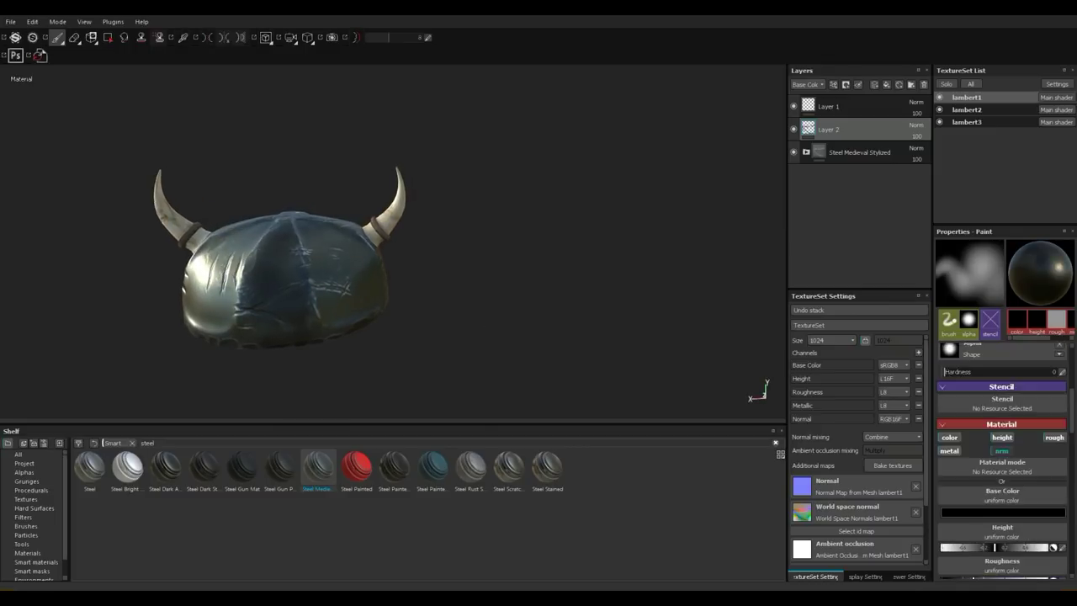
scroll(1002, 454, "down", 2)
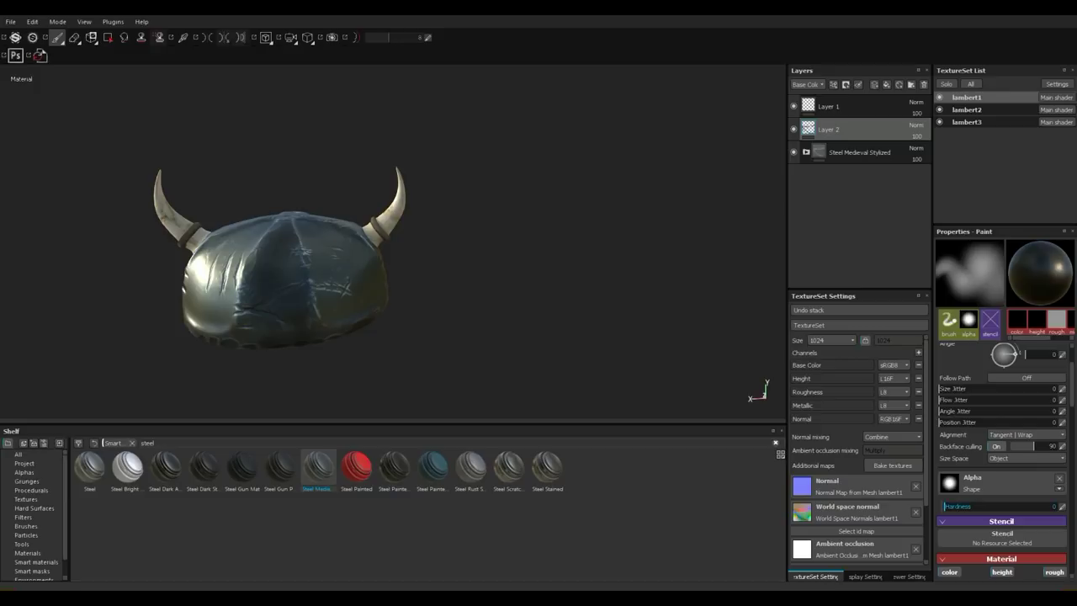
scroll(1002, 458, "down", 5)
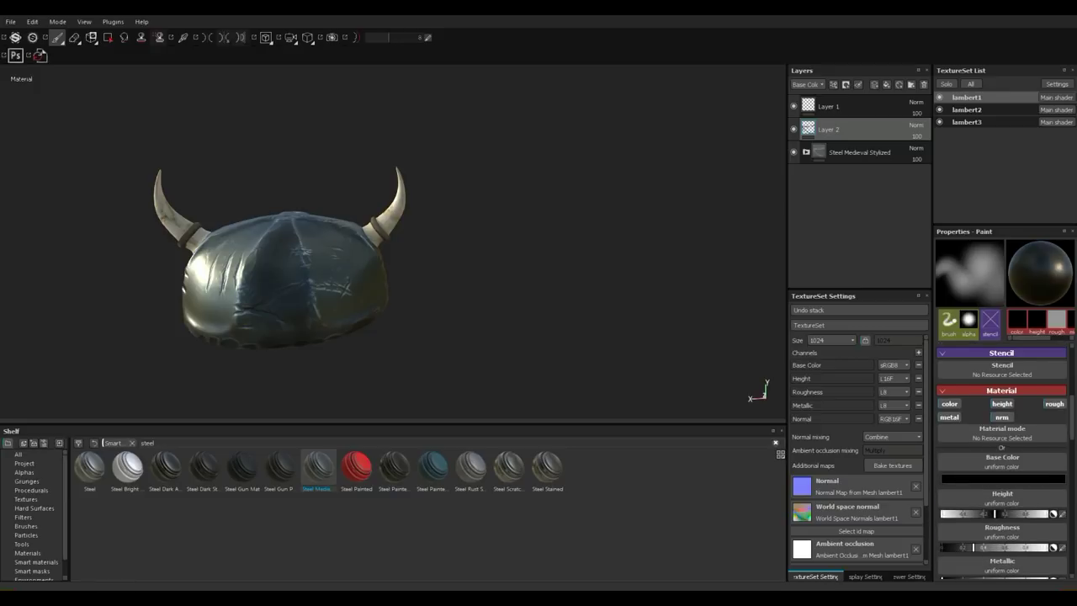
left_click(1002, 479)
left_click(988, 444)
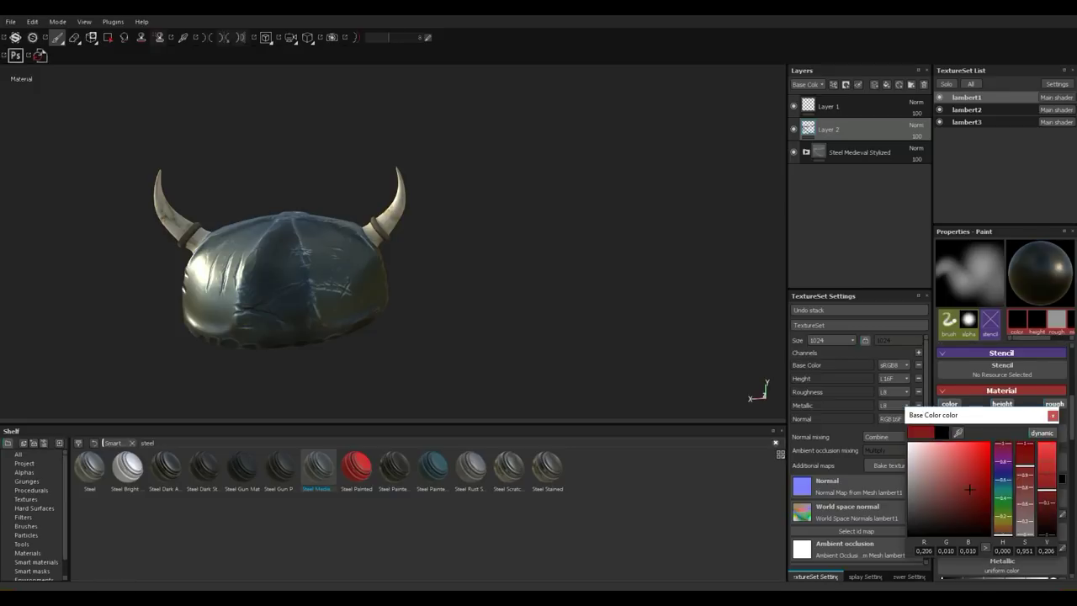
- Set the brush's base colour to pure red, RGB 1, 0, 0, and its flow to 7, undoing the test dabs on the helmet
left_click_drag(987, 444, 993, 440)
left_click_drag(269, 331, 244, 359)
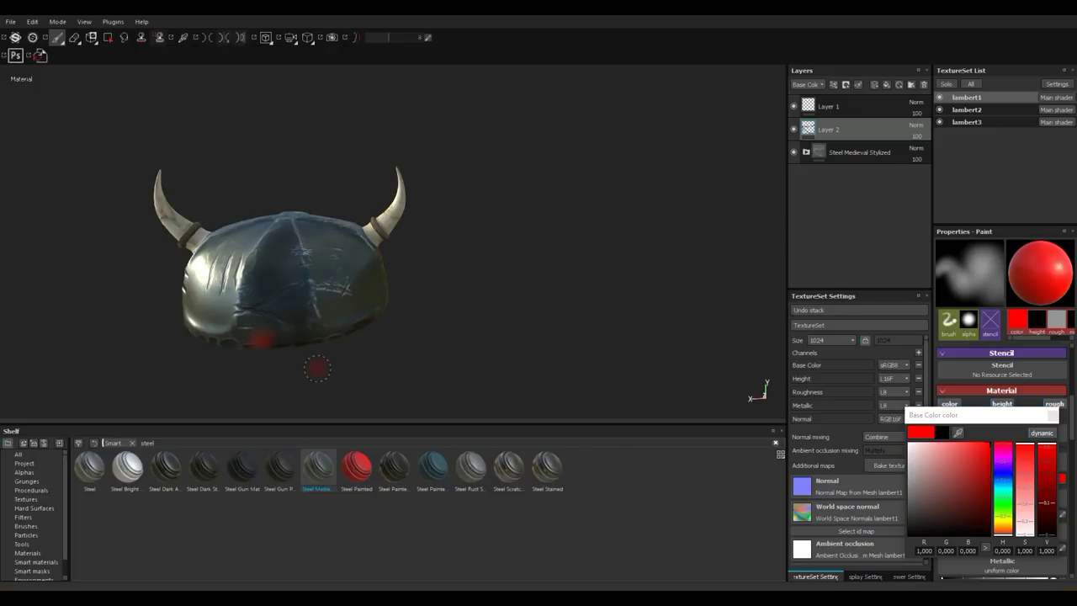
left_click(1053, 415)
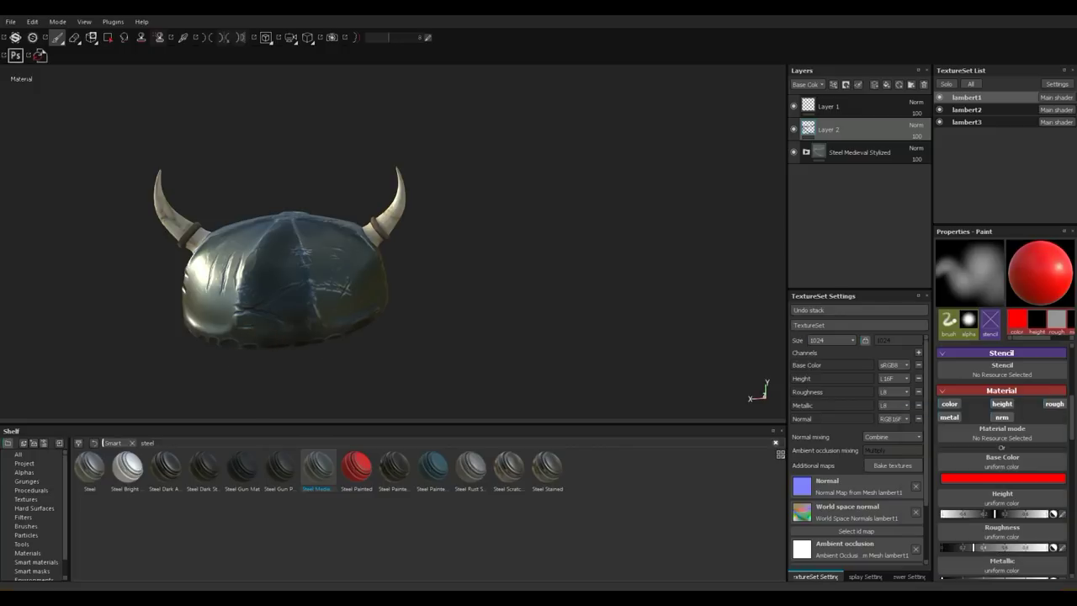
scroll(1001, 472, "up", 5)
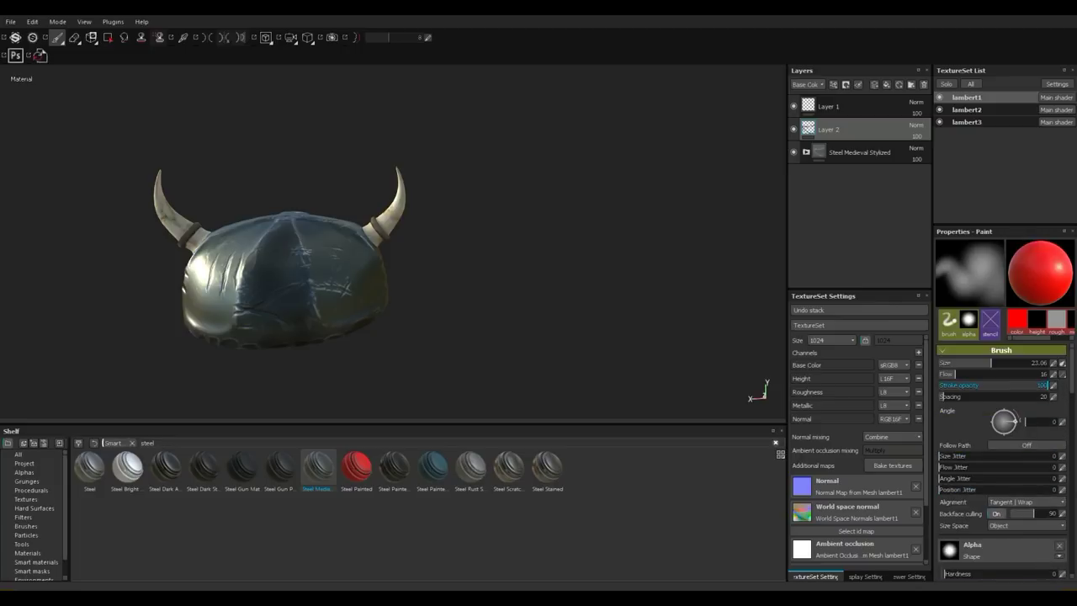
left_click_drag(954, 373, 947, 373)
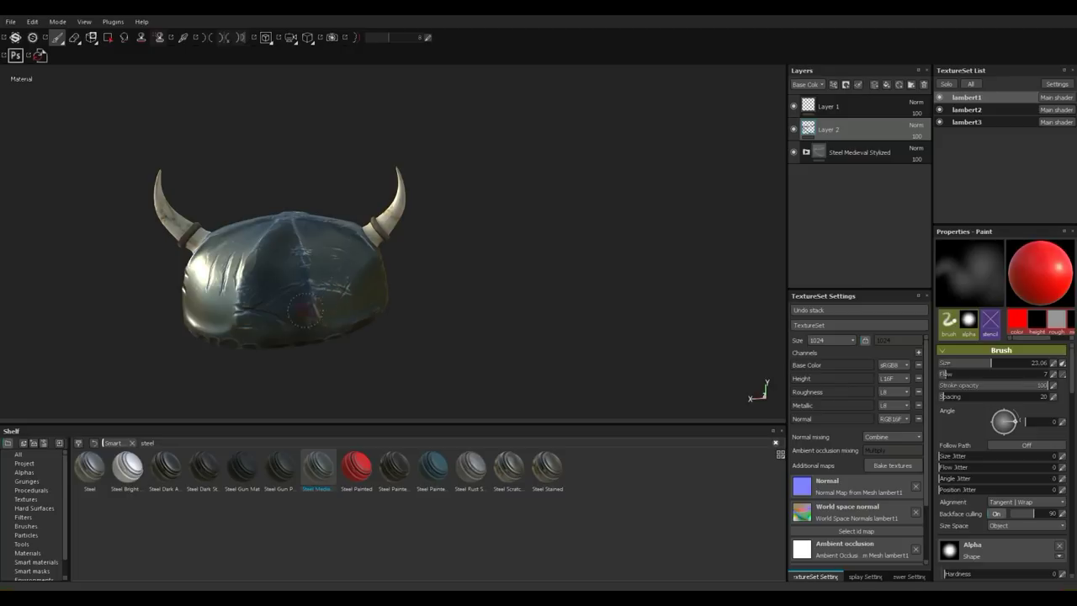
key("ctrl+z")
- Set the brush size to 62.24 and the stroke opacity to 9
left_click_drag(992, 362, 1026, 363)
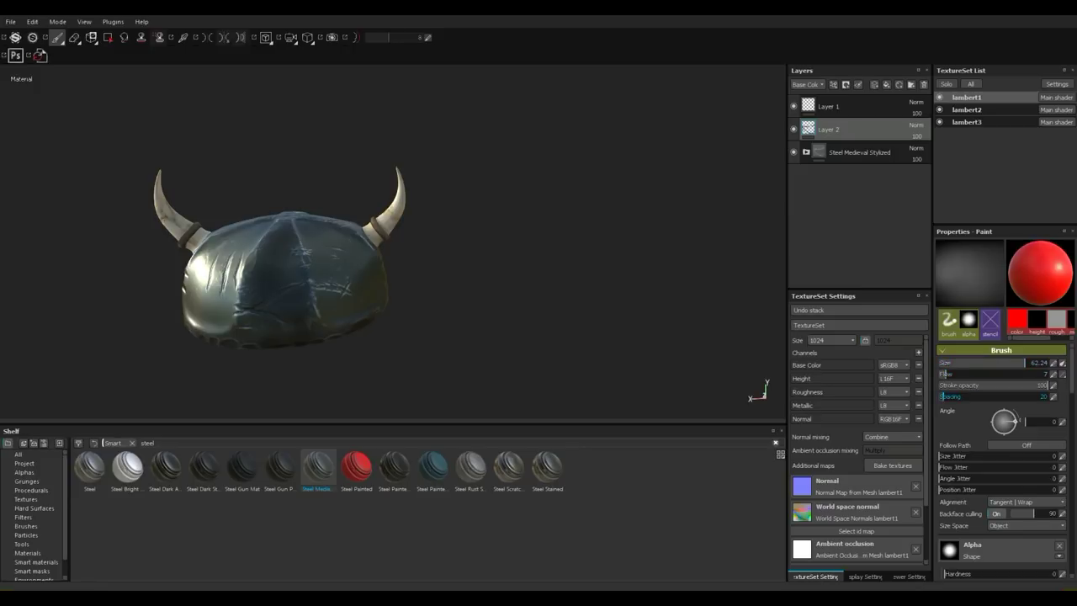
left_click_drag(1044, 385, 978, 386)
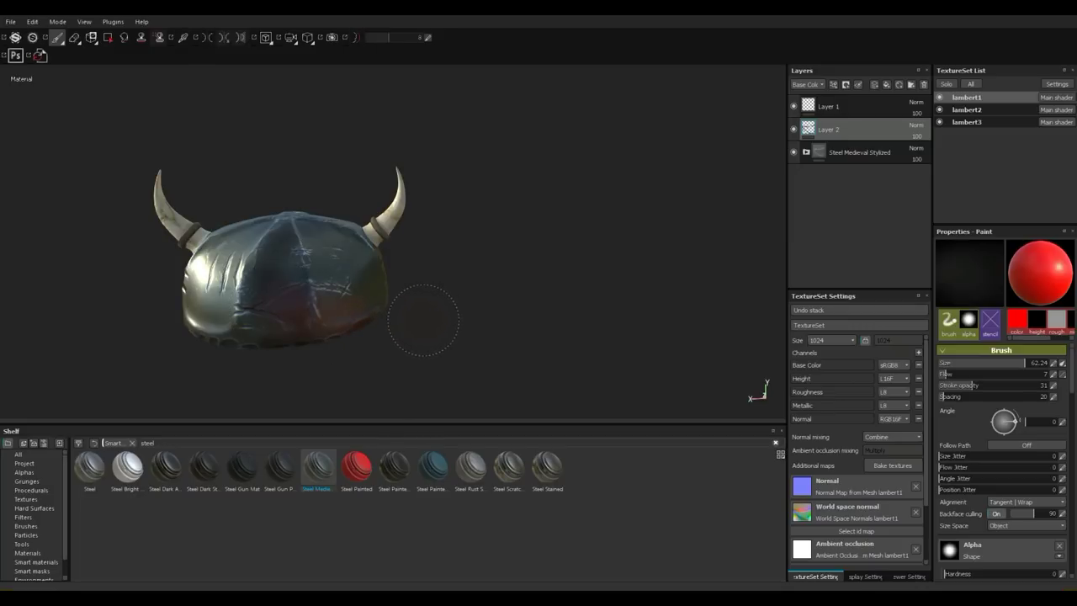
left_click_drag(961, 386, 948, 385)
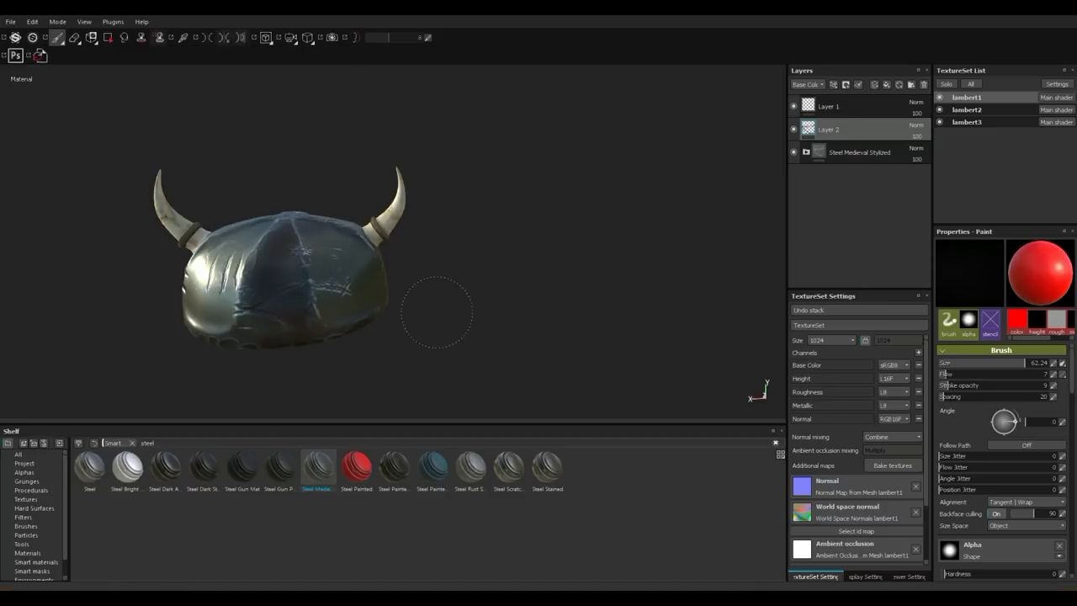
- Paint a faint red tint along the helmet's lower rim on several sides using soft, wide strokes
left_click_drag(550, 309, 412, 330, "alt")
mouse_move(474, 307)
left_mouse_down("alt")
mouse_move(496, 329)
mouse_move(502, 310)
mouse_move(617, 339)
mouse_move(499, 352)
left_mouse_up("alt")
left_click_drag(629, 358, 580, 358, "alt")
right_click_drag(581, 358, 703, 358, "alt")
left_click_drag(703, 358, 330, 297, "alt")
left_click_drag(244, 290, 198, 307)
mouse_move(508, 371)
left_mouse_down("alt")
mouse_move(388, 357)
mouse_move(294, 379)
mouse_move(324, 312)
mouse_move(320, 358)
mouse_move(299, 395)
left_mouse_up("alt")
left_click_drag(648, 371, 657, 347, "alt")
mouse_move(457, 336)
left_mouse_down("alt")
mouse_move(560, 357)
mouse_move(530, 350)
mouse_move(523, 383)
mouse_move(529, 343)
mouse_move(527, 364)
left_mouse_up("alt")
left_click_drag(603, 341, 595, 365, "alt")
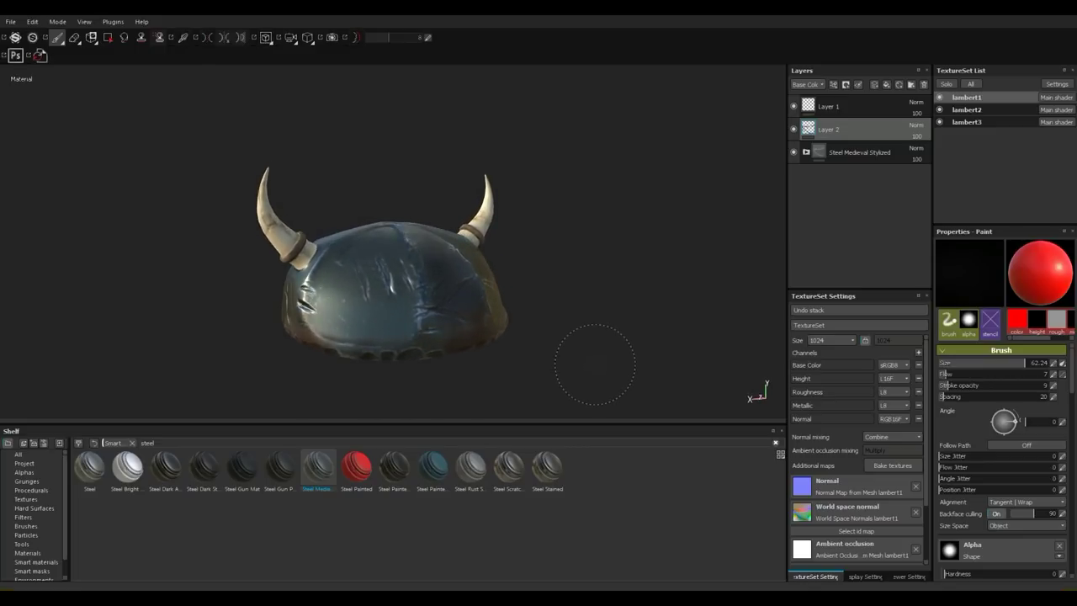
- Switch to Iray rendering mode and frame the helmet larger in the render view
middle_click_drag(595, 364, 576, 374, "alt")
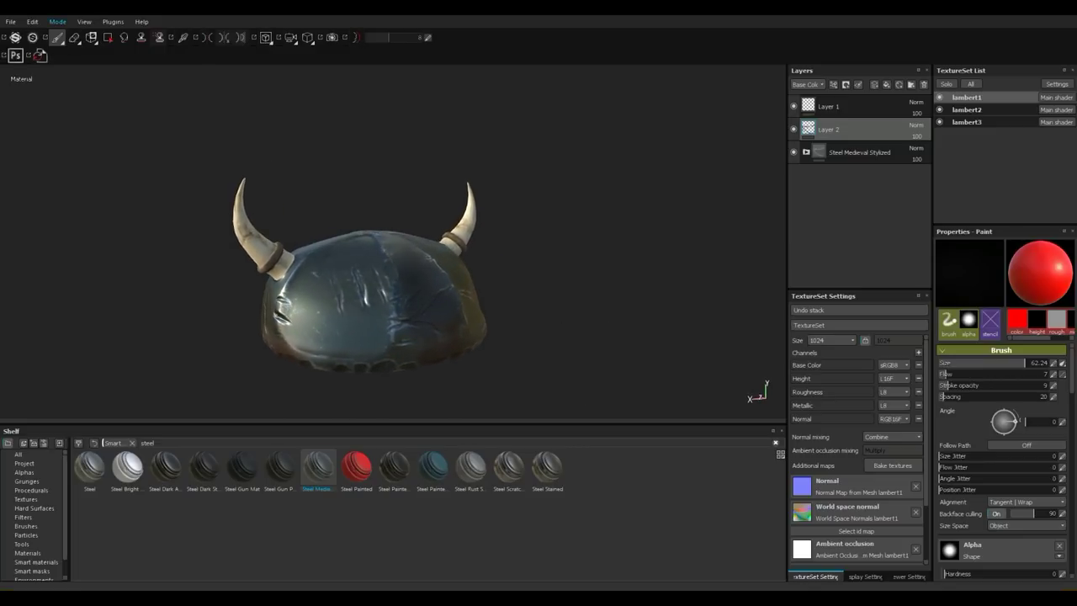
left_click(57, 22)
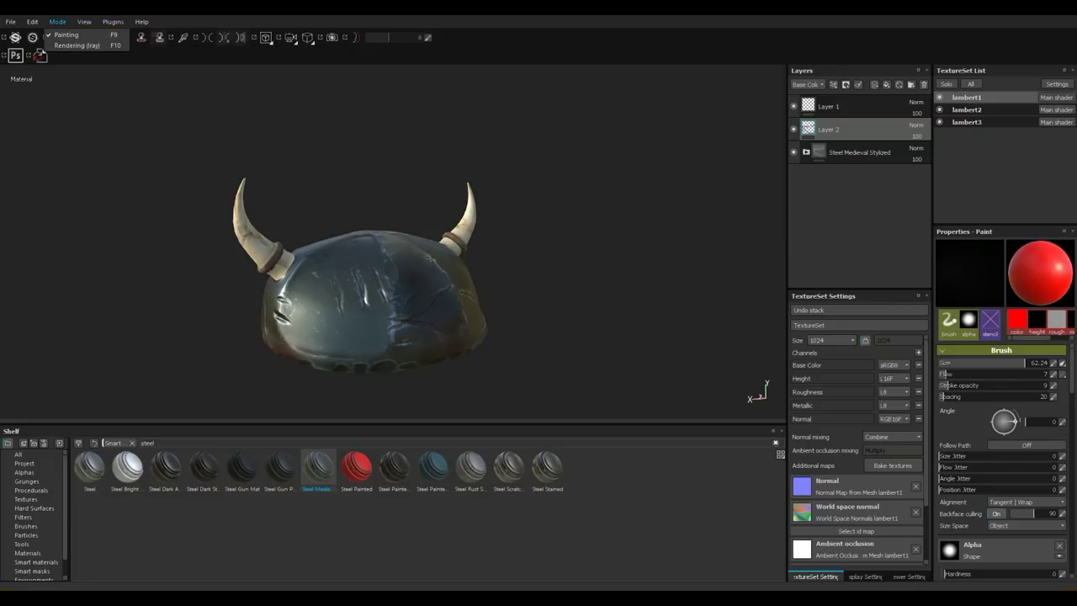
left_click(77, 44)
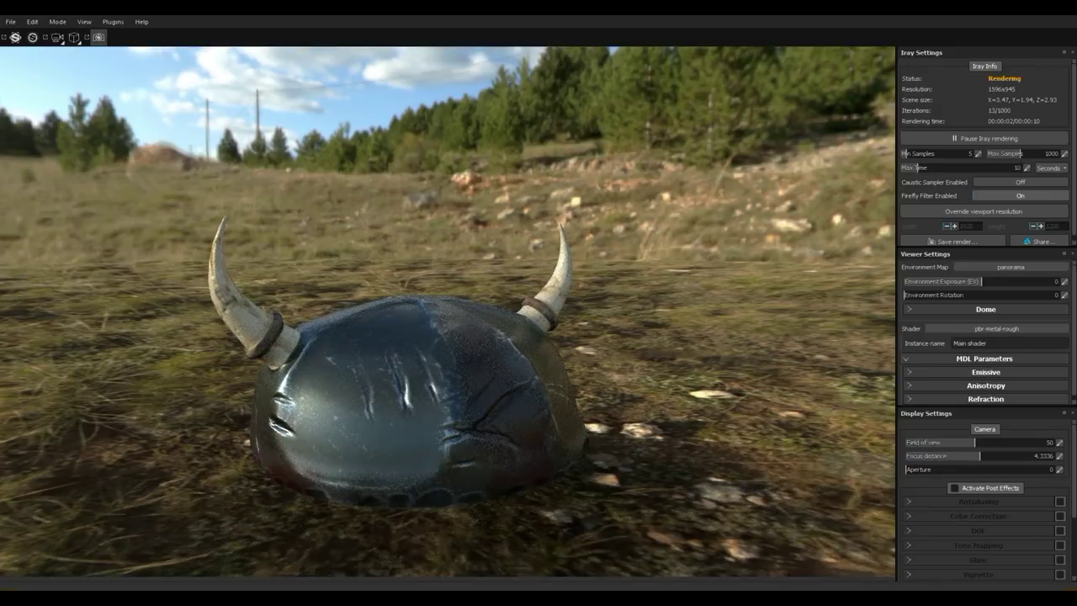
scroll(447, 312, "up", 3)
middle_click_drag(448, 379, 528, 311, "alt")
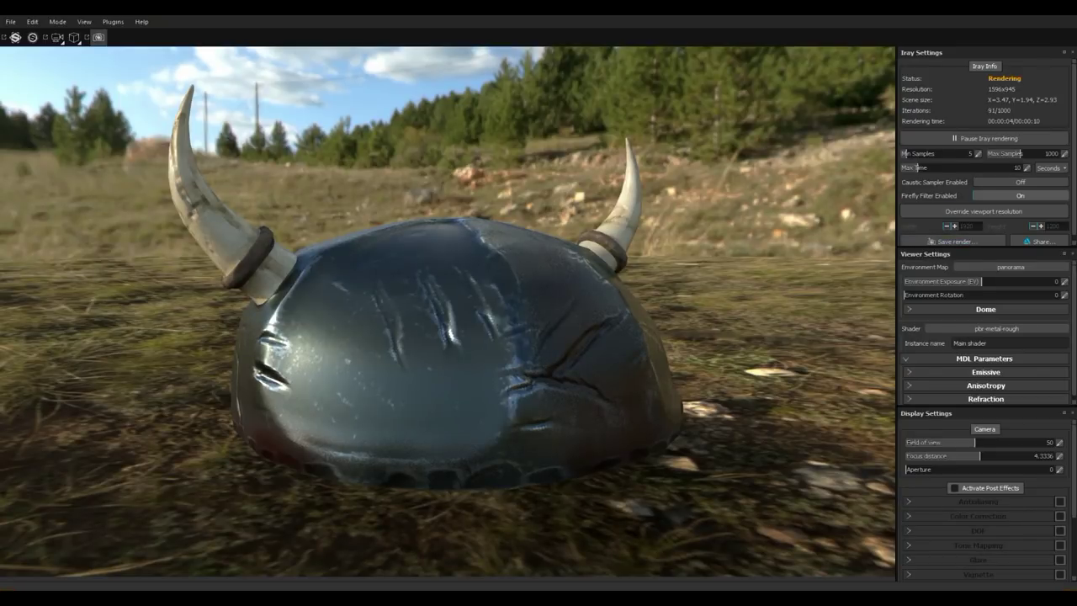
- Enable the dome's clear colour for a plain grey background and set the maximum samples to 2352
left_click(986, 309)
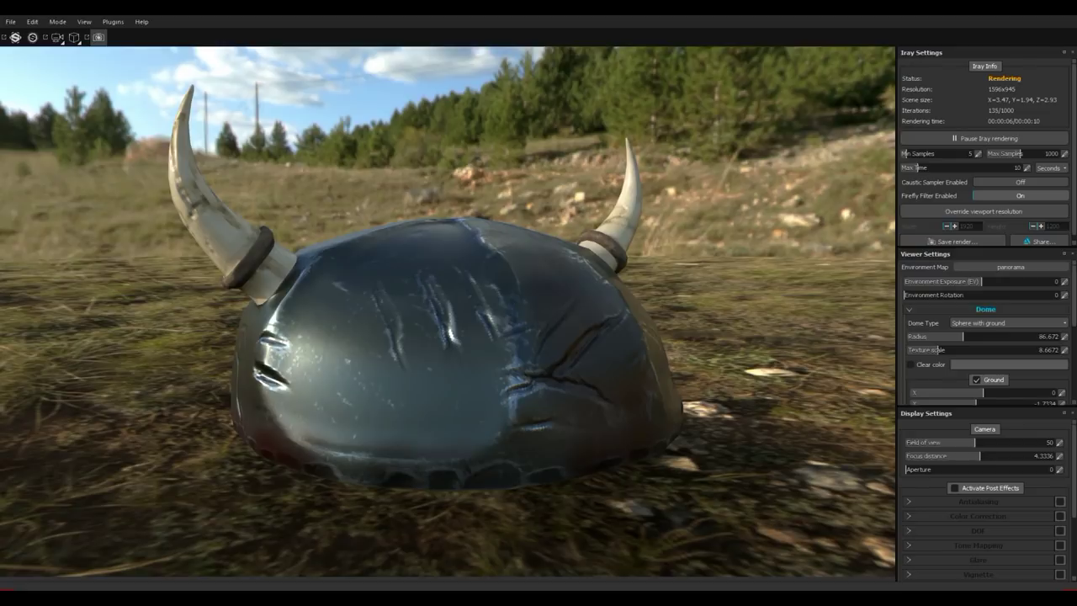
left_click(910, 365)
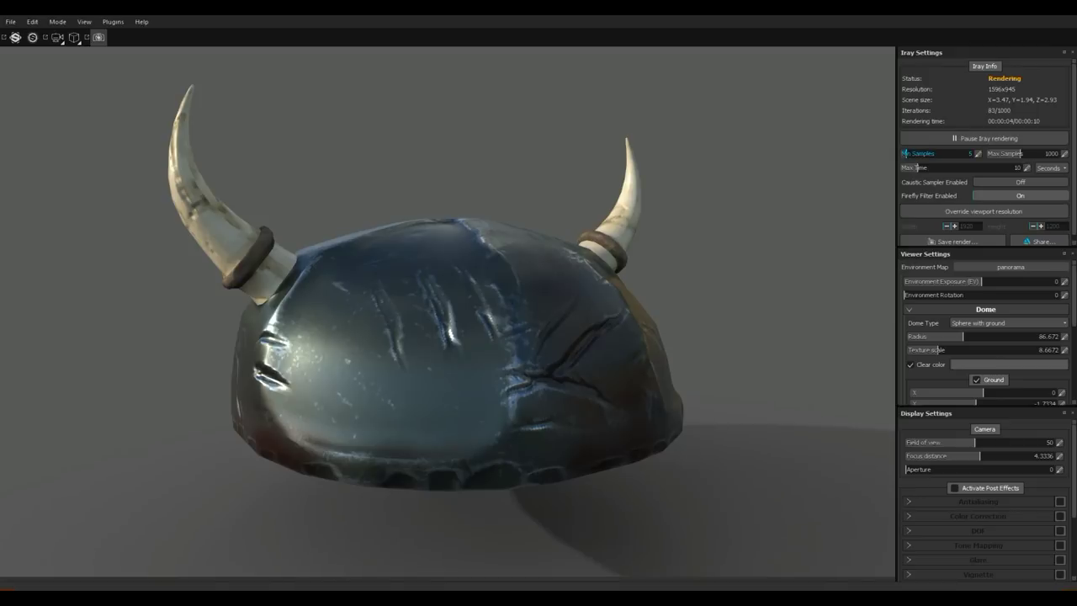
left_click_drag(1022, 153, 1032, 153)
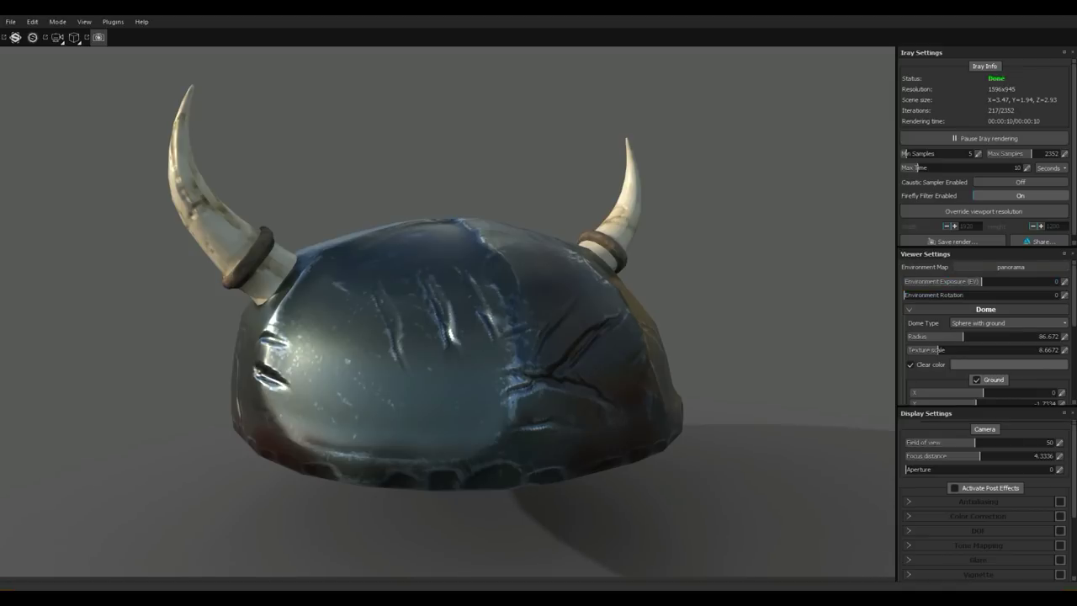
- Try the bus_garage and cave_entry_in_the_forest environment maps on the helmet render
left_click(1010, 266)
left_click(991, 298)
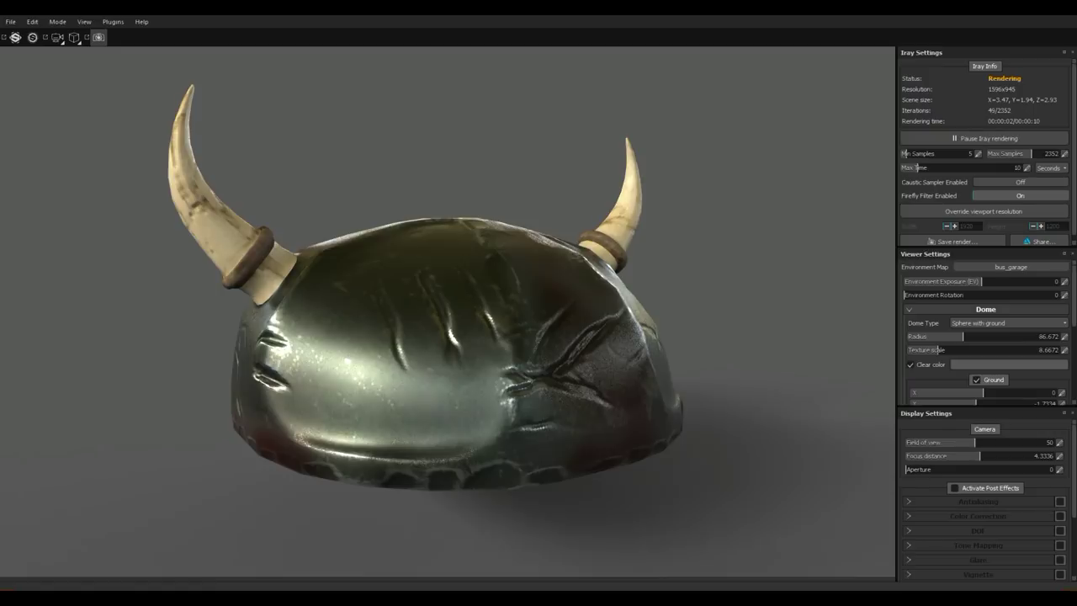
left_click(1010, 266)
left_click(1023, 299)
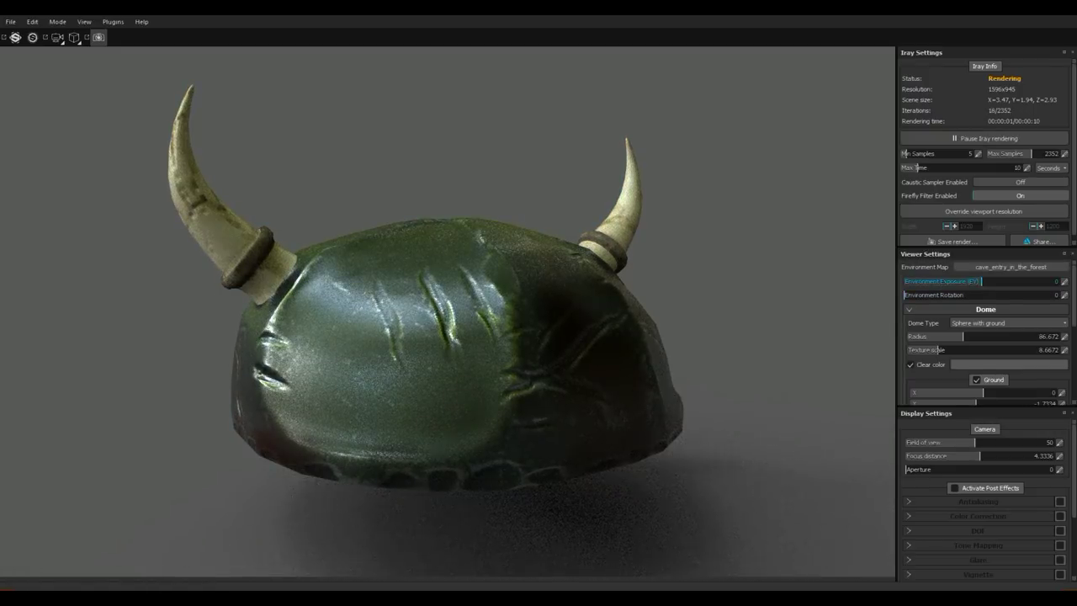
- Set the environment map to glazed_patio and the environment rotation to 63
left_click(1010, 266)
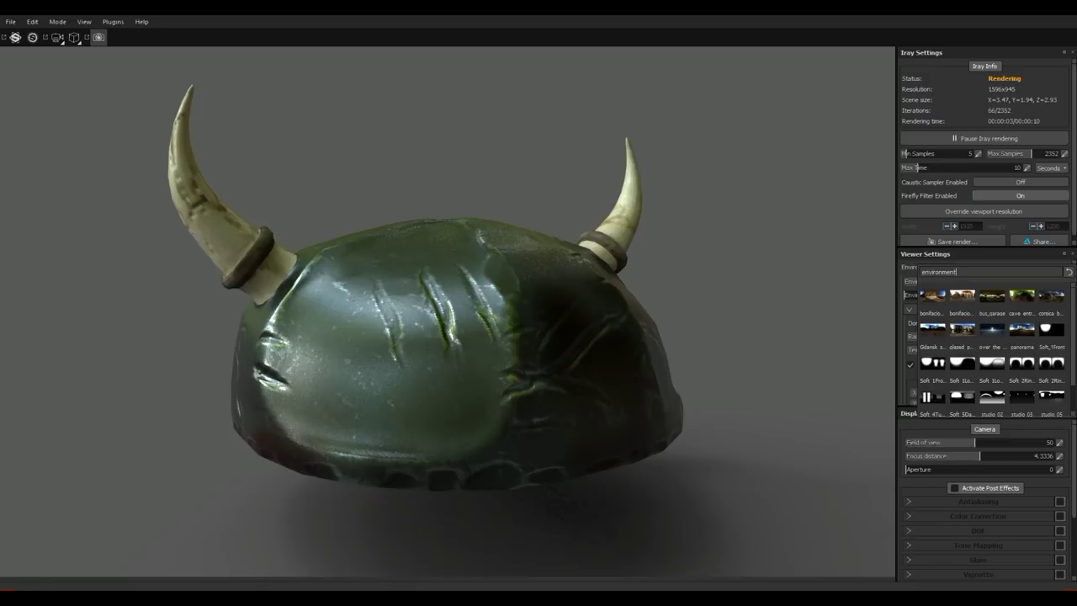
left_click(963, 330)
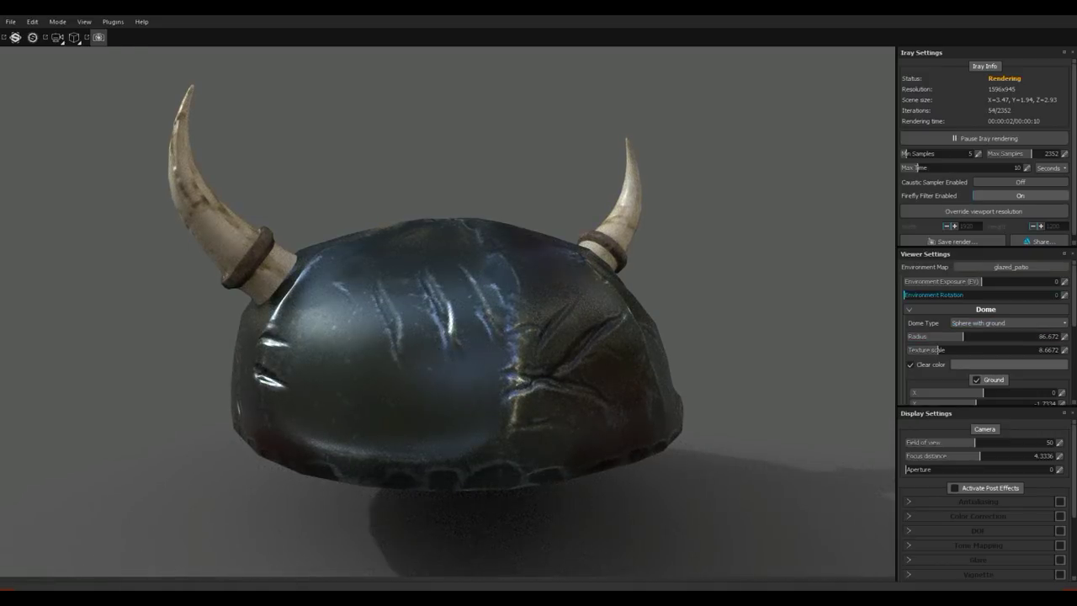
left_click_drag(905, 296, 932, 295)
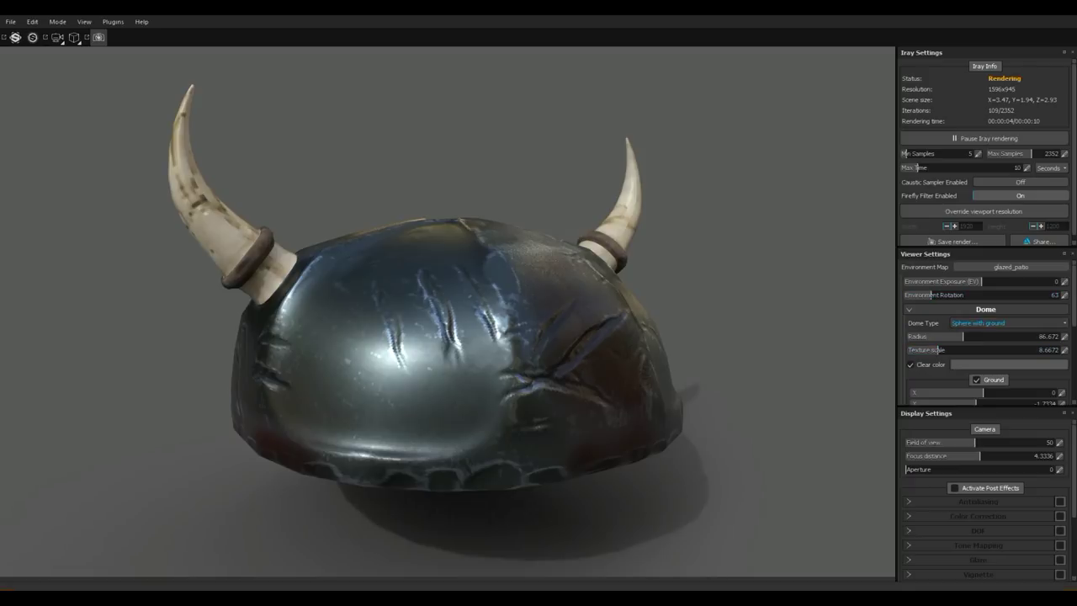
- Activate post effects and set the vignette strength to 0.79
scroll(985, 505, "down", 2)
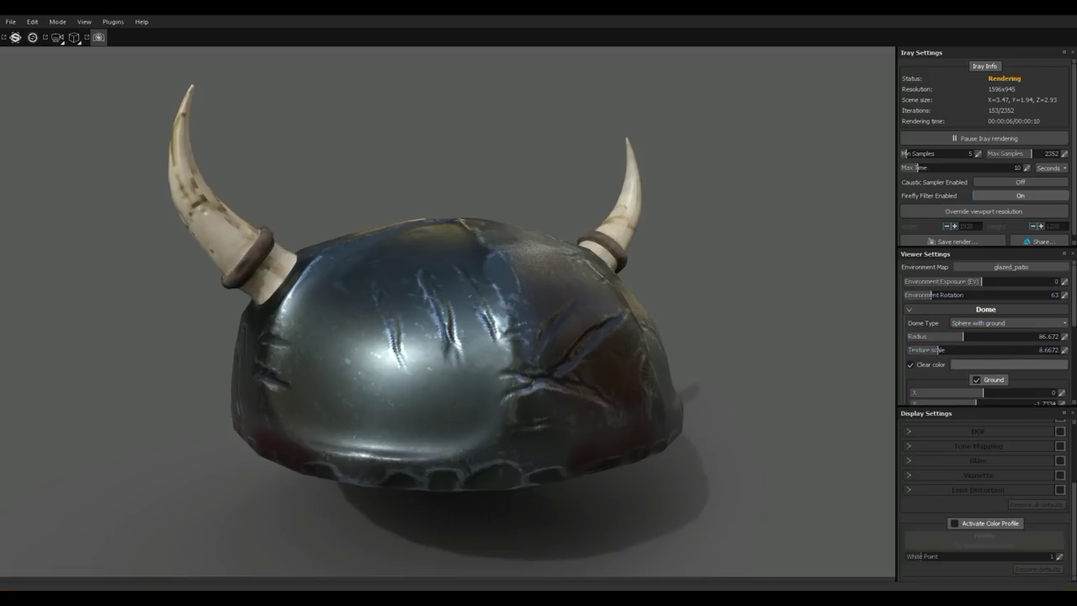
left_click(956, 422)
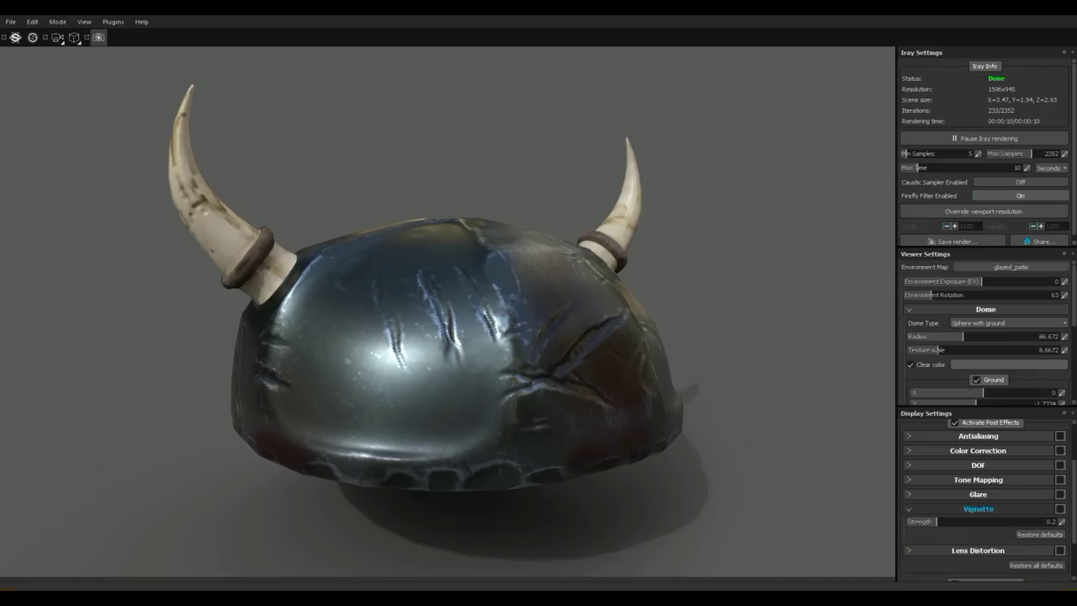
left_click(978, 508)
scroll(978, 508, "down", 2)
left_click_drag(937, 461, 1025, 461)
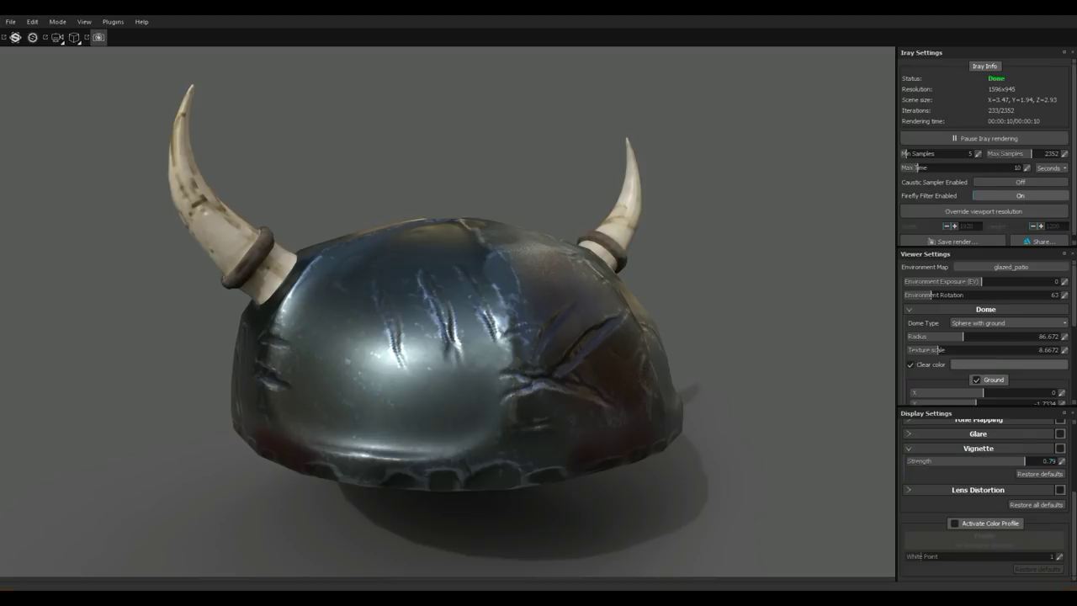